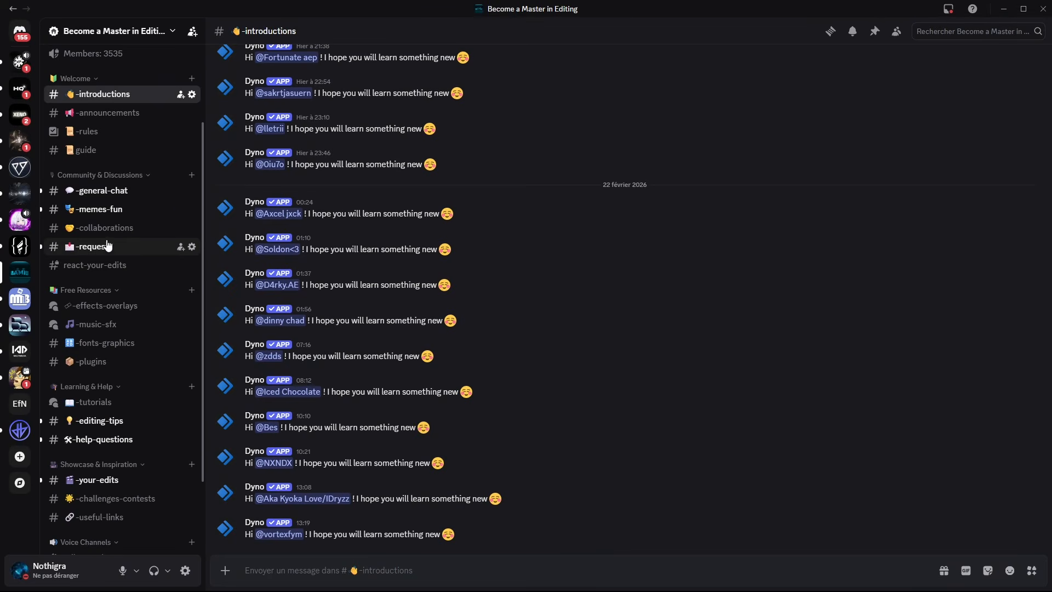
Open the SFX post in the server's music-sfx forum channel under Free Resources.
scroll(116, 310, "up", 3)
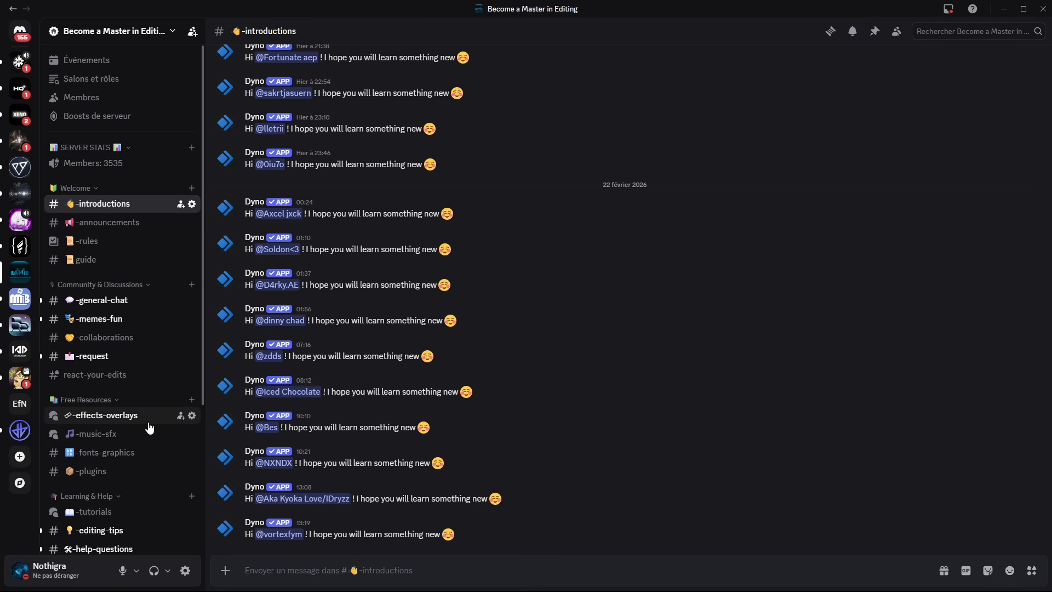
scroll(147, 426, "down", 3)
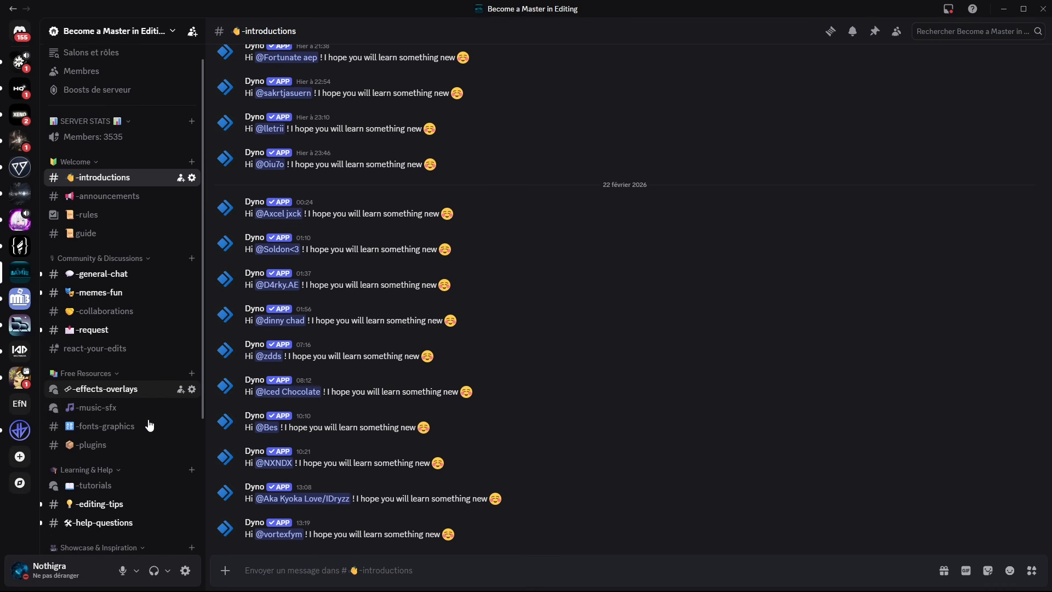
left_click(108, 274)
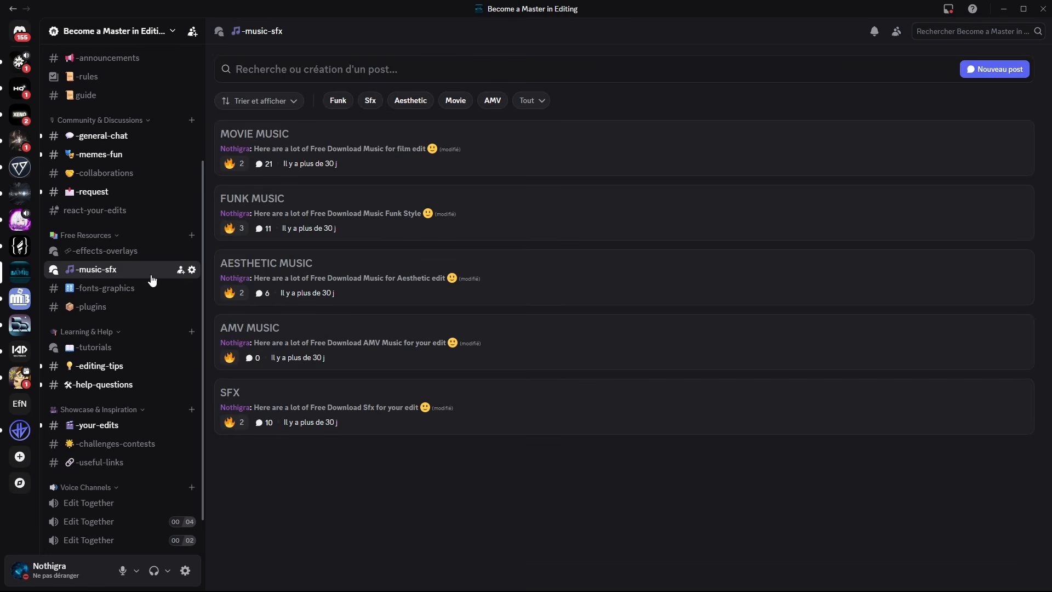
left_click(314, 408)
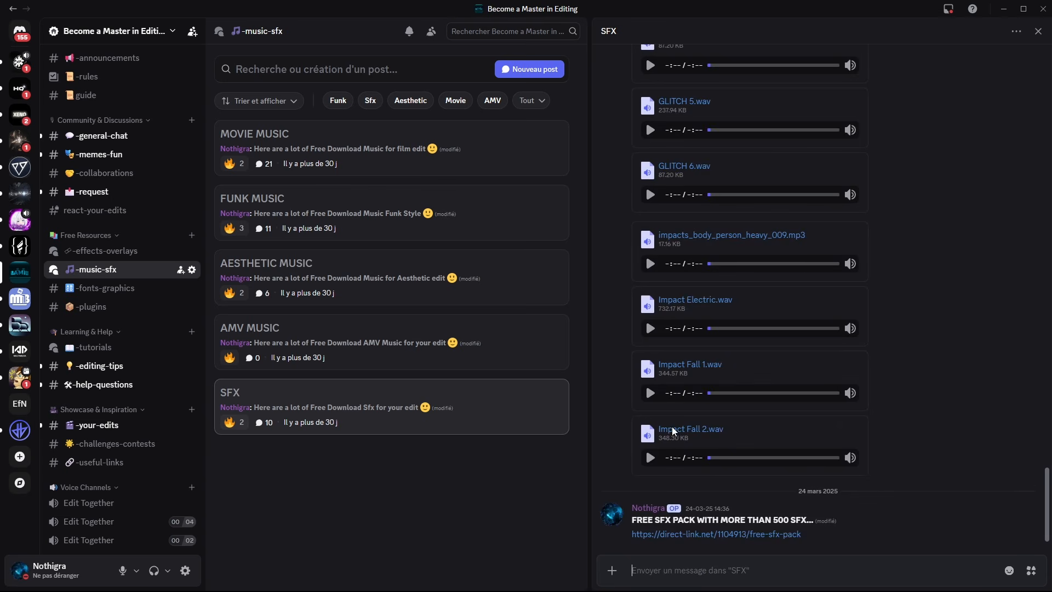
Browse back through the sound-effect files in the SFX post and return to the free SFX pack message.
scroll(696, 390, "up", 5)
scroll(696, 390, "up", 10)
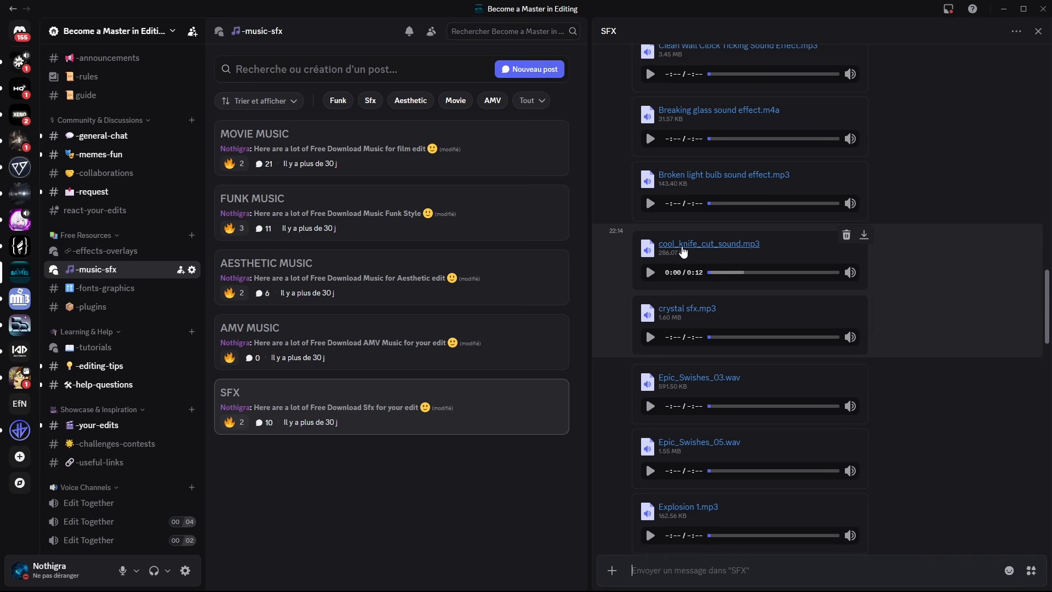
scroll(744, 292, "up", 5)
scroll(744, 290, "up", 15)
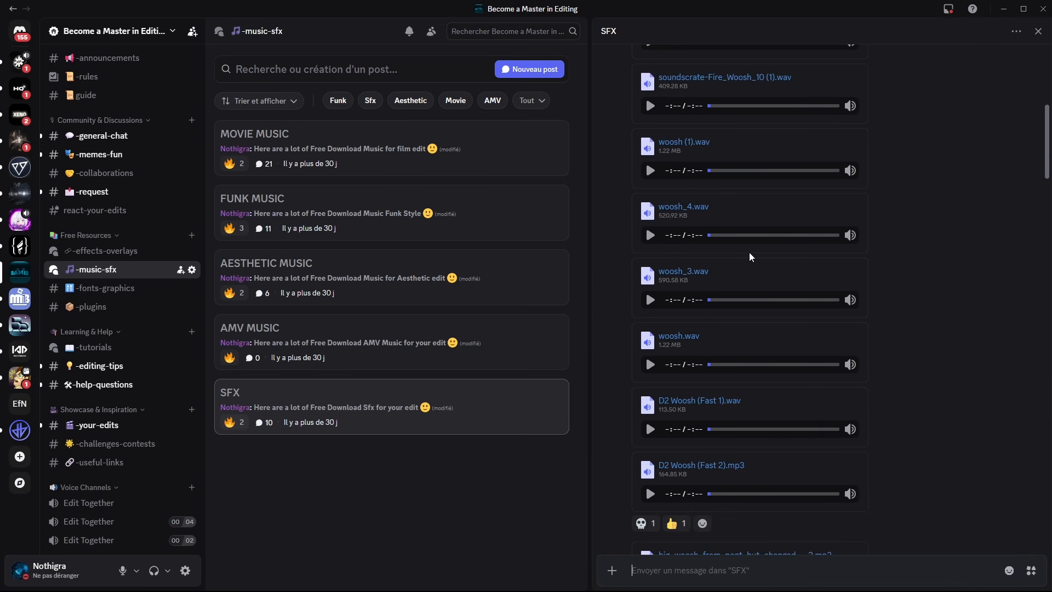
left_click_drag(1046, 126, 1043, 542)
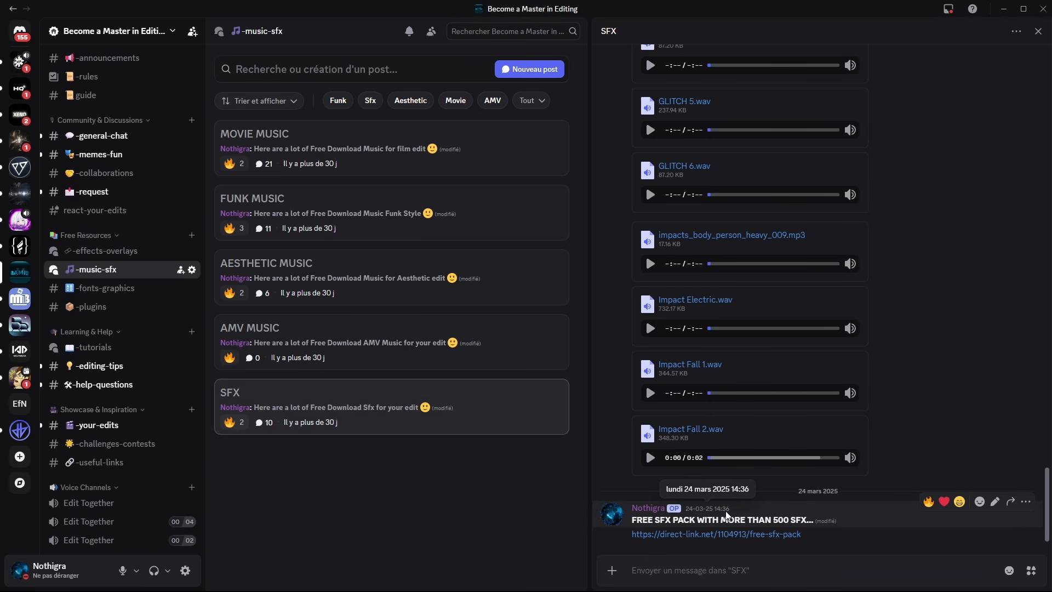
Switch to After Effects and look over the sound-effect layers in the Main comp timeline.
key("super")
key("Escape")
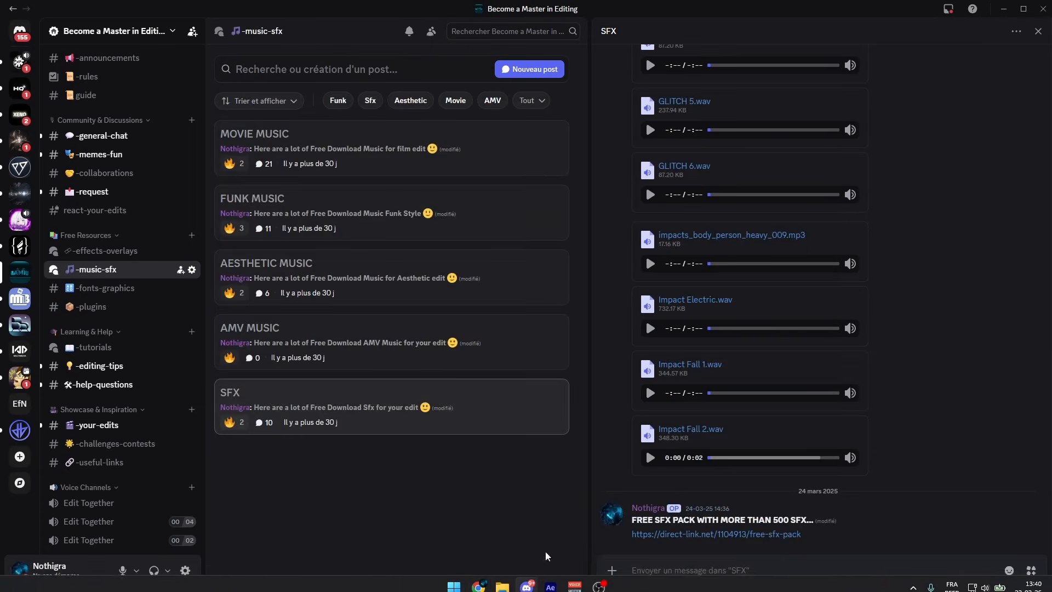
left_click(1011, 12)
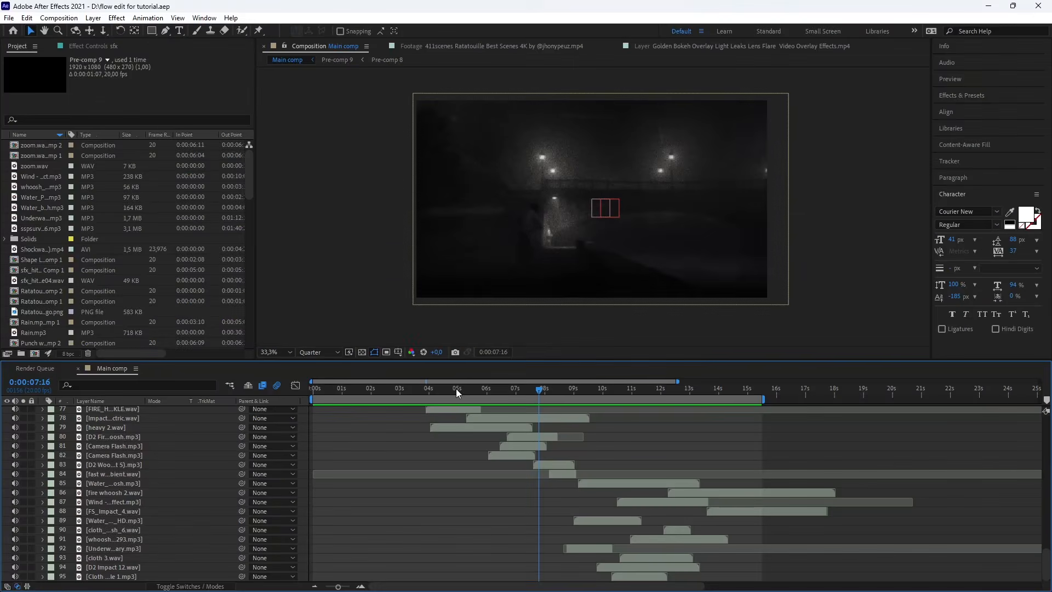
left_click(100, 448)
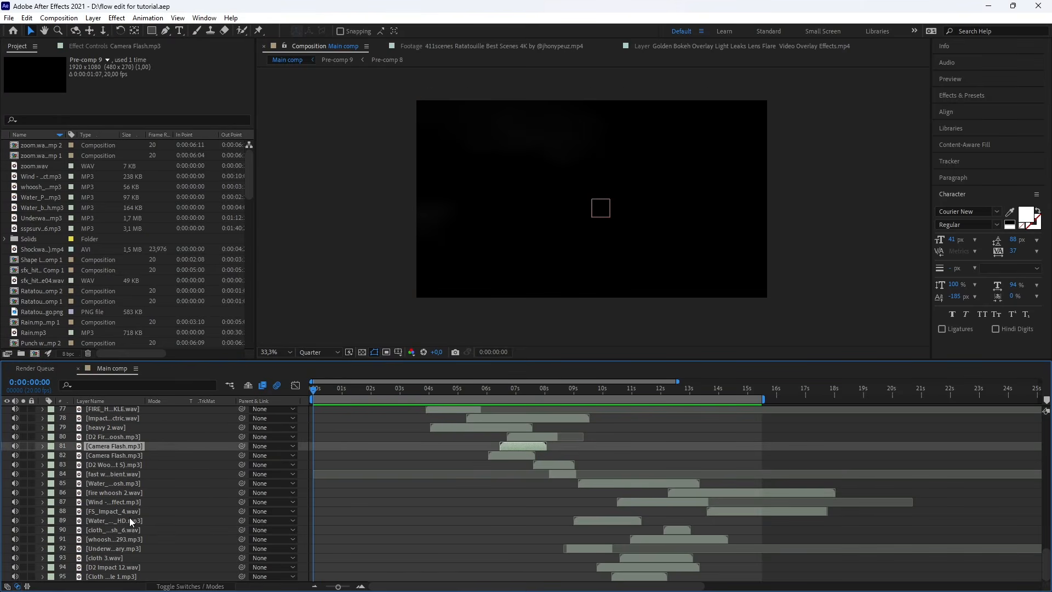
scroll(384, 487, "up", 4)
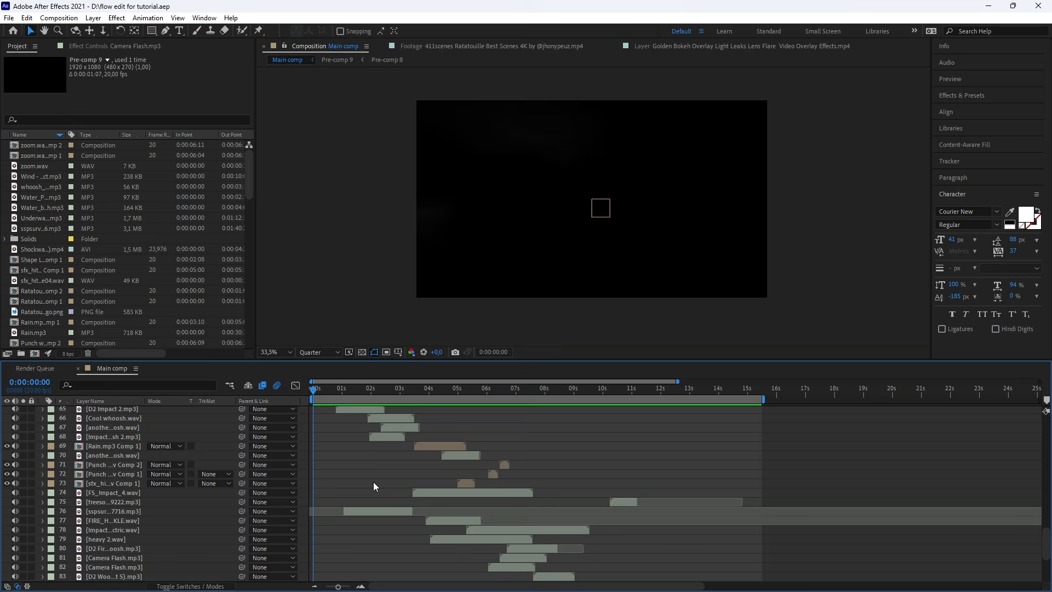
scroll(383, 487, "up", 5)
scroll(458, 527, "down", 4)
key("equal")
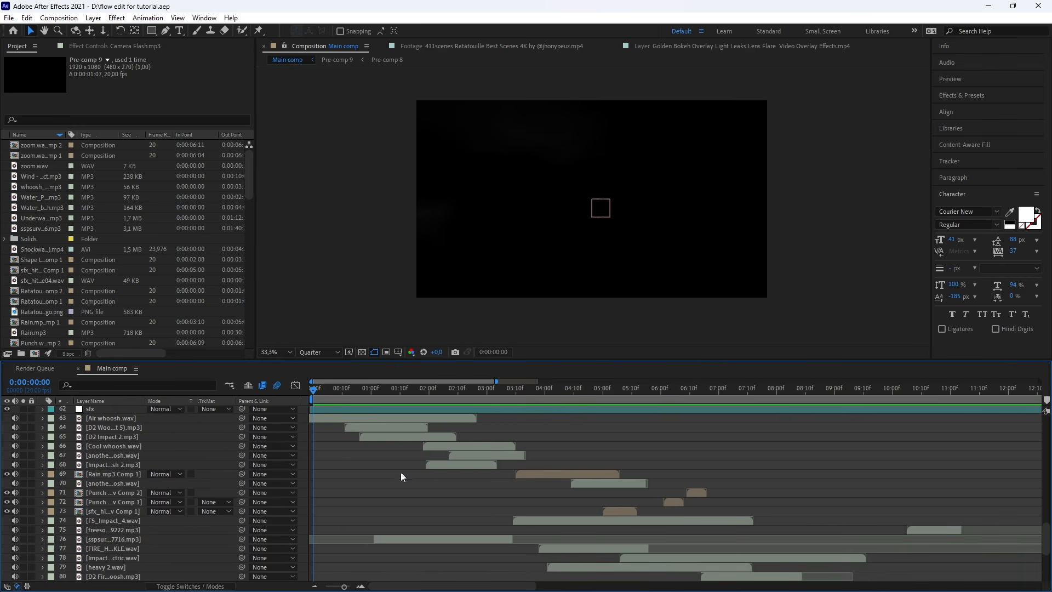
Switch back to Discord and review the woosh, explosion, glitch and impact sounds in the SFX post.
key("super")
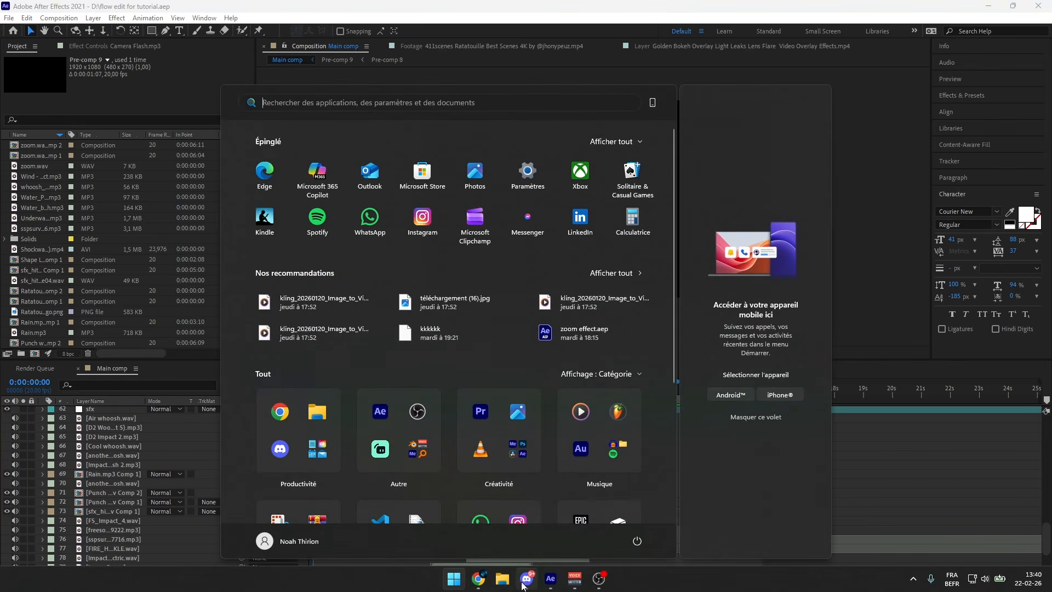
left_click(524, 580)
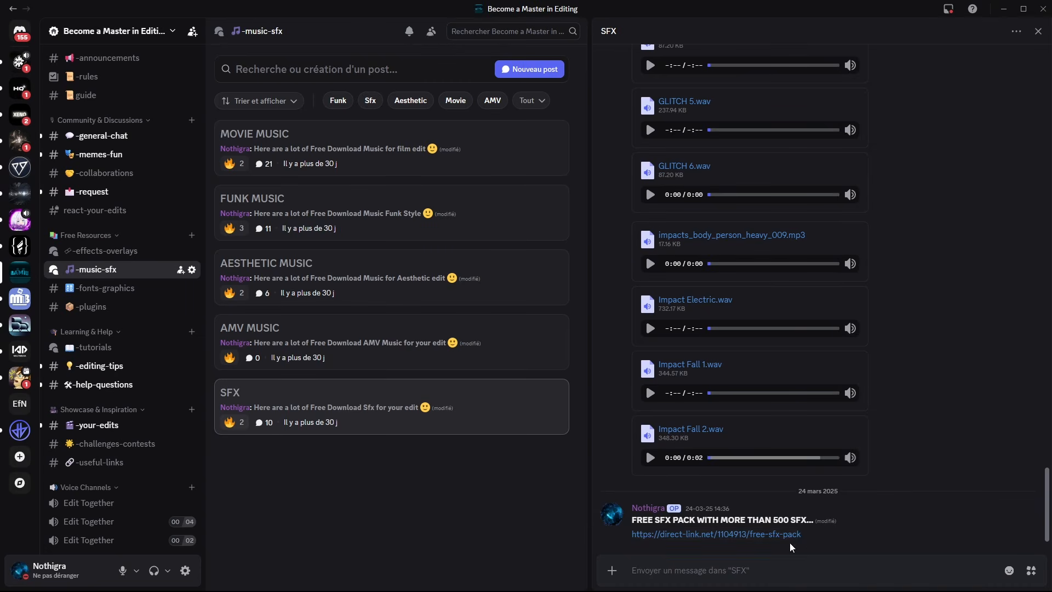
scroll(754, 436, "up", 15)
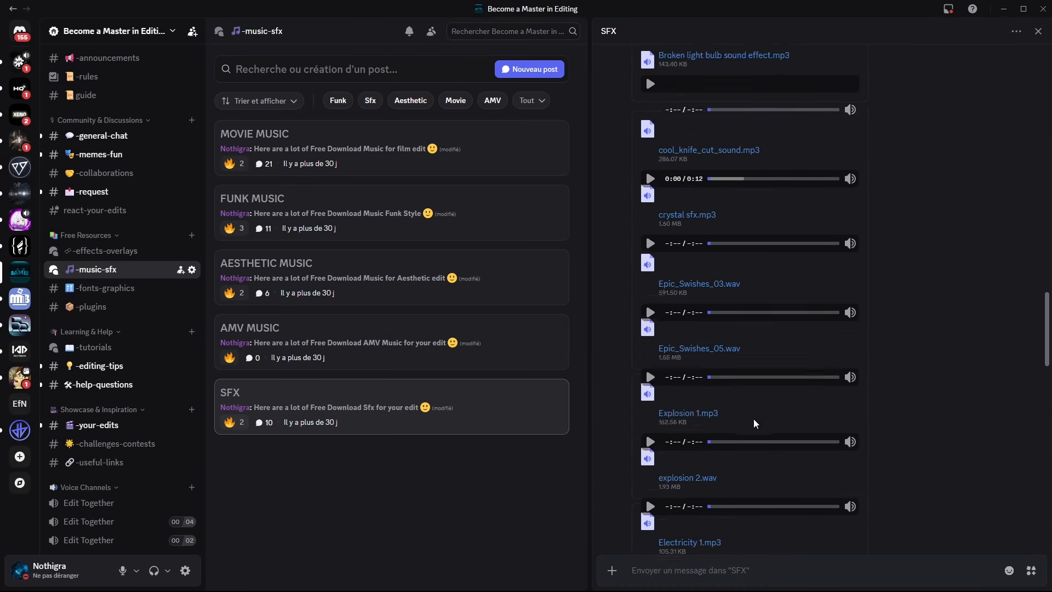
scroll(754, 422, "up", 12)
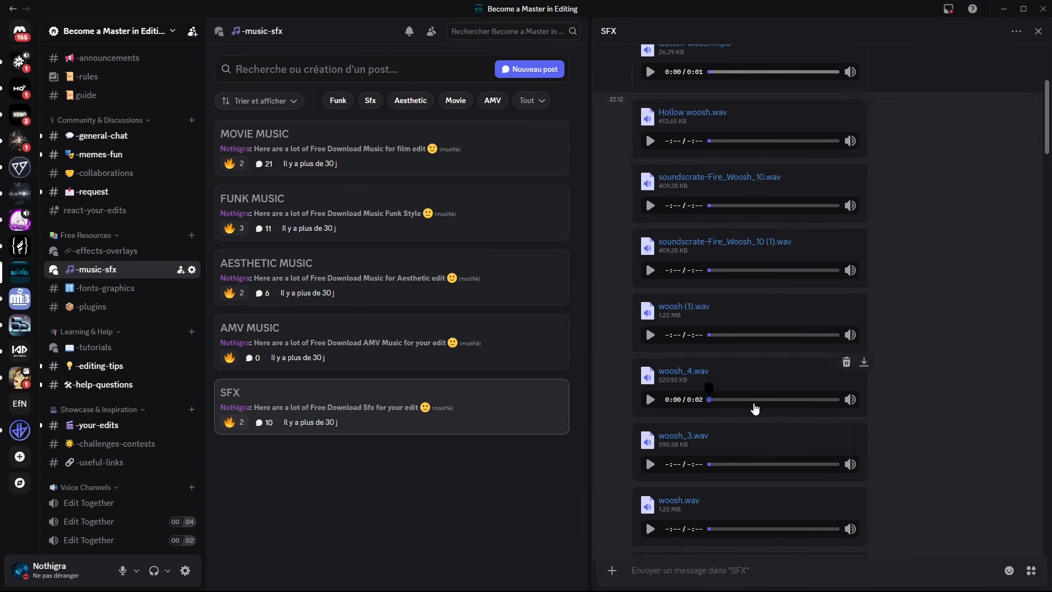
scroll(754, 408, "down", 4)
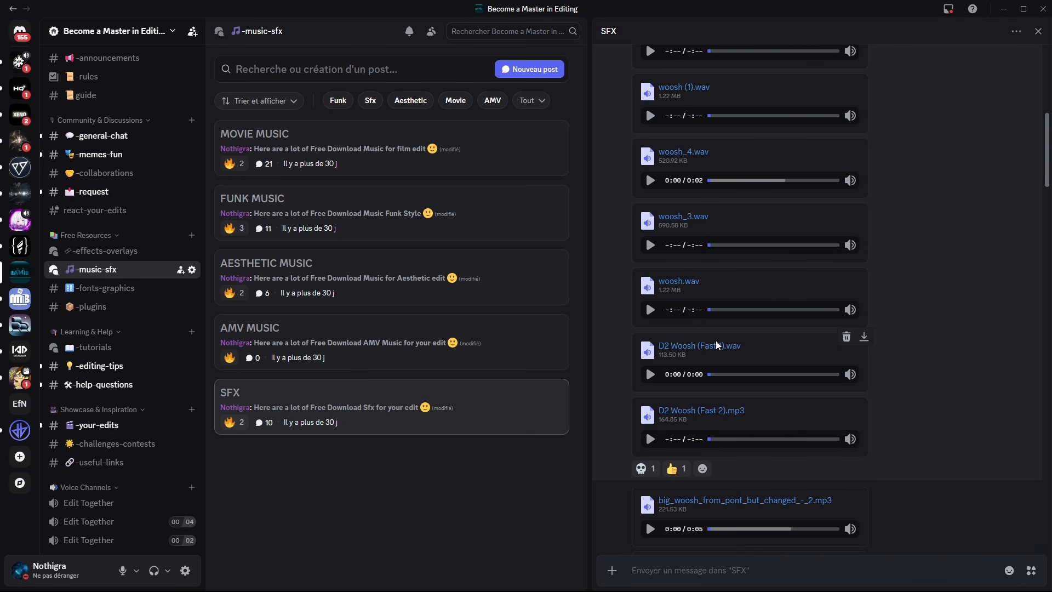
scroll(715, 340, "down", 20)
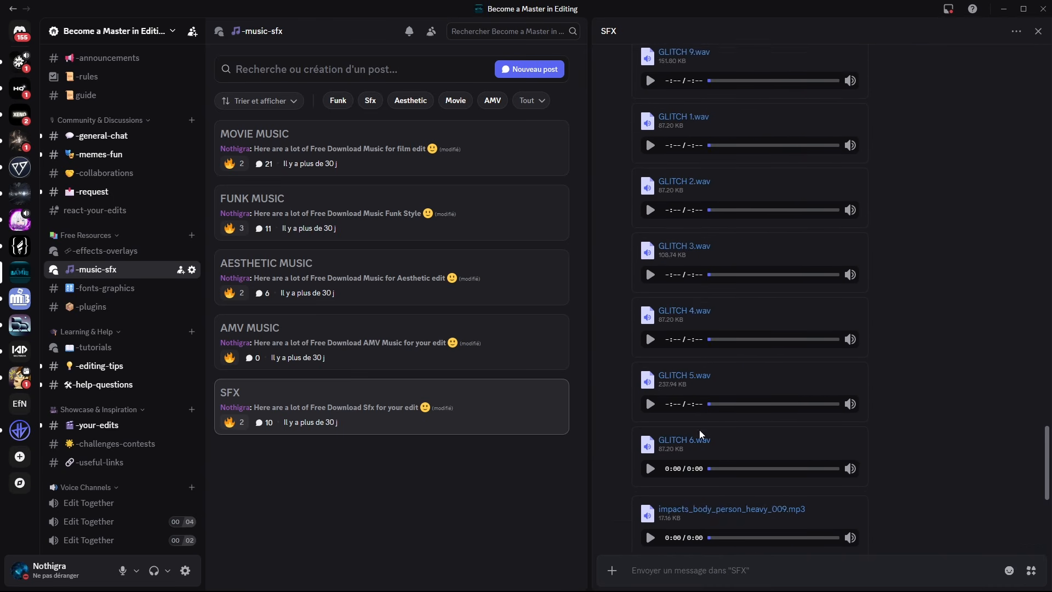
scroll(699, 429, "down", 5)
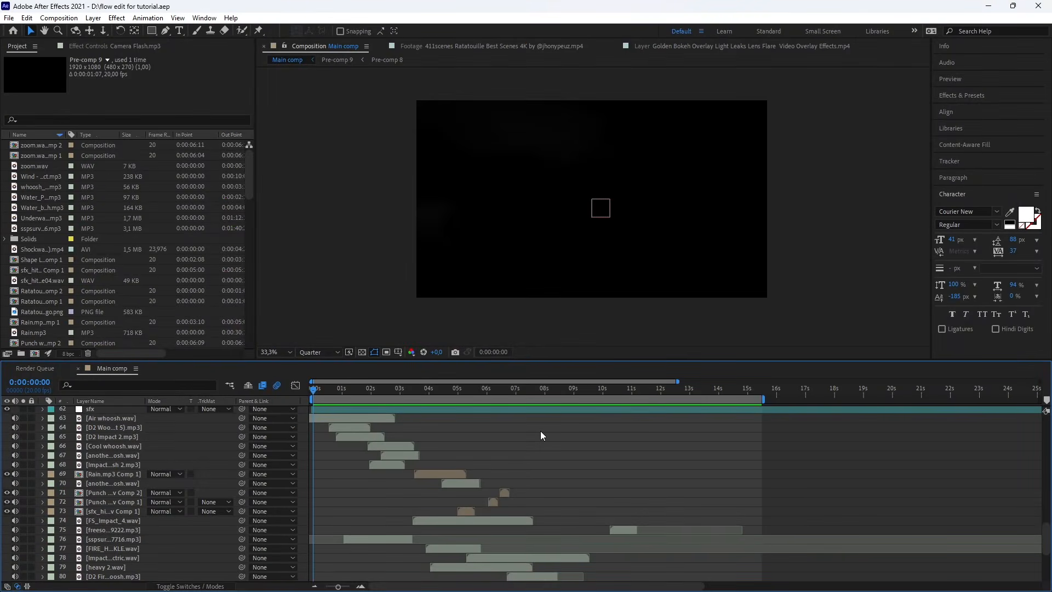
Return to the Main comp in After Effects, select the sfx layer and show its effect controls.
scroll(475, 455, "down", 5)
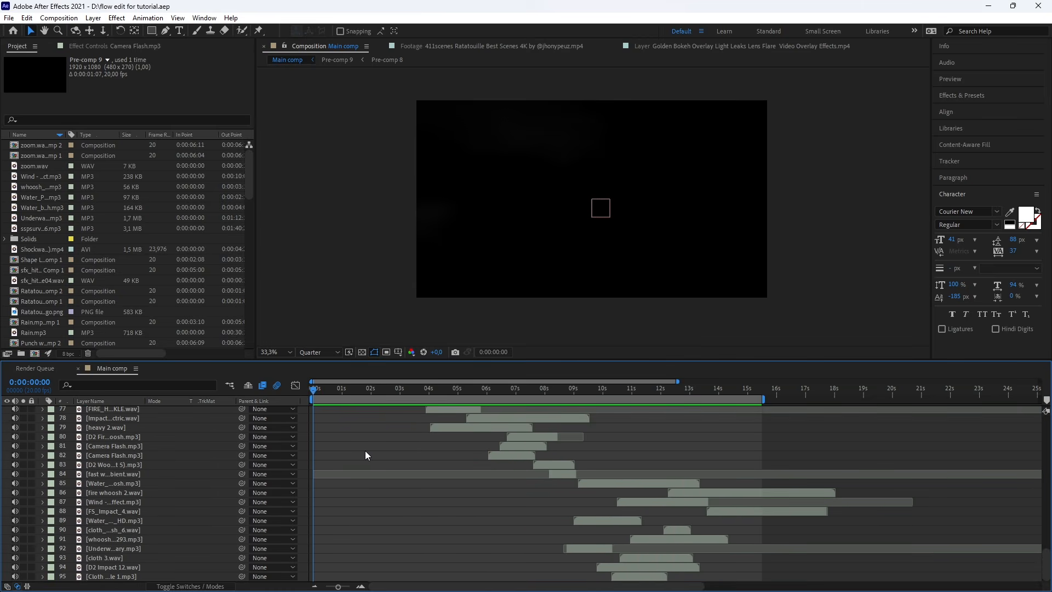
scroll(152, 443, "up", 8)
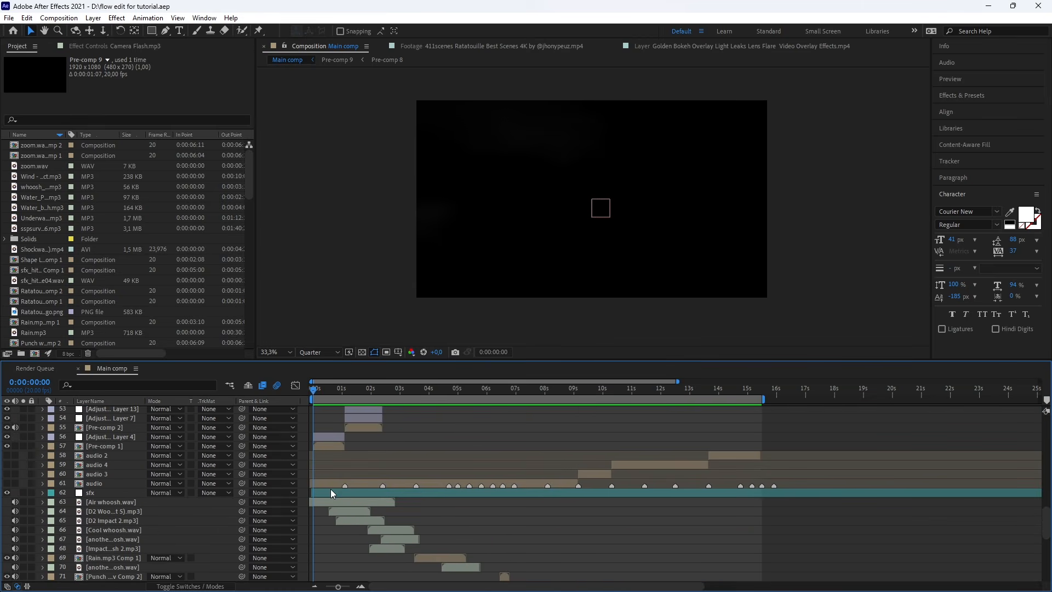
left_click(331, 492)
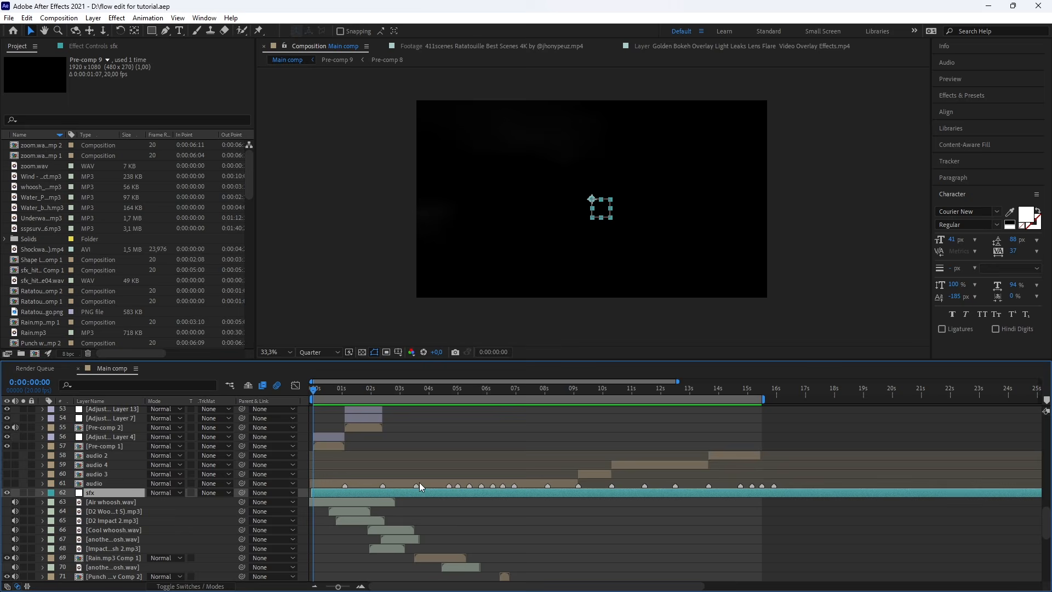
scroll(420, 486, "down", 1)
left_click(85, 48)
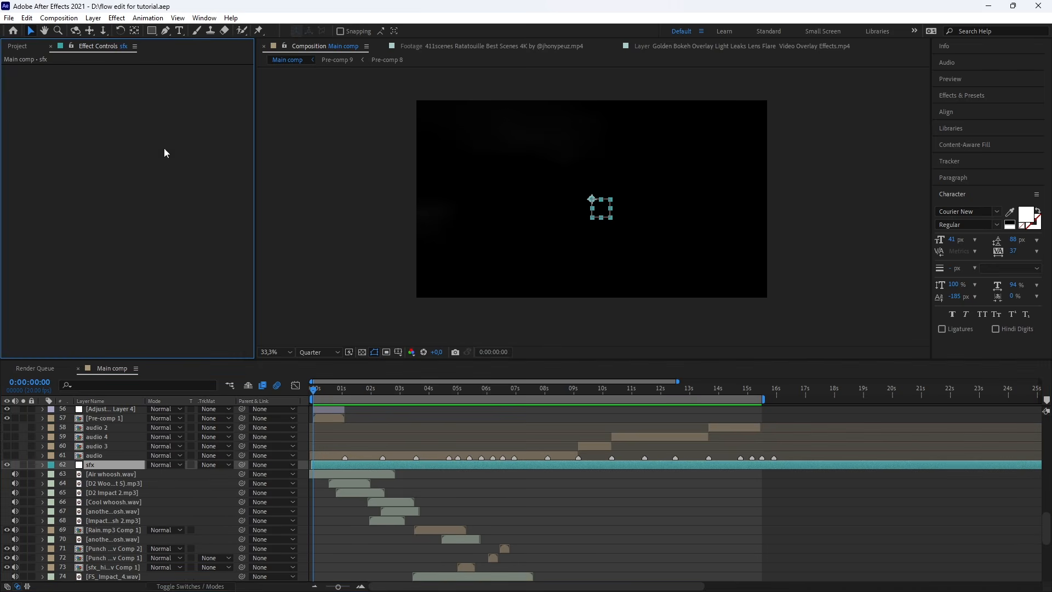
Examine the sound-effect layers below the sfx layer against the timeline, including Air whoosh.wav.
scroll(376, 441, "up", 4)
scroll(340, 463, "down", 5)
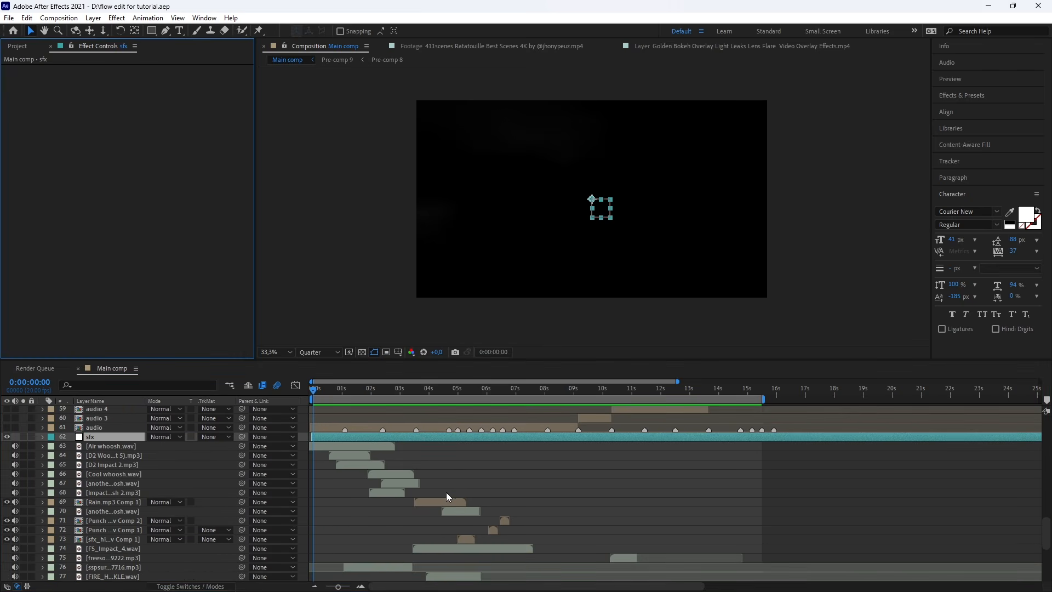
scroll(399, 472, "down", 6)
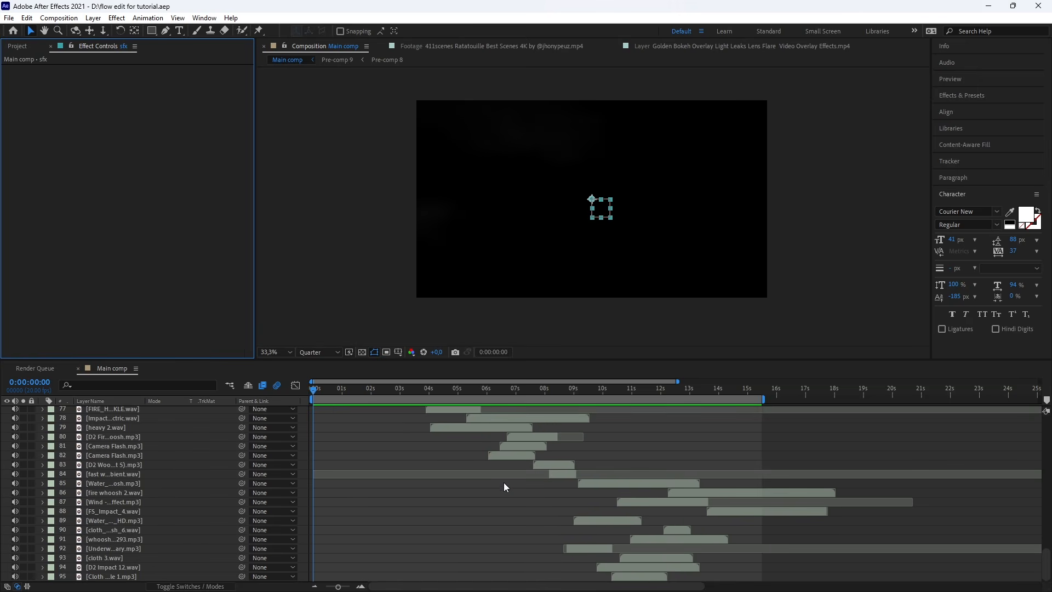
scroll(366, 496, "up", 8)
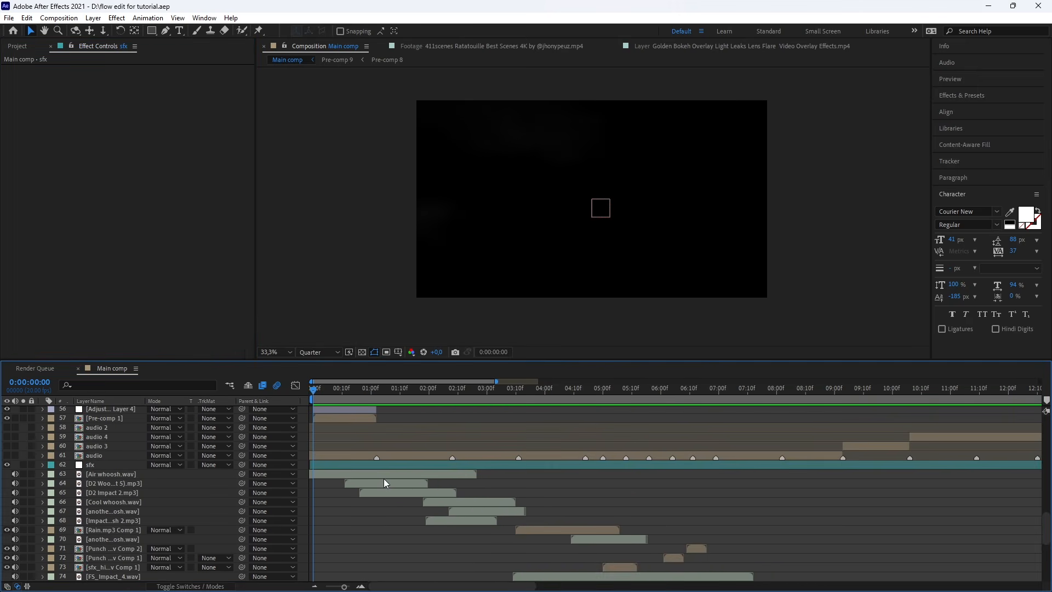
left_click(124, 503)
left_click(317, 521)
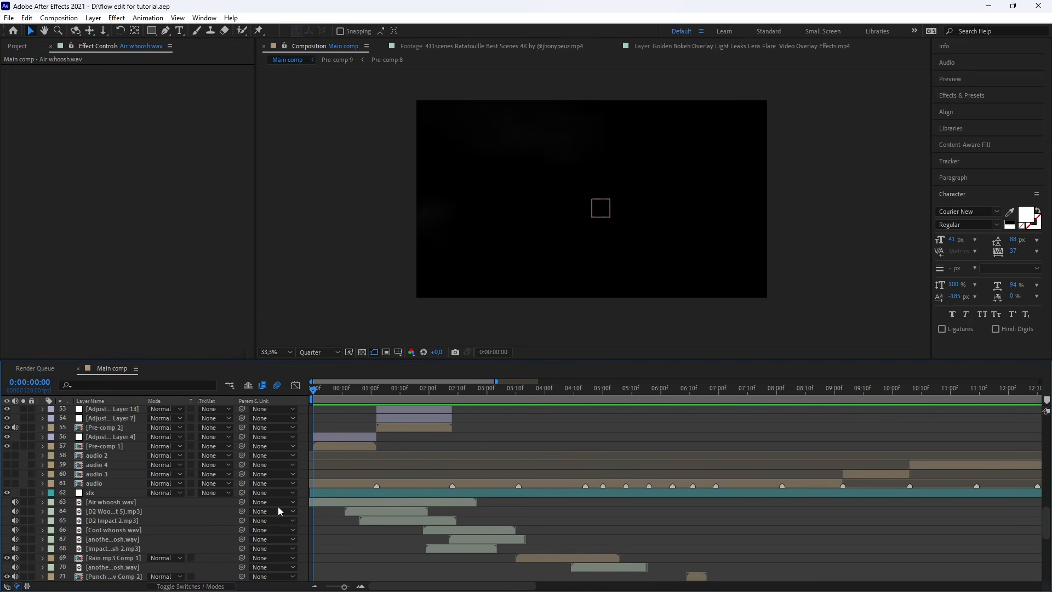
left_click(113, 502)
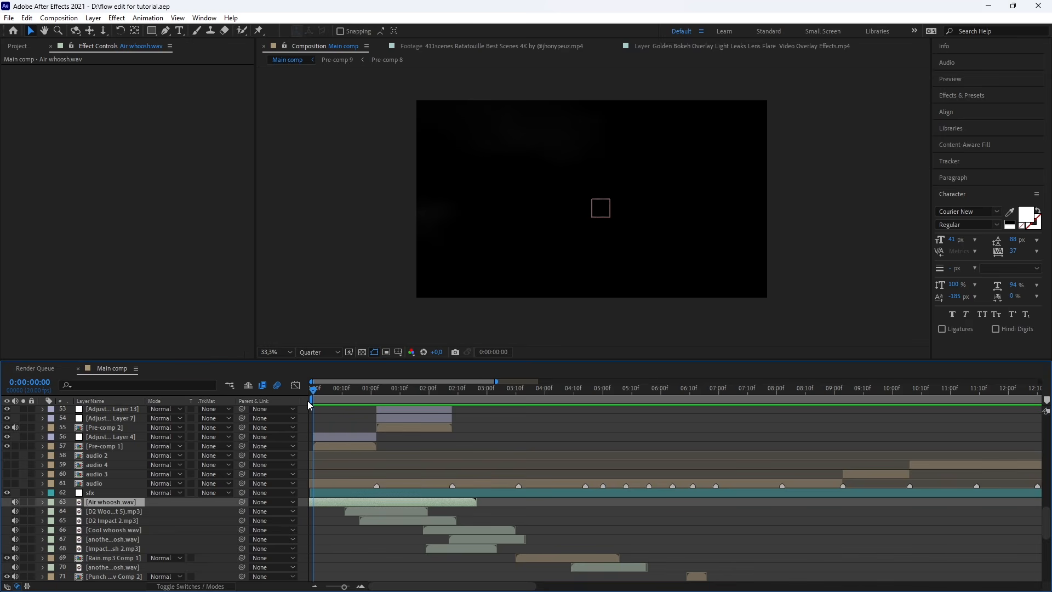
scroll(174, 549, "down", 3)
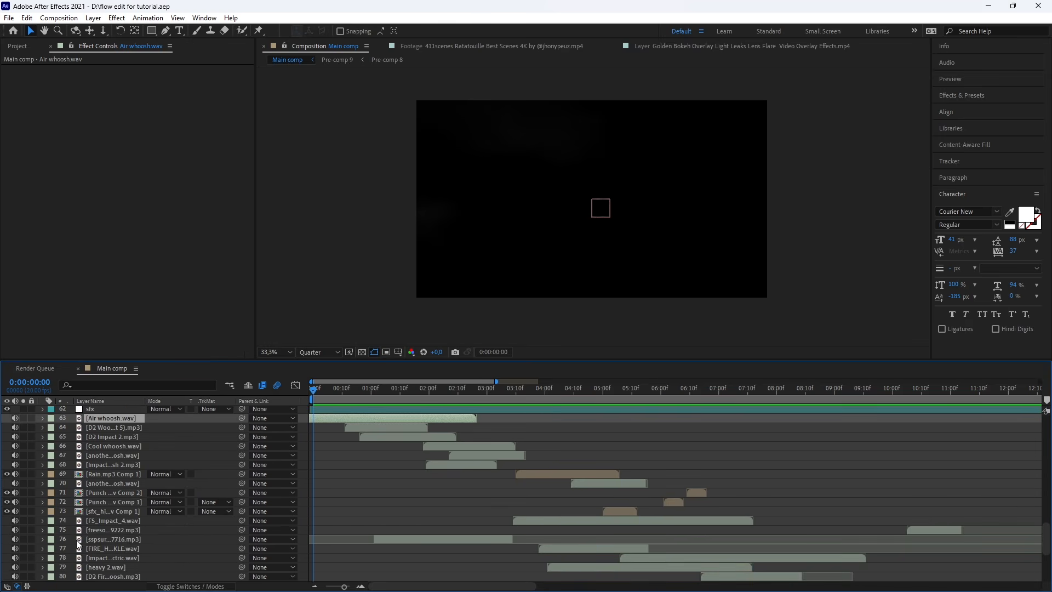
left_click(362, 473)
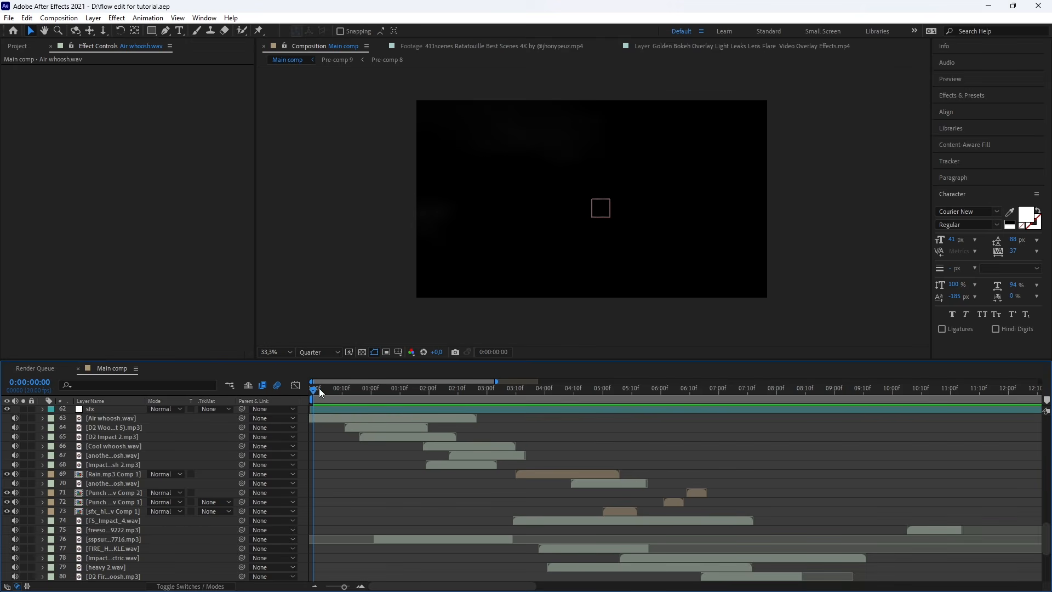
Preview the Main comp from the first frame, then set the current time to 0:00:01:11.
mouse_move(319, 388)
left_mouse_down()
mouse_move(360, 380)
mouse_move(313, 388)
left_mouse_up()
key("space")
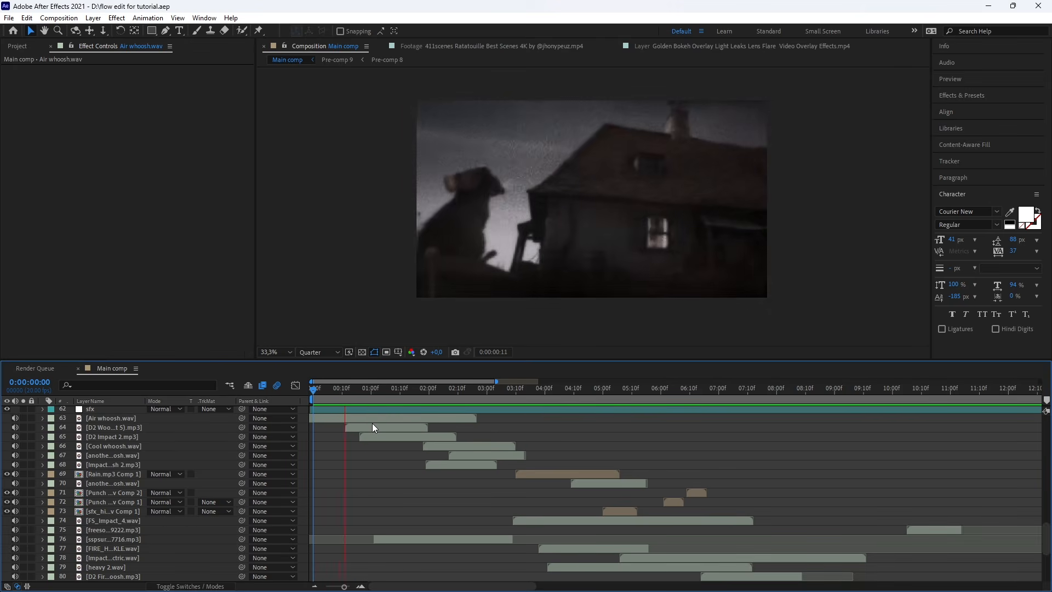
left_click(432, 390)
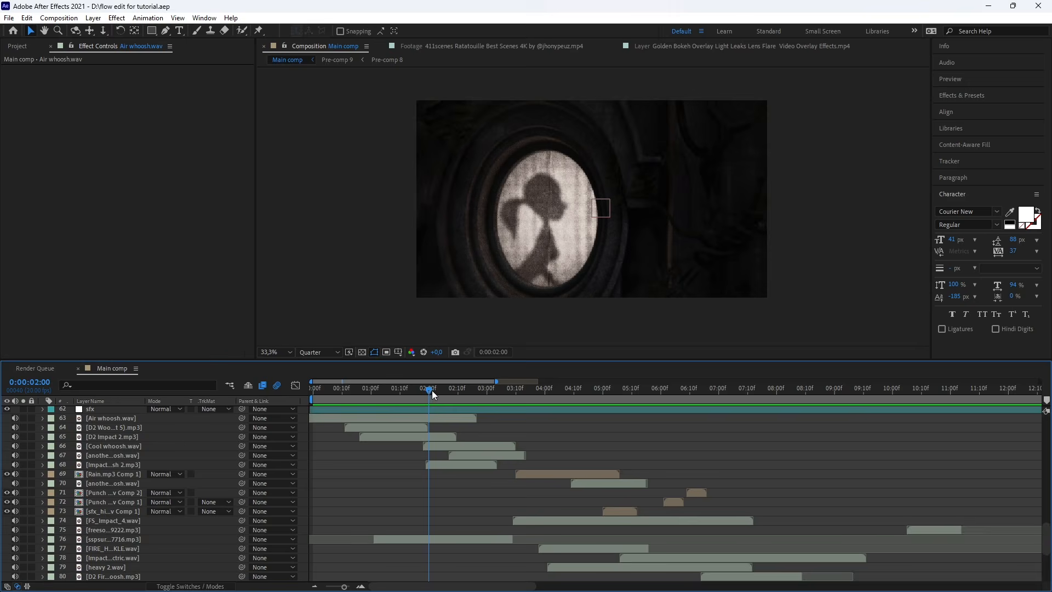
left_click_drag(433, 389, 403, 389)
Play the opening with Air whoosh.wav selected and reveal that layer's audio waveform, with the current time at 0:00:00:00.
left_click(374, 420)
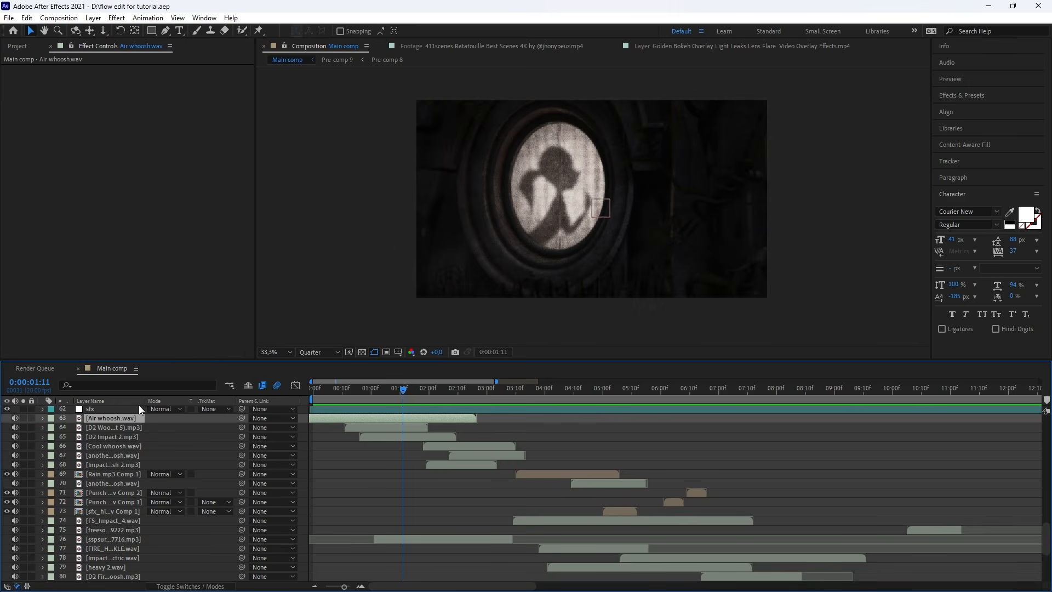
key("Home")
key("space")
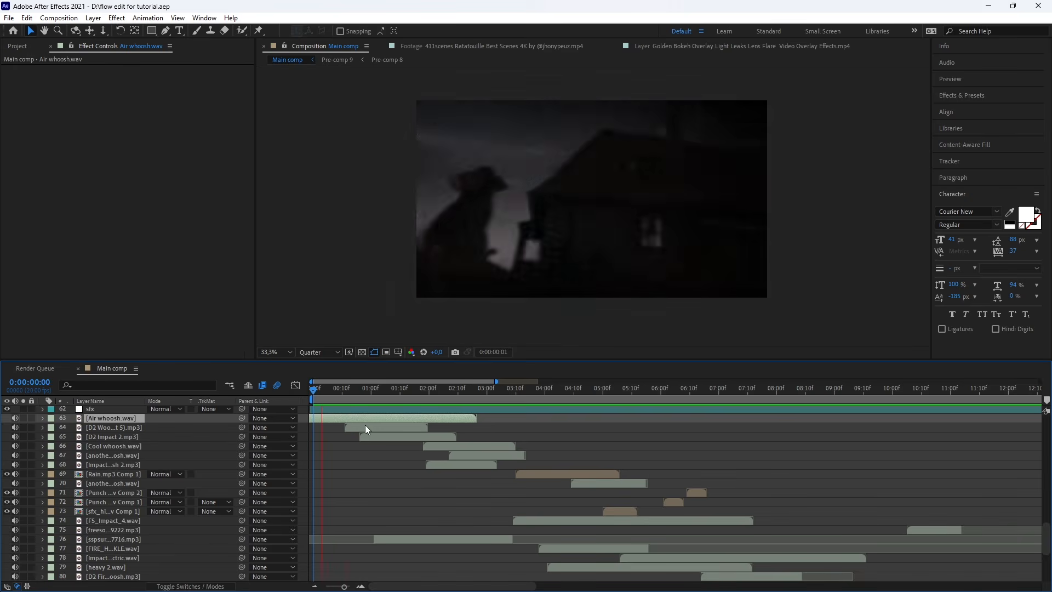
key("l")
key("l")
left_click_drag(337, 393, 302, 392)
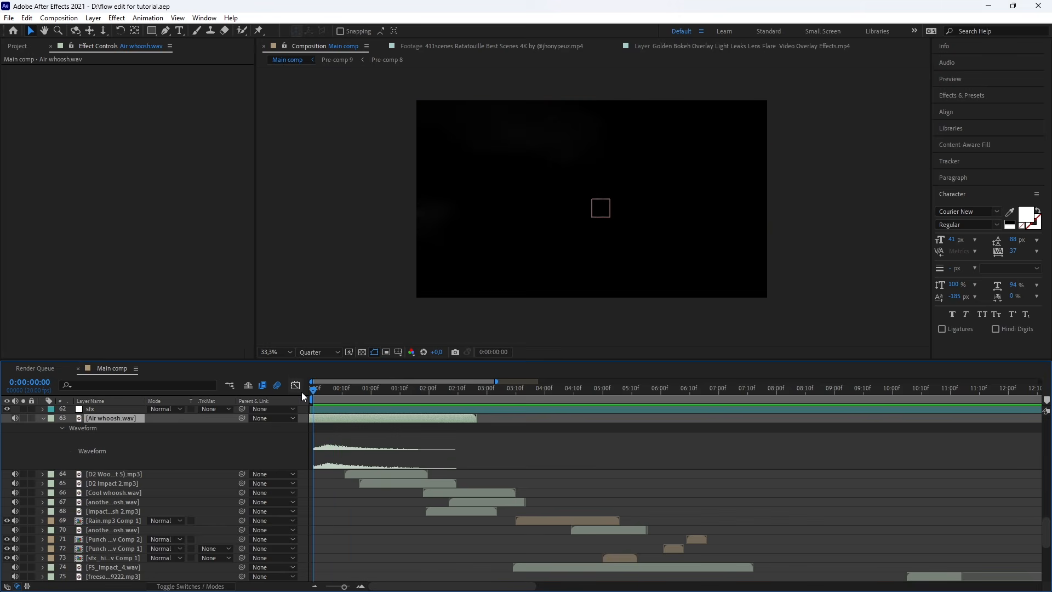
Compare the audio waveform and Audio Levels of Air whoosh.wav, leaving its Audio Levels shown.
key("l")
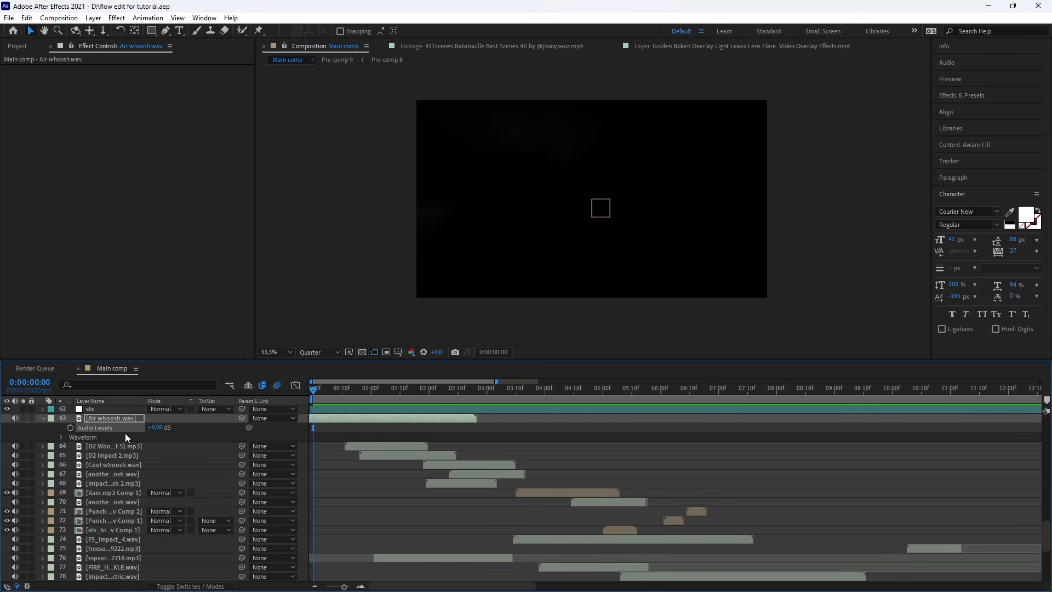
key("l")
key("l")
key("l")
key("l")
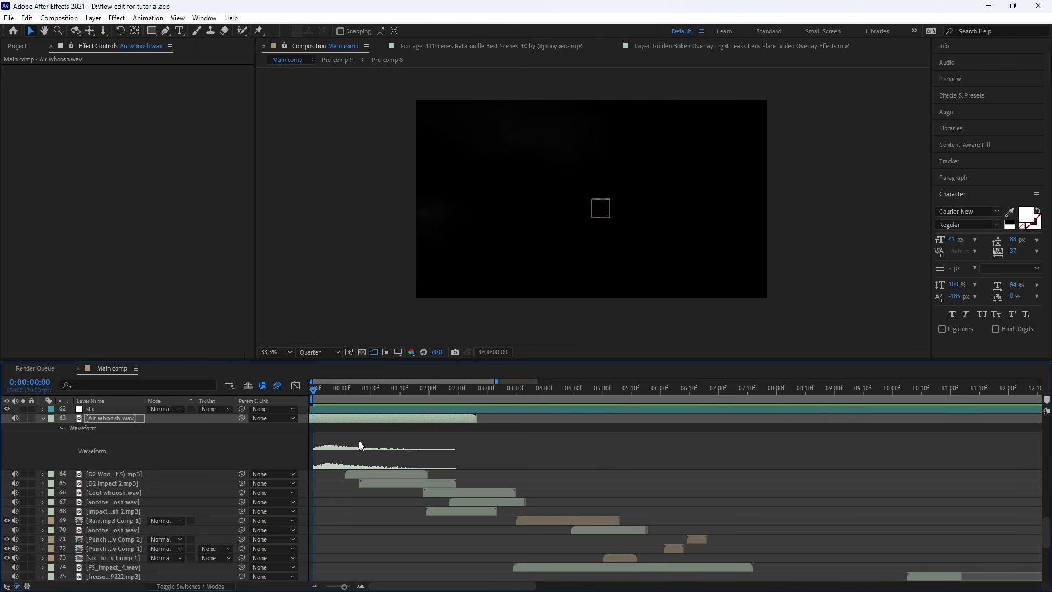
key("l")
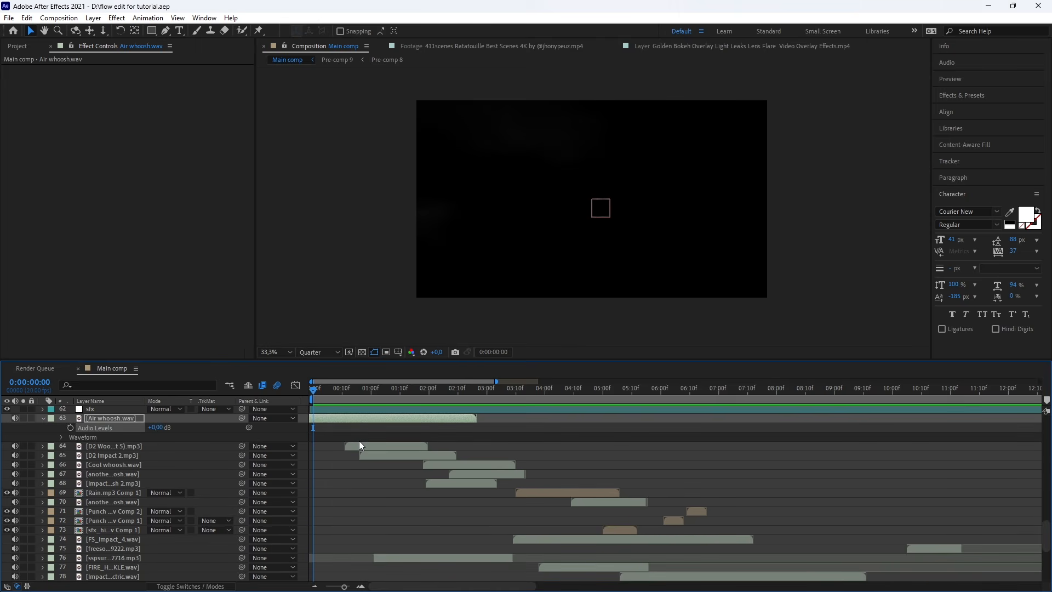
Select D2 Woosh (Fast 5).mp3 among the sound-effect layers and show its Audio Levels.
scroll(481, 458, "down", 5)
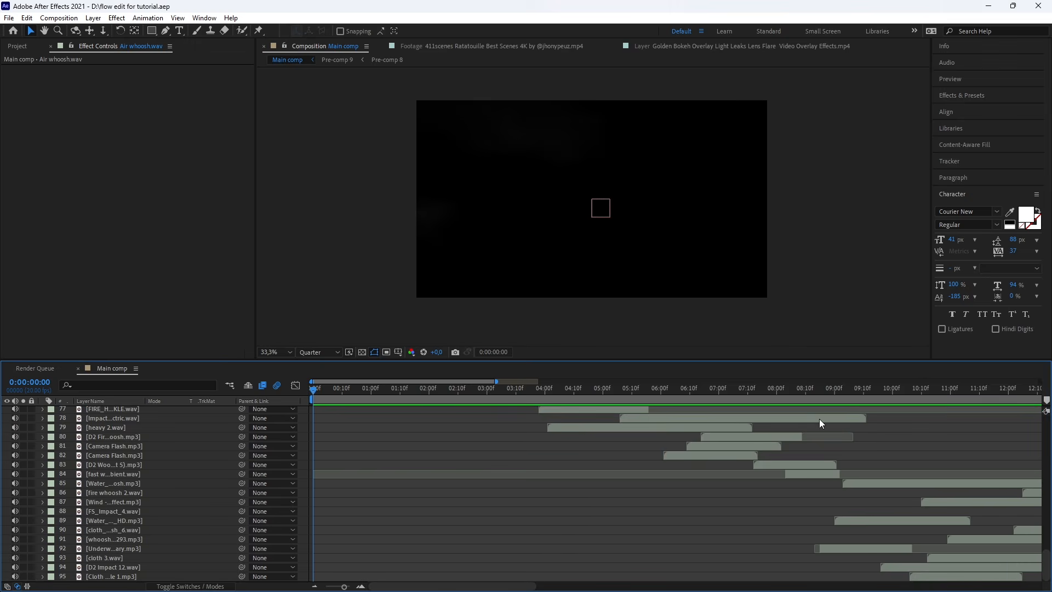
scroll(690, 546, "up", 6)
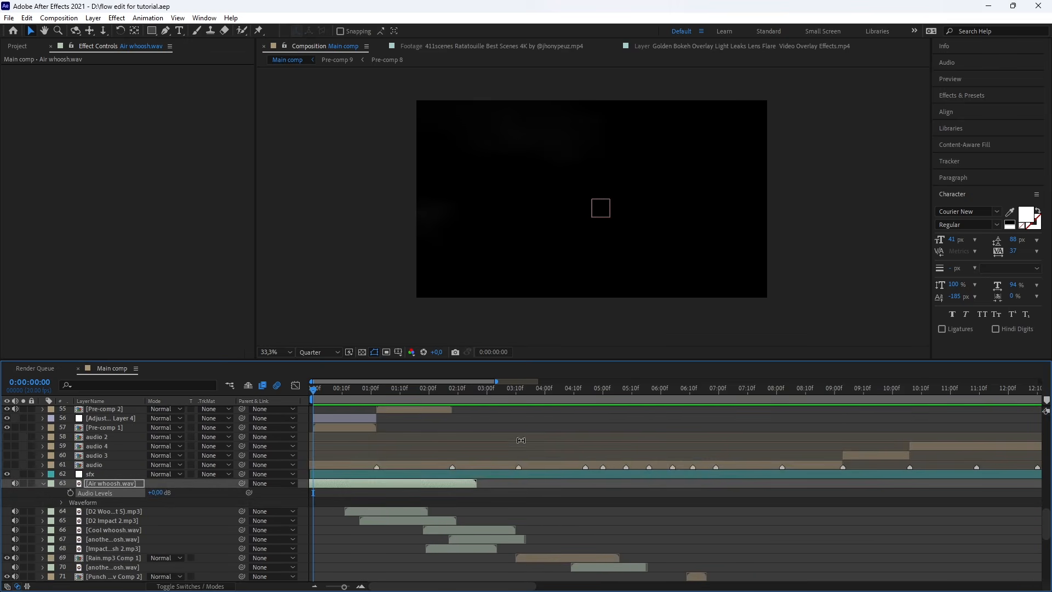
left_click(383, 485)
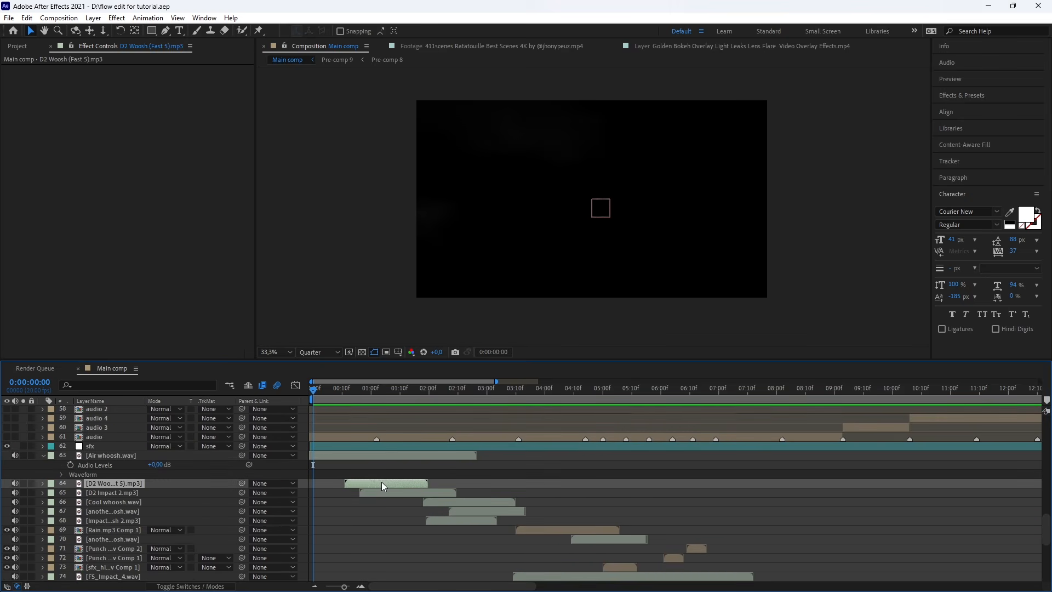
key("l")
key("l")
key("l")
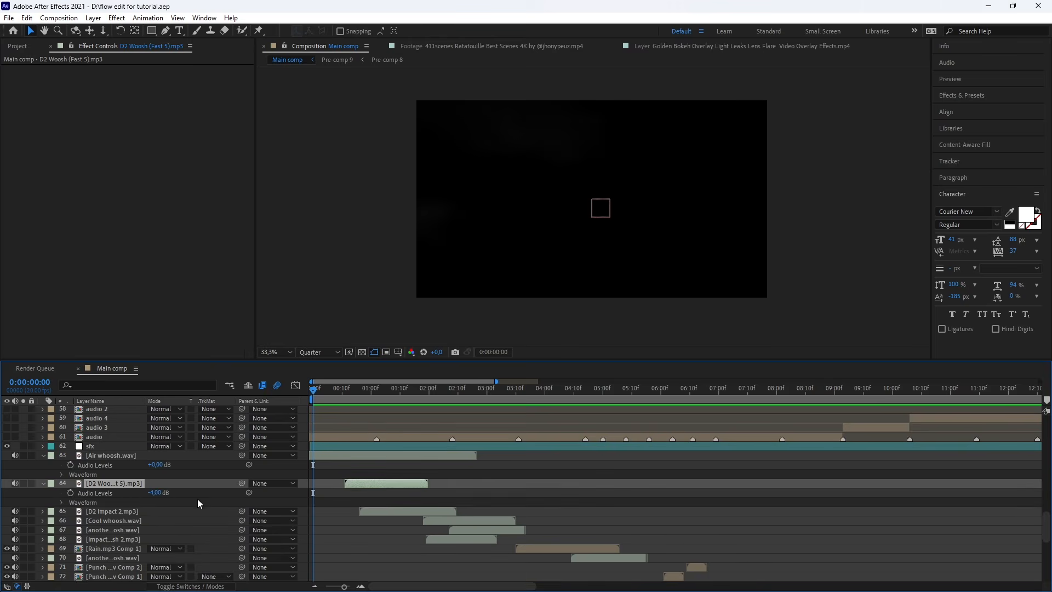
Collapse the audio properties of Air whoosh.wav and D2 Woosh (Fast 5).mp3.
left_click(102, 465)
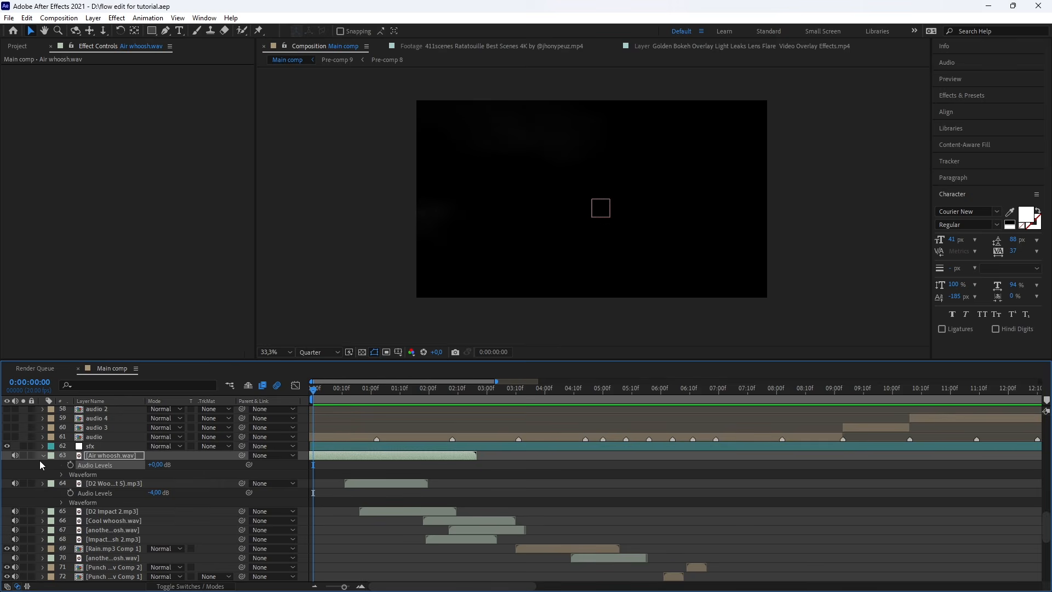
left_click(43, 483)
left_click(43, 456)
Select the Rain.mp3 Comp 1 layer and examine its Bass & Treble effect settings.
scroll(406, 465, "down", 4)
scroll(405, 467, "up", 3)
left_click(540, 484)
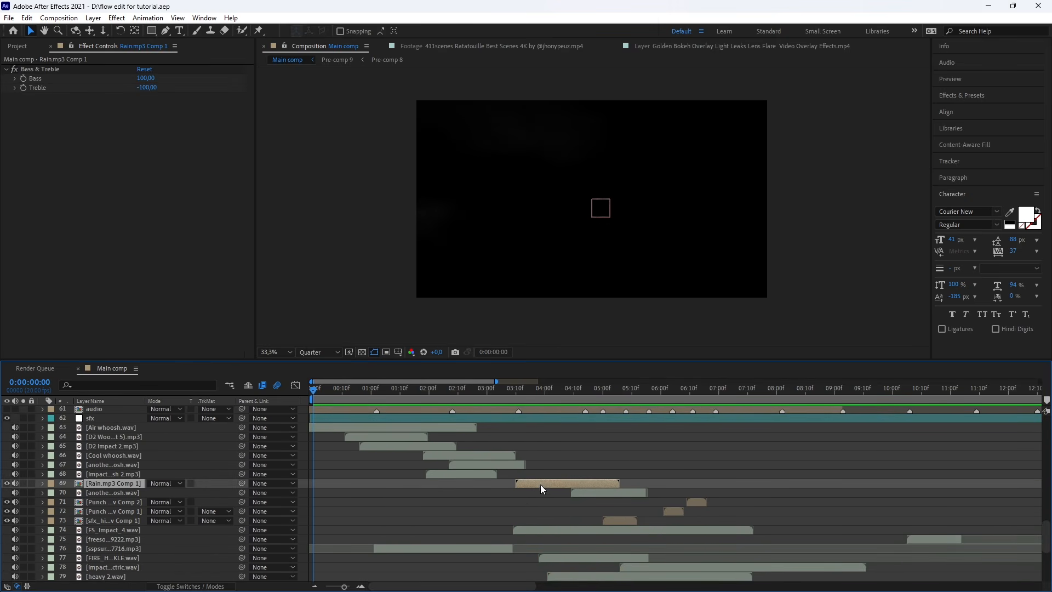
left_click(54, 70)
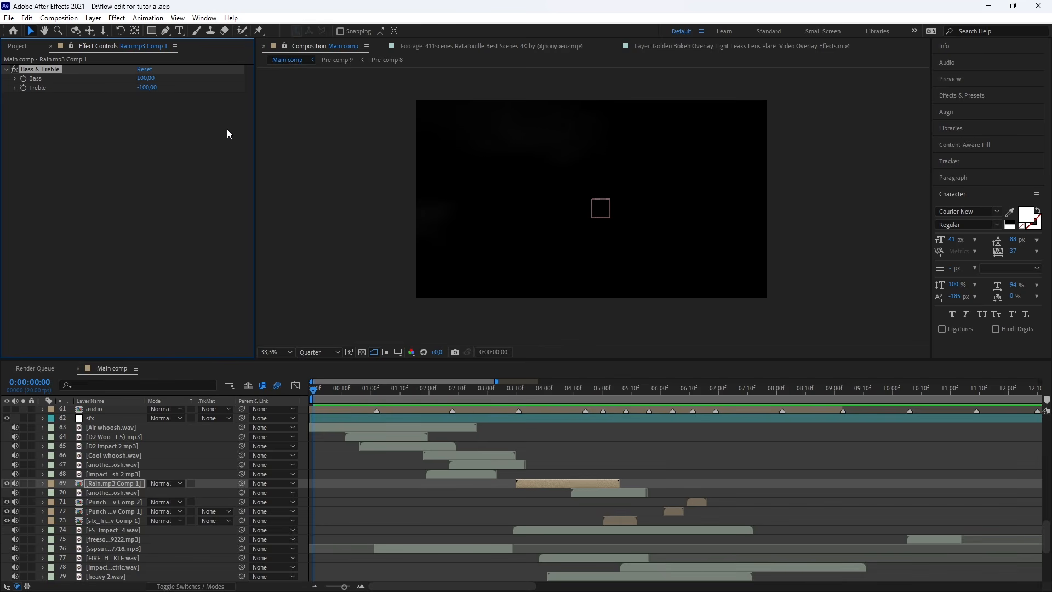
Preview the Main comp from the first frame to 0:00:01:14 and select D2 Woosh (Fast 5).mp3.
left_click(344, 431)
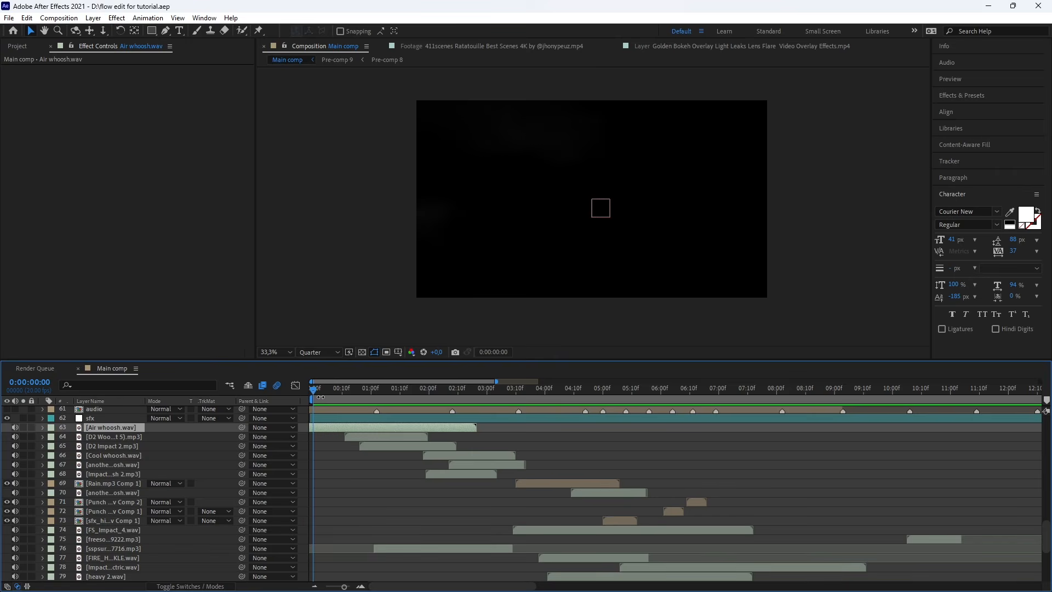
key("space")
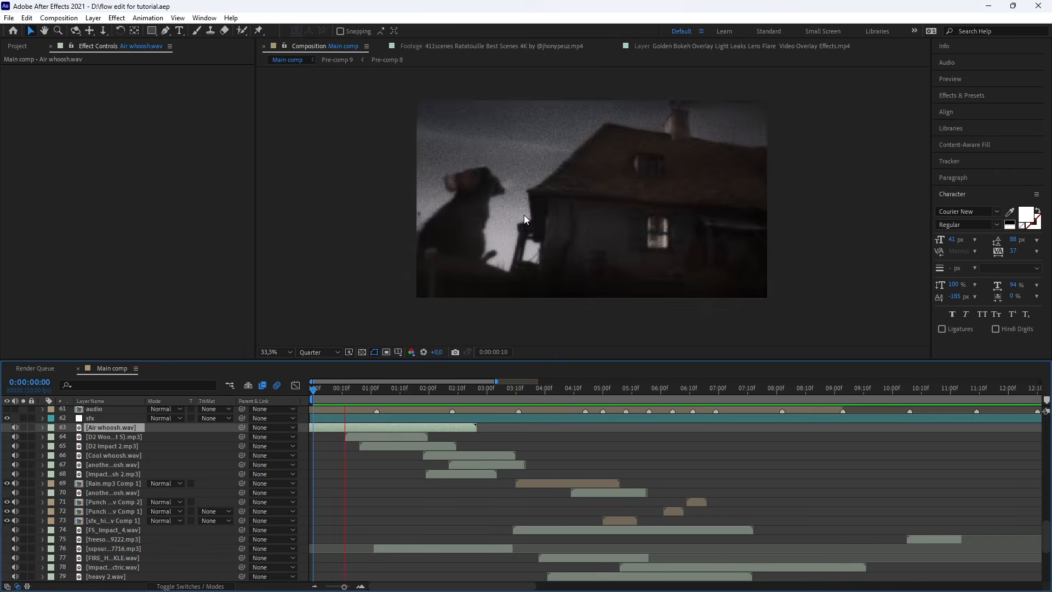
left_click(393, 436)
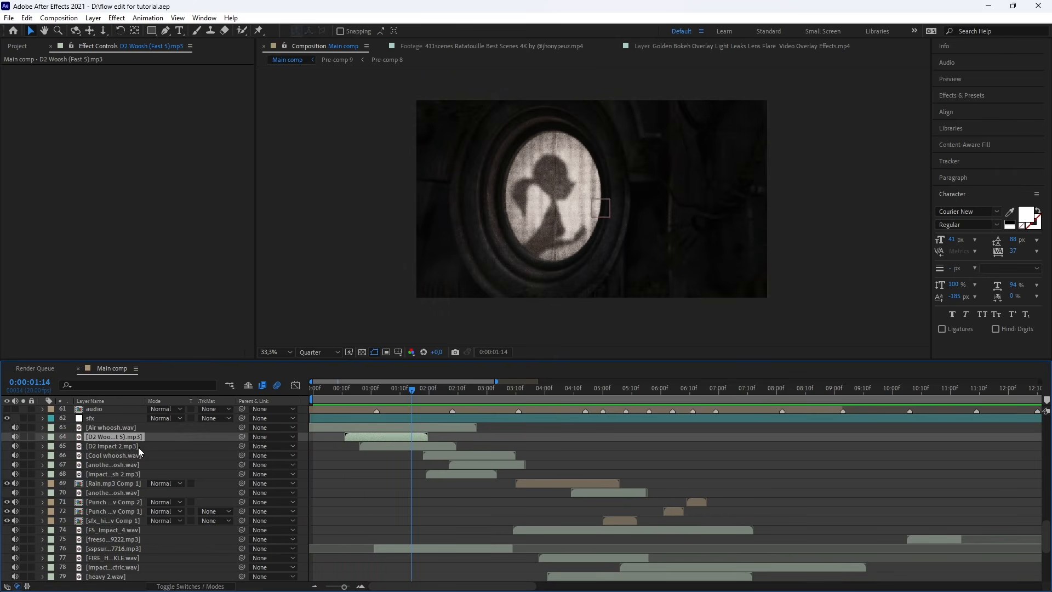
Open D2 Woosh (Fast 5).mp3 in the layer viewer and play it from its first frame.
double_click(111, 437)
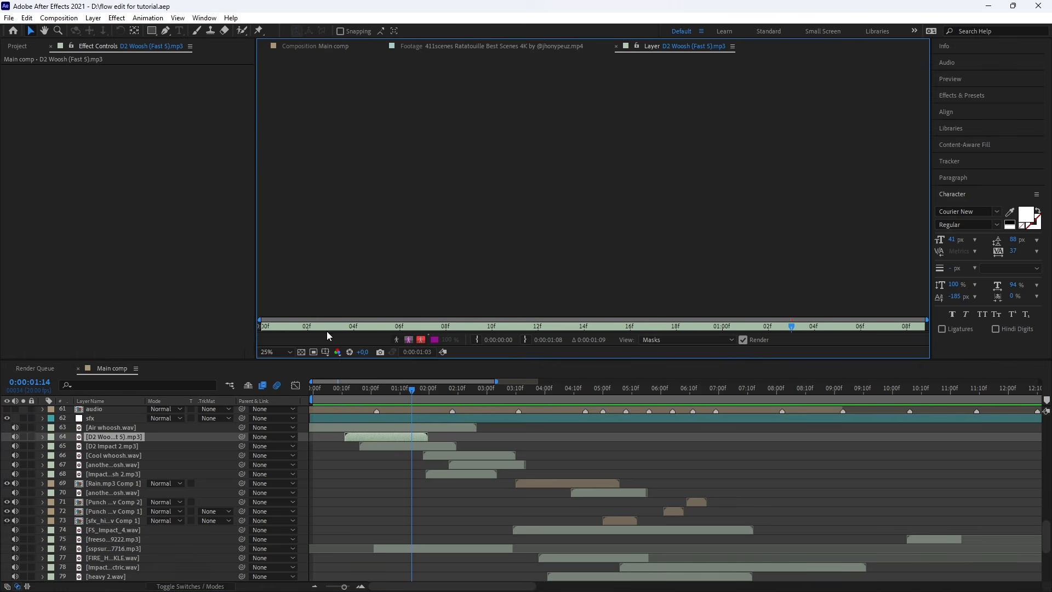
left_click_drag(327, 331, 242, 327)
key("space")
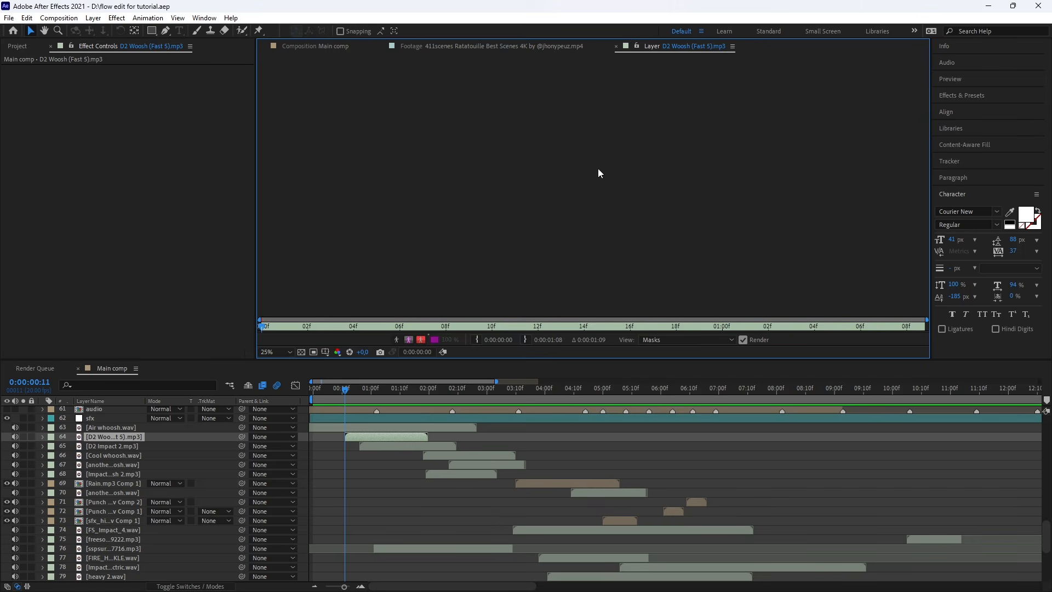
Set the current time to 0:00:01:03 and inspect the waveform and Audio Levels of D2 Impact 2.mp3.
left_click_drag(351, 389, 379, 389)
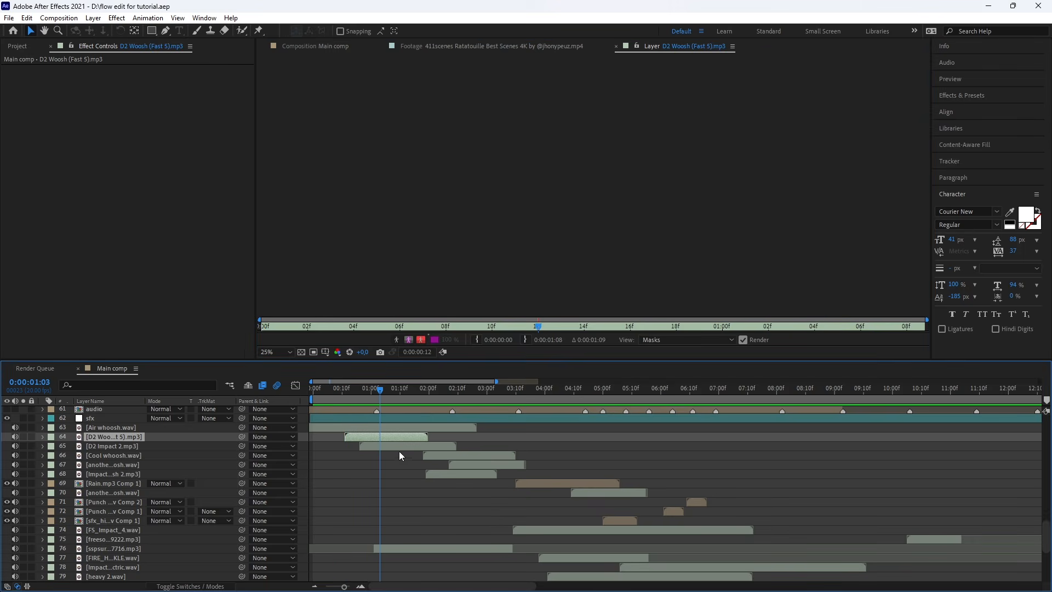
left_click(397, 445)
key("l")
key("l")
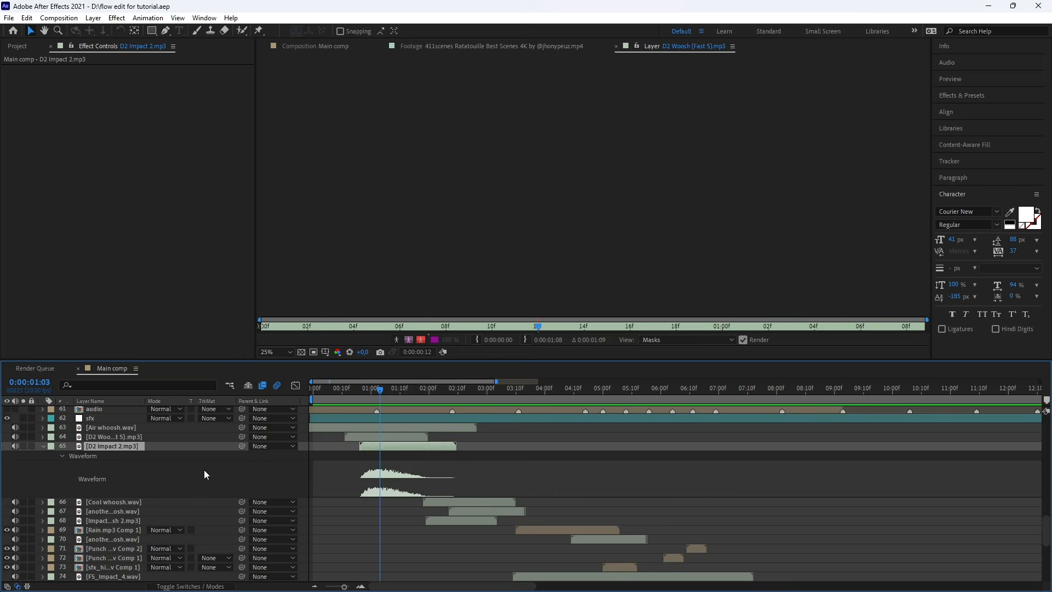
key("l")
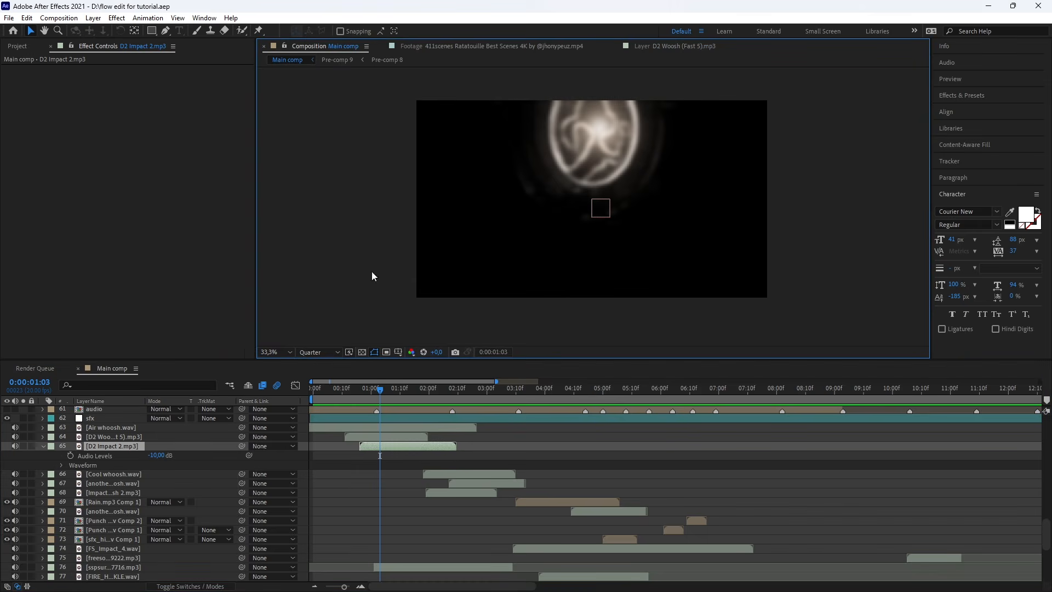
Preview the Main comp from 0:00:00:10 to 0:00:01:12 to hear the whoosh and impact together.
left_click_drag(377, 387, 345, 393)
key("space")
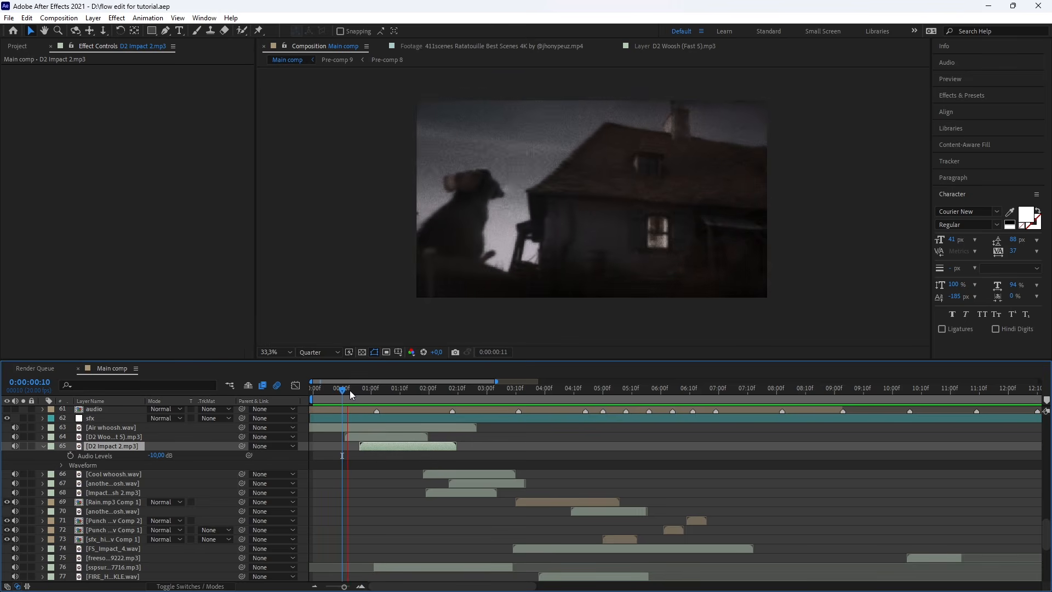
key("space")
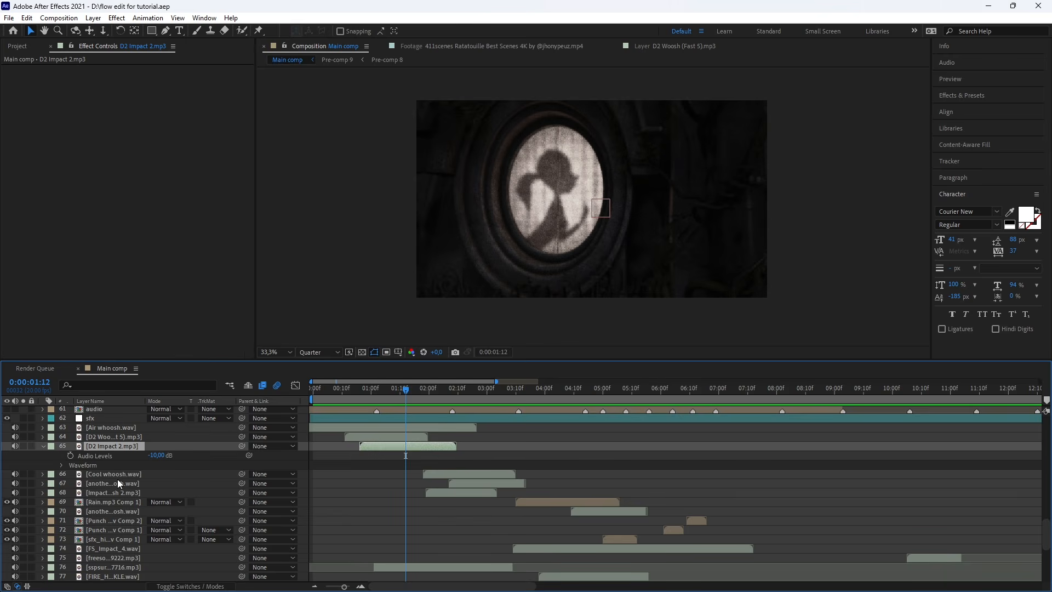
Move the current time to 0:00:01:10 and reveal the audio waveform of D2 Woosh (Fast 5).mp3.
left_click(113, 436)
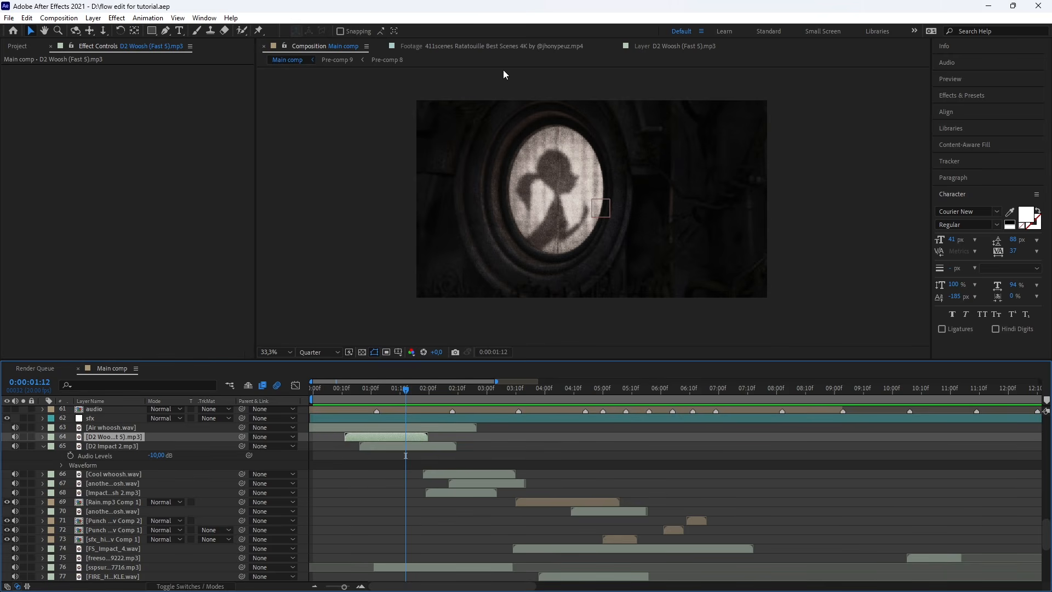
left_click_drag(406, 387, 399, 388)
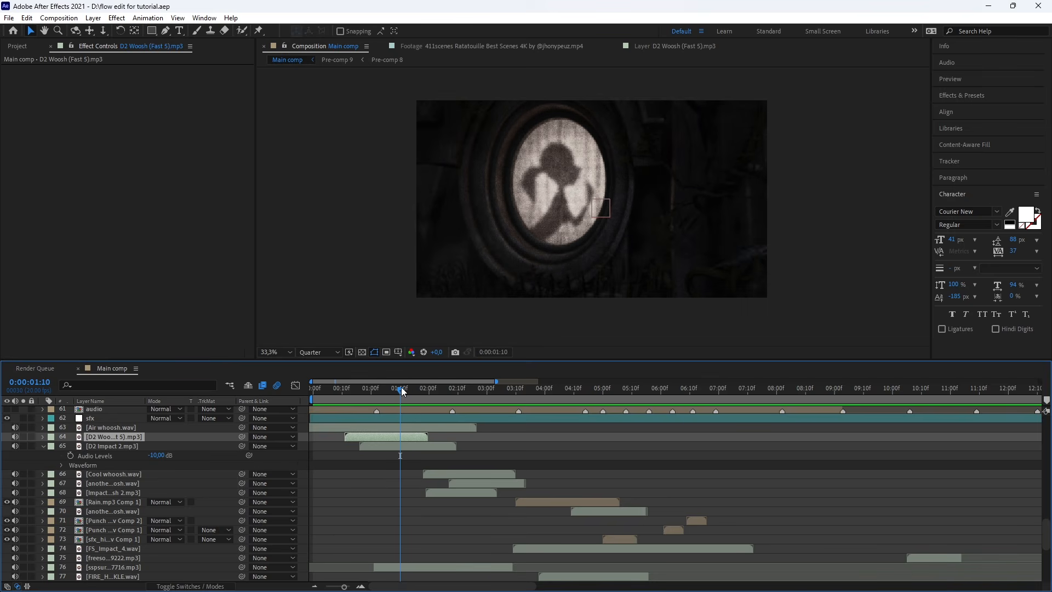
key("l")
key("l")
key("l")
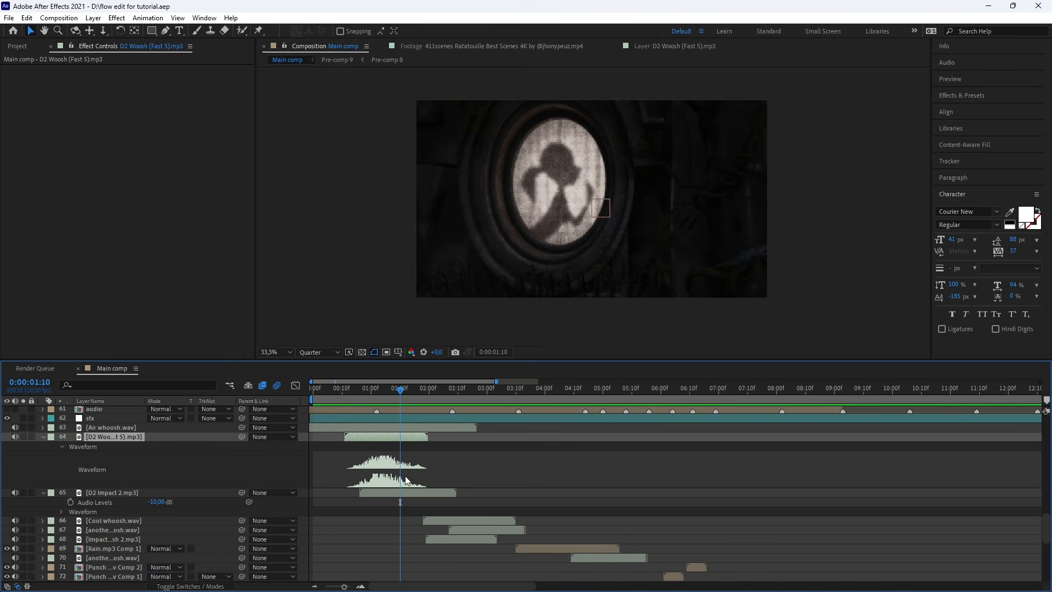
Reveal the waveform of D2 Impact 2.mp3 and the Audio Levels of D2 Woosh (Fast 5).mp3, with the current time at 0:00:01:06.
left_click(406, 493)
mouse_move(393, 391)
left_mouse_down()
mouse_move(371, 395)
mouse_move(389, 390)
left_mouse_up()
left_click(387, 436)
key("l")
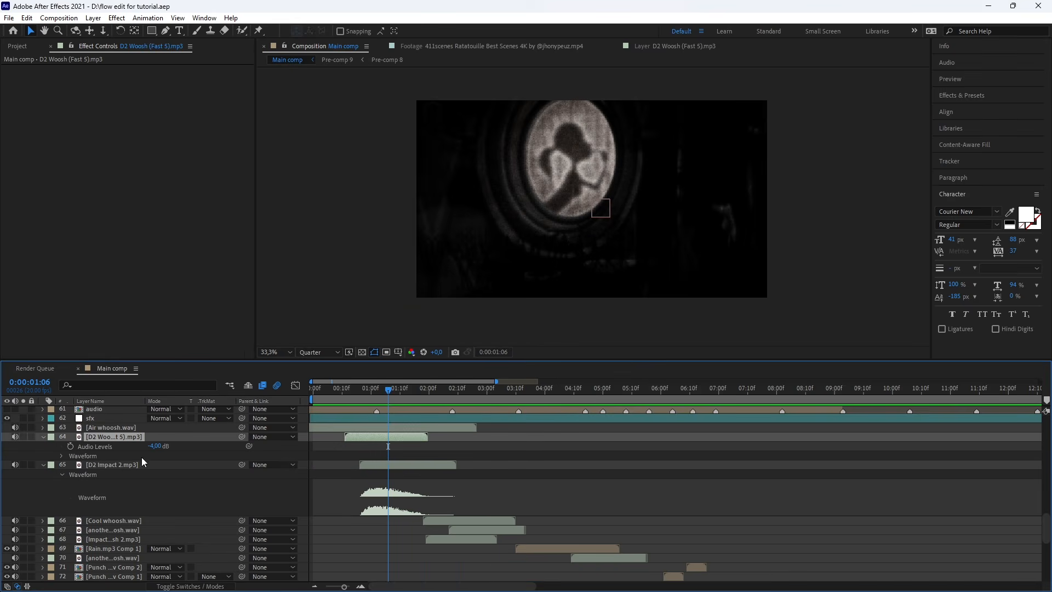
Collapse the open audio properties of the whoosh and impact layers, leaving D2 Impact 2.mp3 selected.
scroll(153, 463, "up", 15)
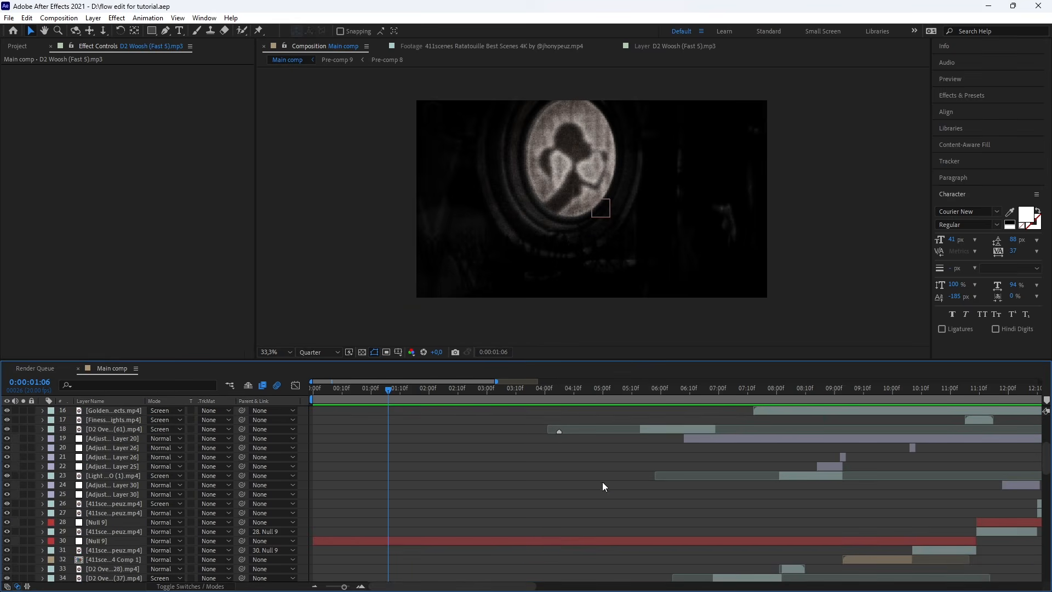
scroll(603, 481, "down", 15)
left_click(402, 449)
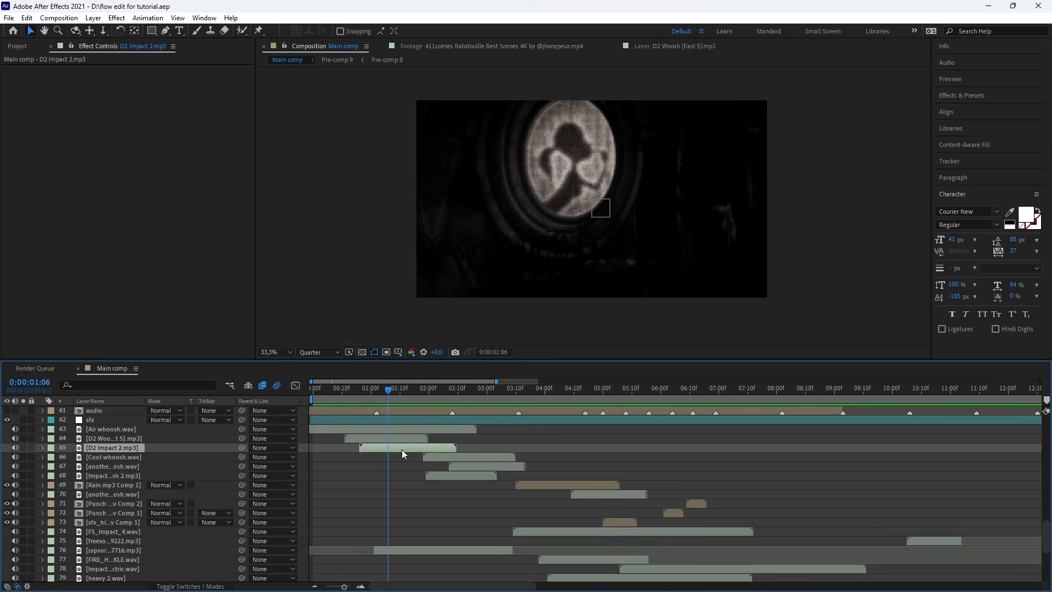
key("l")
key("l")
Deselect all layers and preview the Main comp from 0:00:01:01 to 0:00:01:18.
key("space")
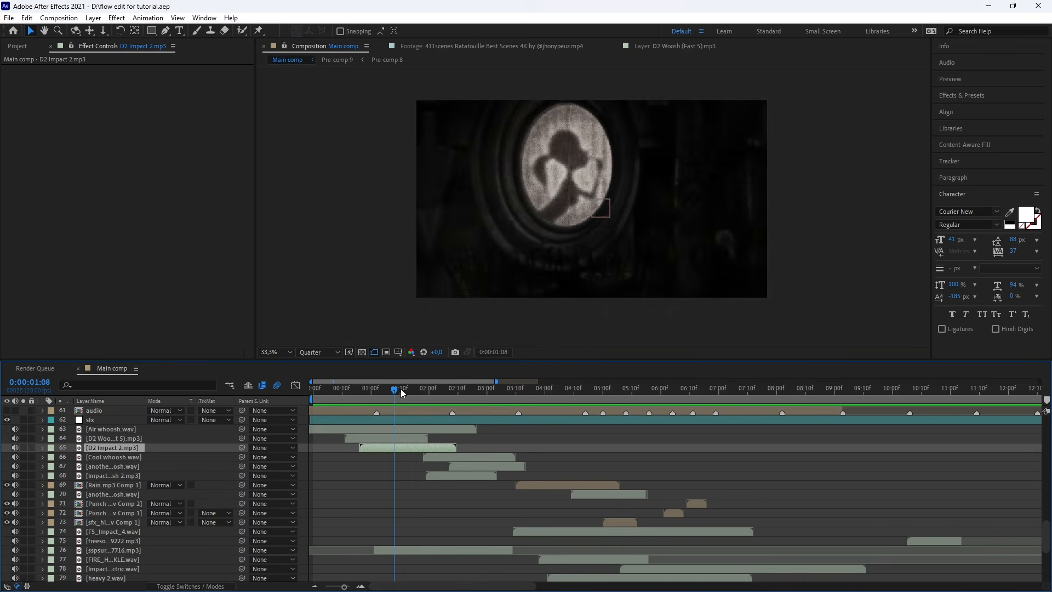
key("ctrl+shift+a")
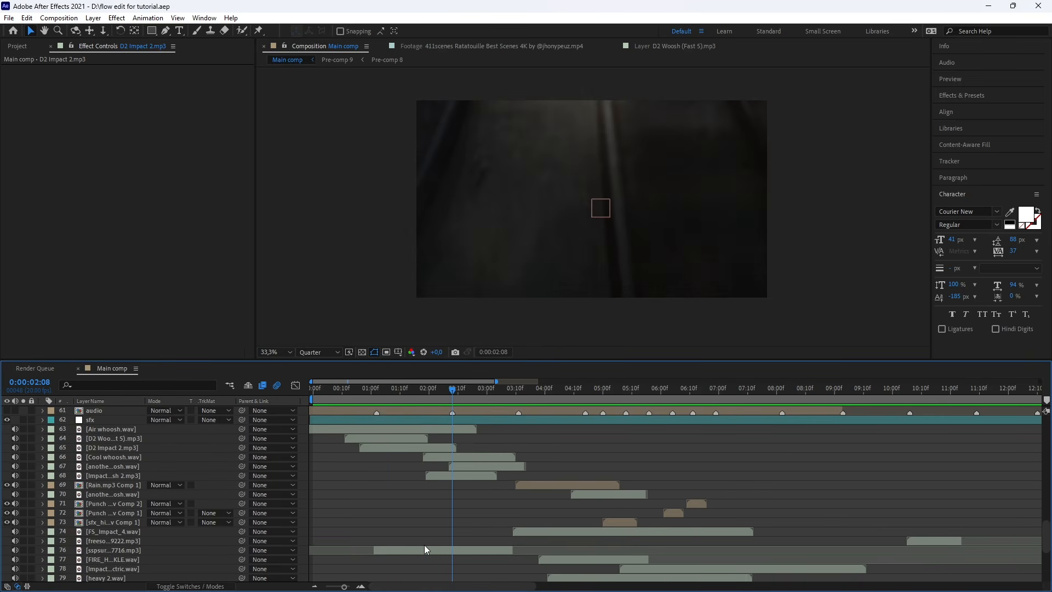
left_click_drag(409, 390, 374, 389)
key("space")
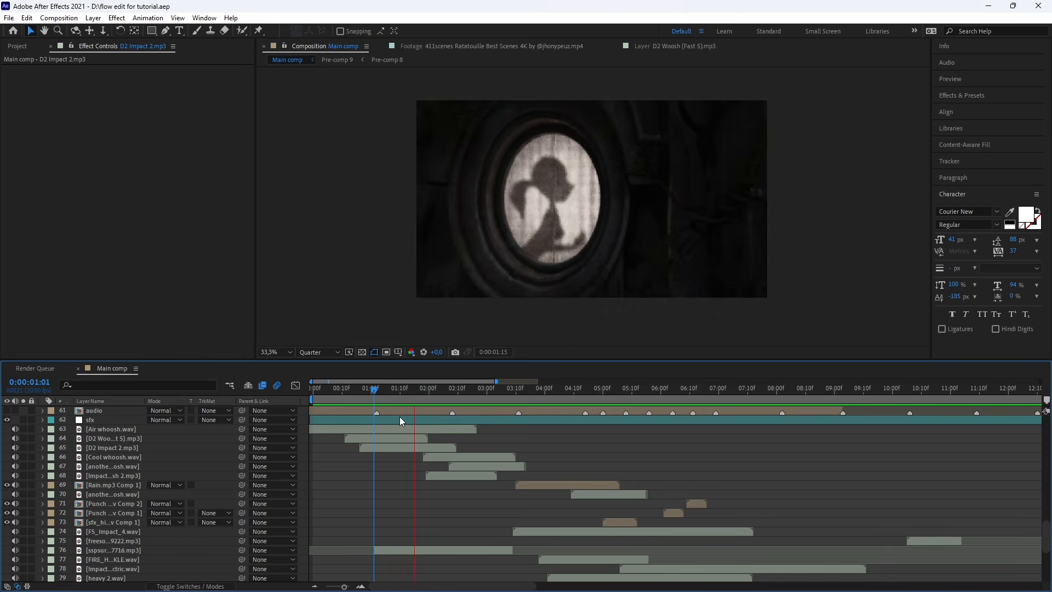
key("space")
Check the Audio Levels of sspsurvival-bird-voices-7716.mp3, open it in the layer viewer and collapse its properties.
left_click(413, 551)
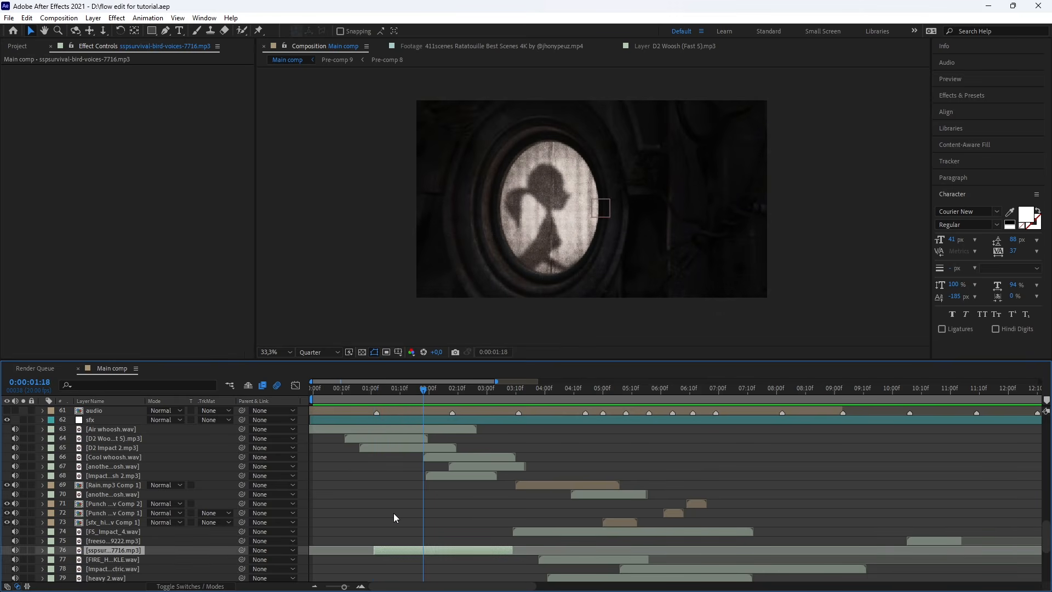
key("l")
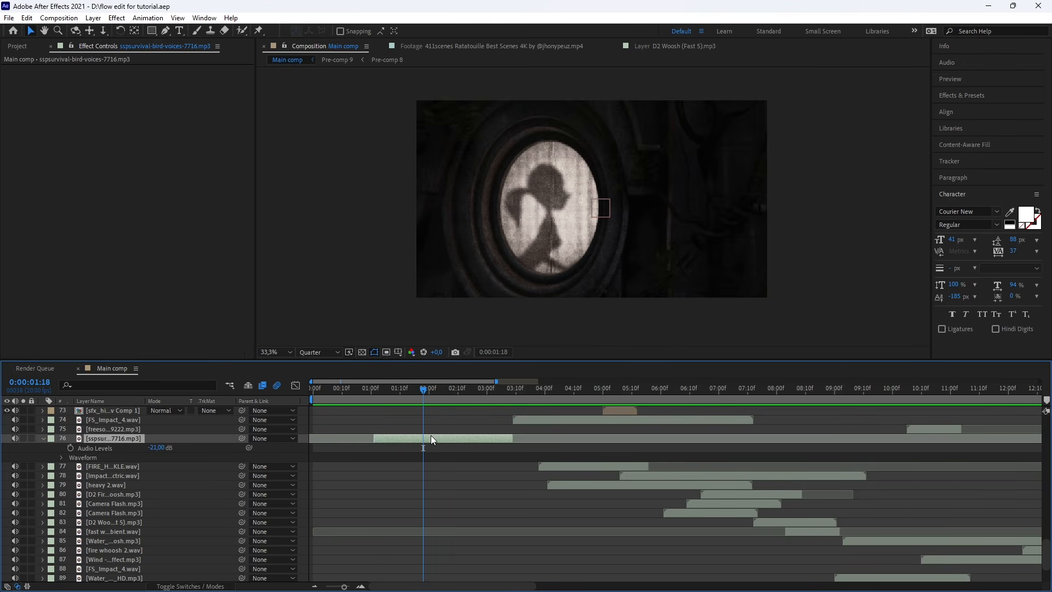
double_click(380, 439)
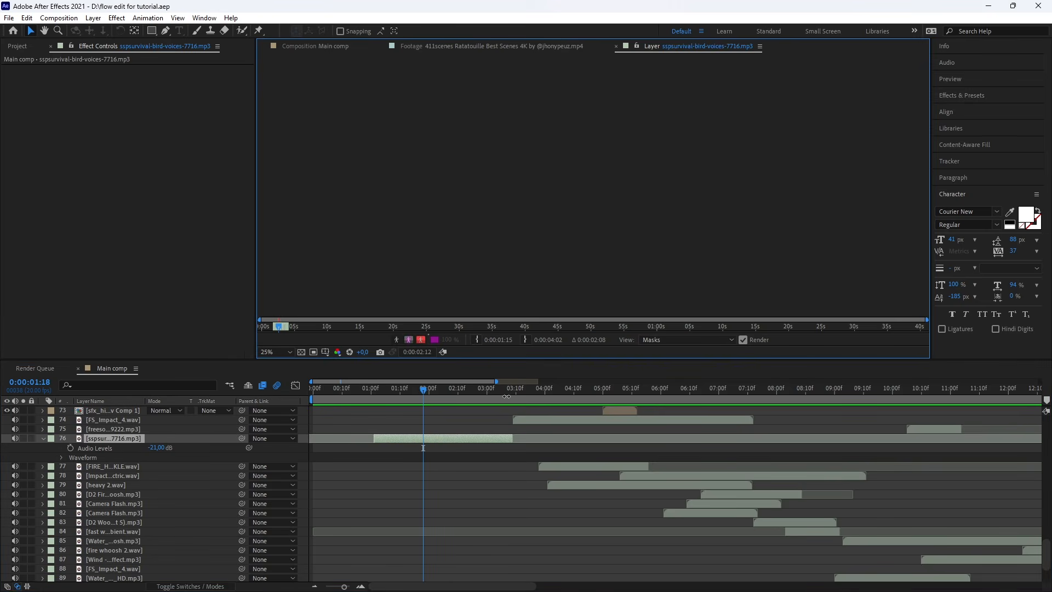
key("l")
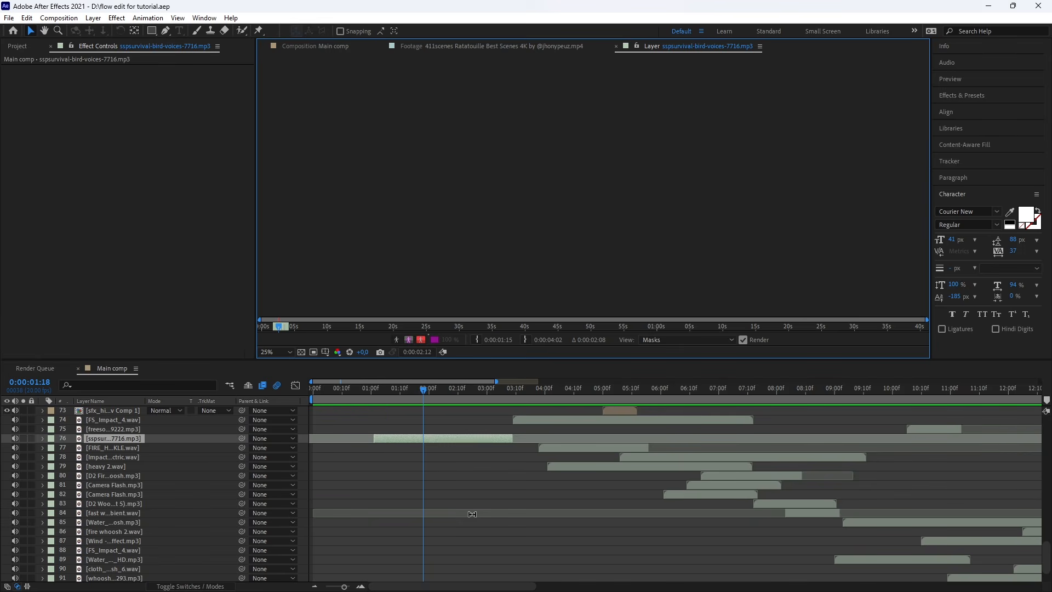
Return to the Main comp view, zoom the timeline in and preview from 0:00:01:18.
left_click(299, 49)
scroll(493, 521, "up", 3)
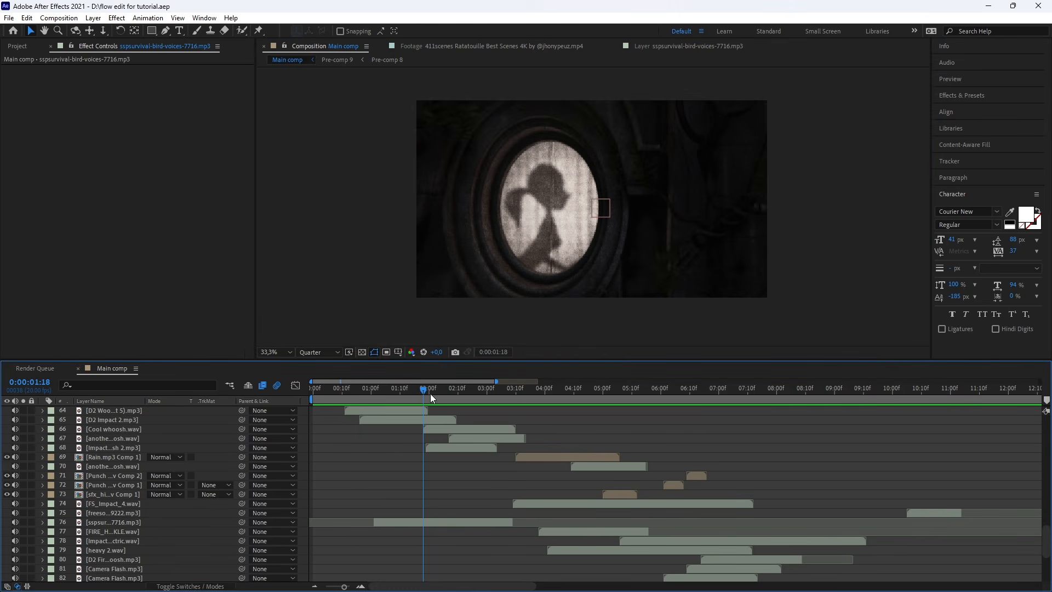
key("equal")
key("space")
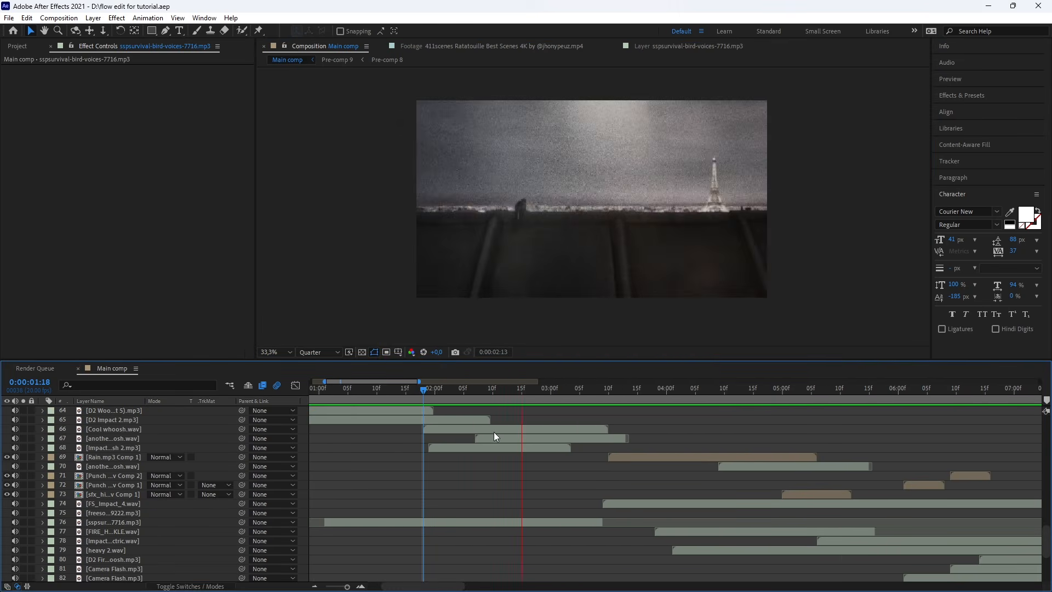
Show the waveform of Cool whoosh.wav and move the current time to 0:00:02:12 on it.
left_click(494, 432)
left_click(530, 393)
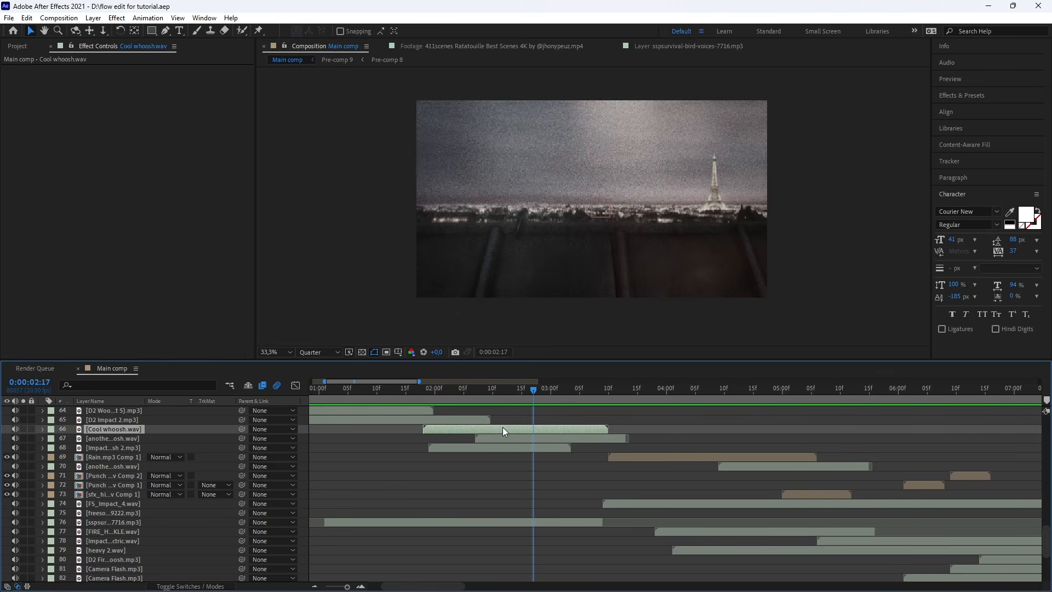
key("l")
key("l")
mouse_move(521, 393)
left_mouse_down()
mouse_move(492, 397)
mouse_move(514, 395)
mouse_move(504, 395)
left_mouse_up()
Show the waveform of another whoosh.wav directly below Cool whoosh.wav and move the current time to 0:00:02:13.
left_click(515, 489)
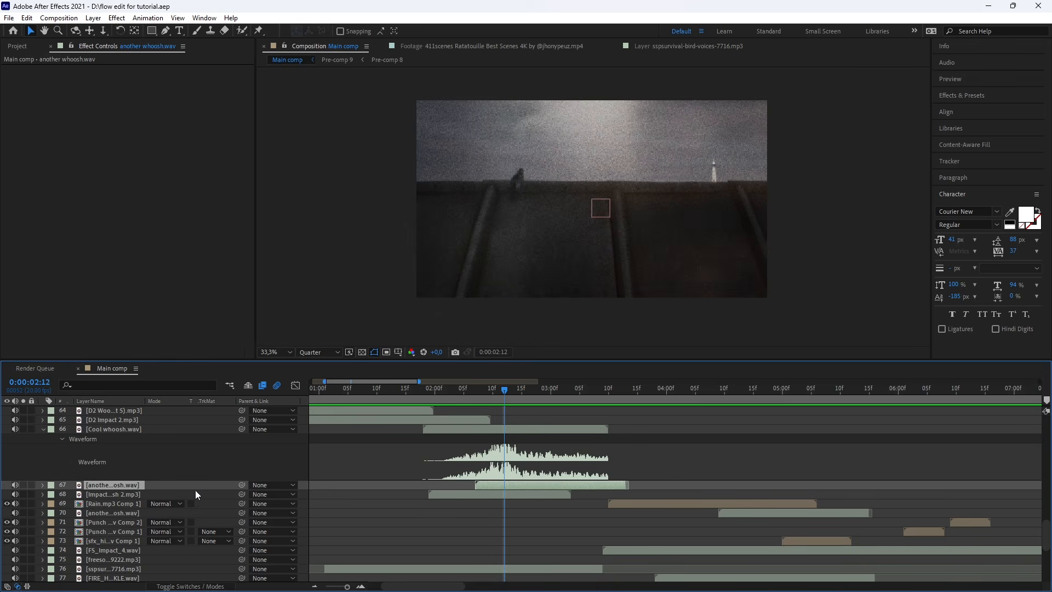
key("l")
key("l")
mouse_move(513, 391)
left_mouse_down()
mouse_move(566, 391)
mouse_move(509, 391)
left_mouse_up()
Show the waveform of Impact whoosh 2.mp3 and preview the overlapping whooshes from 0:00:02:11.
left_click(503, 541)
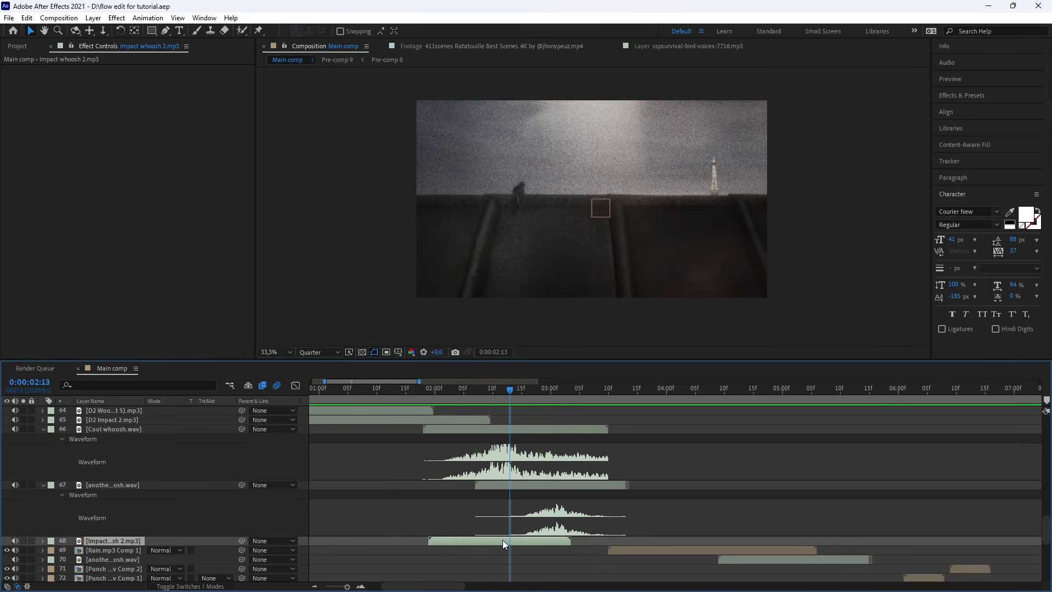
key("l")
key("l")
key("space")
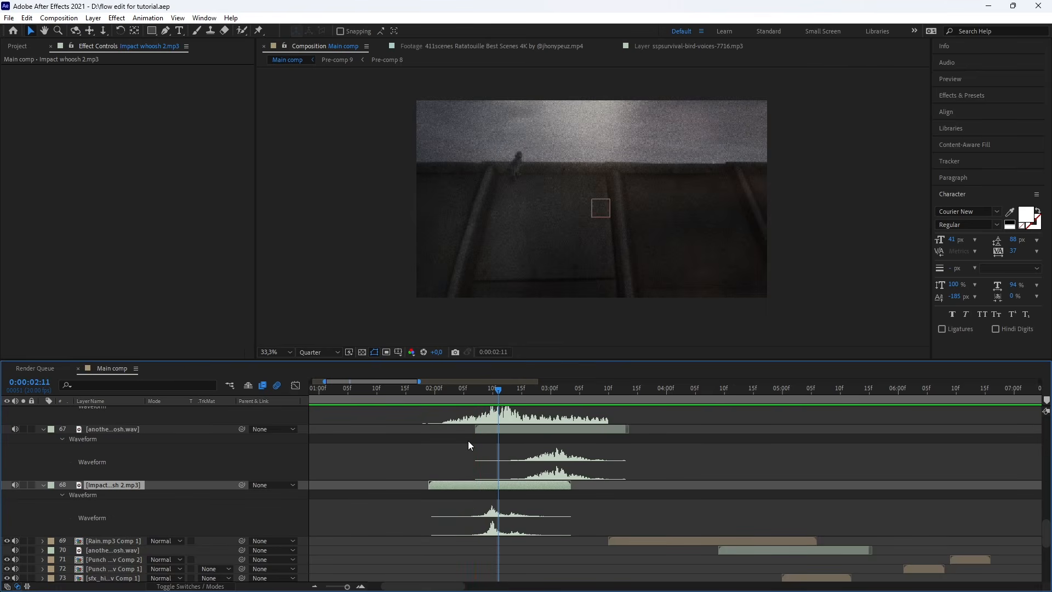
key("space")
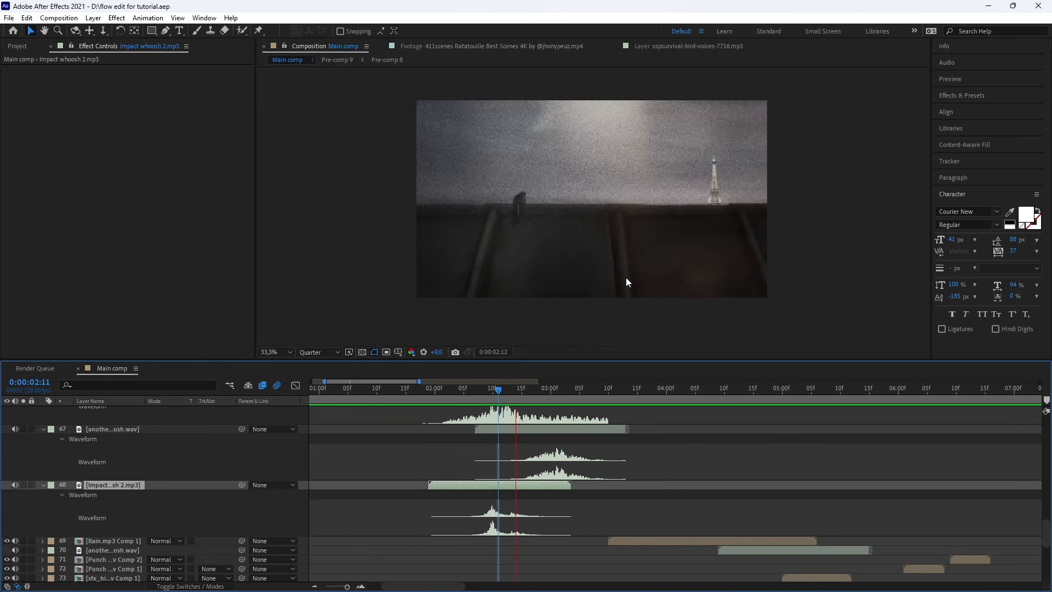
key("space")
Move the current time to 0:00:02:17, open another whoosh.wav in the layer viewer and return to the Main comp view.
left_click_drag(579, 390, 534, 427)
left_click(568, 436)
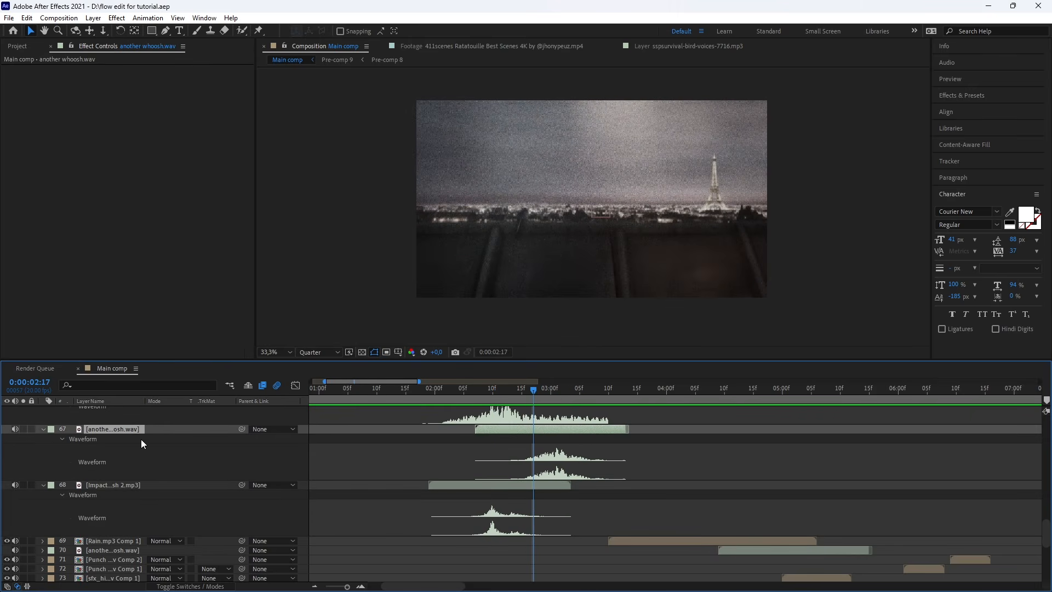
double_click(126, 430)
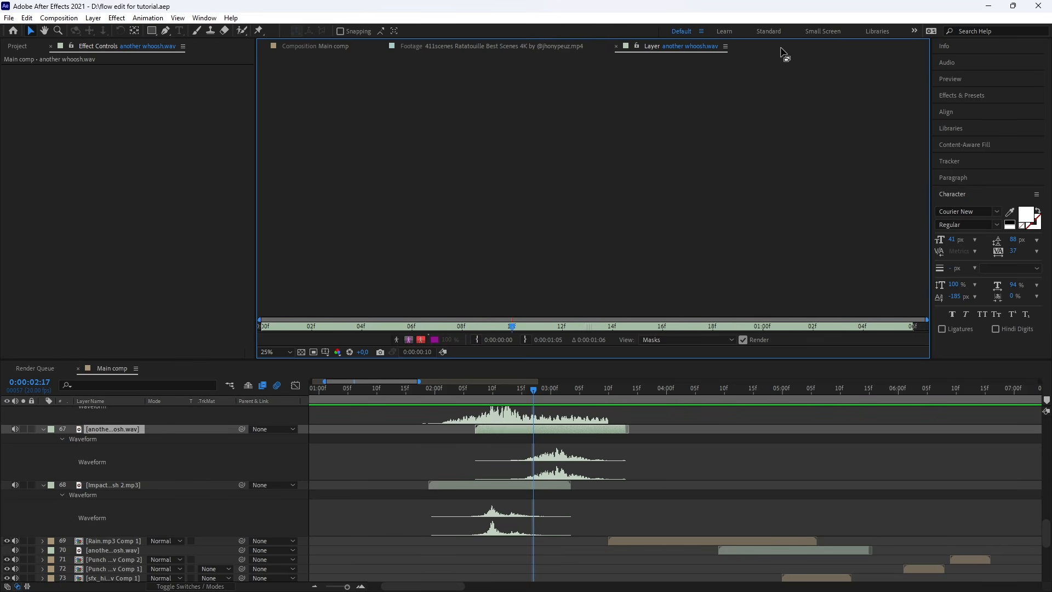
left_click(316, 46)
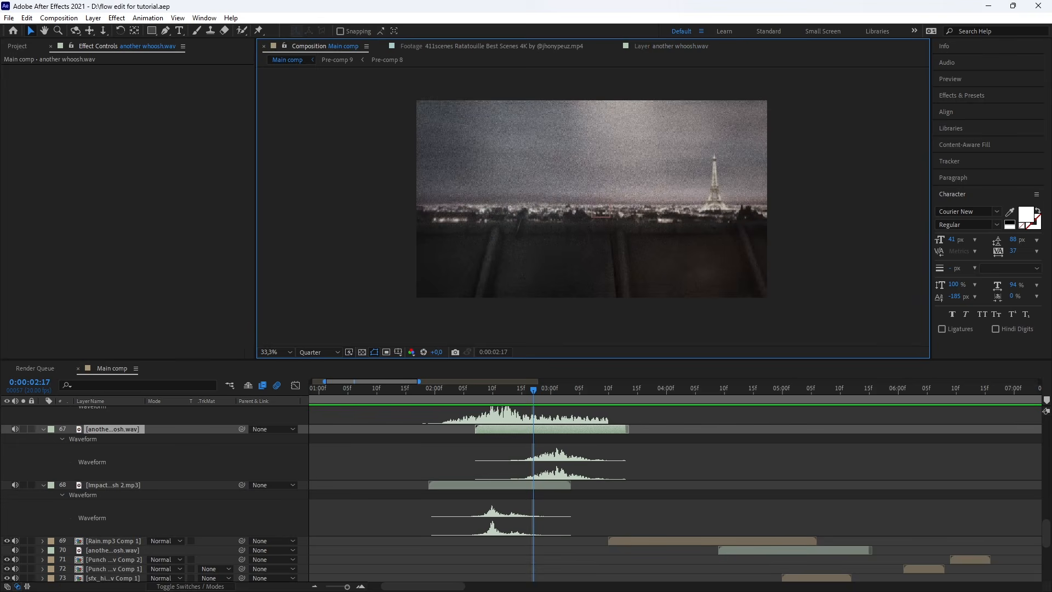
Check the Audio Levels of another whoosh.wav, Impact whoosh 2.mp3 and Cool whoosh.wav, and collapse the properties of all three layers.
key("l")
left_click(536, 458)
key("l")
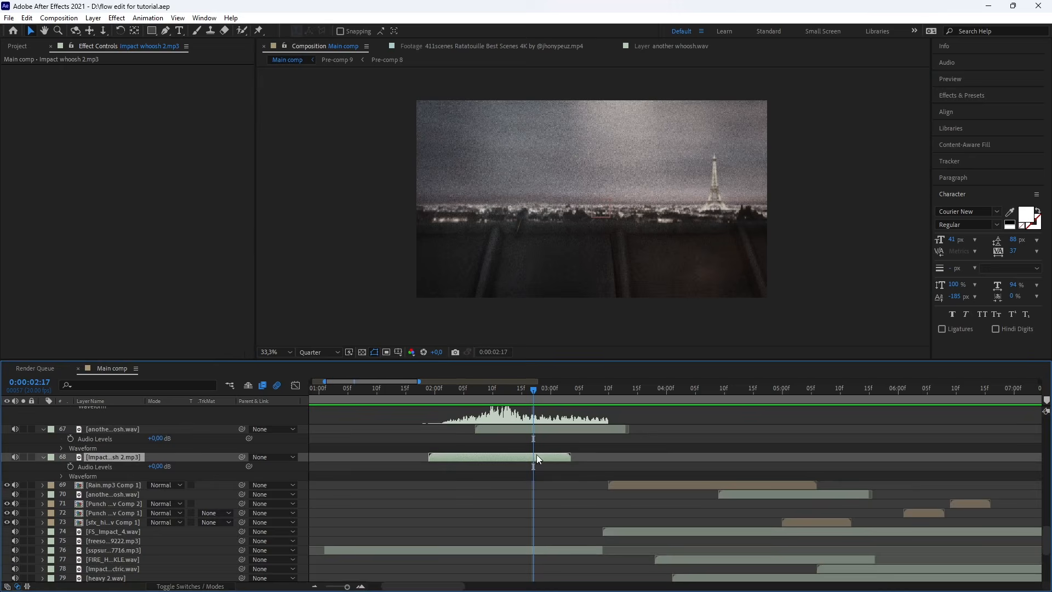
scroll(538, 451, "up", 2)
left_click(529, 431)
key("l")
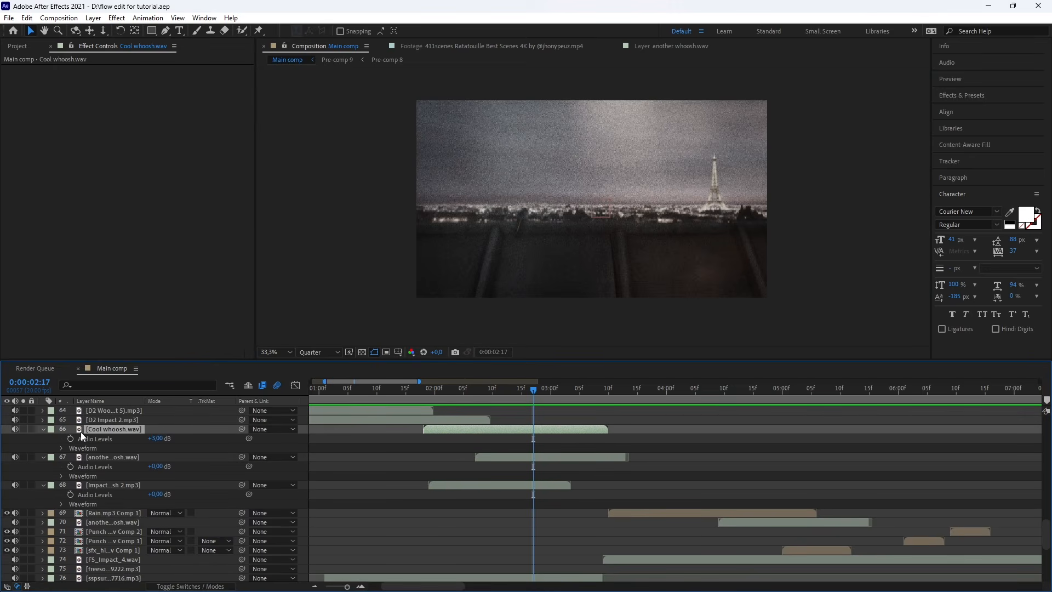
left_click(121, 486, "shift")
key("l")
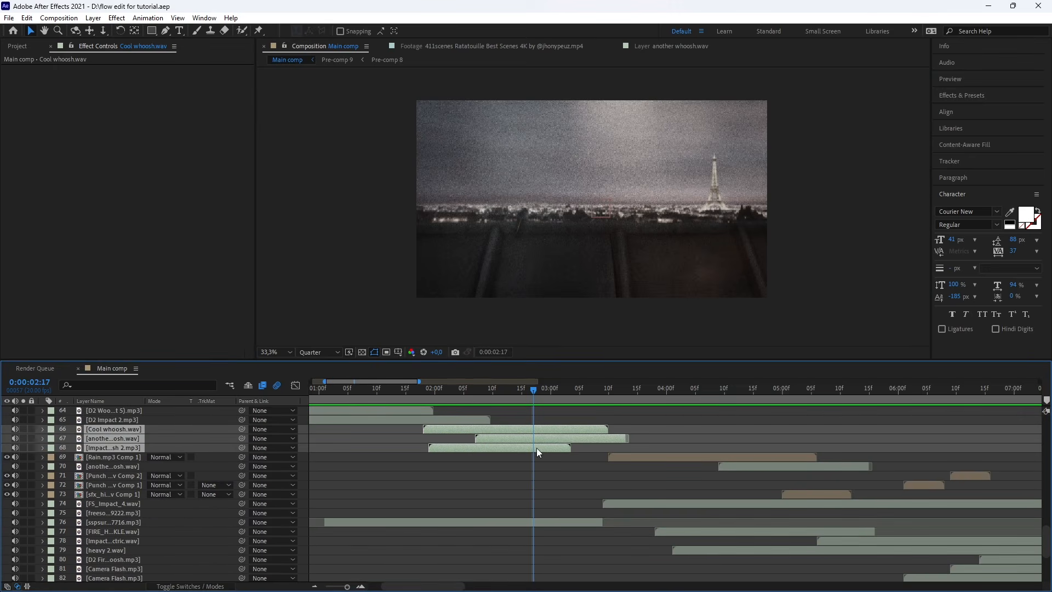
Preview the Main comp from 0:00:02:17 while looking over the lower sound effect layers, and deselect all layers.
scroll(518, 529, "down", 1)
key("space")
scroll(554, 530, "down", 4)
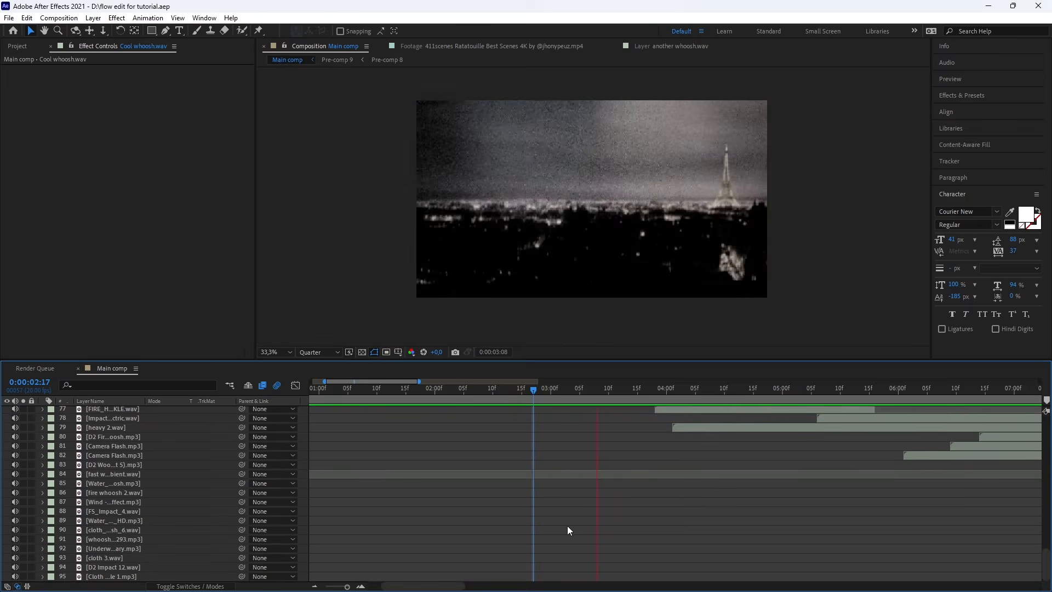
scroll(576, 531, "up", 5)
left_click(653, 446)
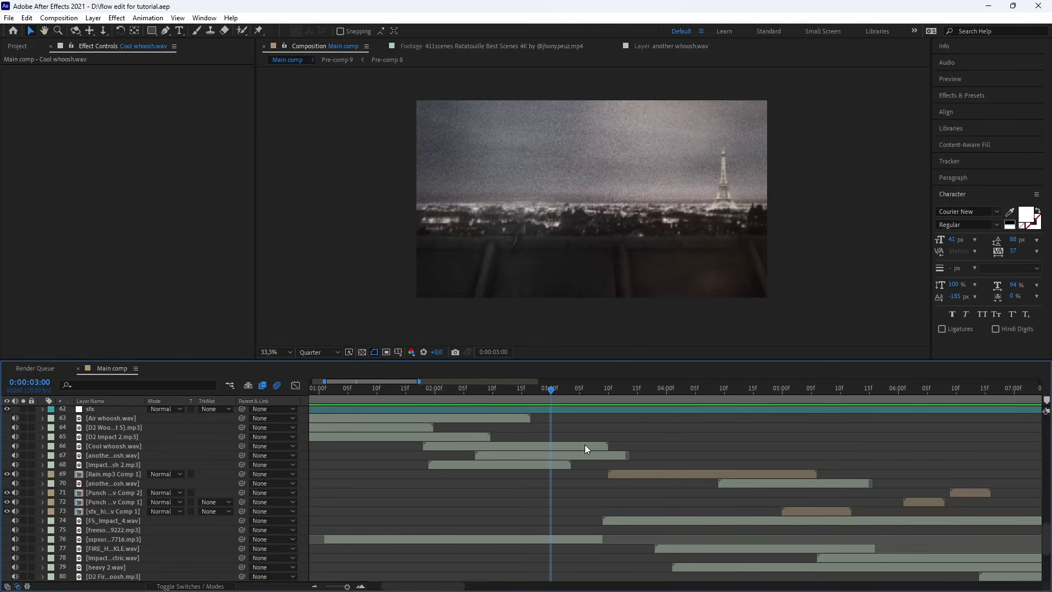
Examine the waveform and Audio Levels of FS_Impact_4.wav at 0:00:03:10, and collapse its properties.
left_click(638, 521)
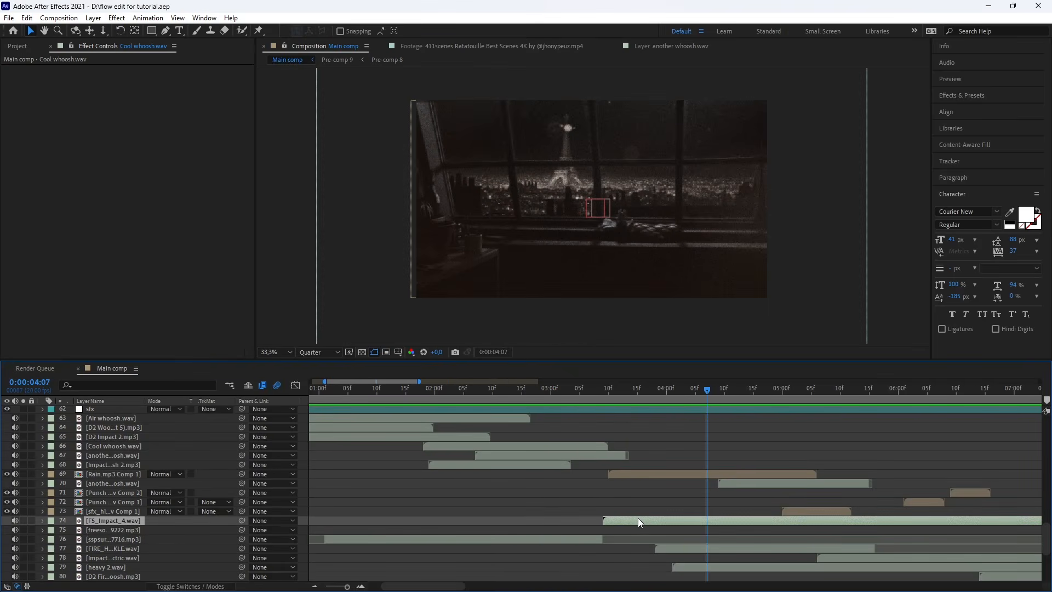
key("l")
key("l")
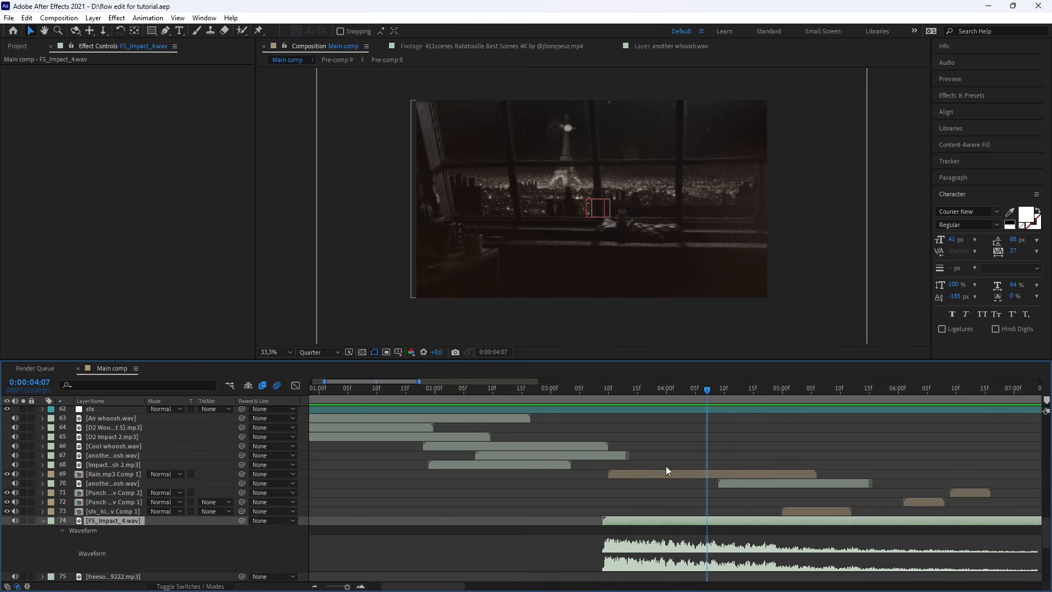
left_click(608, 390)
key("l")
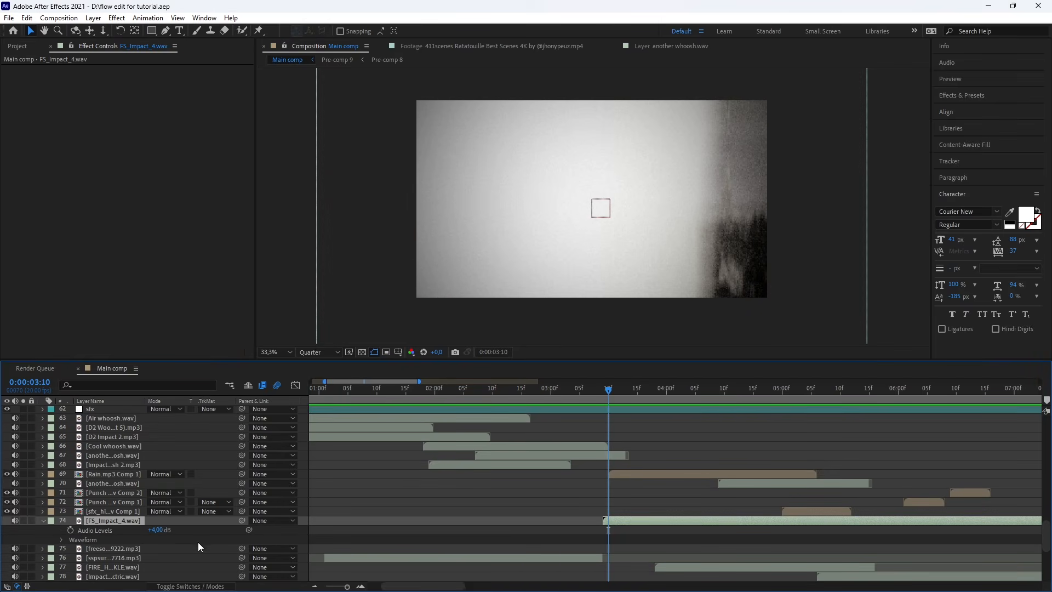
key("l")
Select the Rain.mp3 Comp 1 layer, preview it from 0:00:03:10 and set the current time to 0:00:03:12.
left_click(645, 474)
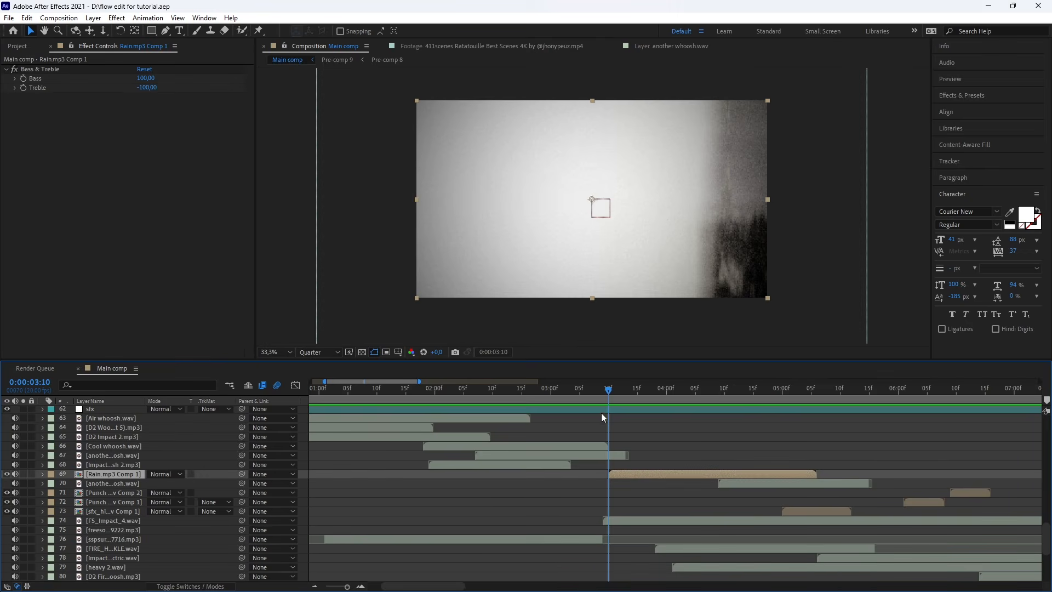
key("space")
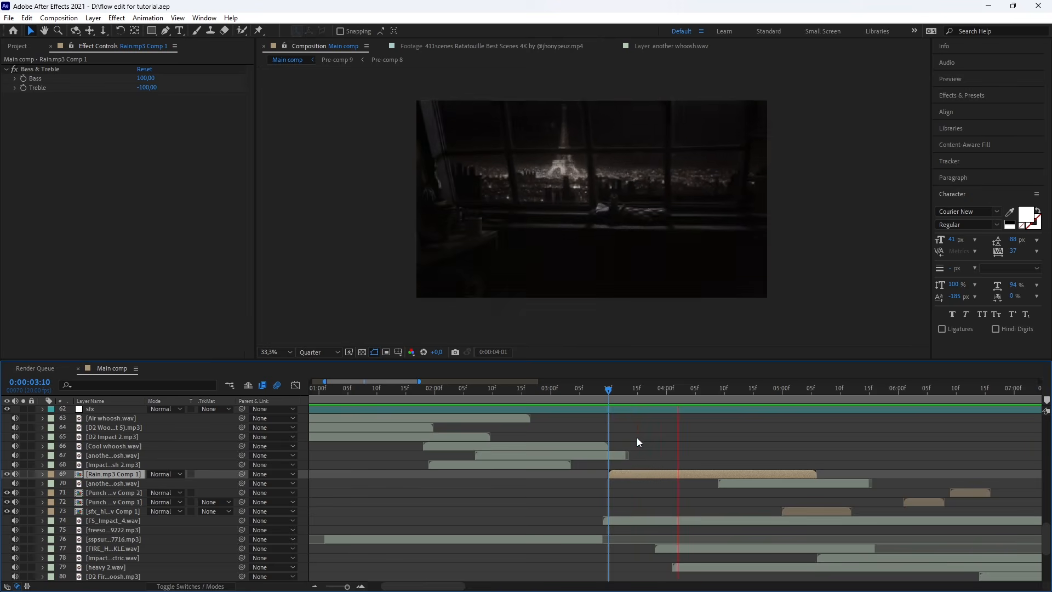
left_click_drag(679, 389, 620, 389)
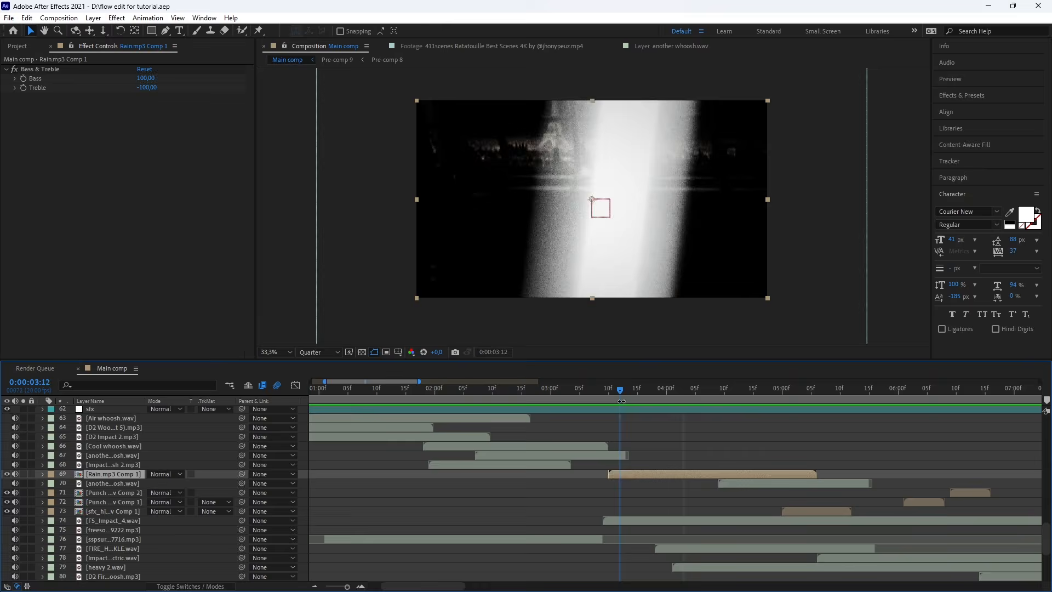
Open the Rain.mp3 Comp 1 precomp and preview the unprocessed Rain.mp3 audio from its start.
double_click(645, 474)
left_click(371, 414)
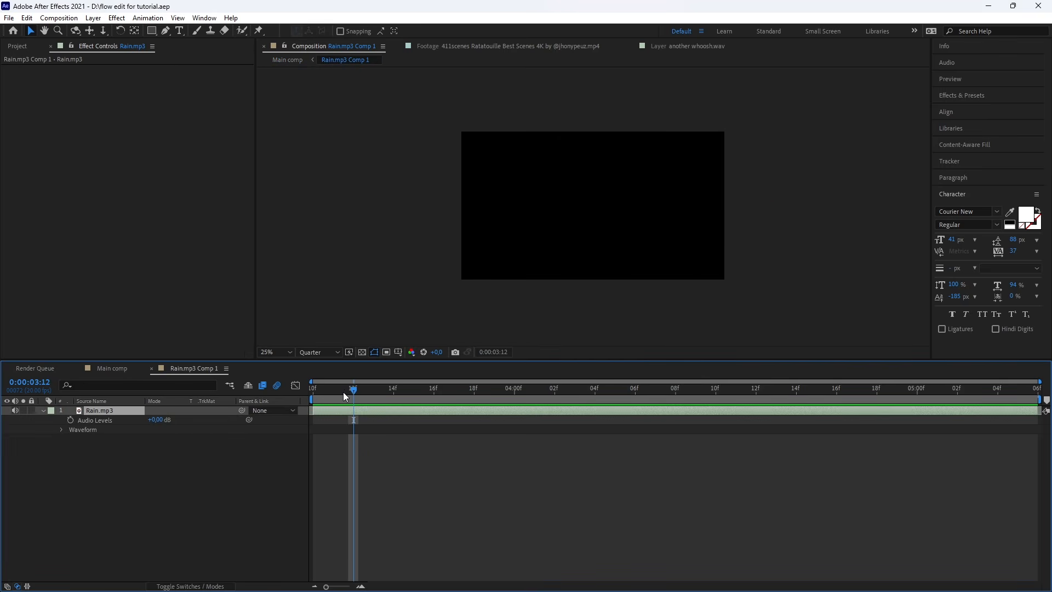
left_click_drag(345, 390, 300, 398)
key("space")
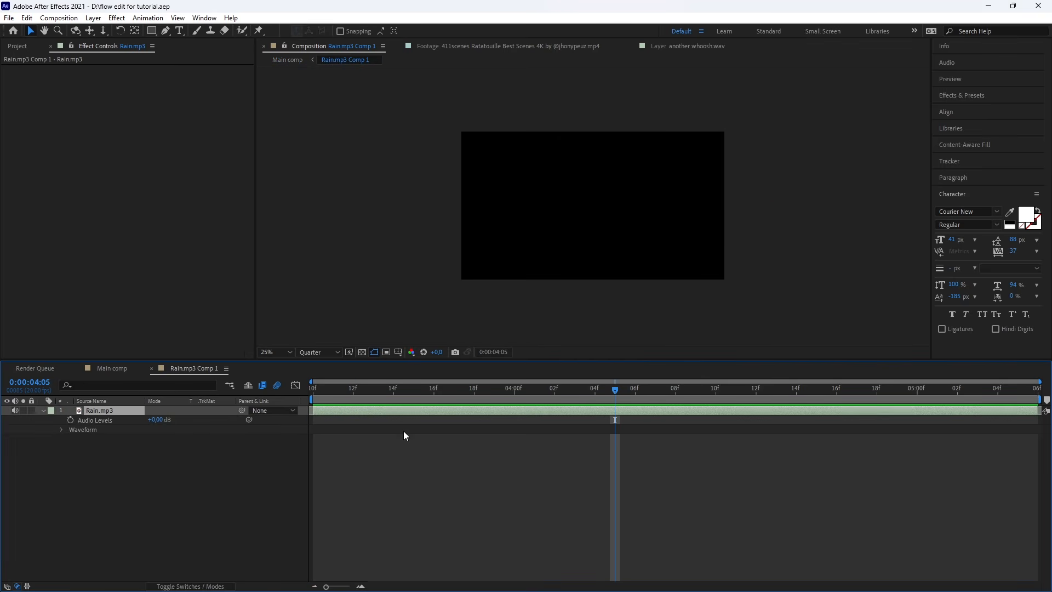
key("space")
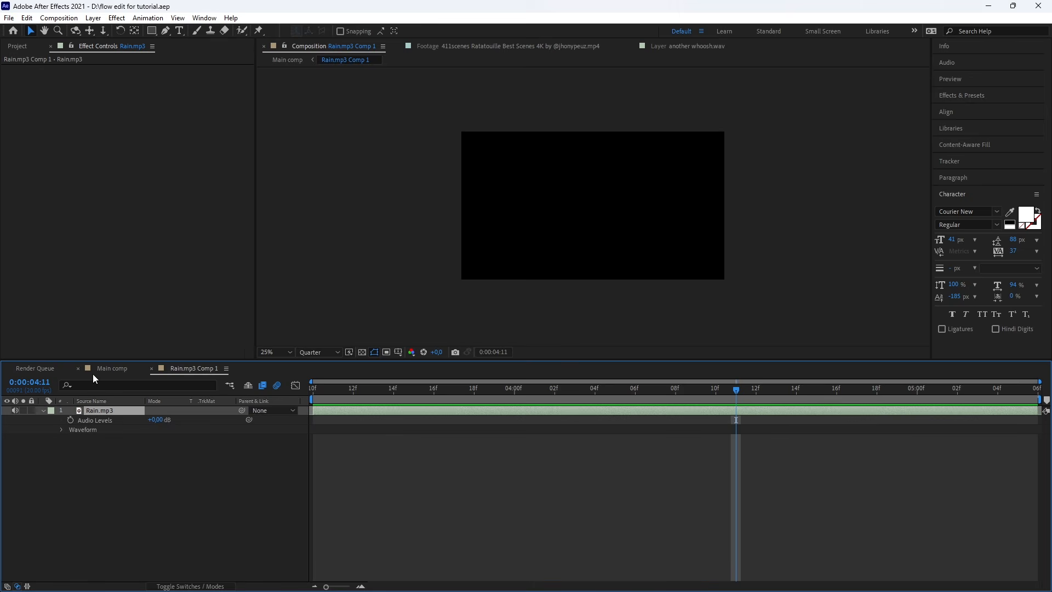
Return to the Main comp at 0:00:03:13 and examine the Bass & Treble effect on Rain.mp3 Comp 1.
left_click(112, 369)
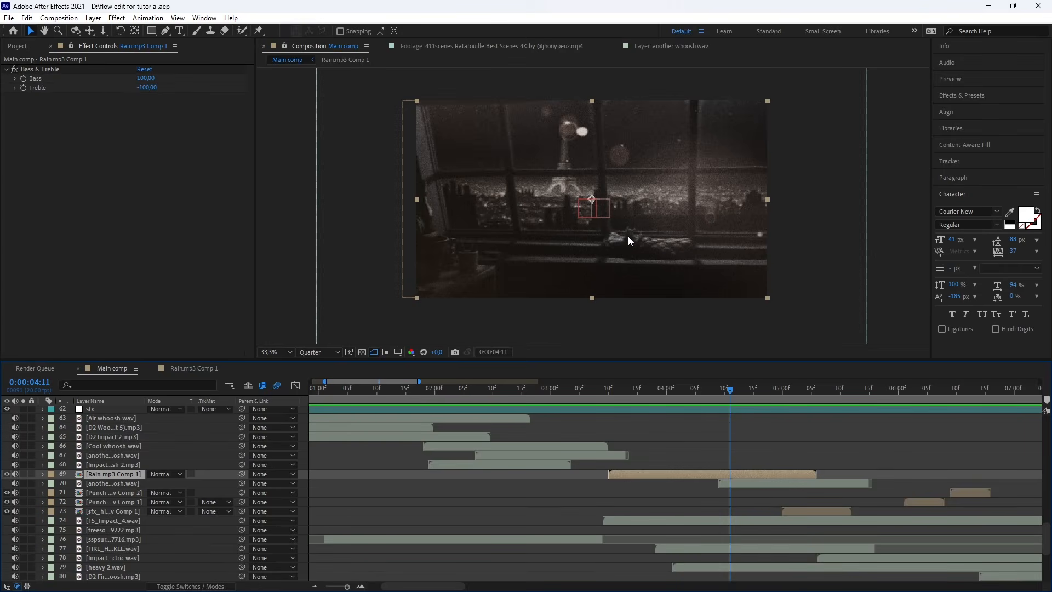
left_click_drag(619, 390, 626, 400)
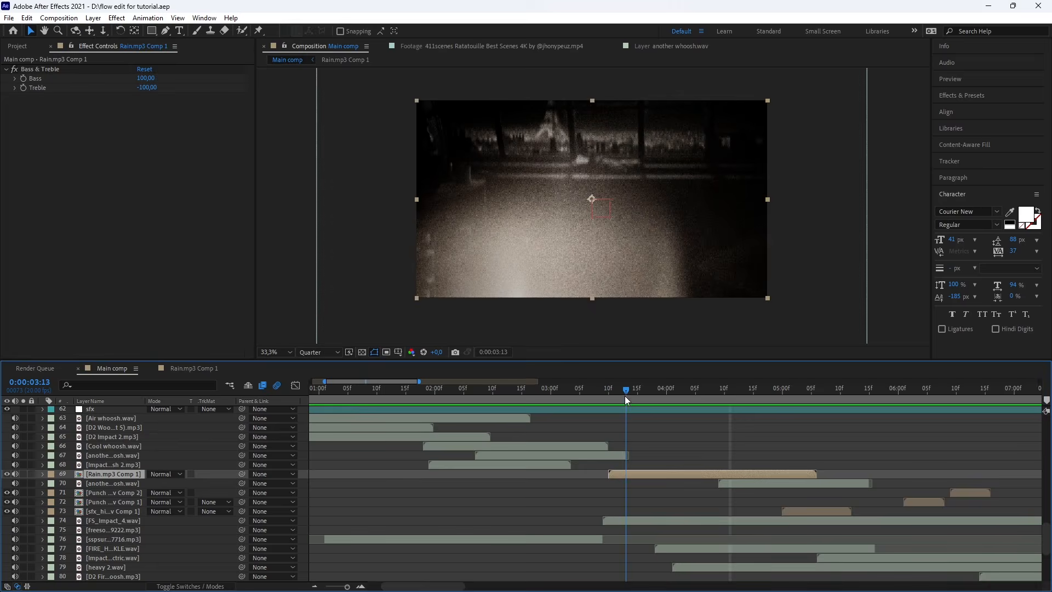
left_click(57, 71)
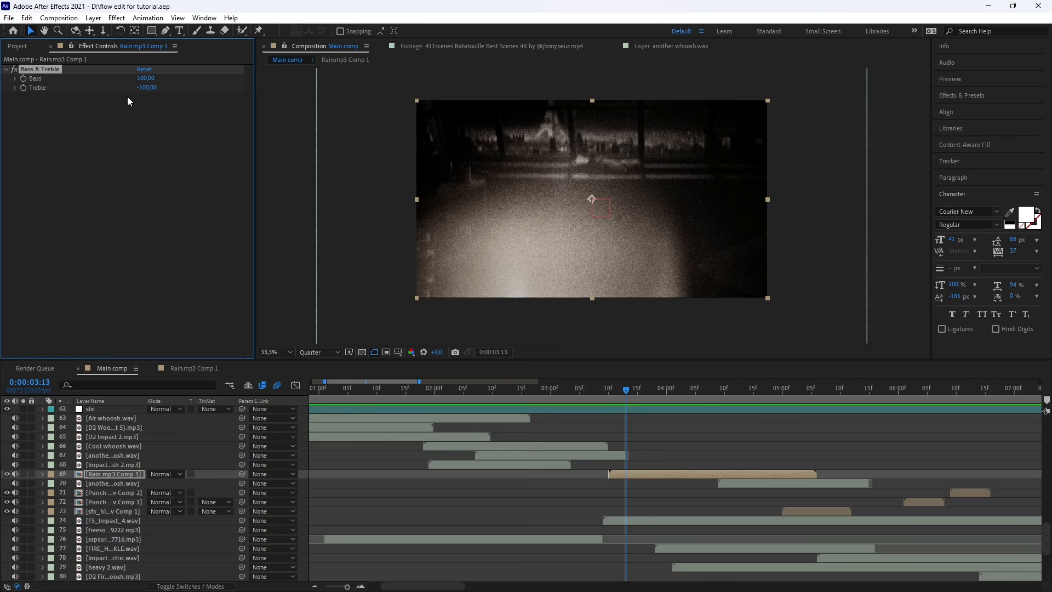
Preview the Main comp from 0:00:02:19 to hear the rain with the Bass & Treble effect.
left_click_drag(625, 392, 614, 391)
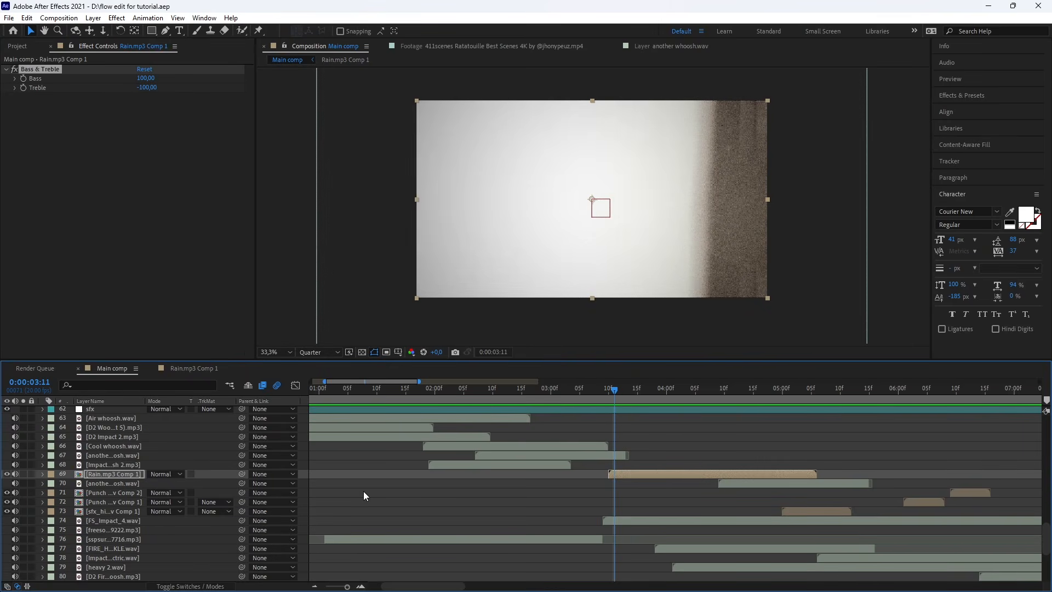
key("space")
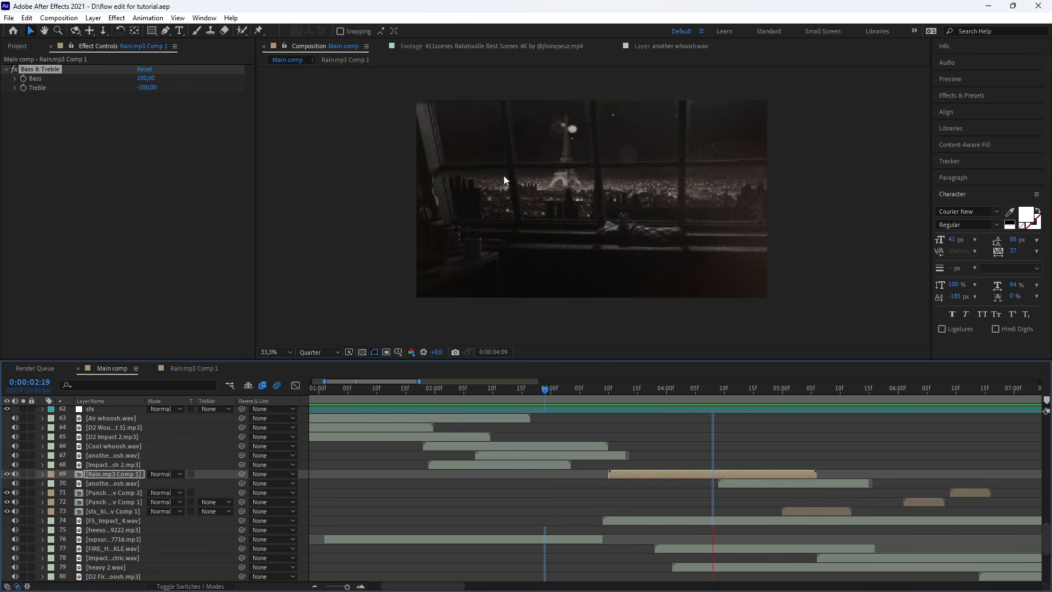
key("space")
Preview the impact and rain section from 0:00:03:12 and again from 0:00:03:11 while looking over the surrounding audio layers.
left_click_drag(683, 390, 620, 401)
scroll(664, 493, "up", 2)
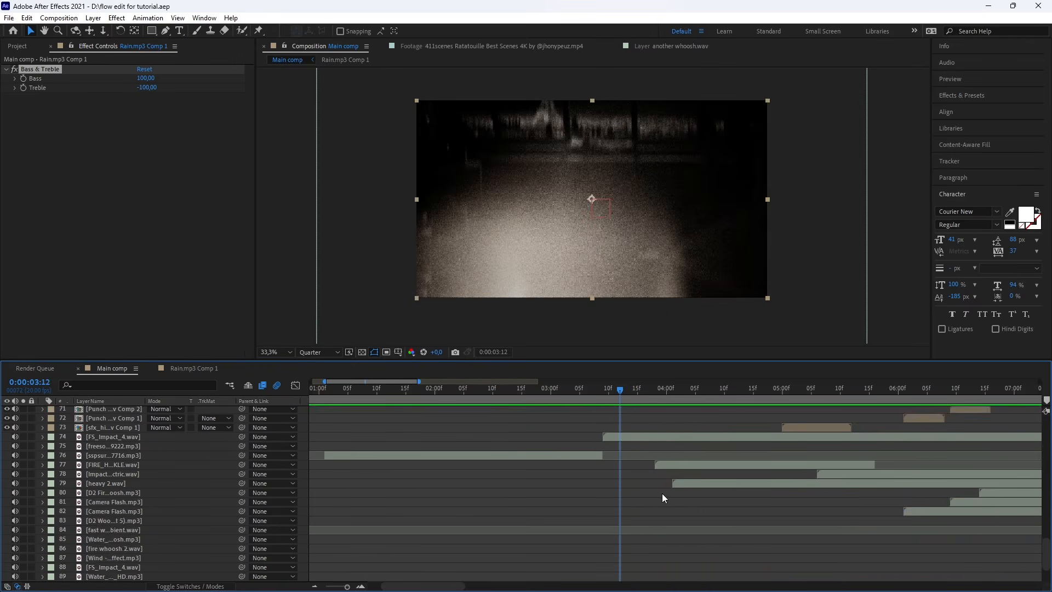
key("space")
key("space")
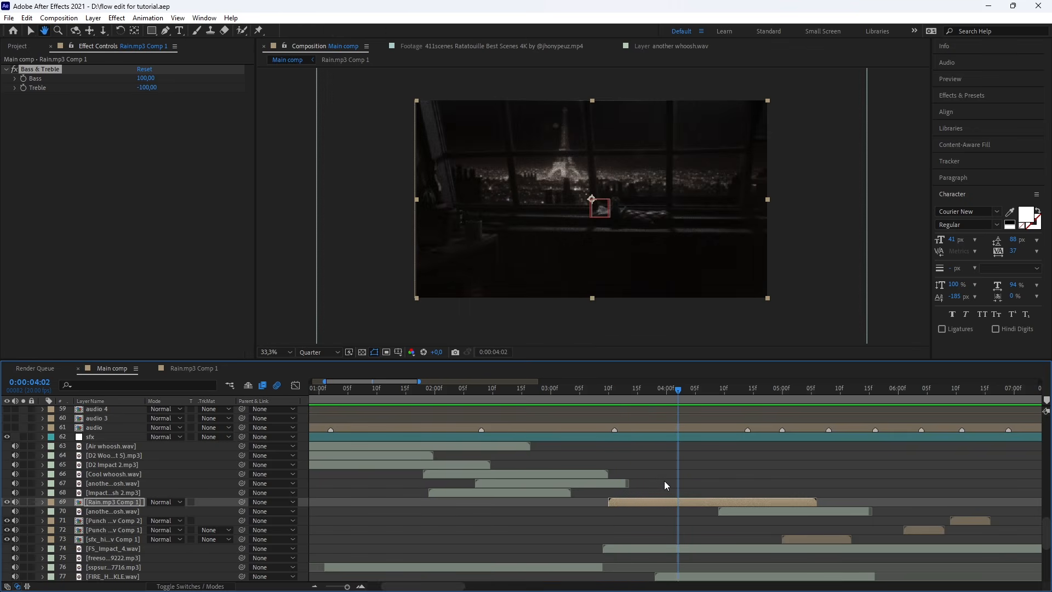
mouse_move(597, 390)
left_mouse_down()
mouse_move(587, 400)
mouse_move(614, 397)
left_mouse_up()
scroll(664, 446, "down", 6)
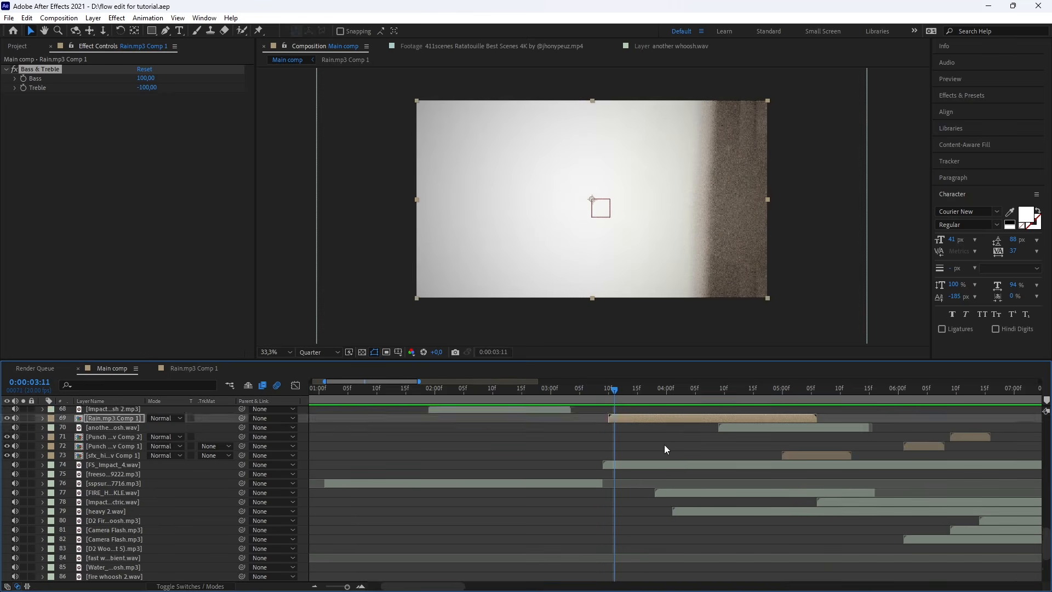
key("space")
key("space")
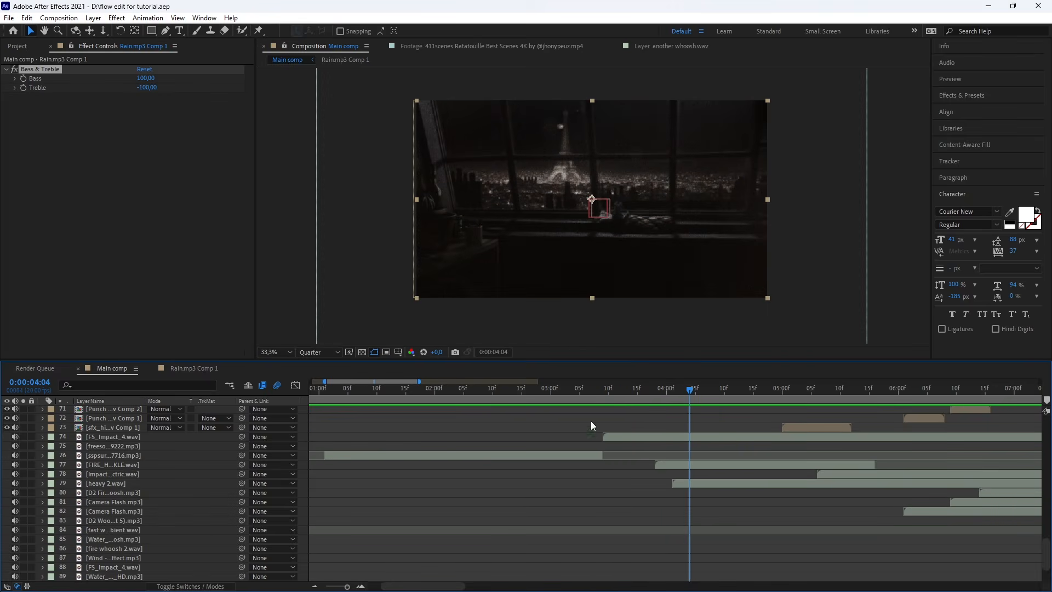
Preview the next section up to 0:00:05:05 and select the another whoosh.wav layer below Rain.mp3 Comp 1.
scroll(612, 486, "up", 6)
left_click(142, 515)
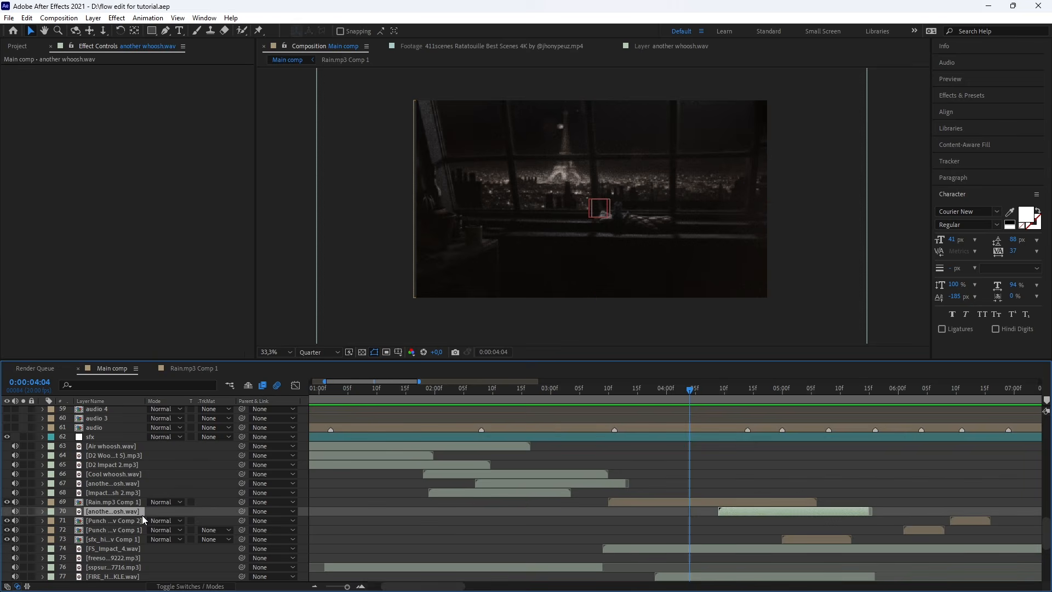
left_click(630, 551)
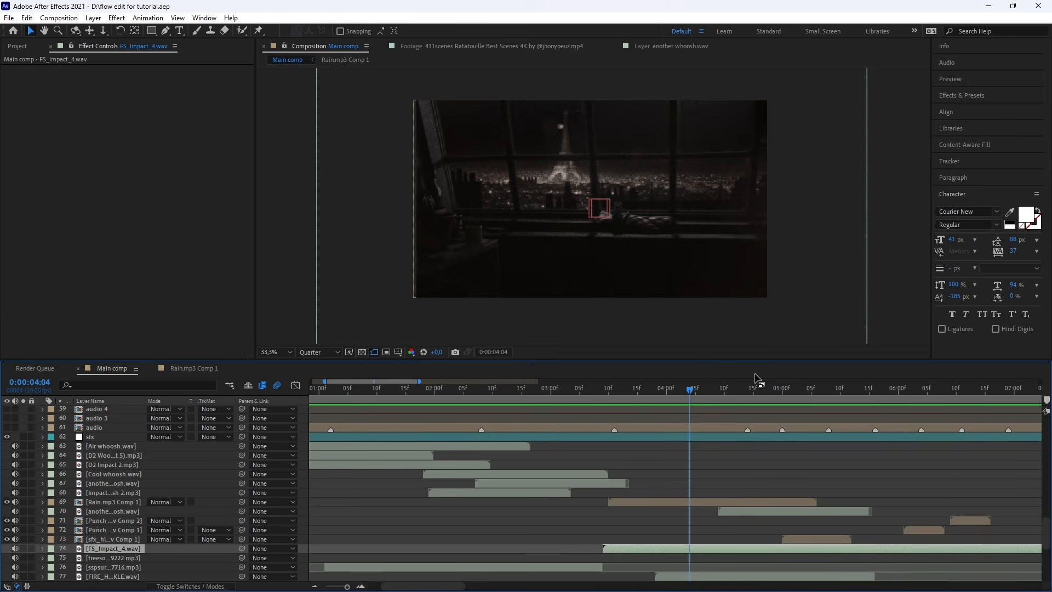
key("space")
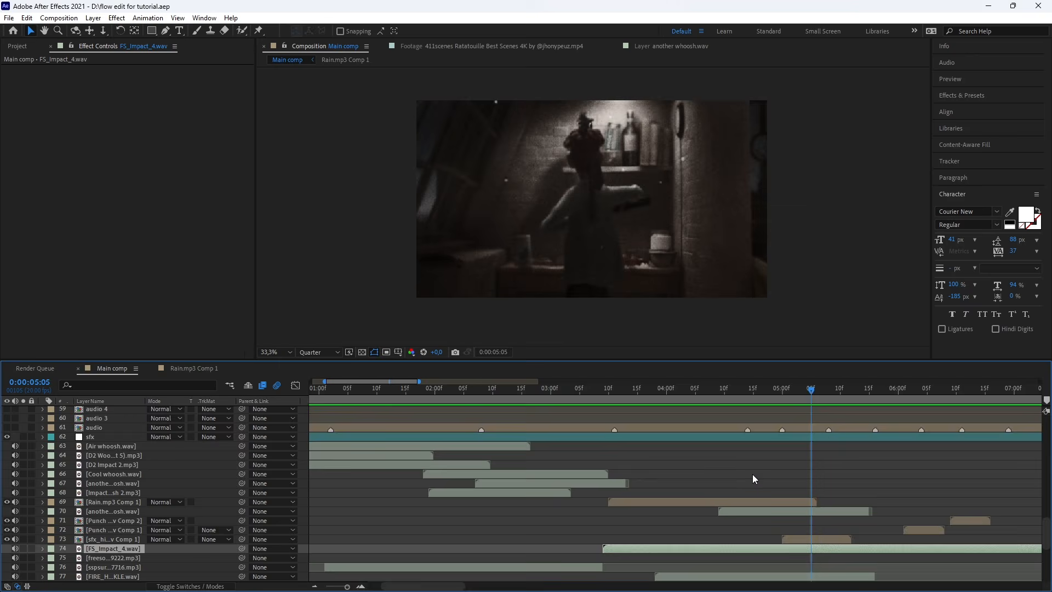
key("space")
scroll(763, 468, "down", 3)
left_click(795, 457)
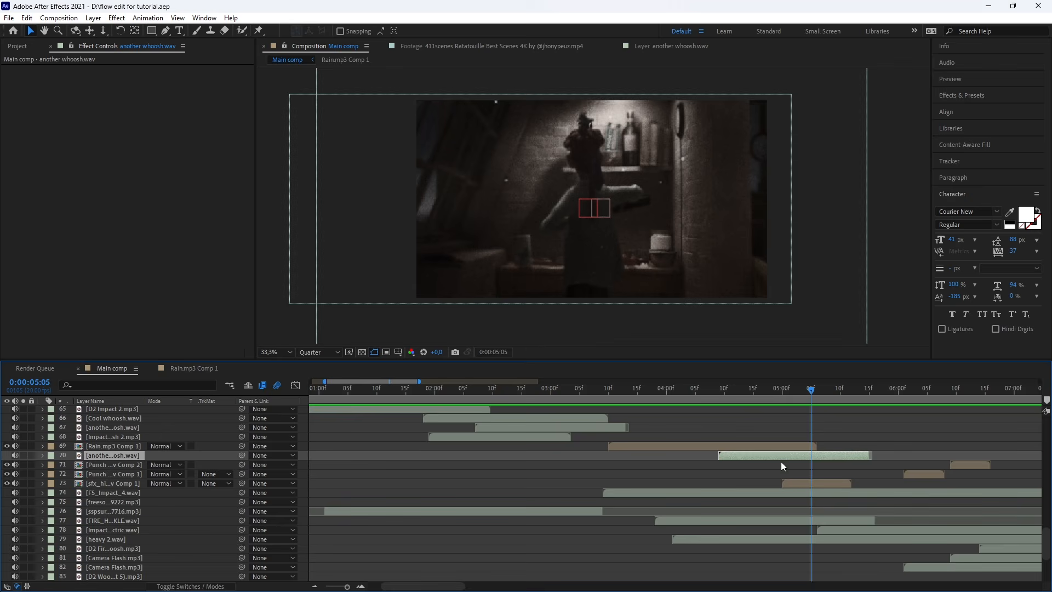
Move to 0:00:04:19 and select FS_Impact_4.wav, followed by the FIRE_HUGE_LITTLE_CRACKLE.wav layer, to identify the sounds around that moment.
left_click_drag(812, 389, 777, 390)
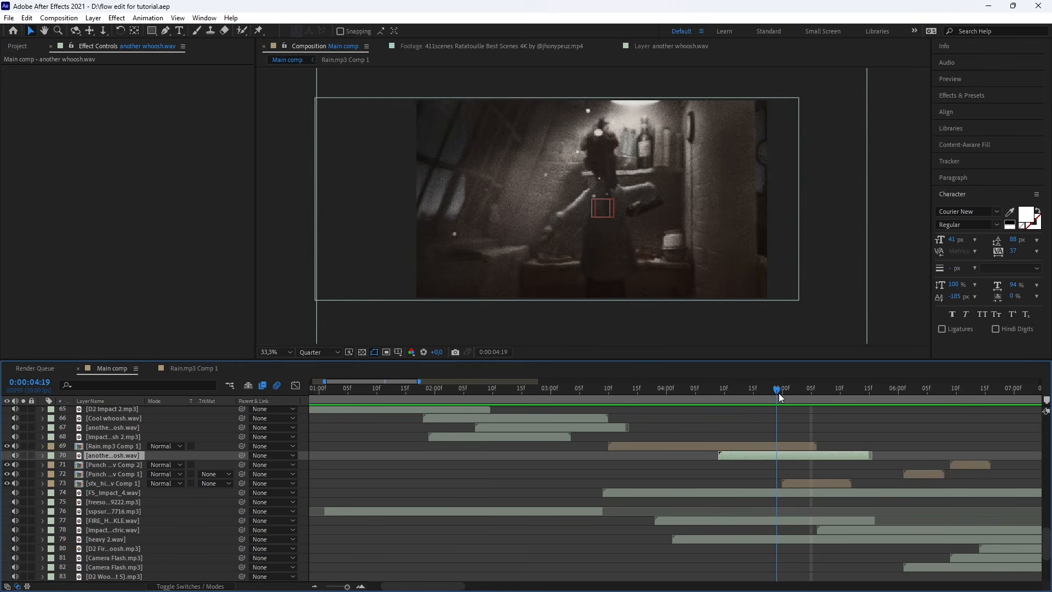
left_click(748, 502)
left_click(751, 495)
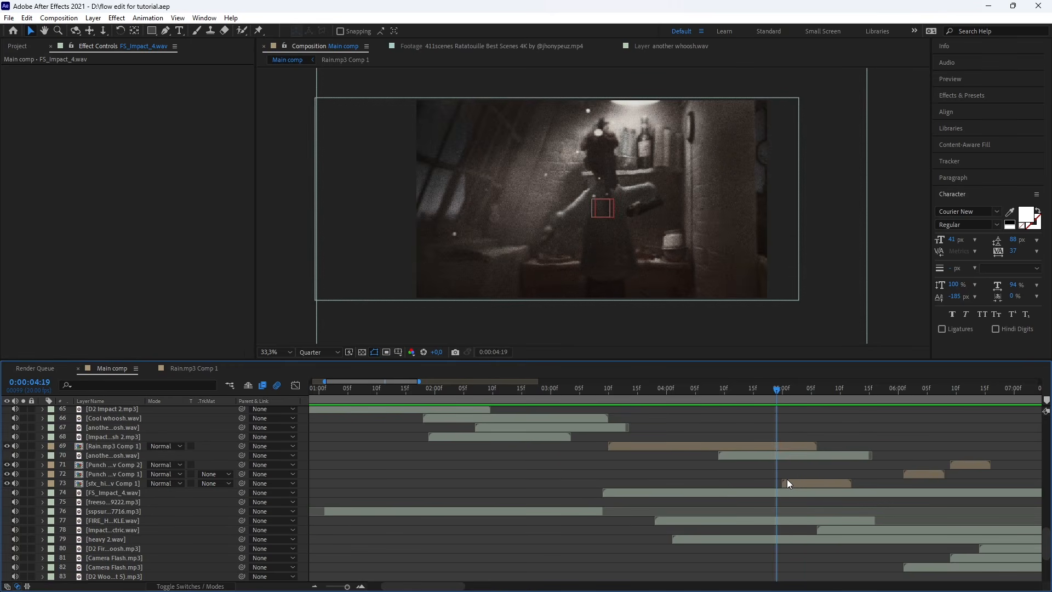
left_click(739, 522)
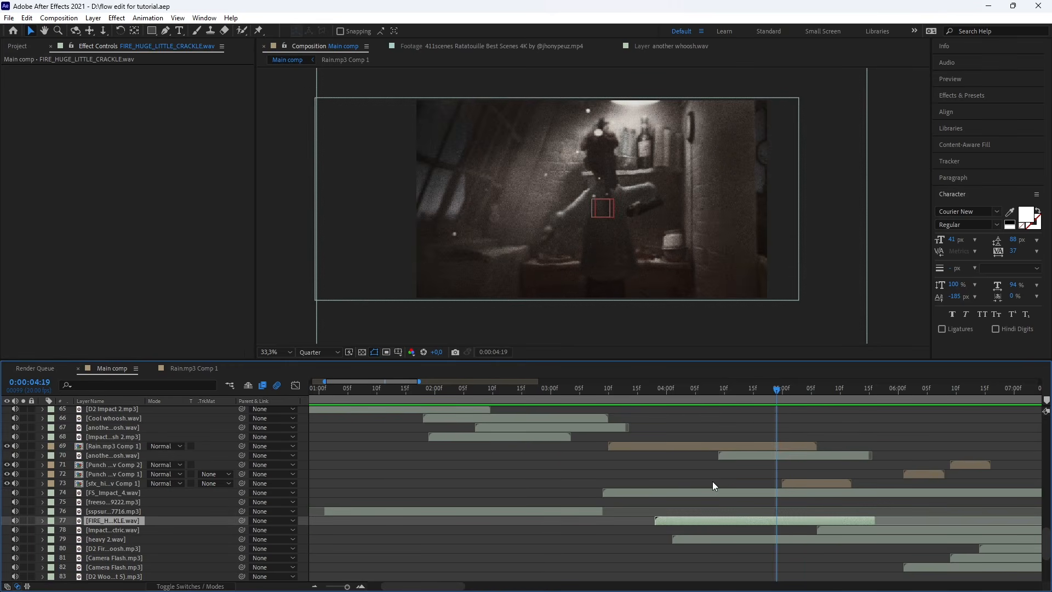
Preview the Main comp from 0:00:03:11 to 0:00:04:19 to hear the fire crackle come in.
left_click_drag(750, 392, 614, 391)
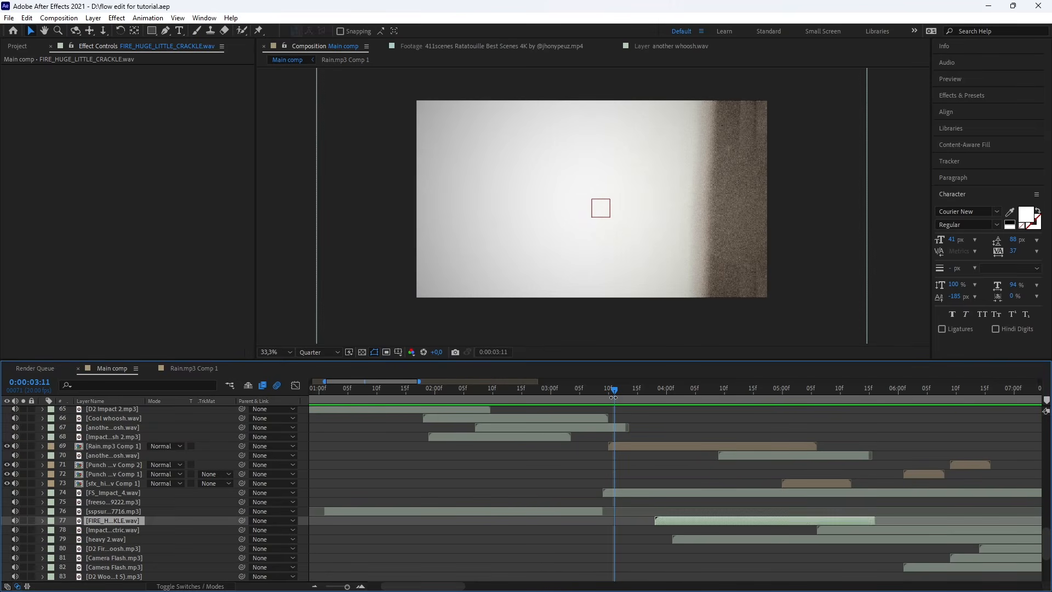
key("space")
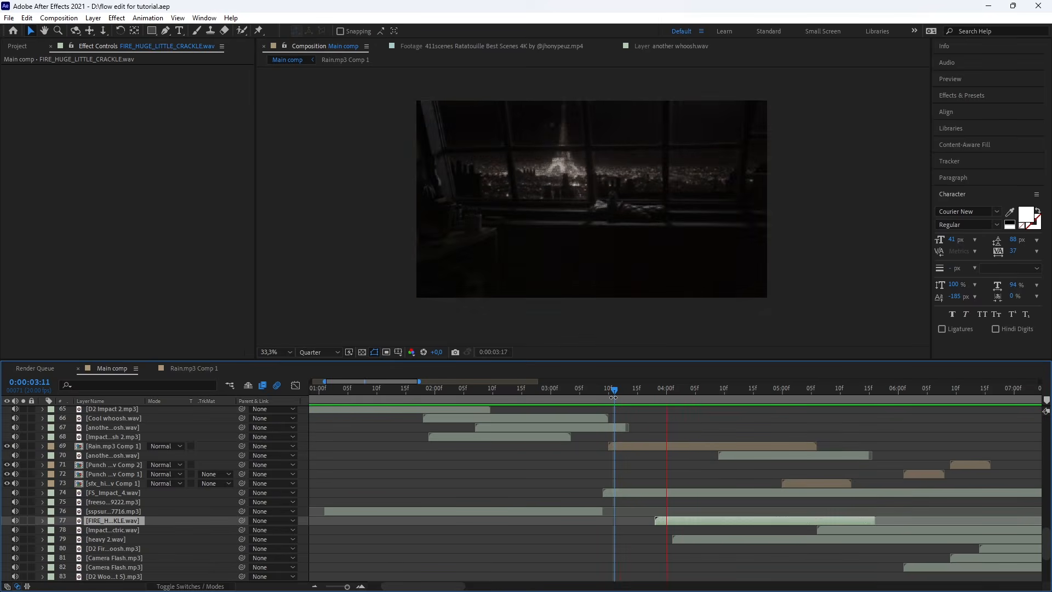
key("space")
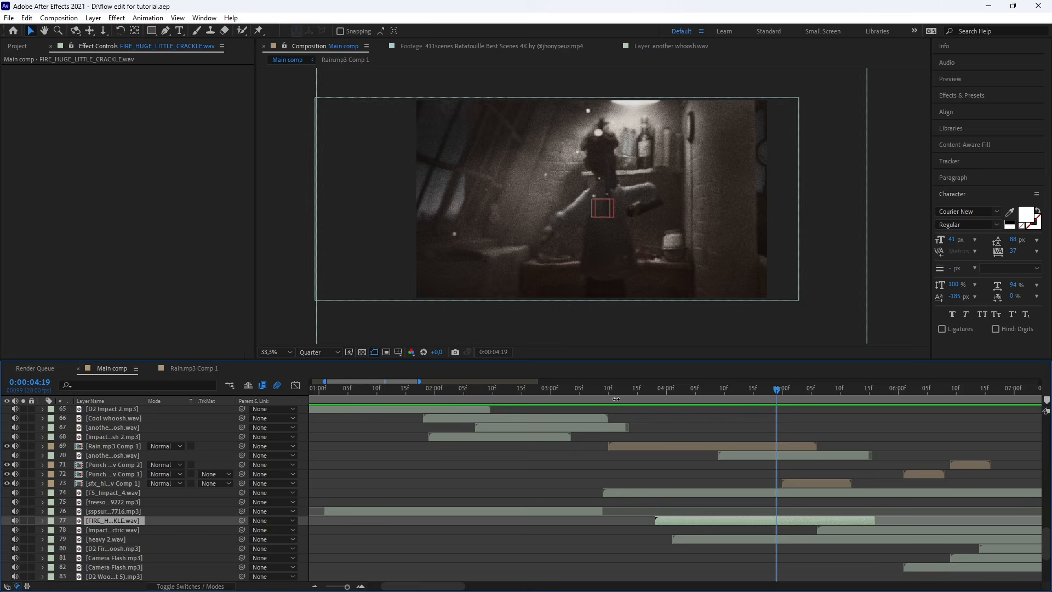
Reveal and select the FIRE_HUGE_LITTLE_CRACKLE.wav Audio Levels keyframes, open the layer in its viewer and return to the Main comp.
key("l")
key("l")
key("alt+shift+l")
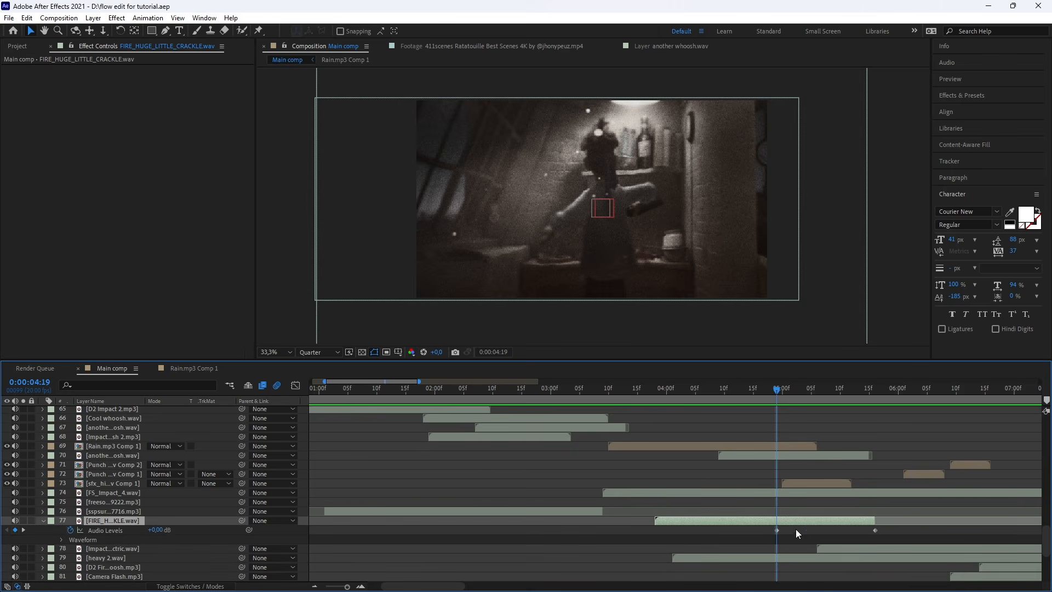
left_click_drag(766, 532, 913, 538)
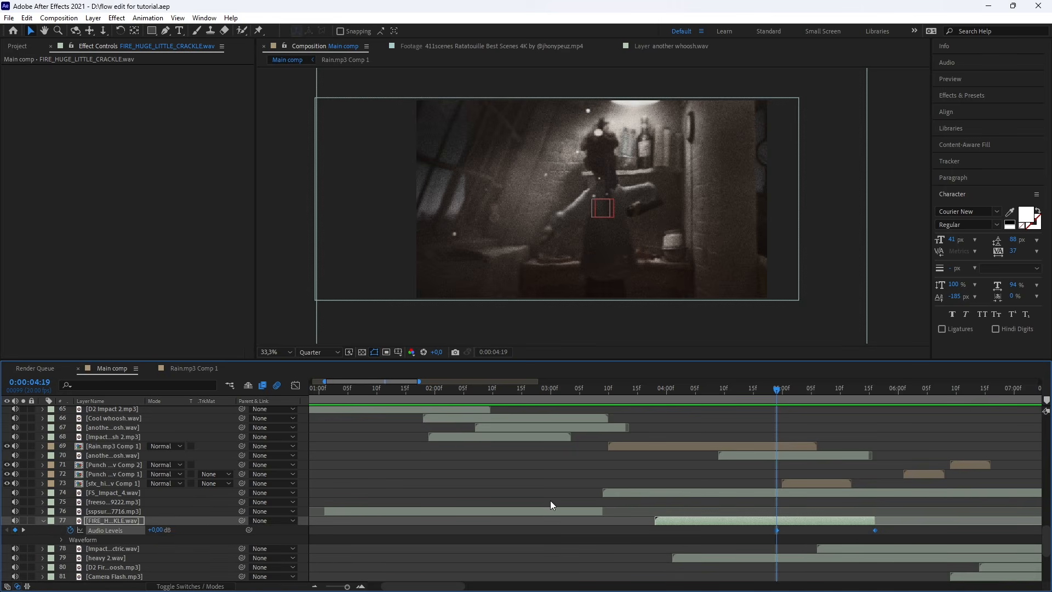
double_click(107, 523)
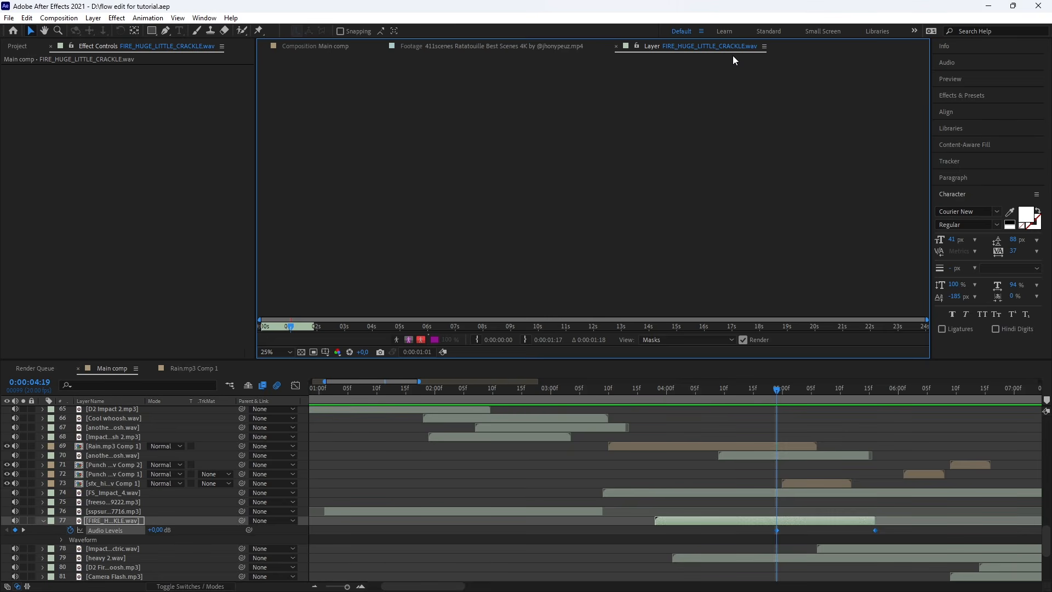
left_click(321, 49)
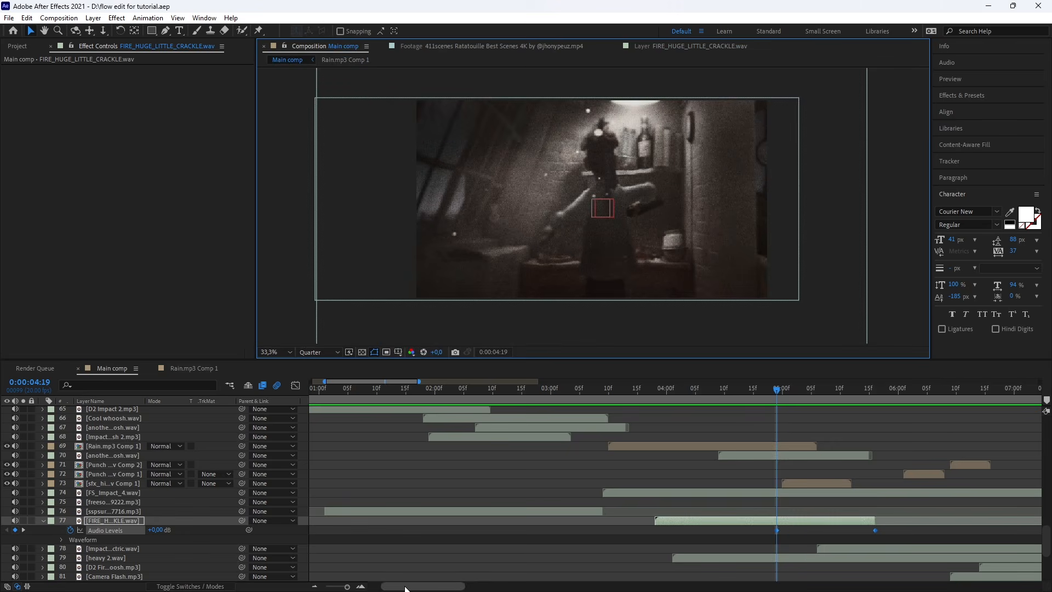
Examine the fade-out of FIRE_HUGE_LITTLE_CRACKLE.wav by moving to its last Audio Levels keyframe at 0:00:05:16.
left_click_drag(407, 587, 427, 589)
left_click(576, 536)
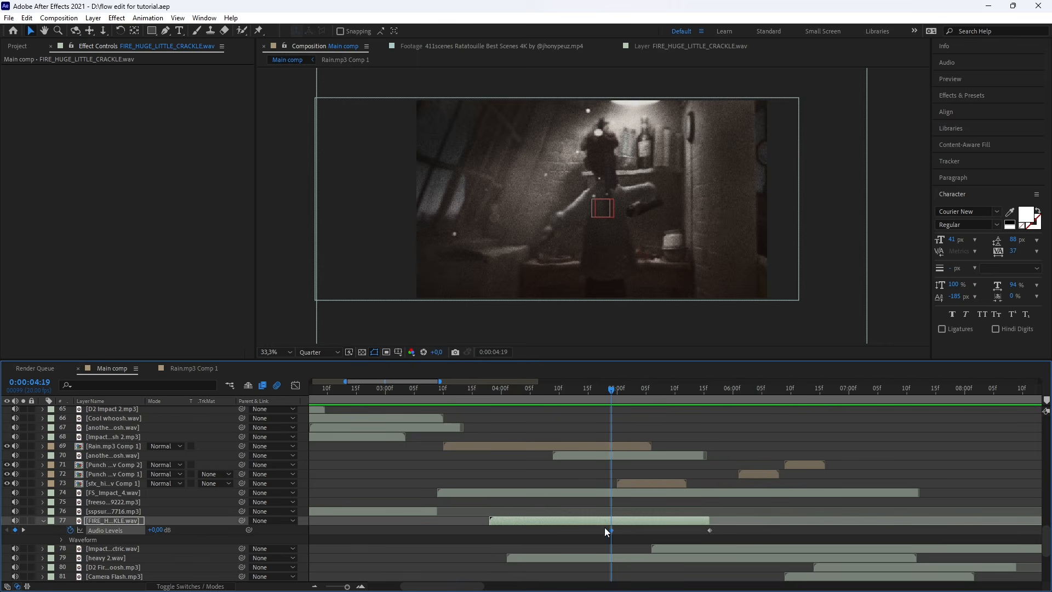
left_click_drag(618, 398, 709, 397)
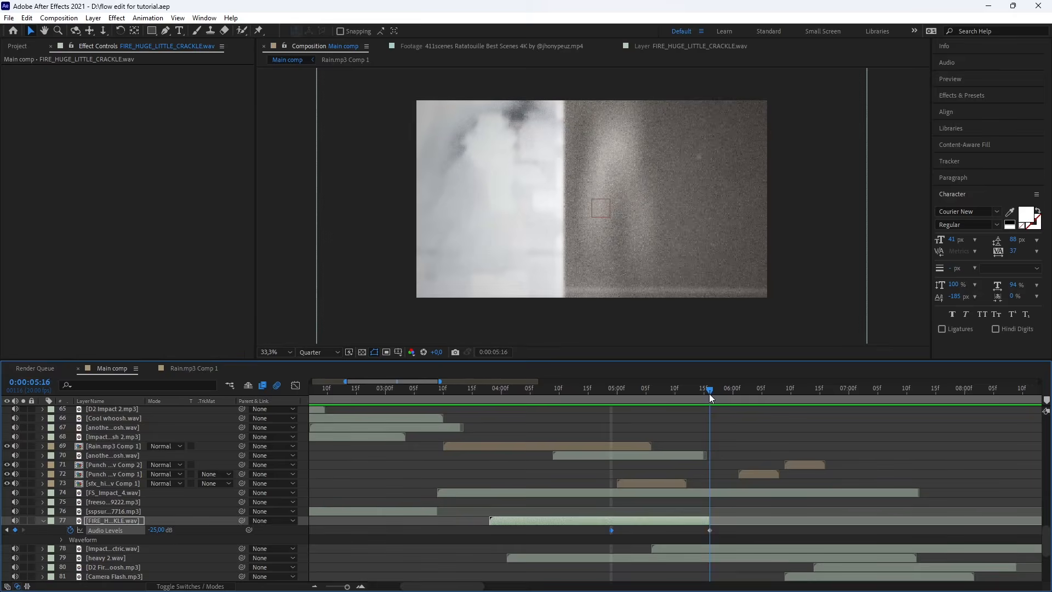
left_click(644, 524)
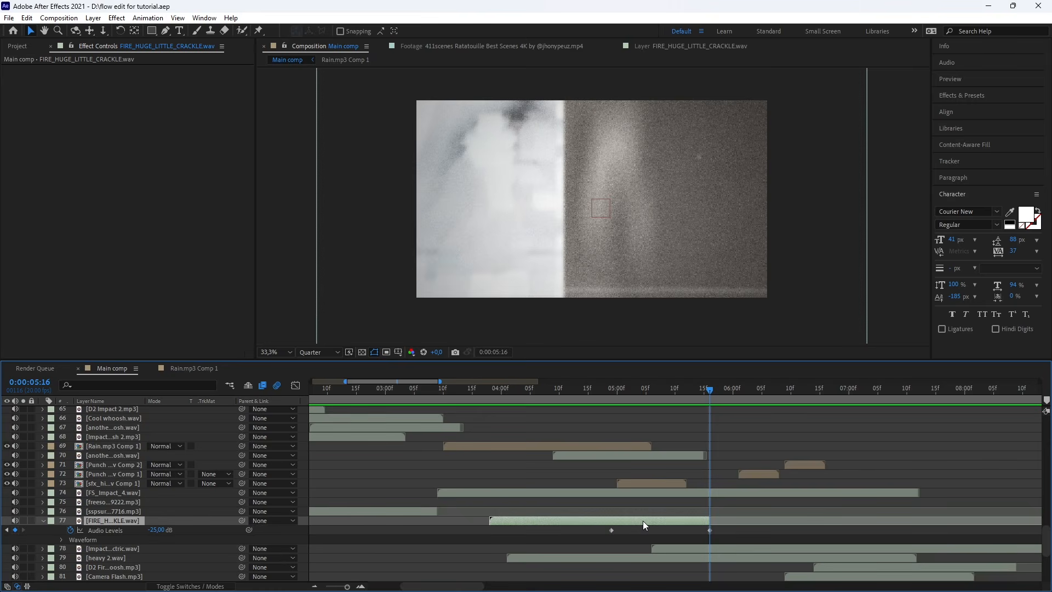
Move to 0:00:04:08, inspect the waveform of FIRE_HUGE_LITTLE_CRACKLE.wav and switch the layer back to its Audio Levels.
left_click(547, 388)
key("l")
key("l")
scroll(612, 536, "down", 2)
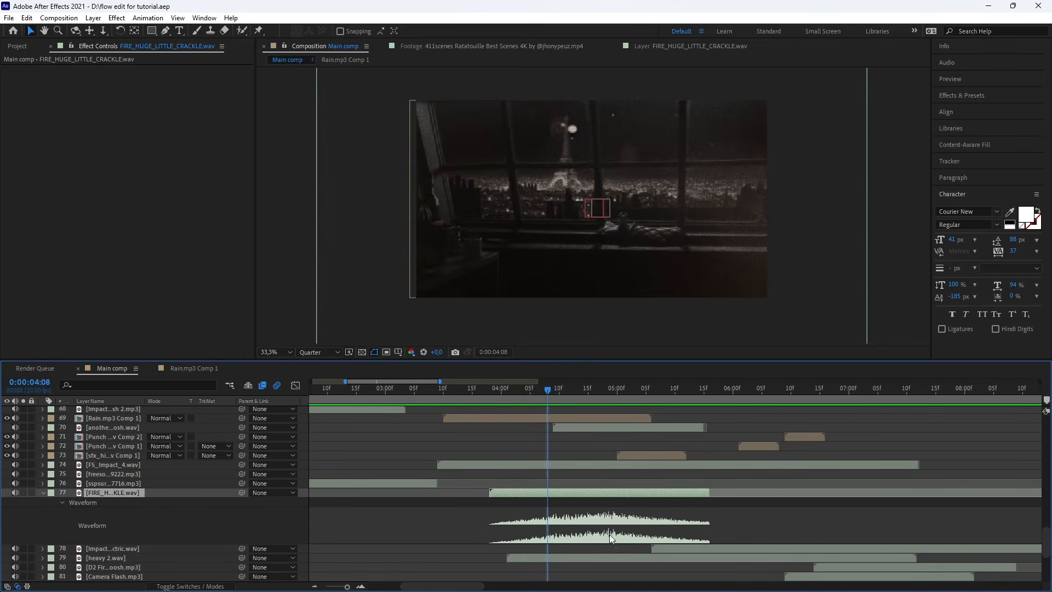
mouse_move(705, 502)
left_mouse_down()
mouse_move(836, 502)
mouse_move(697, 503)
mouse_move(710, 503)
left_mouse_up()
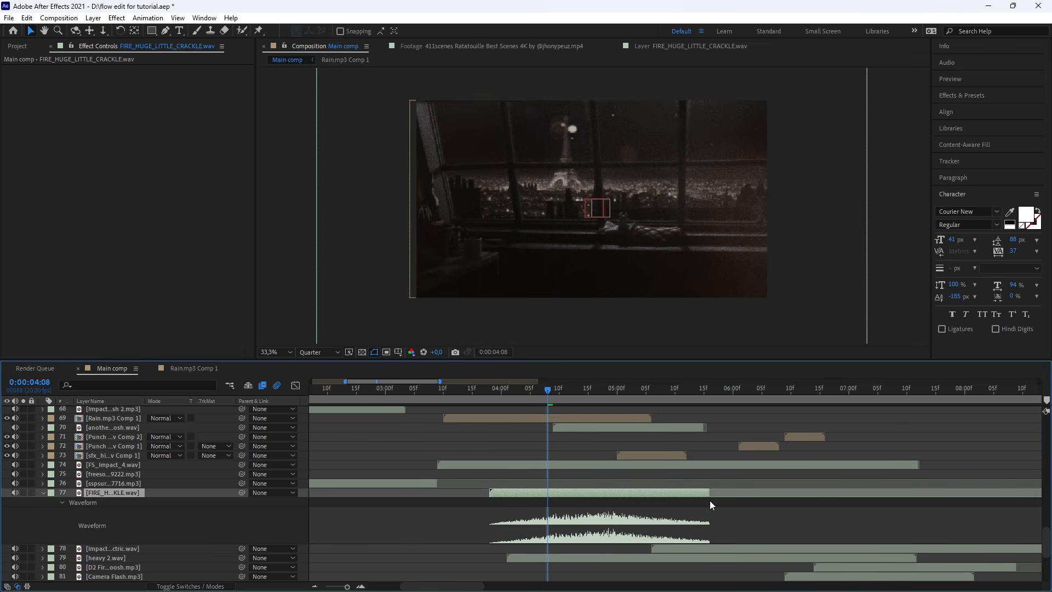
key("l")
Show the waveform of heavy 2.wav and preview the Main comp from 0:00:04:06 to 0:00:05:05.
left_click(565, 531)
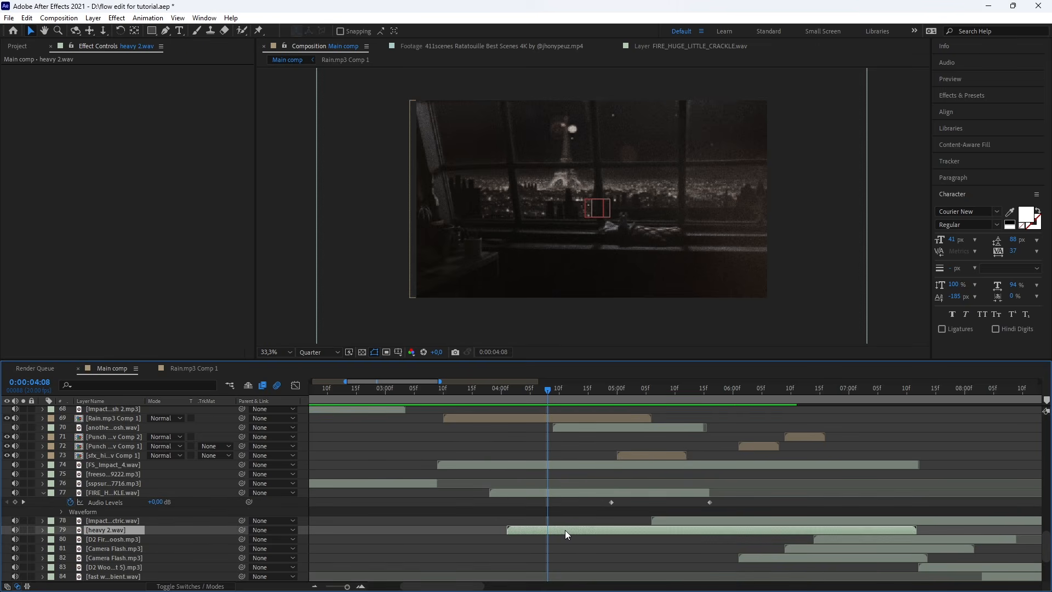
key("l")
key("l")
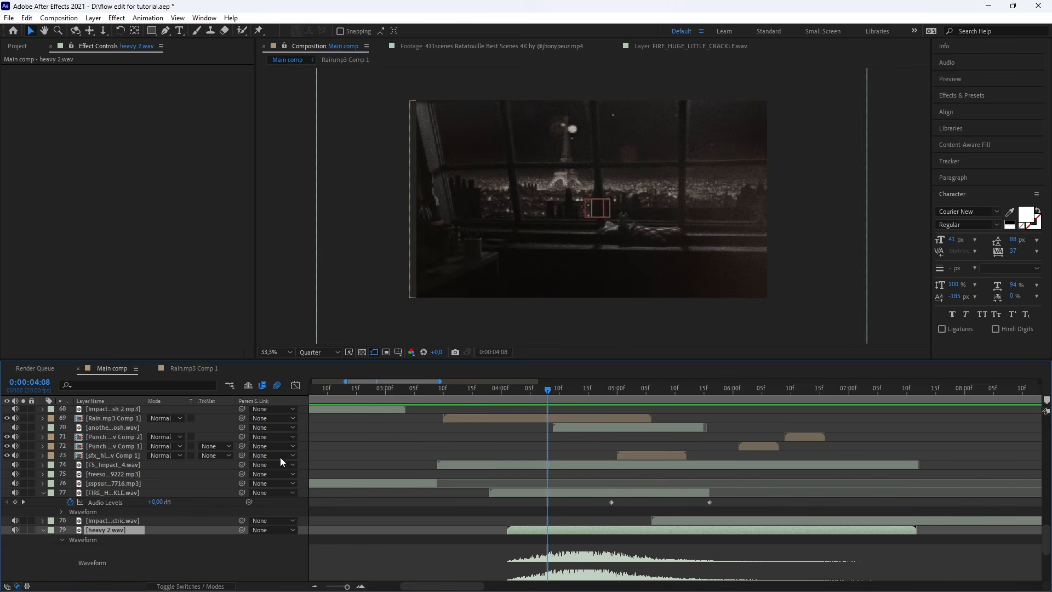
left_click(547, 391)
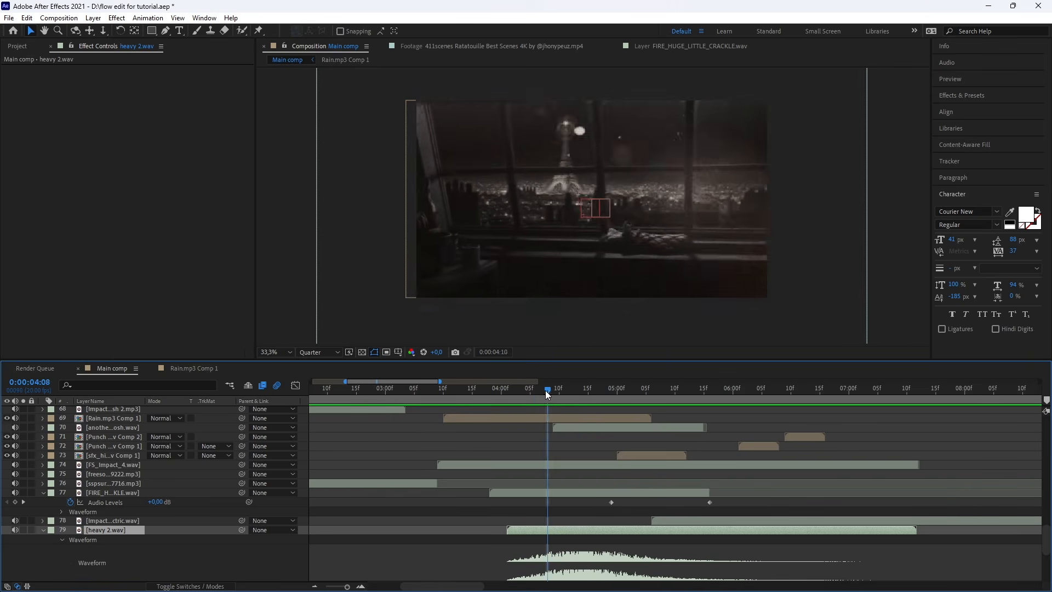
mouse_move(545, 391)
left_mouse_down()
mouse_move(583, 395)
mouse_move(536, 396)
left_mouse_up()
key("space")
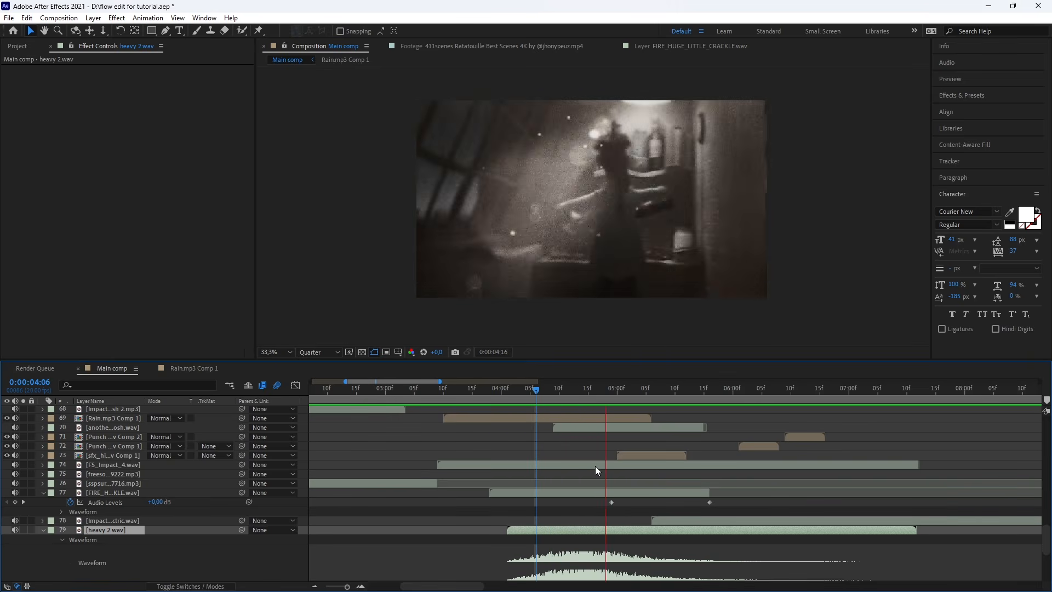
key("space")
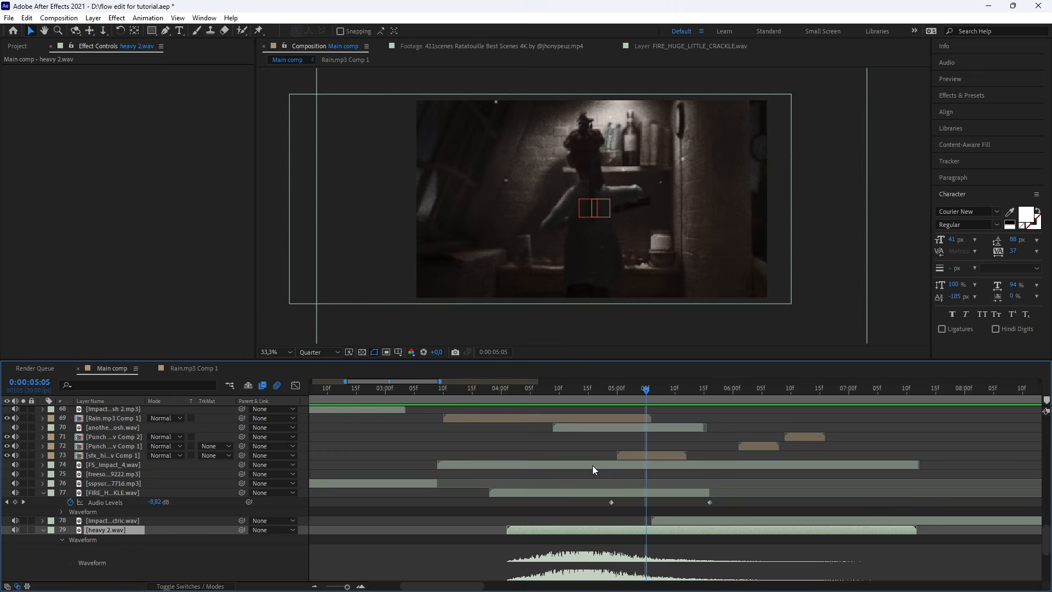
Collapse the heavy 2.wav and fire crackle layers and examine the Bass & Treble effect on sfx_hit_grapple04.wav Comp 1 at 0:00:05:04.
left_click(43, 530)
left_click(43, 493)
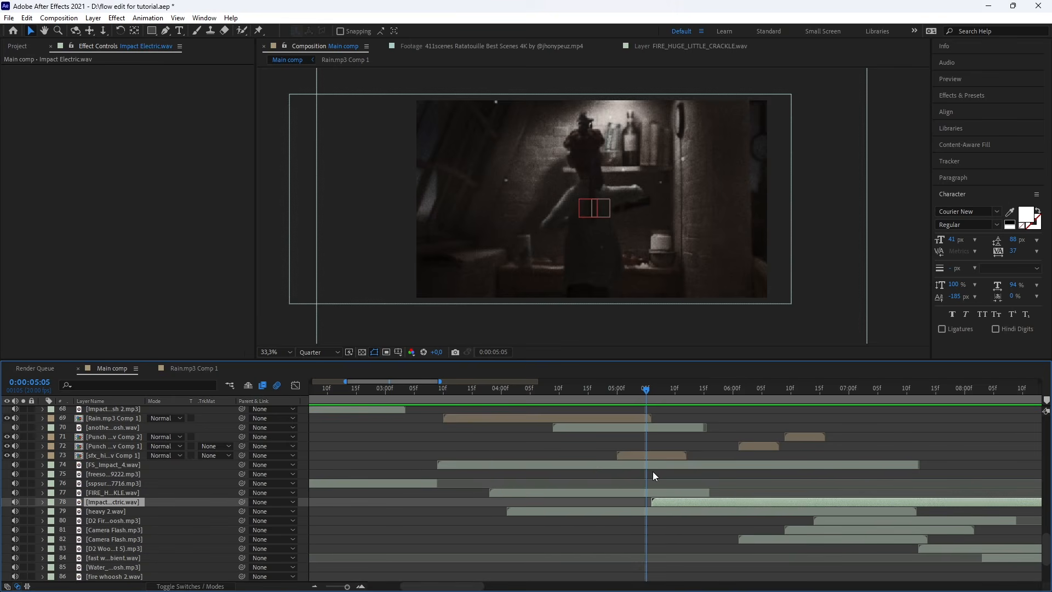
left_click(657, 455)
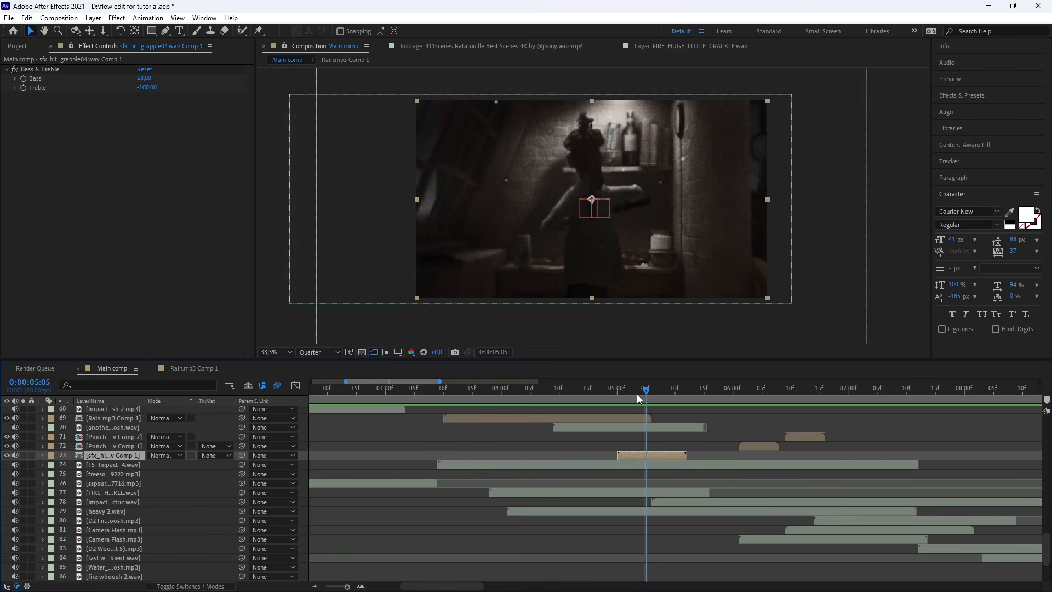
mouse_move(639, 398)
left_mouse_down()
mouse_move(709, 399)
mouse_move(640, 399)
left_mouse_up()
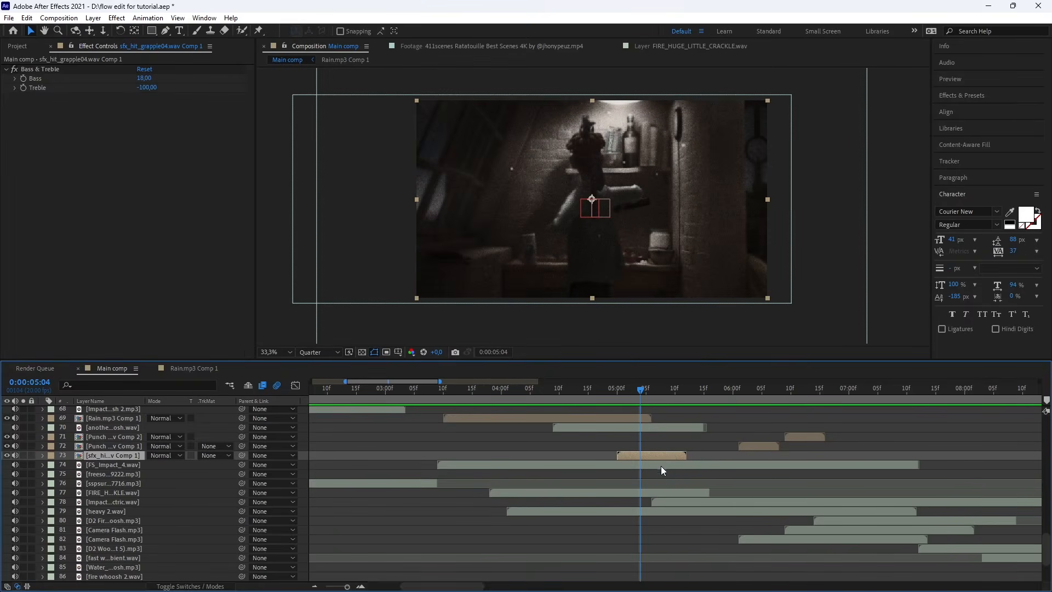
Open sfx_hit_grapple04.wav Comp 1, check the Audio Levels of its sound layer, and return to the Main comp.
double_click(662, 457)
left_click(443, 411)
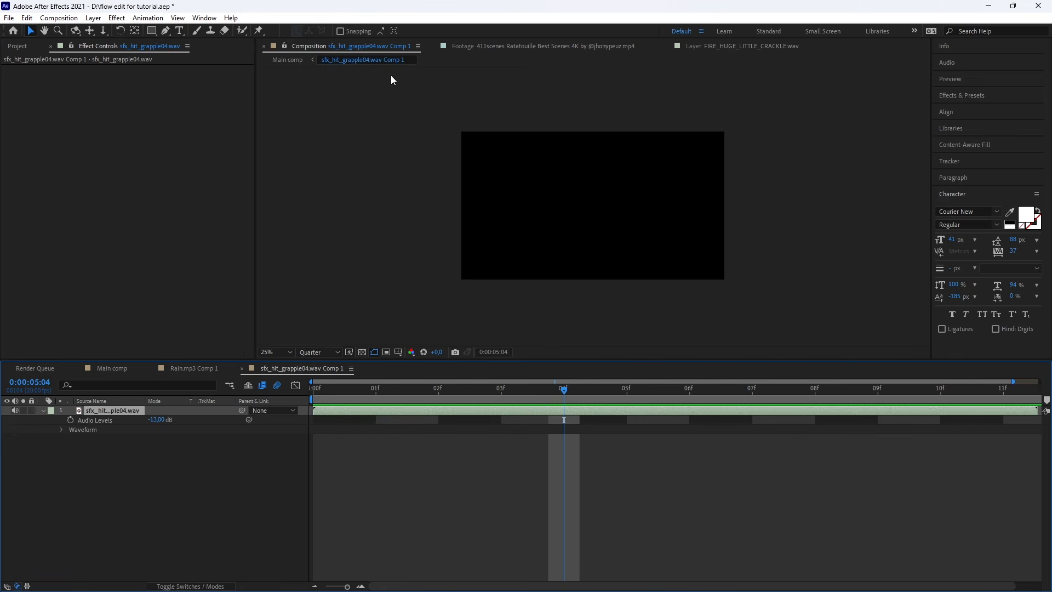
key("Home")
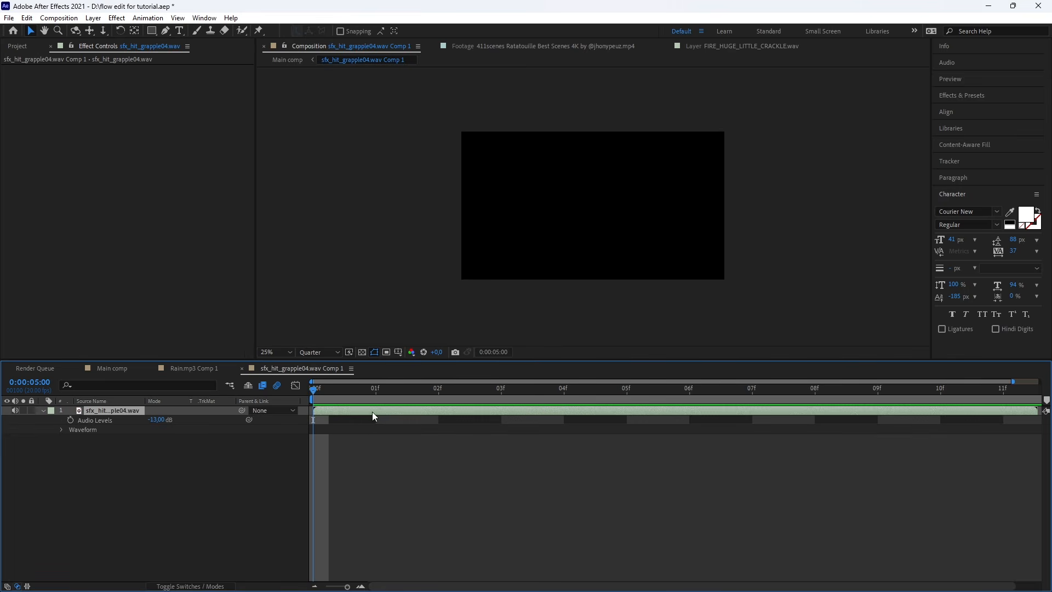
left_click(125, 367)
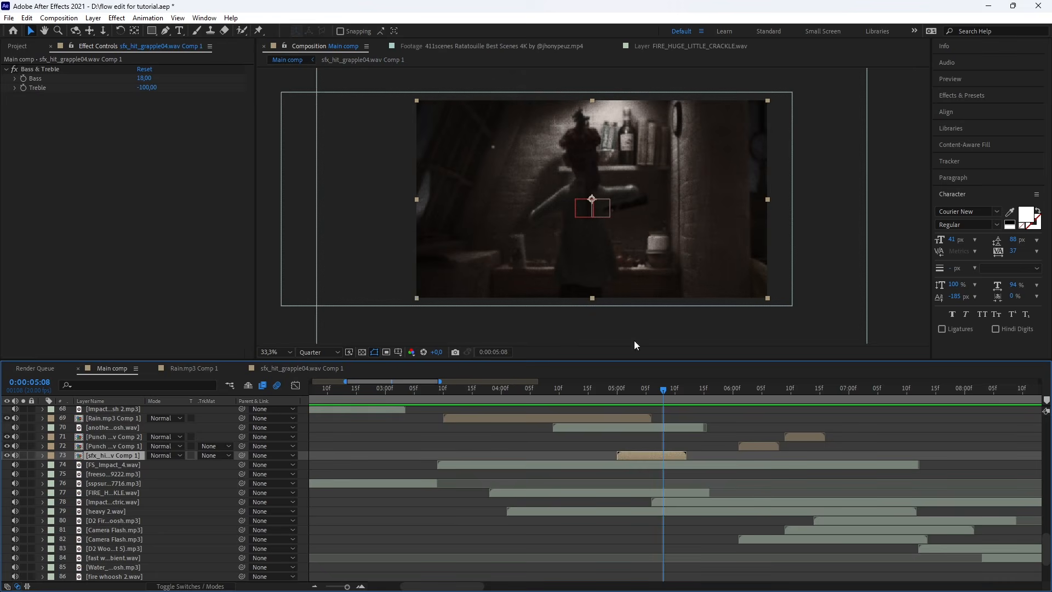
Preview the Main comp from 0:00:04:06 to hear the filtered grapple hit together with the surrounding sounds.
mouse_move(663, 388)
left_mouse_down()
mouse_move(591, 393)
mouse_move(692, 394)
mouse_move(635, 394)
mouse_move(646, 393)
left_mouse_up()
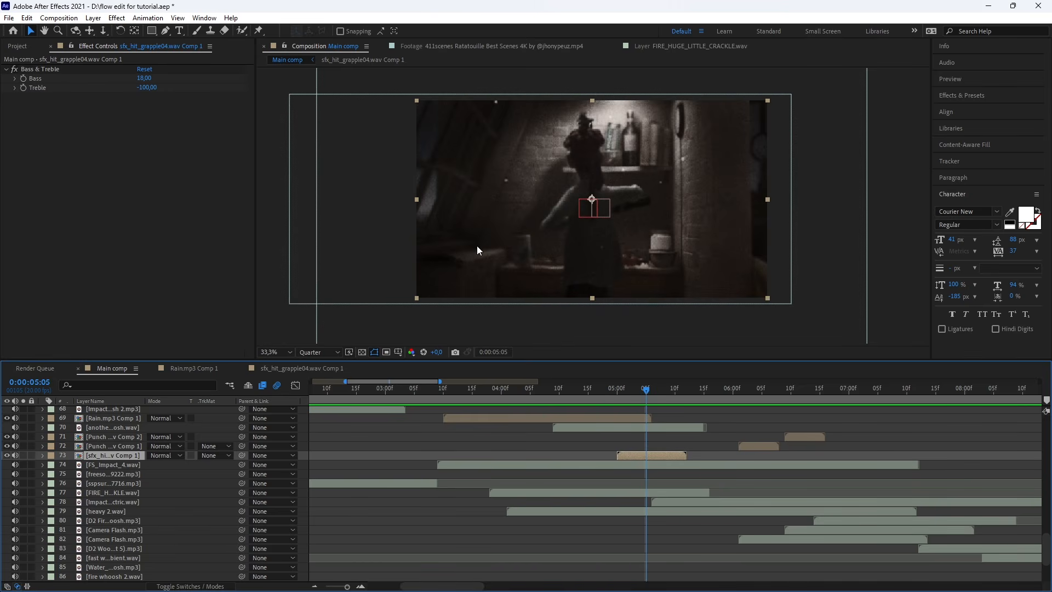
left_click(536, 389)
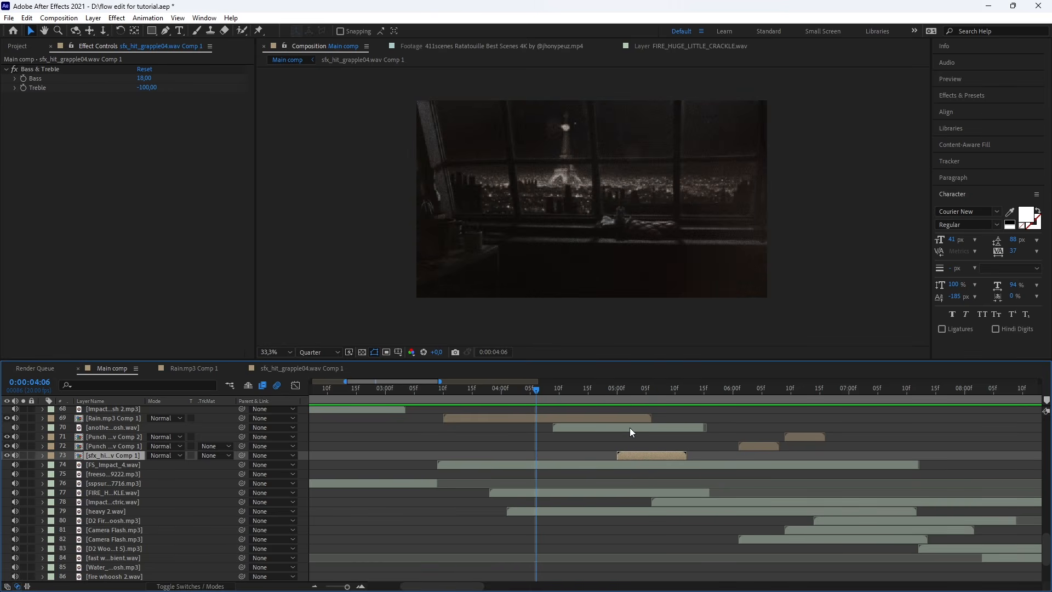
key("space")
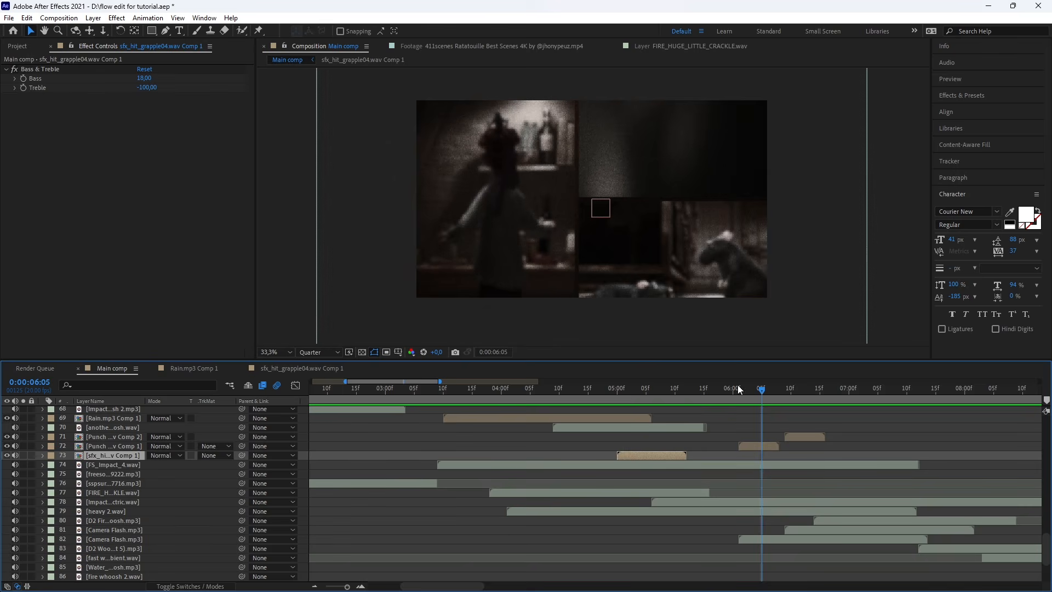
Compare the audio layers around 0:00:05:11 and show the waveform of Impact Electric.wav.
left_click(683, 511)
left_click(684, 493)
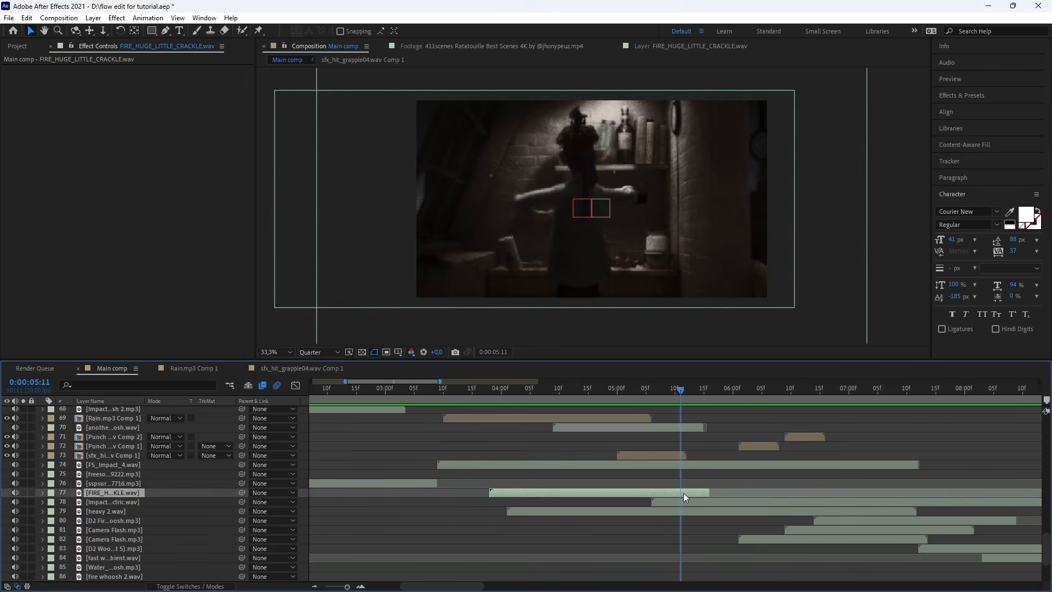
left_click(687, 502)
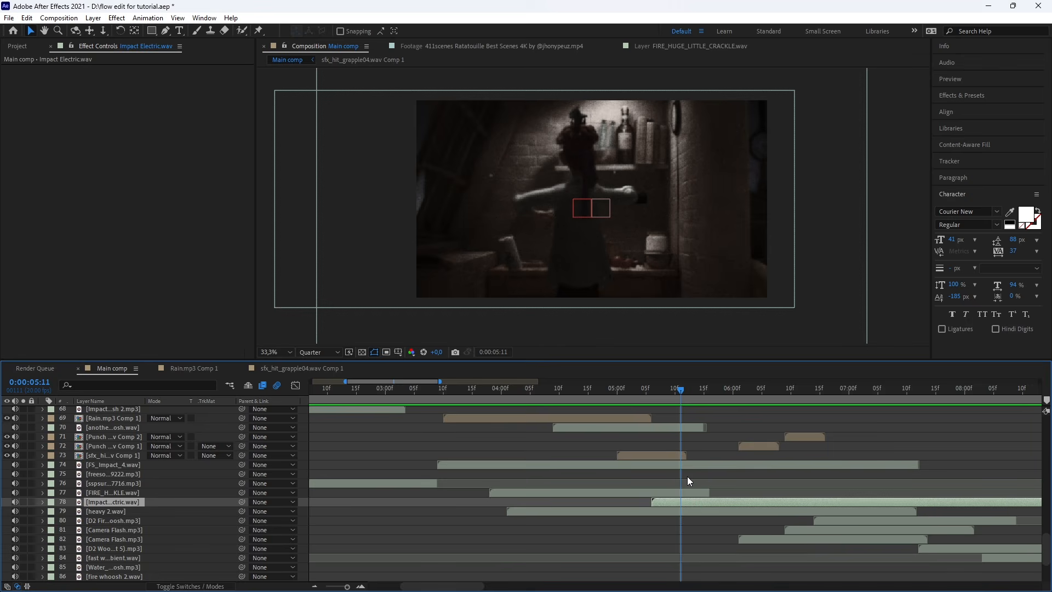
key("l")
key("l")
Move to the Impact Electric.wav waveform peak at 0:00:05:17, open the layer in its viewer and return to the Main comp.
key("space")
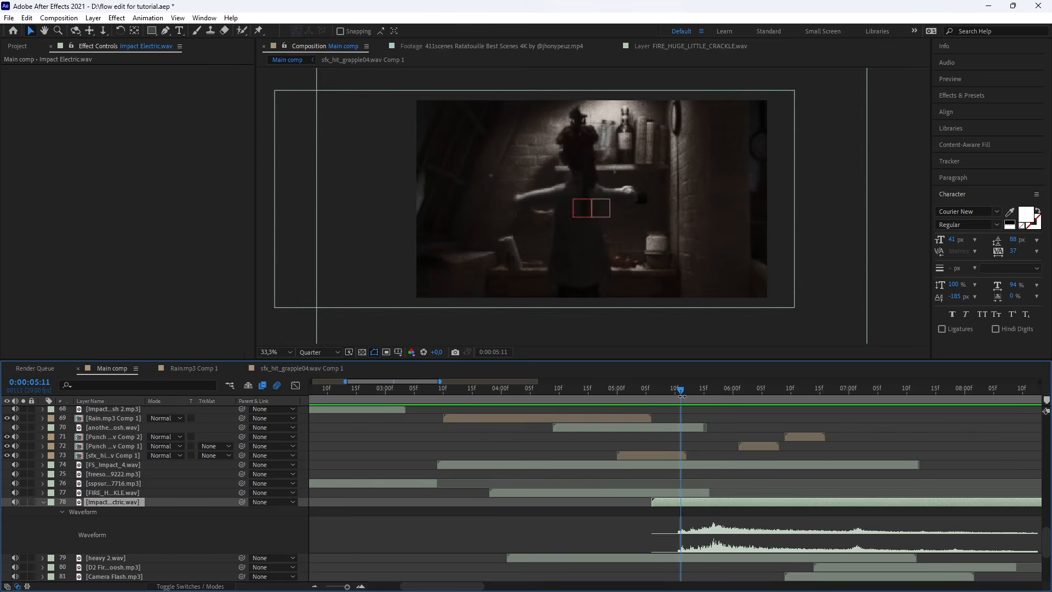
key("space")
key("space")
left_click(715, 389)
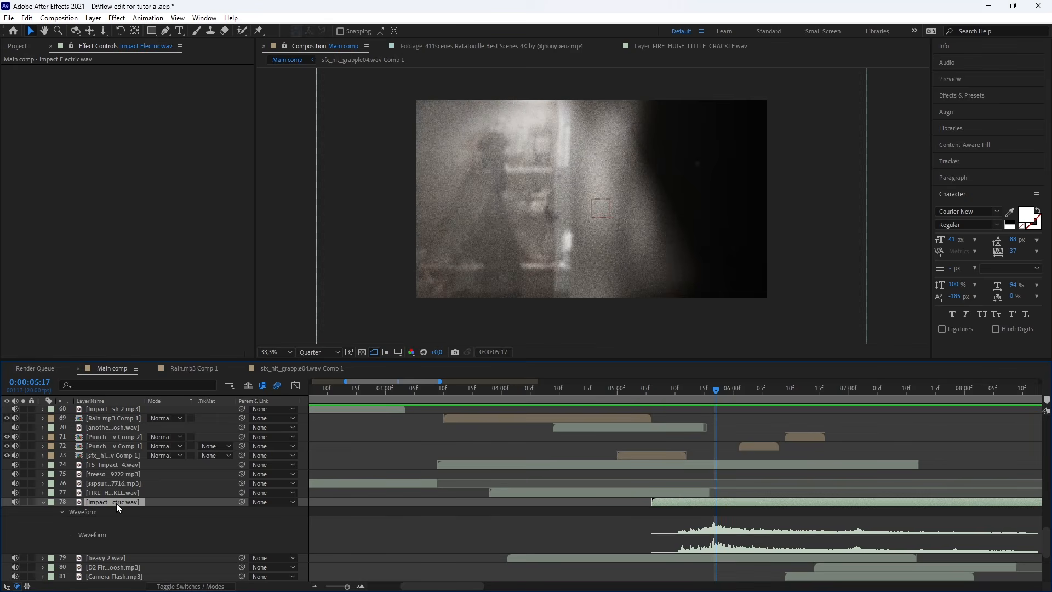
double_click(104, 502)
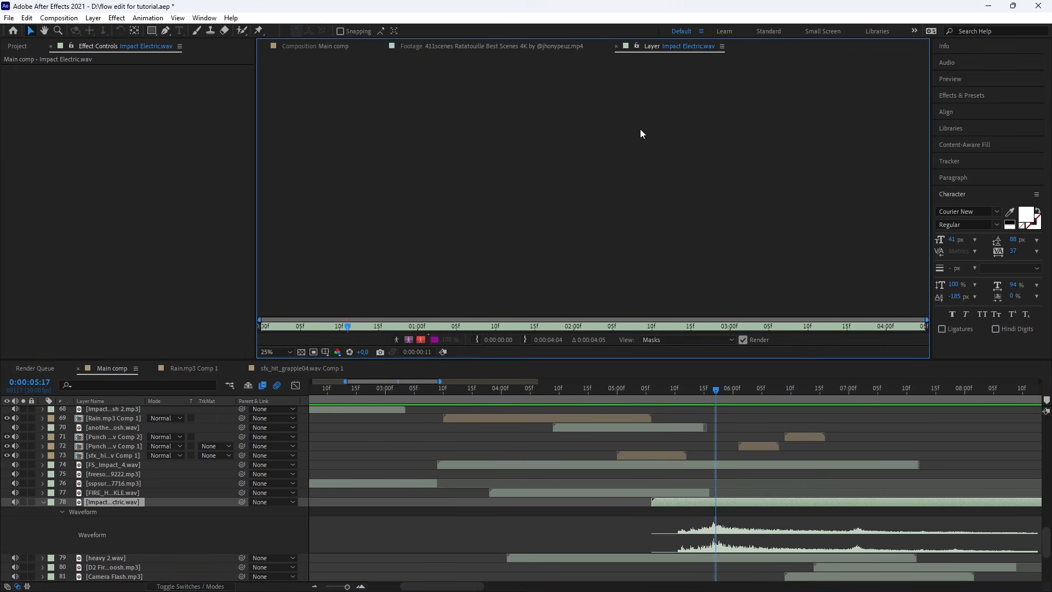
left_click(313, 50)
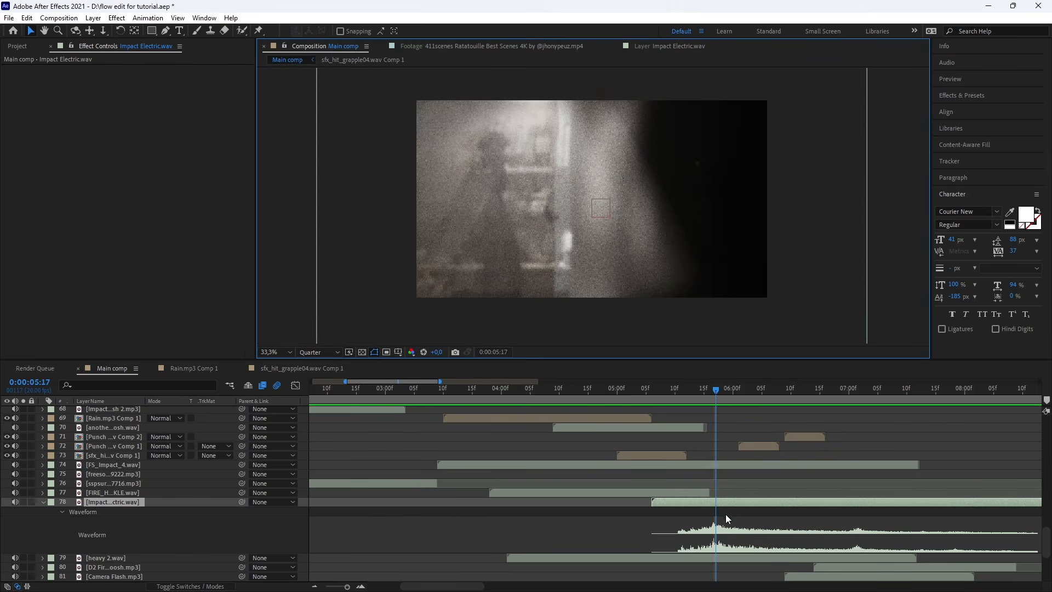
Compare the heavy 2.wav, FS_Impact_4.wav and Punch whoosh.wav Comp 1 layers around 0:00:05:17.
left_click(719, 558)
scroll(722, 517, "down", 3)
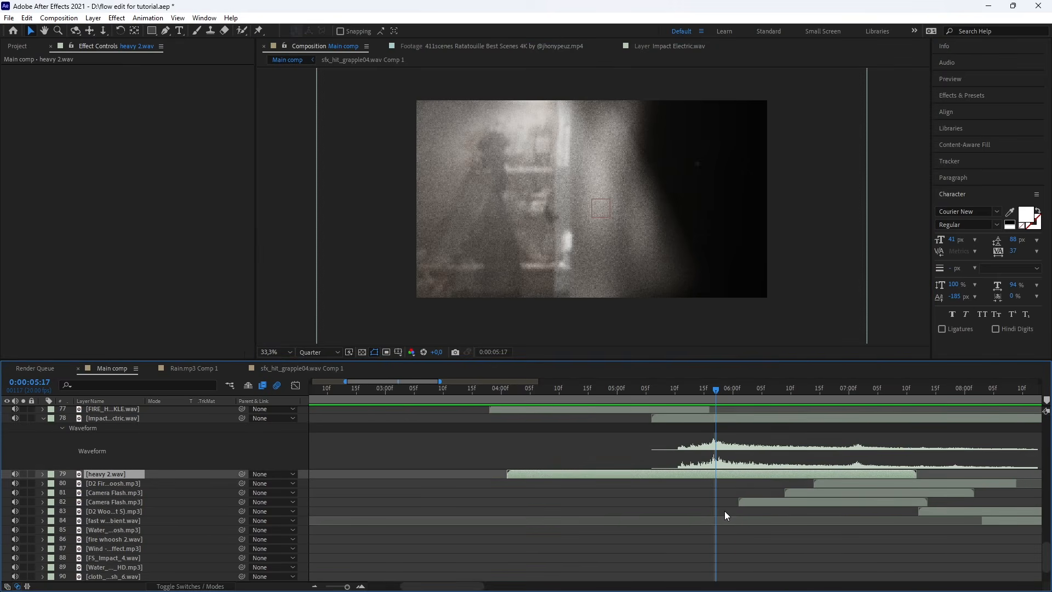
scroll(722, 512, "up", 4)
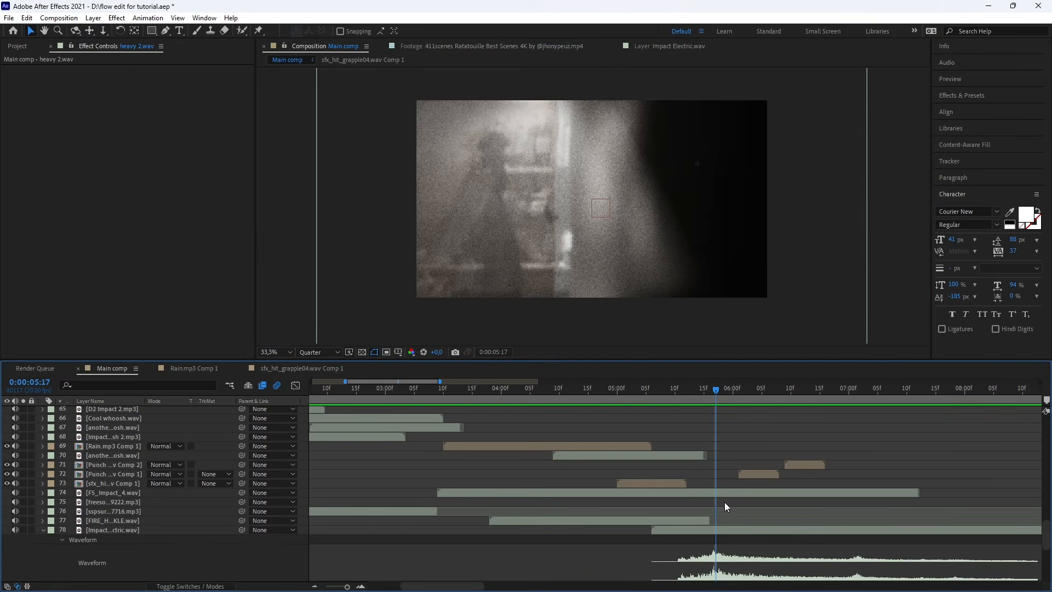
left_click(723, 492)
left_click(751, 474)
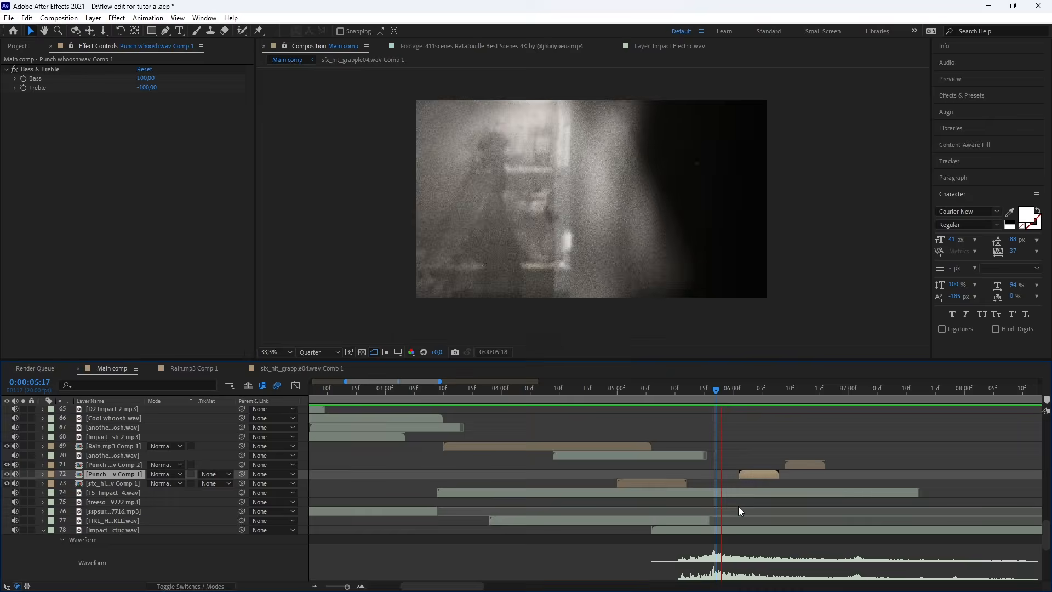
Preview the Main comp from about 0:00:05:10 into the Punch whoosh.wav Comp 1 layer.
left_click(762, 389)
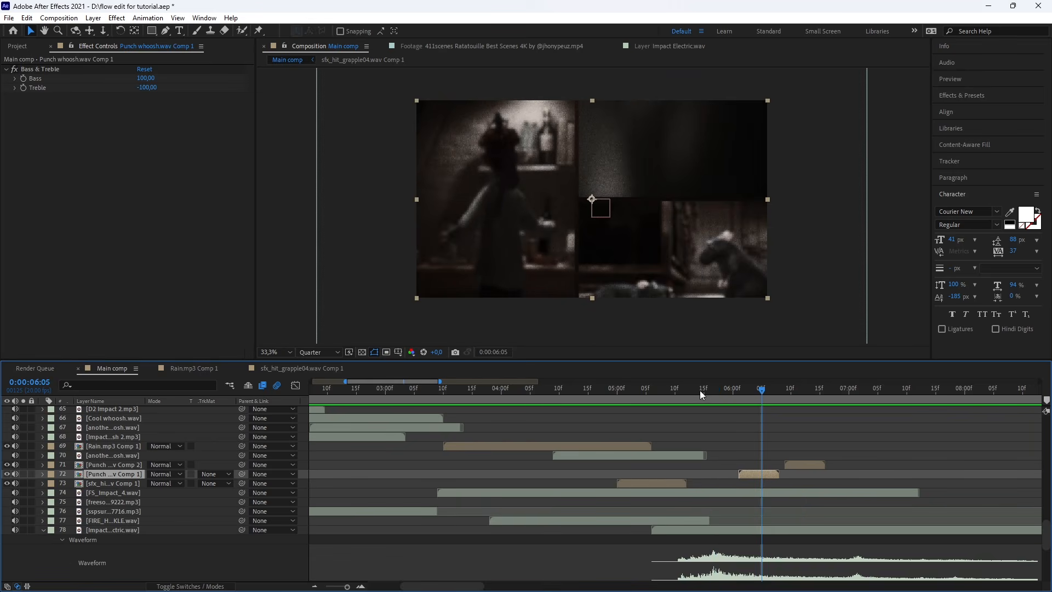
left_click(675, 390)
key("space")
key("space")
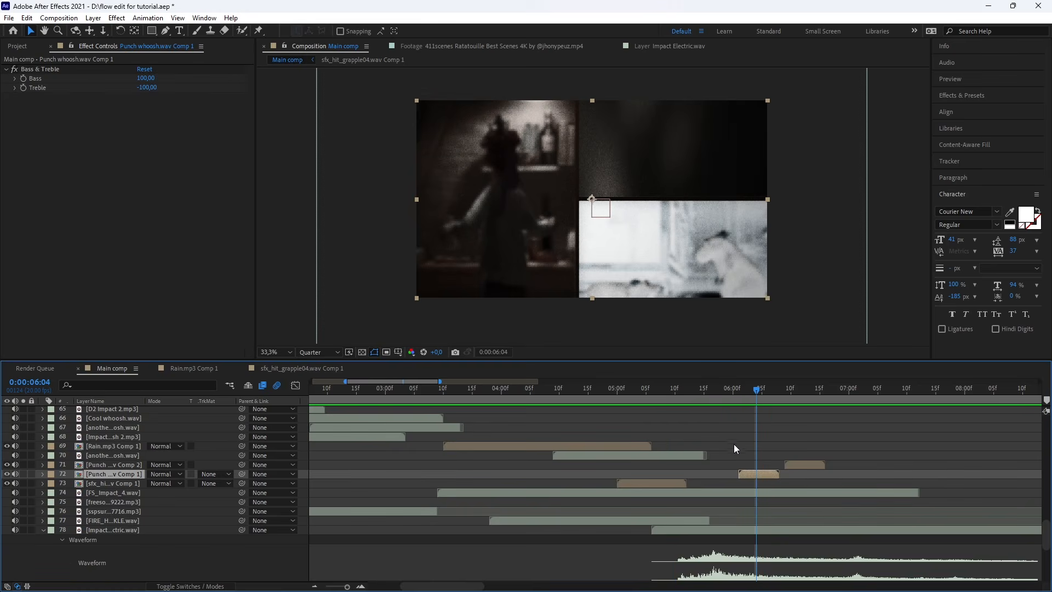
Move to 0:00:06:03 and collapse the waveform of the Impact Electric.wav layer.
scroll(739, 428, "down", 1)
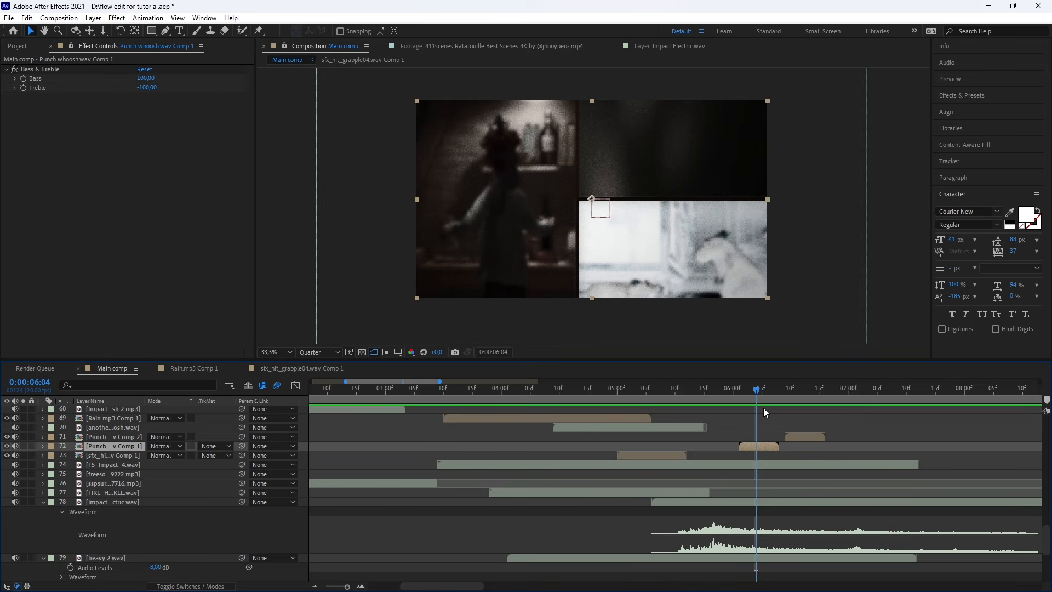
left_click_drag(756, 392, 751, 393)
scroll(759, 468, "down", 3)
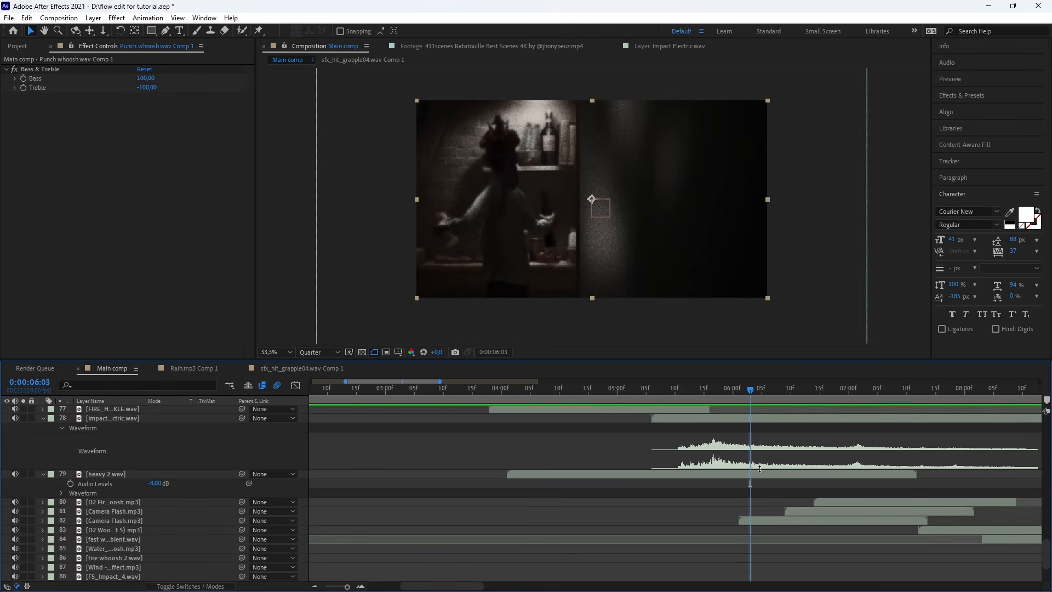
left_click(721, 420)
key("l")
key("l")
scroll(757, 463, "up", 2)
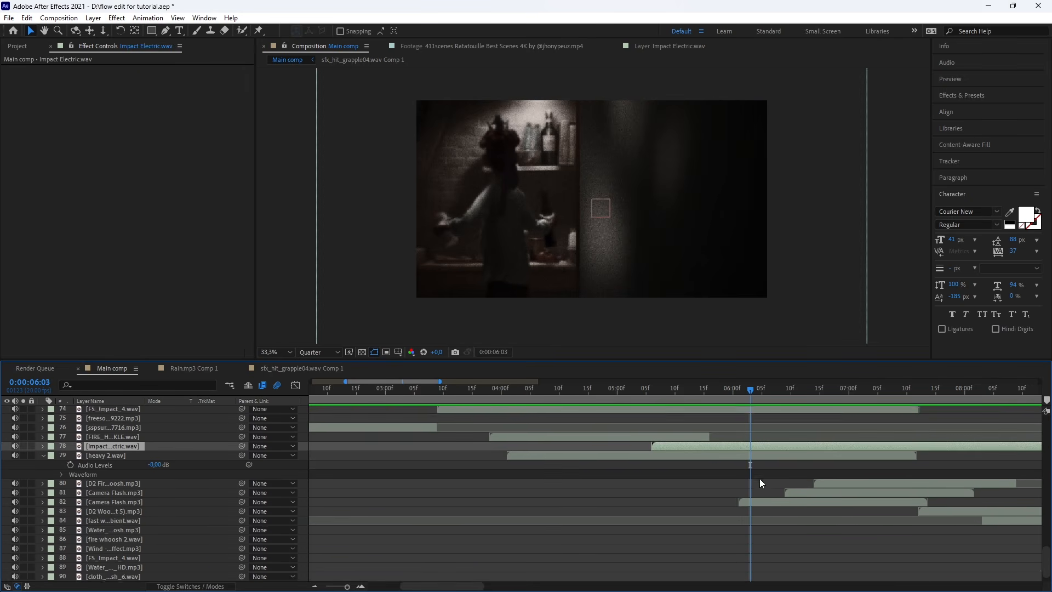
Show the waveform of the earlier Camera Flash.mp3 layer, layer 82, and preview the Main comp from 0:00:05:16.
left_click(772, 531)
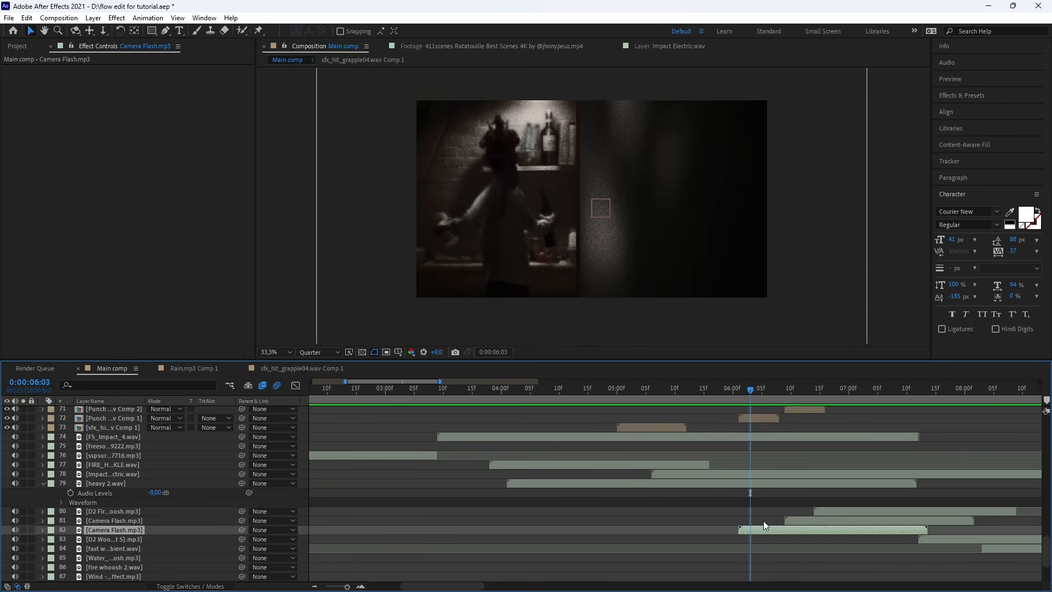
key("l")
key("l")
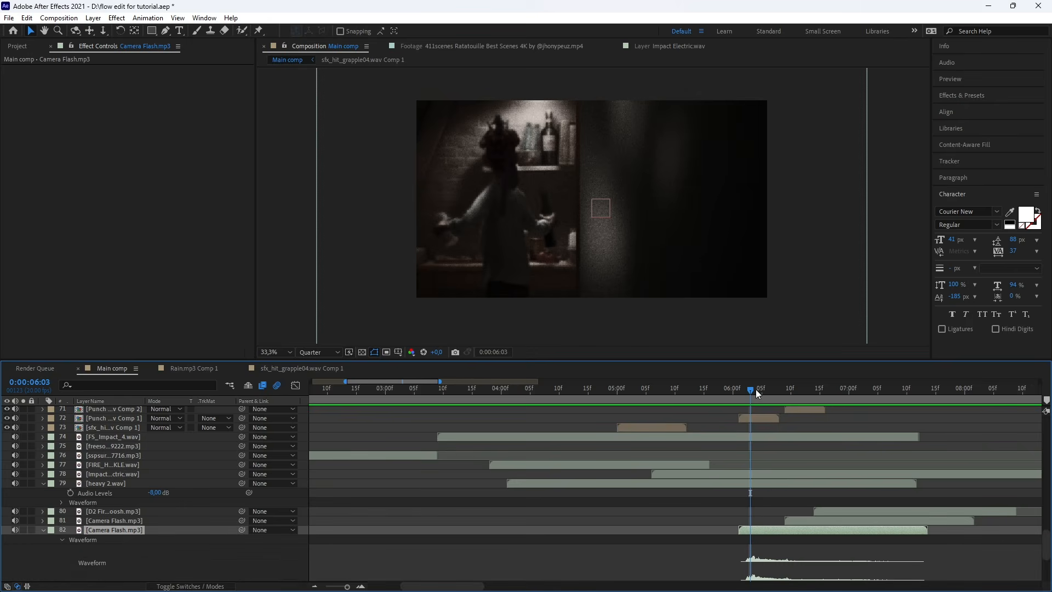
key("Page_Up")
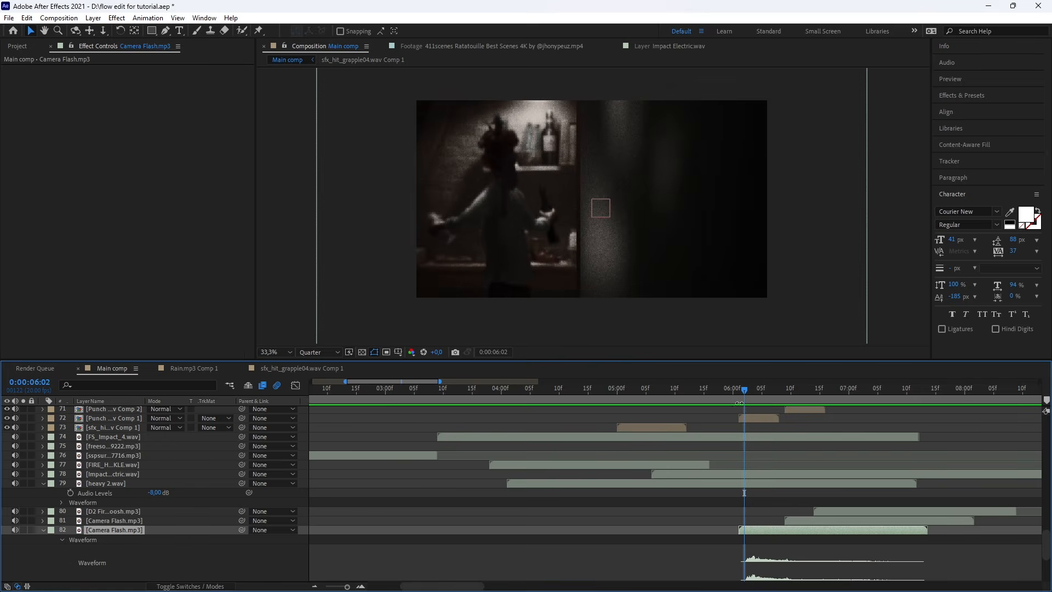
left_click(708, 390)
key("space")
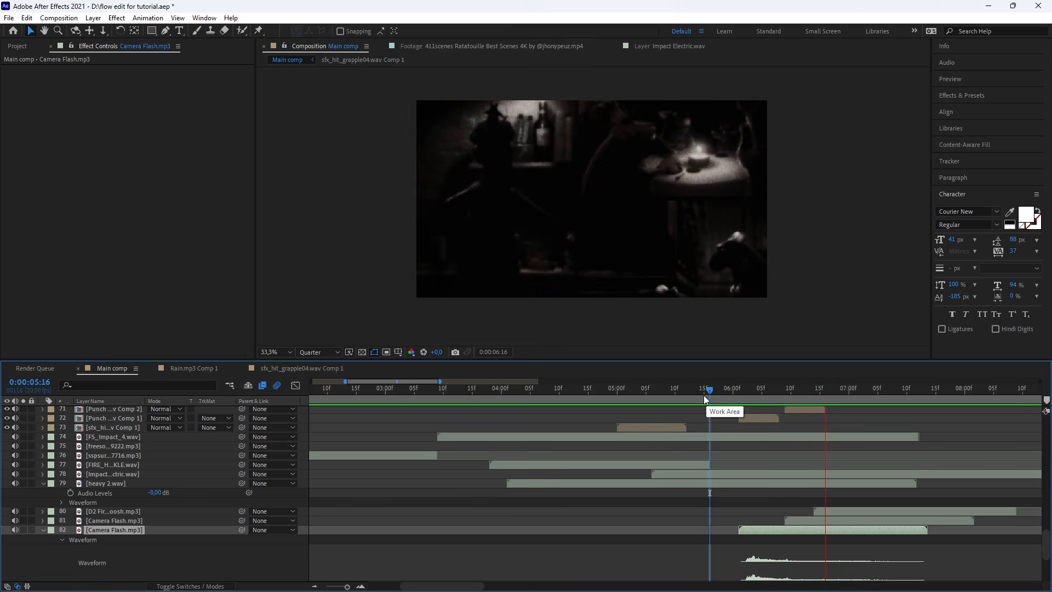
Check the Audio Levels of Camera Flash.mp3 layer 81 and collapse the properties of both Camera Flash.mp3 layers.
left_click(827, 519)
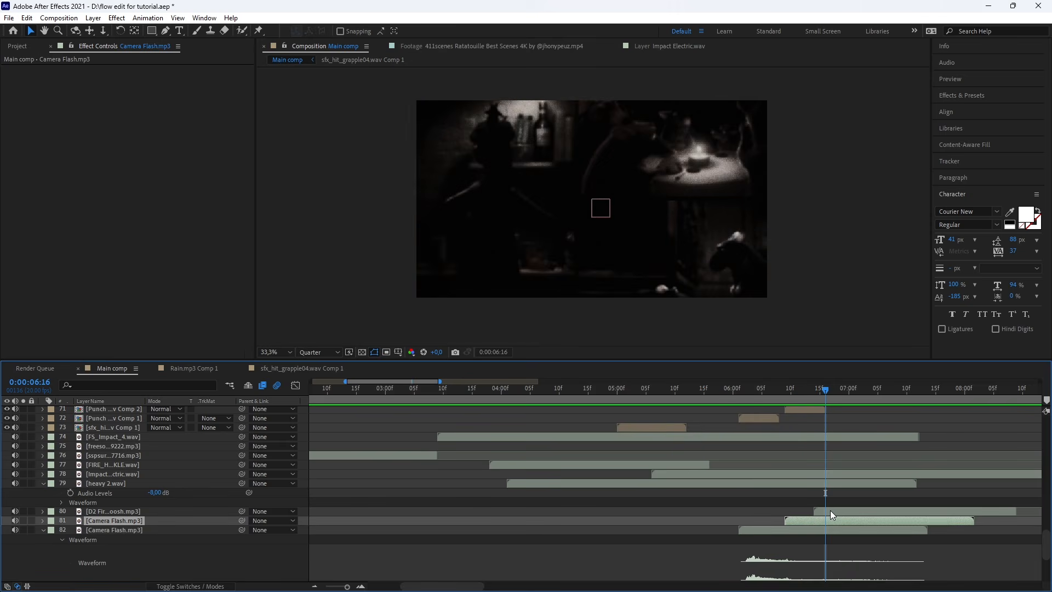
key("l")
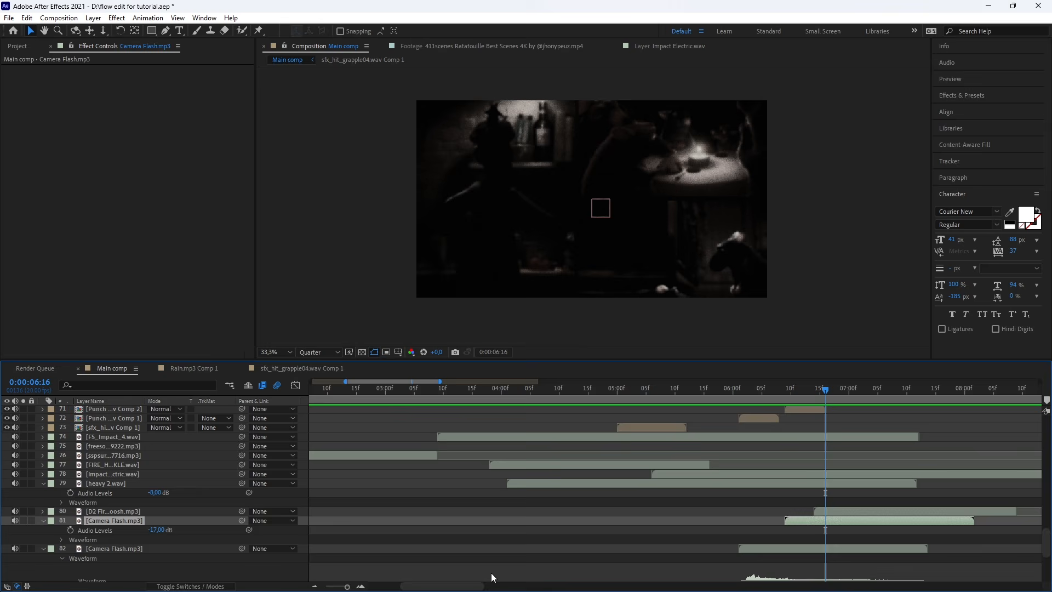
key("l")
left_click(43, 530)
left_click(789, 529)
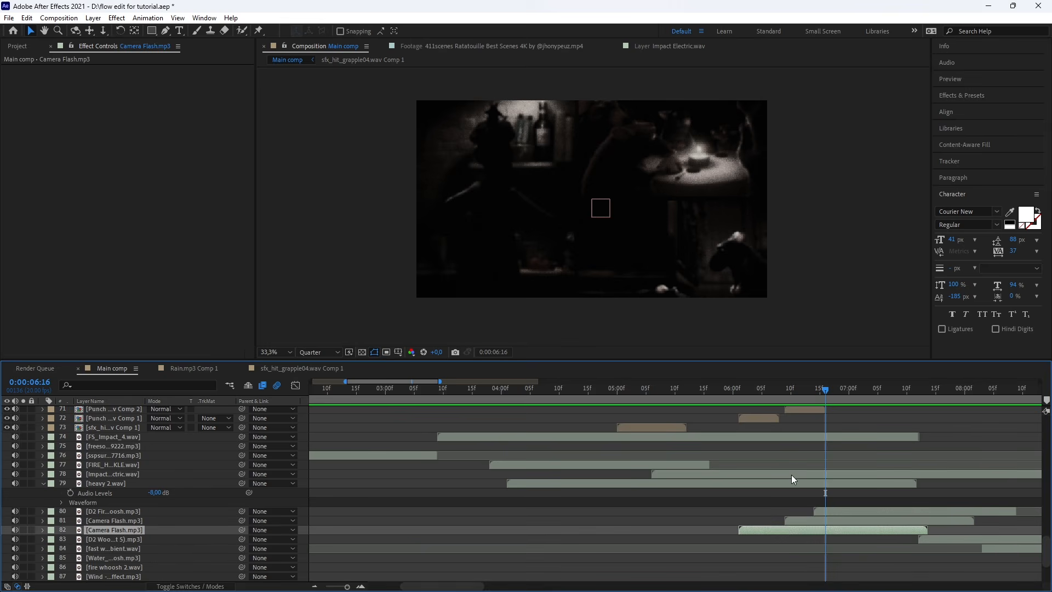
Open Punch whoosh.wav Comp 1 to inspect its sound layer around 0:00:06:02, and return to the Main comp.
left_click(792, 474)
left_click(764, 436)
left_click(765, 419)
left_click(750, 390)
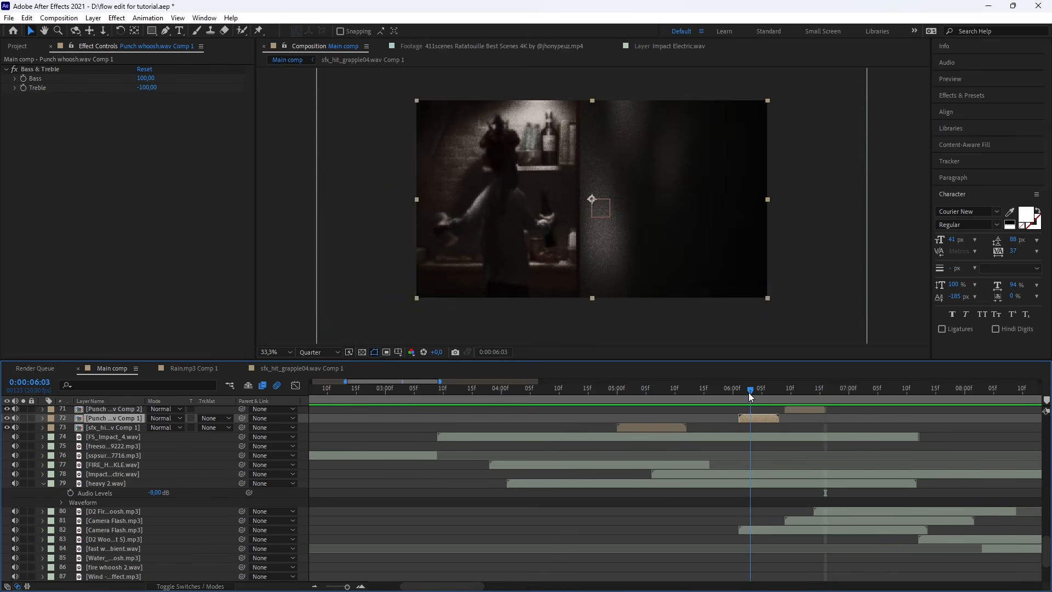
double_click(752, 419)
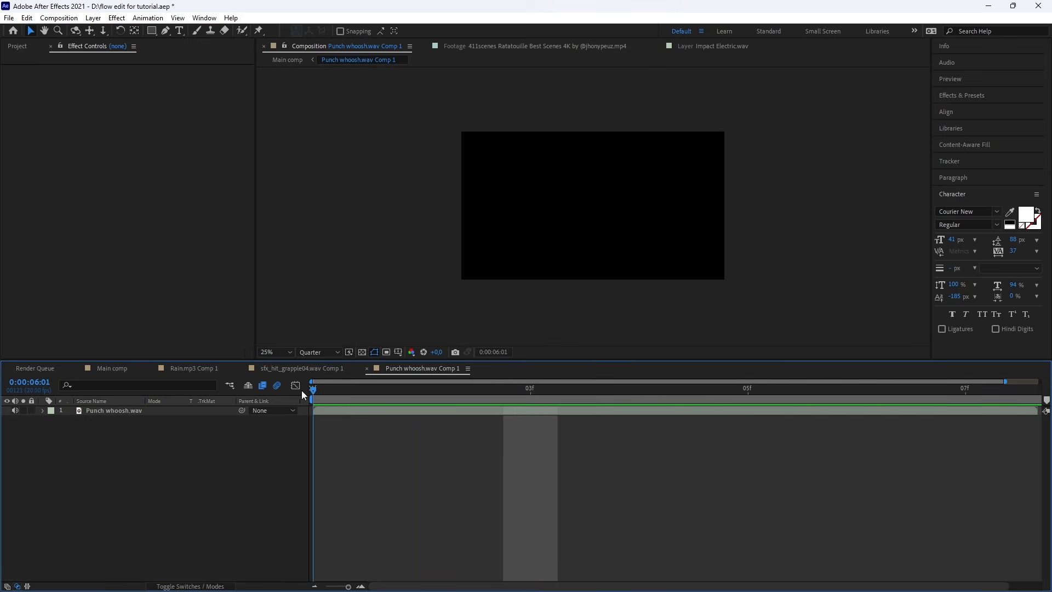
left_click(422, 430)
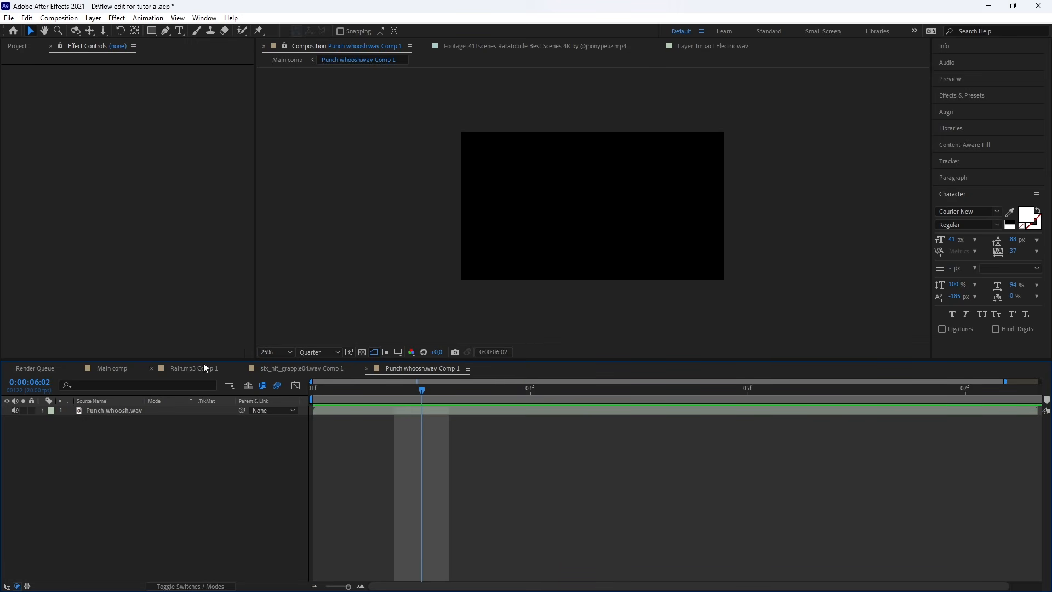
left_click(111, 373)
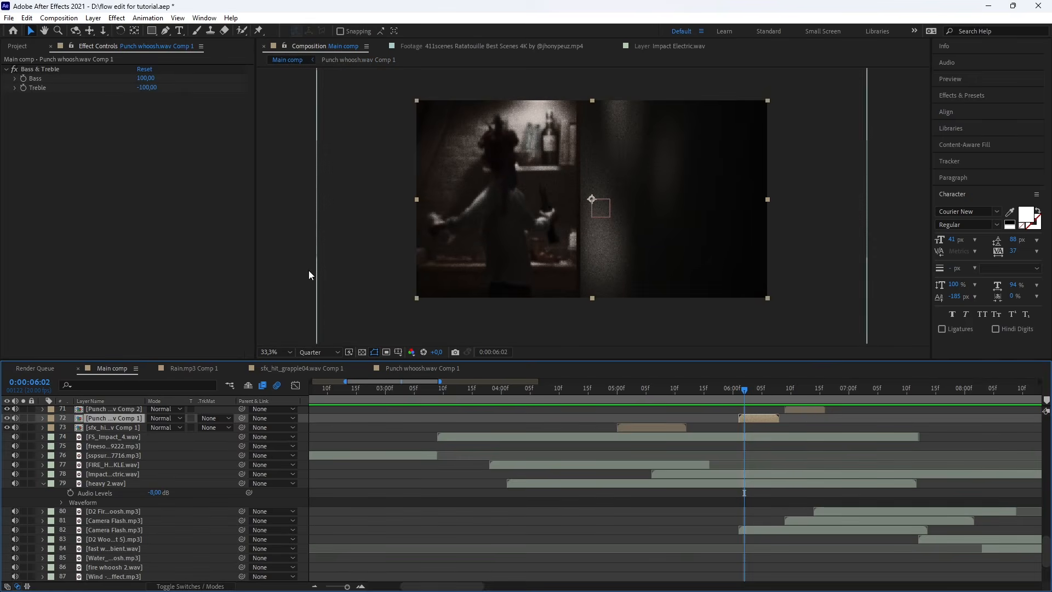
Examine the Bass & Treble effect on Punch whoosh.wav Comp 1 and preview the Main comp from 0:00:05:18.
left_click(92, 87)
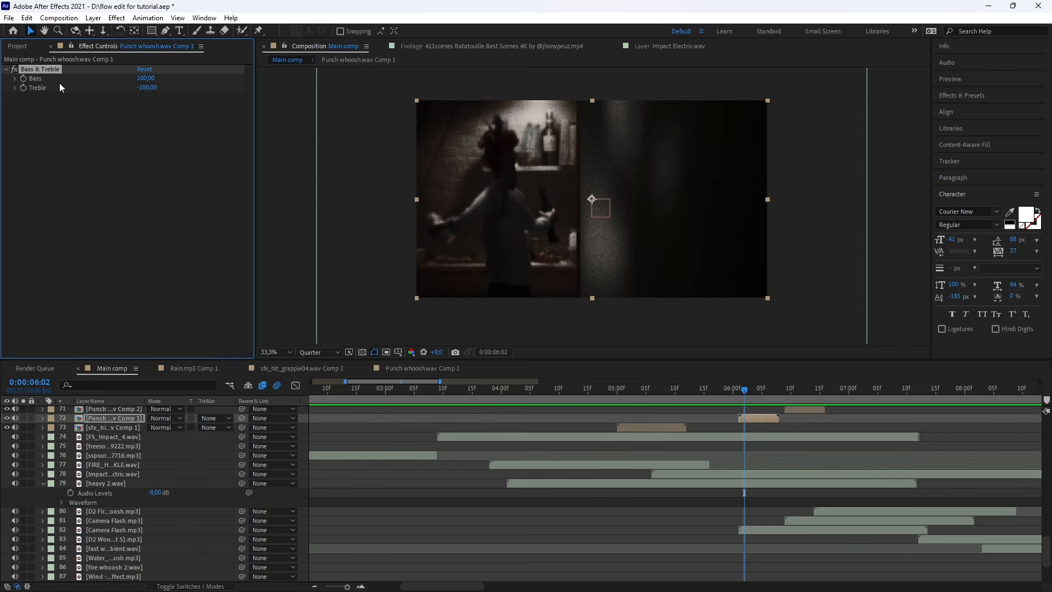
left_click(721, 388)
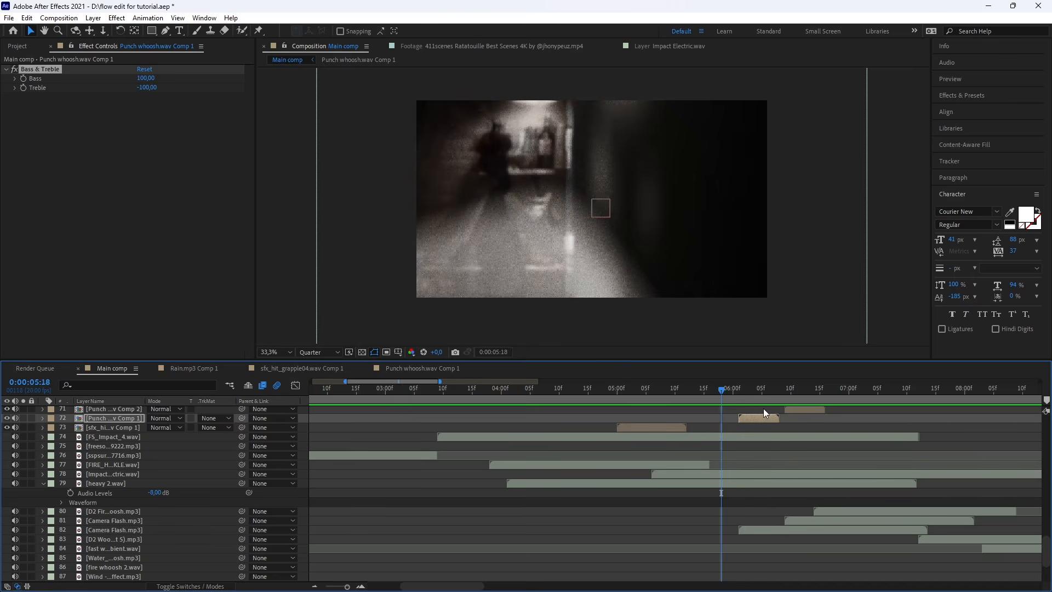
key("space")
Compare the timing of Punch whoosh.wav Comp 2 at 0:00:06:12 with Punch whoosh.wav Comp 1 at 0:00:06:03.
left_click(800, 409)
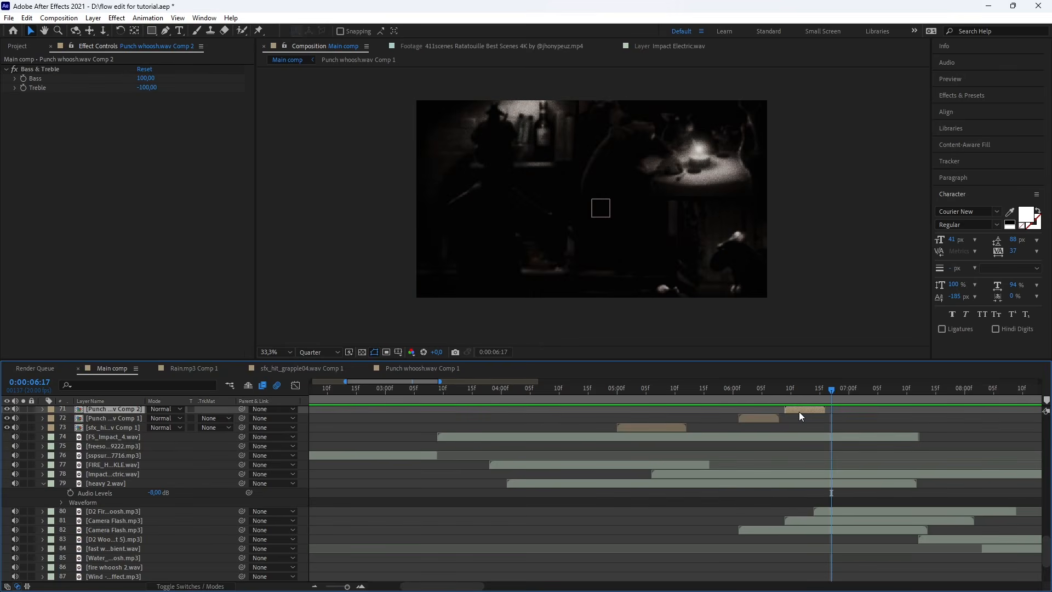
scroll(799, 416, "up", 3)
left_click(802, 390)
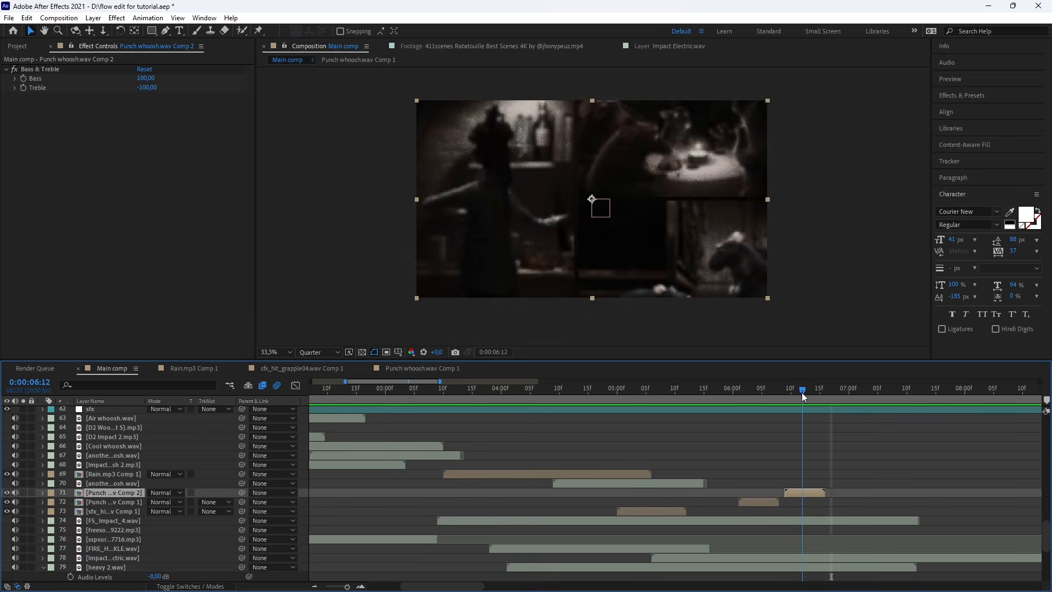
left_click(751, 389)
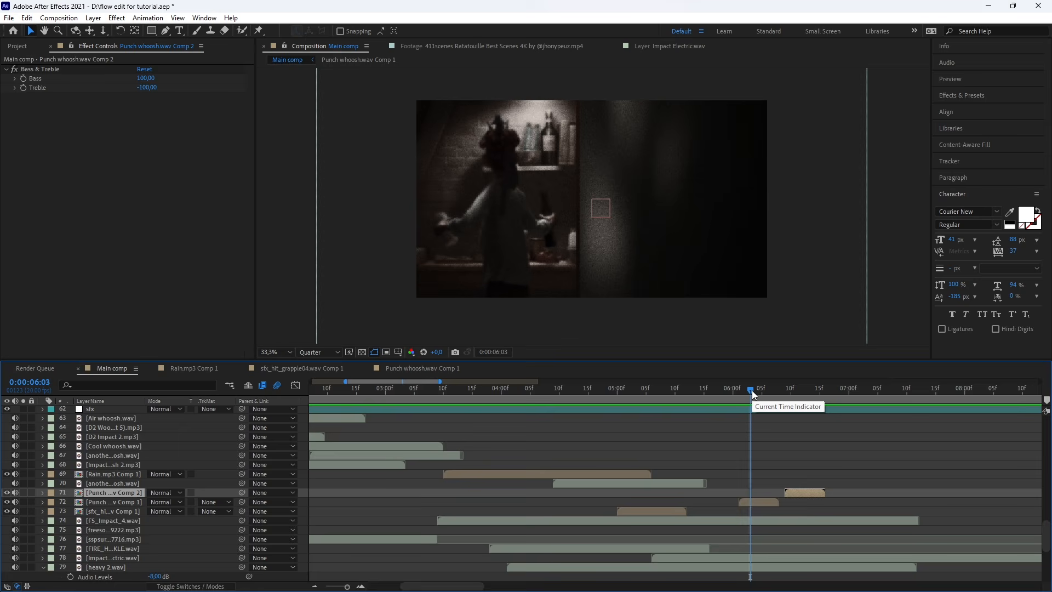
left_click(752, 500)
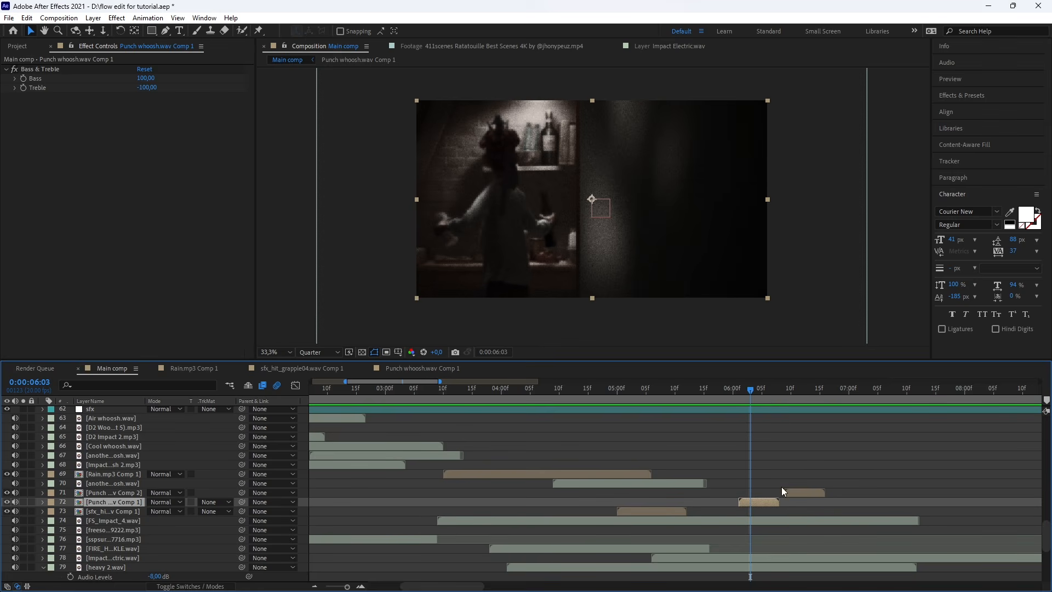
Move to 0:00:06:05 among the layered impact sounds and show the Audio Levels of the Impact Electric.wav layer.
scroll(786, 450, "down", 3)
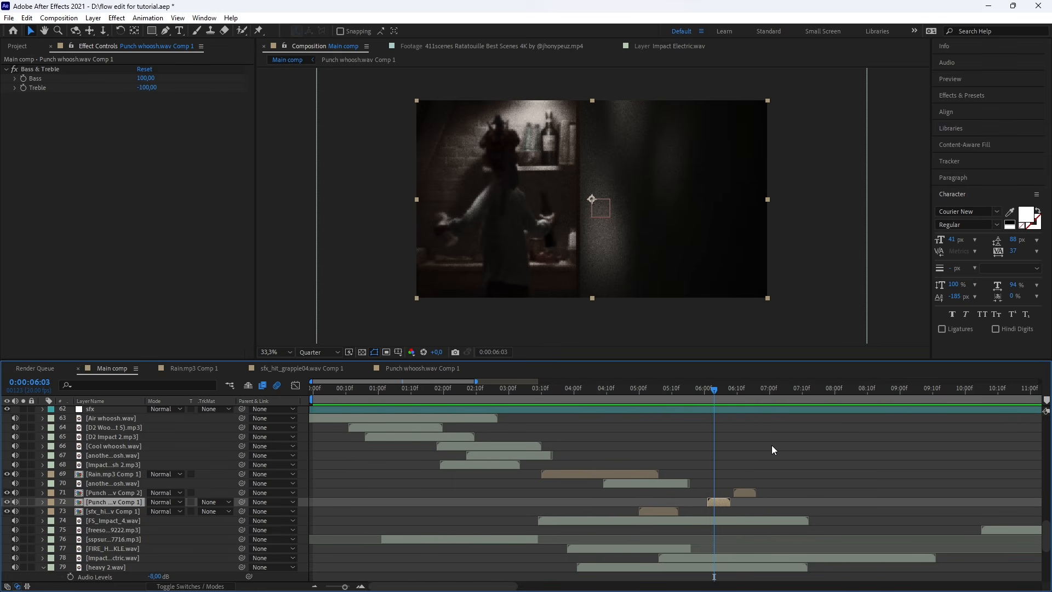
scroll(772, 449, "down", 2)
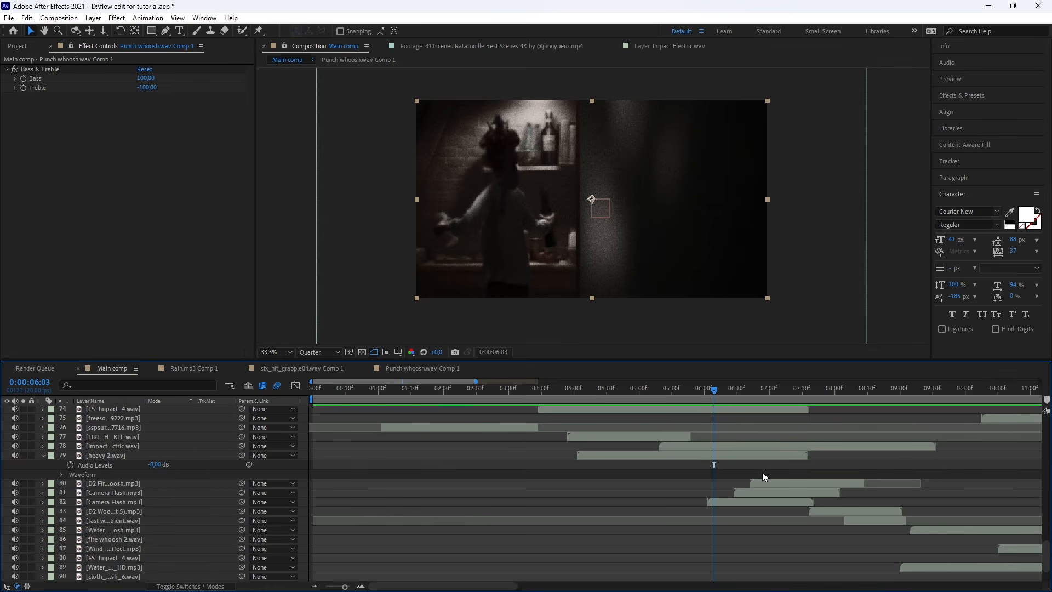
scroll(759, 479, "up", 1)
left_click_drag(713, 390, 726, 389)
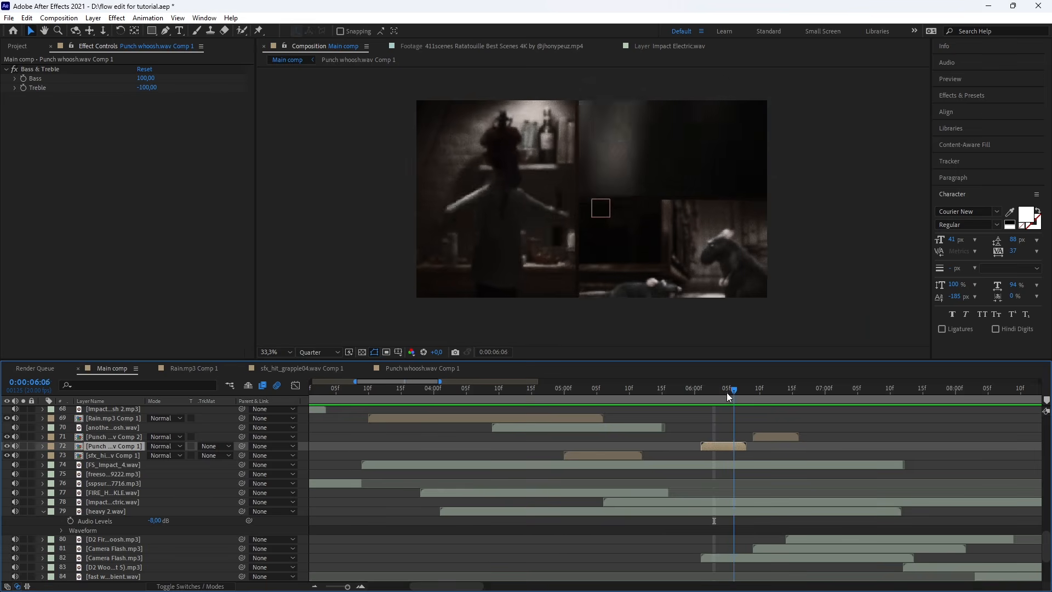
left_click(758, 512)
left_click(763, 502)
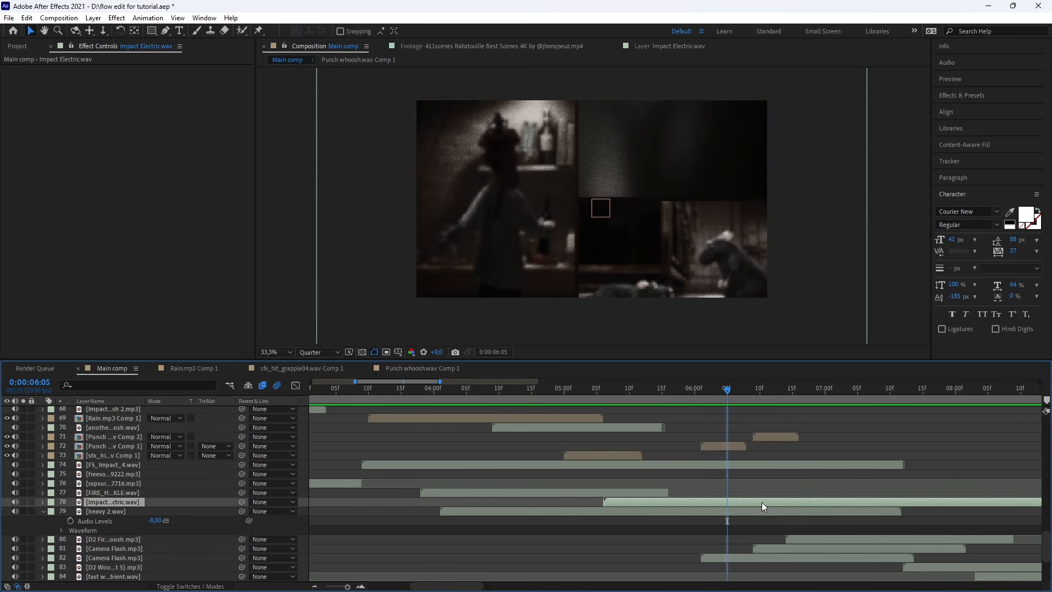
key("l")
key("l")
key("l")
scroll(766, 510, "down", 1)
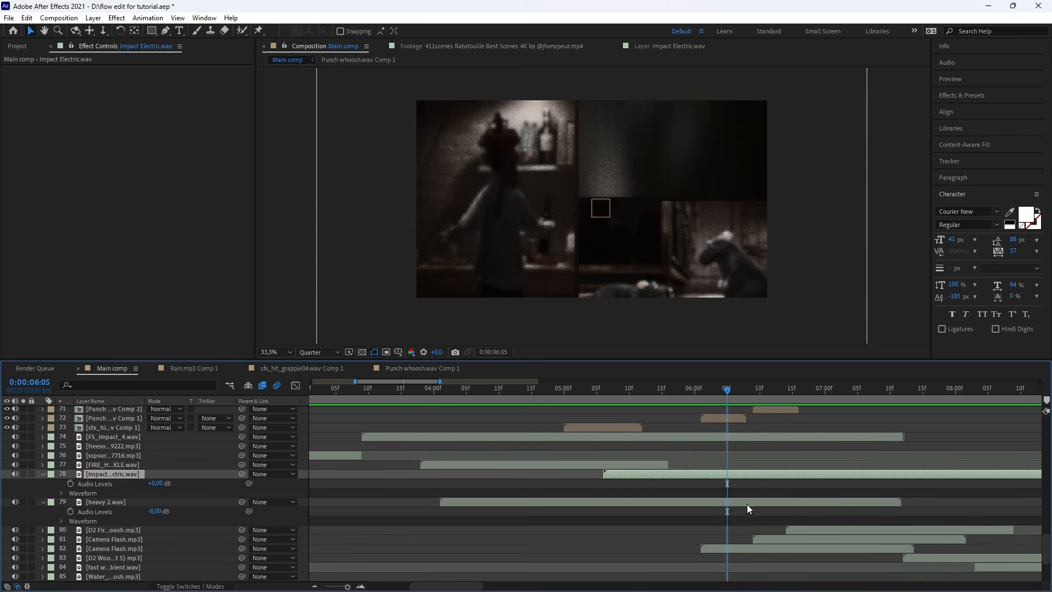
Select the D2 Fire whoosh.mp3 layer and preview the Main comp from its start at 0:00:06:14.
left_click(749, 510)
left_click(724, 550)
left_click(879, 533)
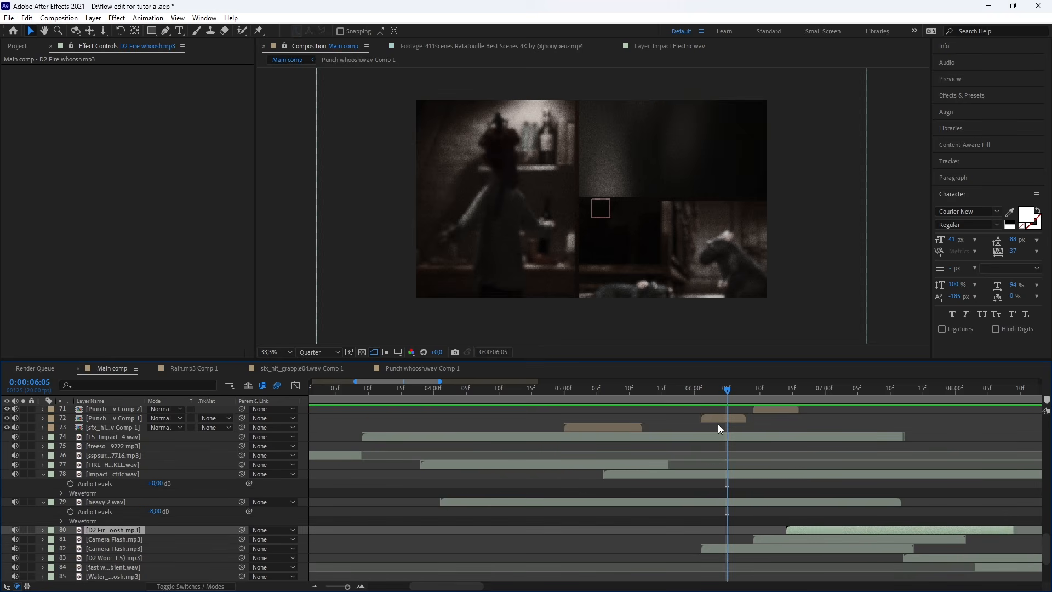
left_click_drag(728, 397, 836, 398)
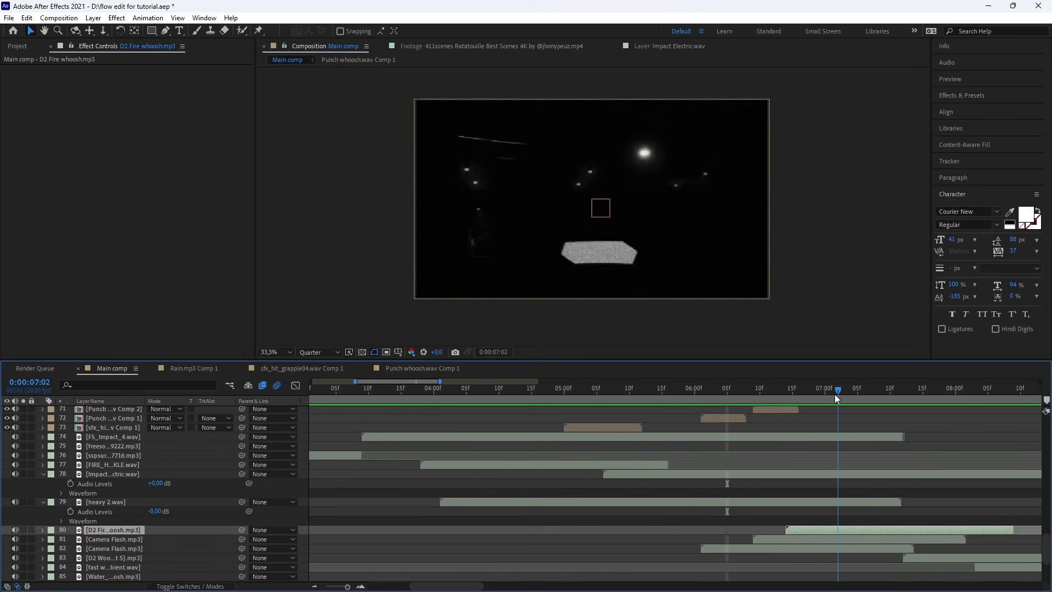
key("i")
key("space")
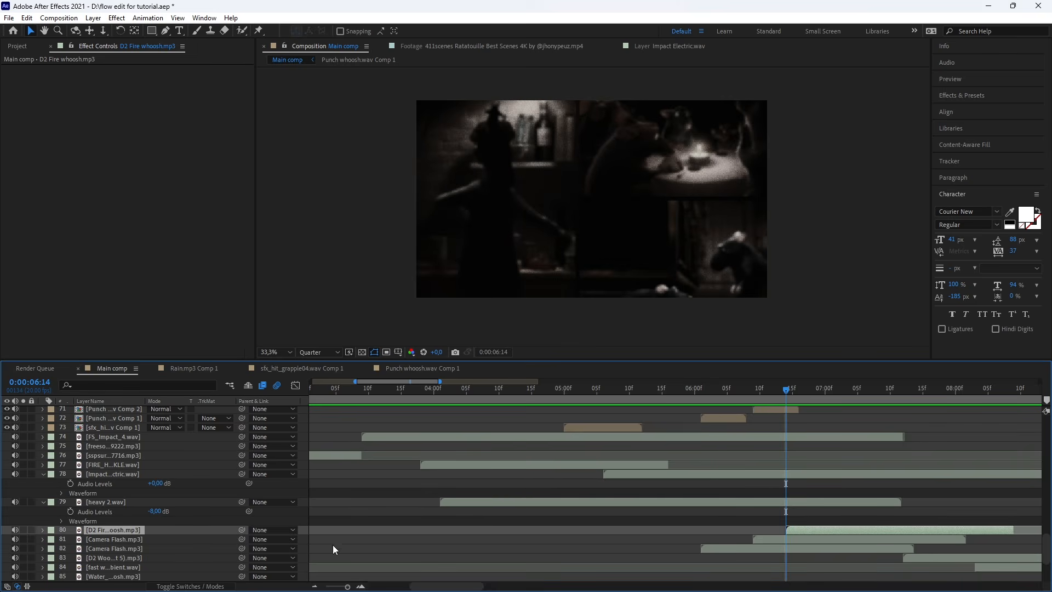
Move to 0:00:06:16, open the D2 Fire whoosh.mp3 layer on its own, and return to the Main comp.
scroll(606, 498, "down", 4)
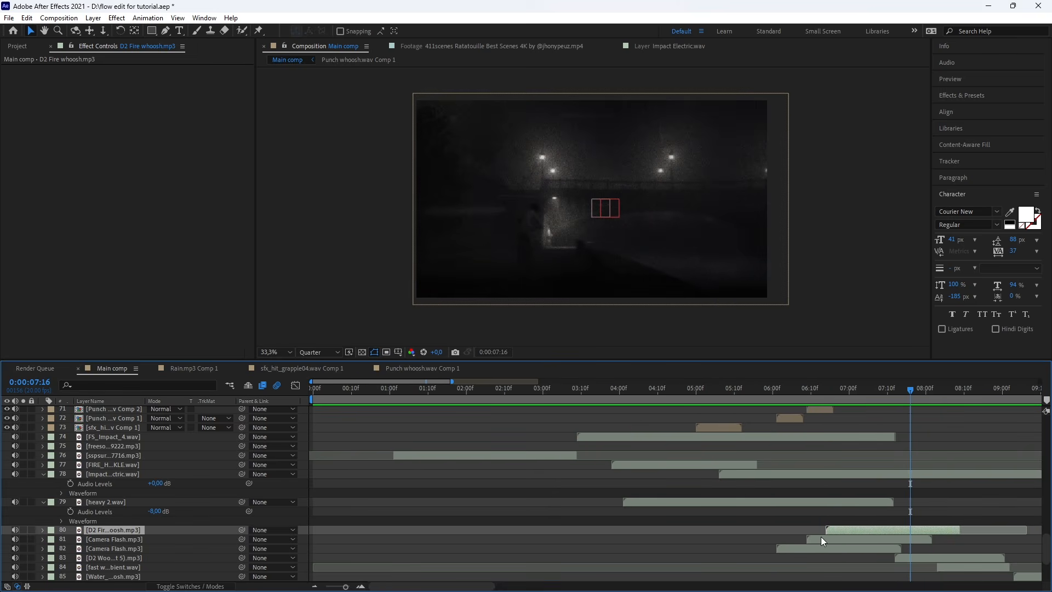
scroll(494, 503, "down", 2)
scroll(489, 489, "up", 3)
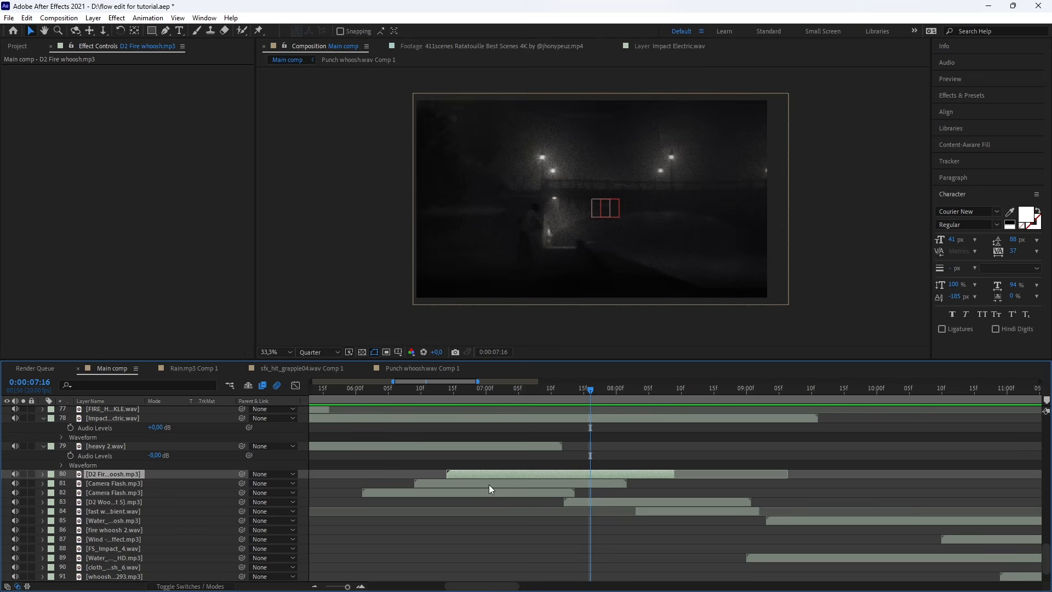
left_click_drag(563, 384, 460, 389)
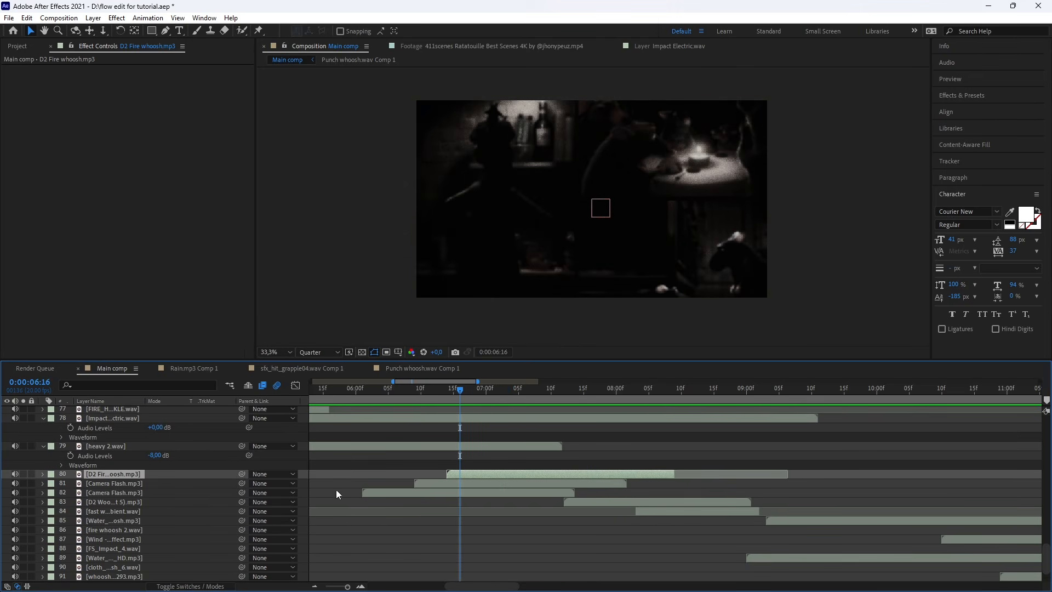
double_click(480, 473)
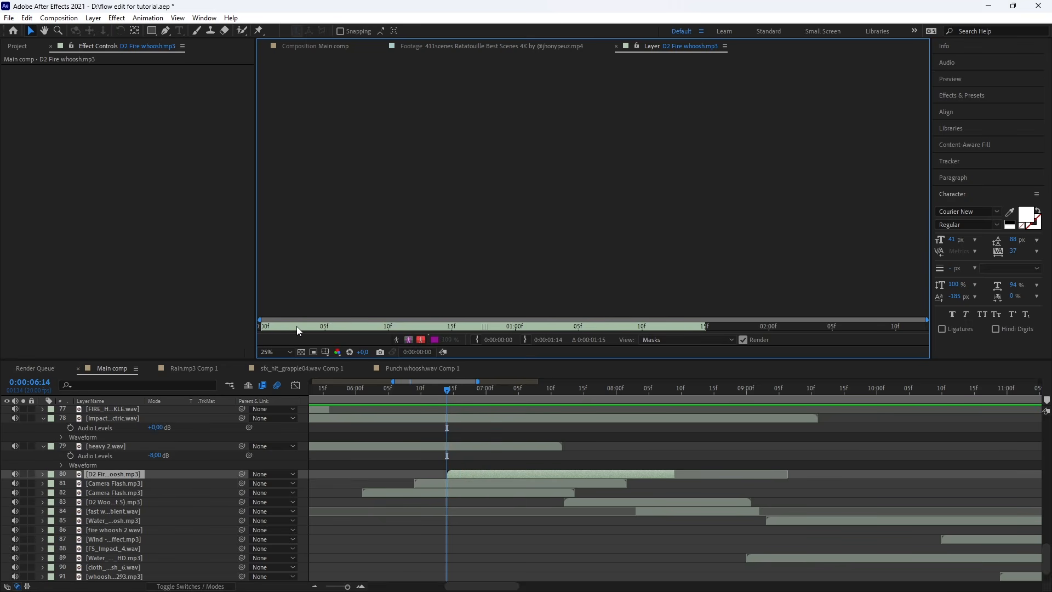
left_click(310, 46)
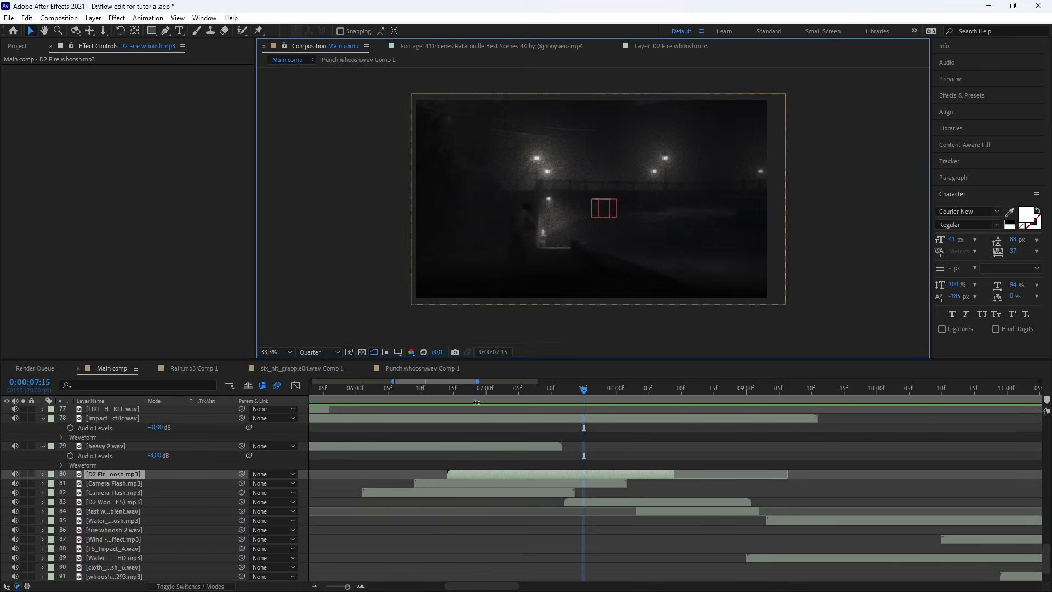
Show the waveform of D2 Fire whoosh.mp3 and preview the Main comp from 0:00:06:14 and from 0:00:07:06.
left_click(469, 478)
key("i")
key("l")
key("l")
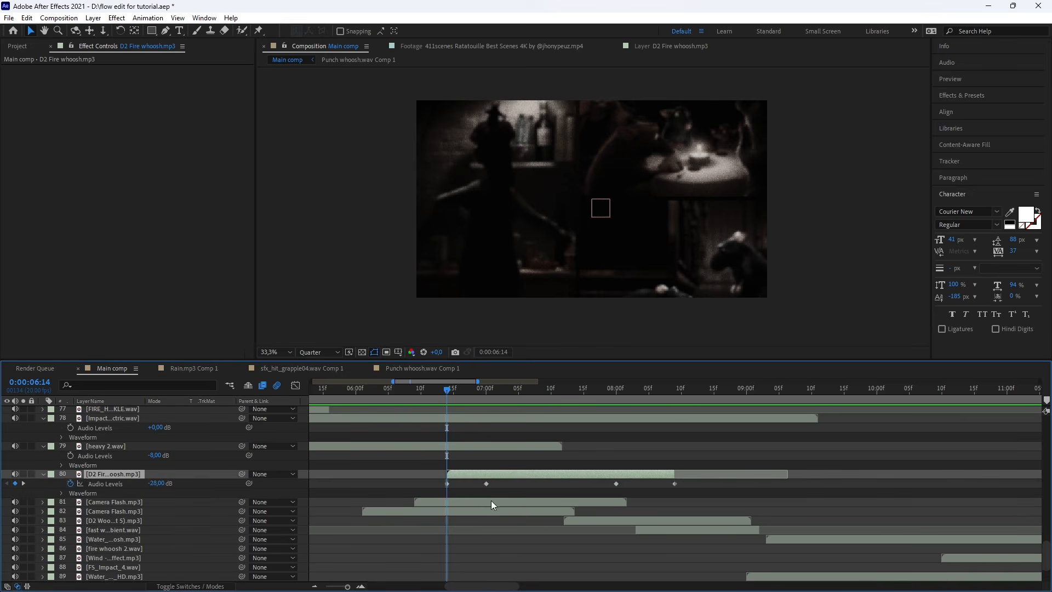
key("space")
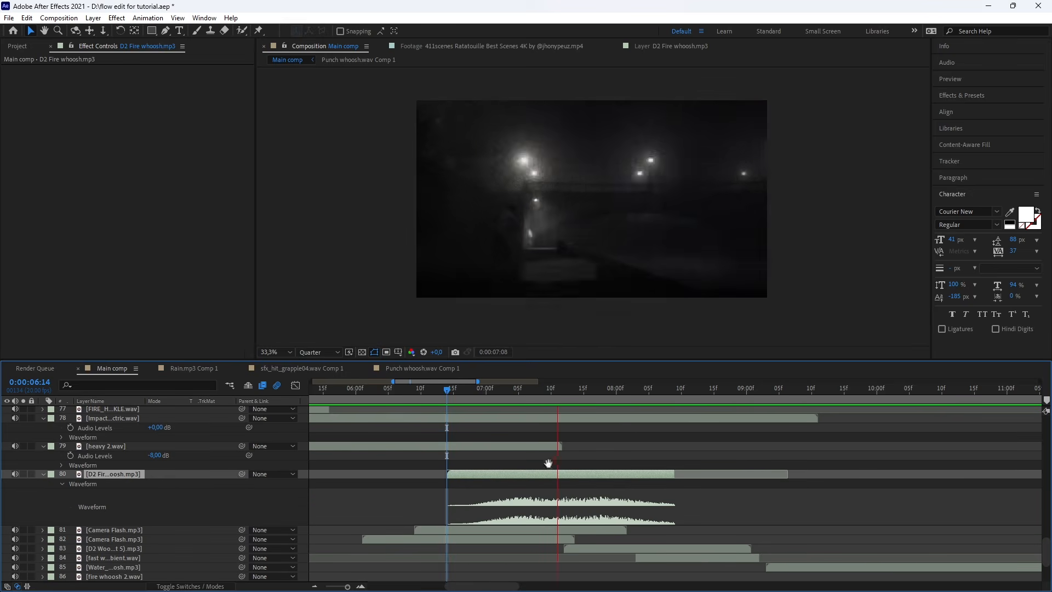
key("space")
left_click_drag(571, 386, 525, 389)
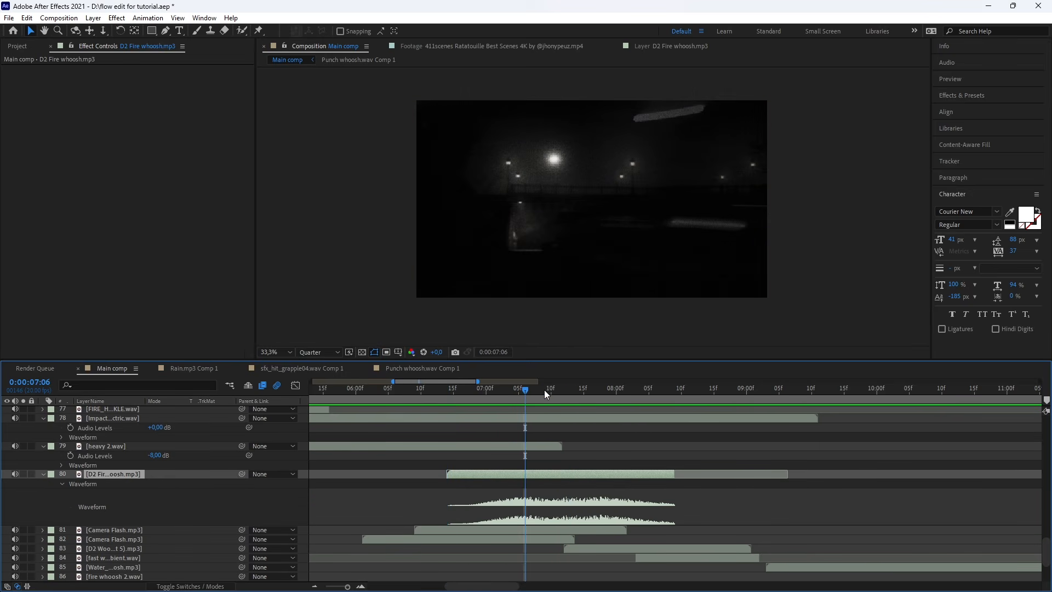
key("space")
key("space")
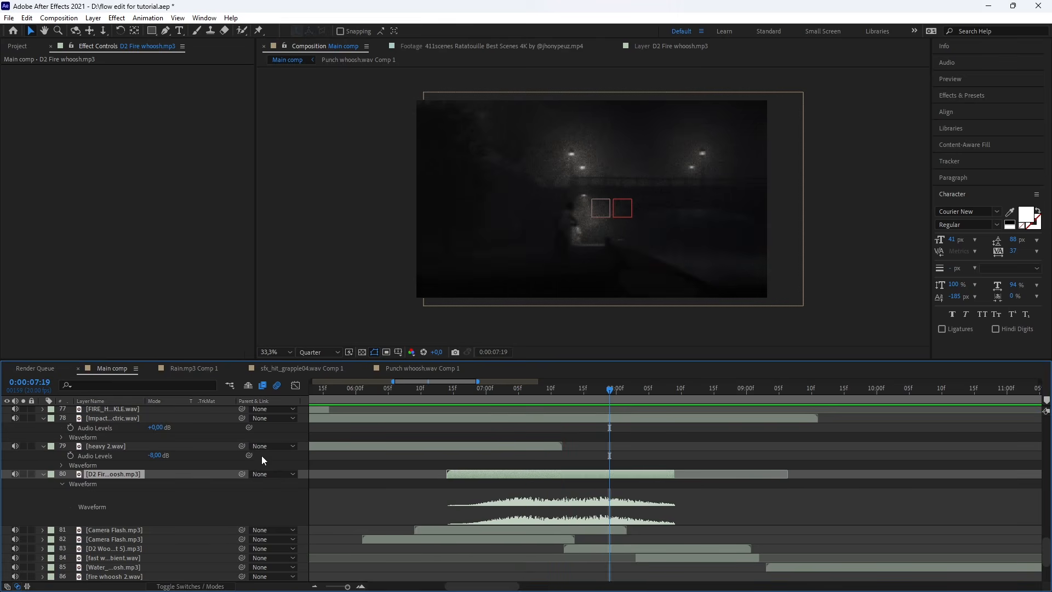
Examine the first two Audio Levels keyframes of D2 Fire whoosh.mp3 at 0:00:06:14 and 0:00:07:00.
key("l")
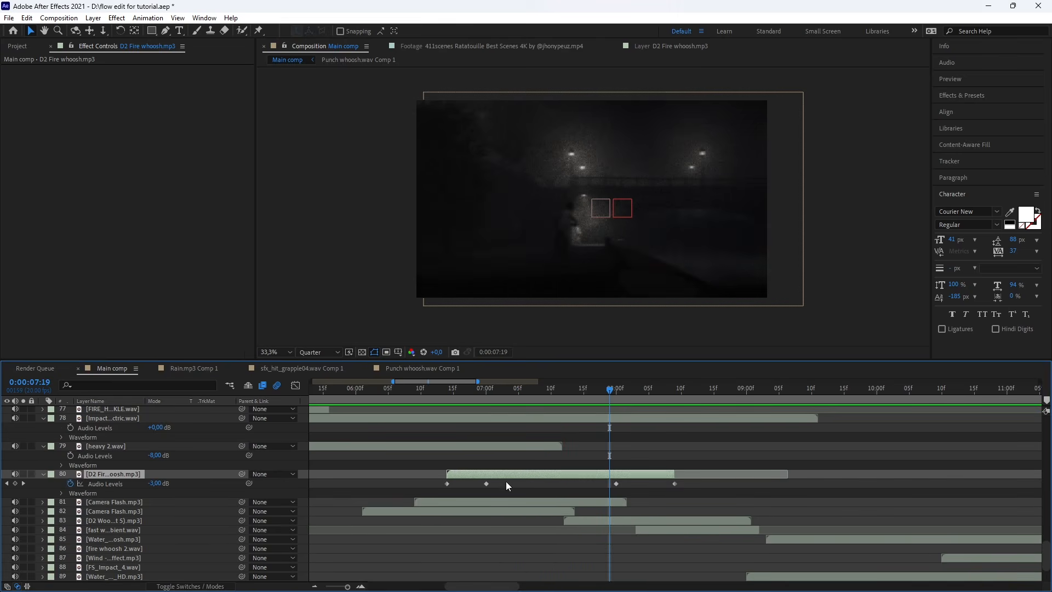
left_click_drag(520, 485, 311, 509)
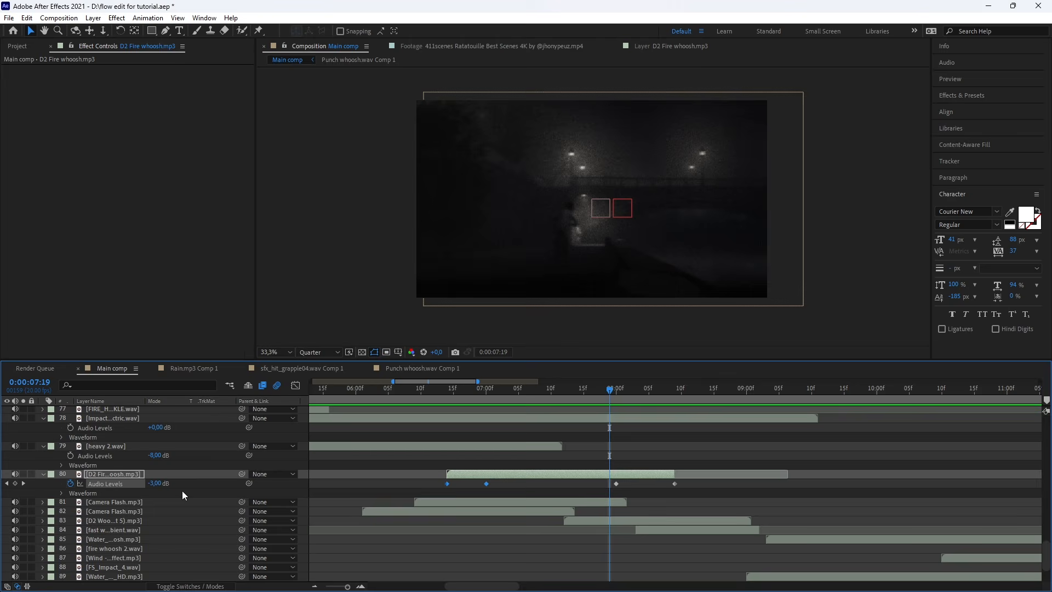
left_click_drag(474, 389, 454, 389)
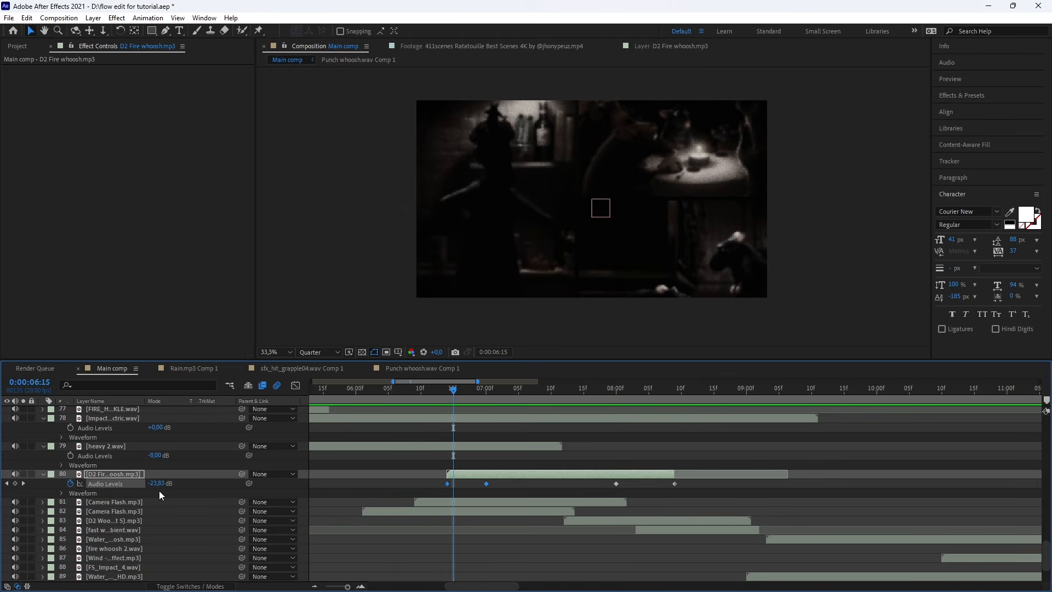
left_click(447, 390)
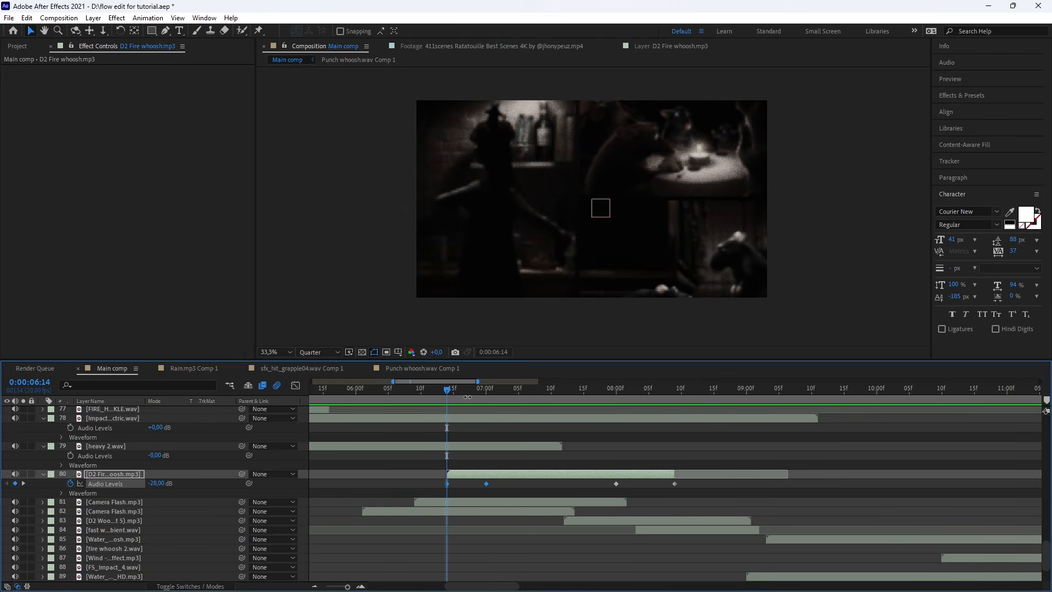
left_click(481, 390)
Examine the D2 Fire whoosh.mp3 waveform around 0:00:07:00 and collapse the layer again.
key("l")
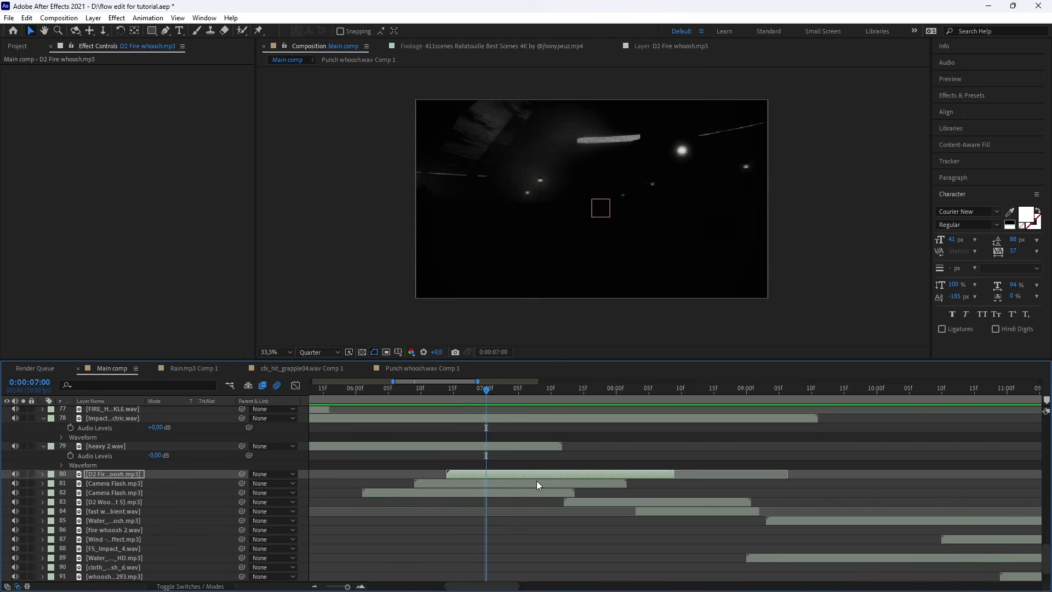
key("l")
key("l")
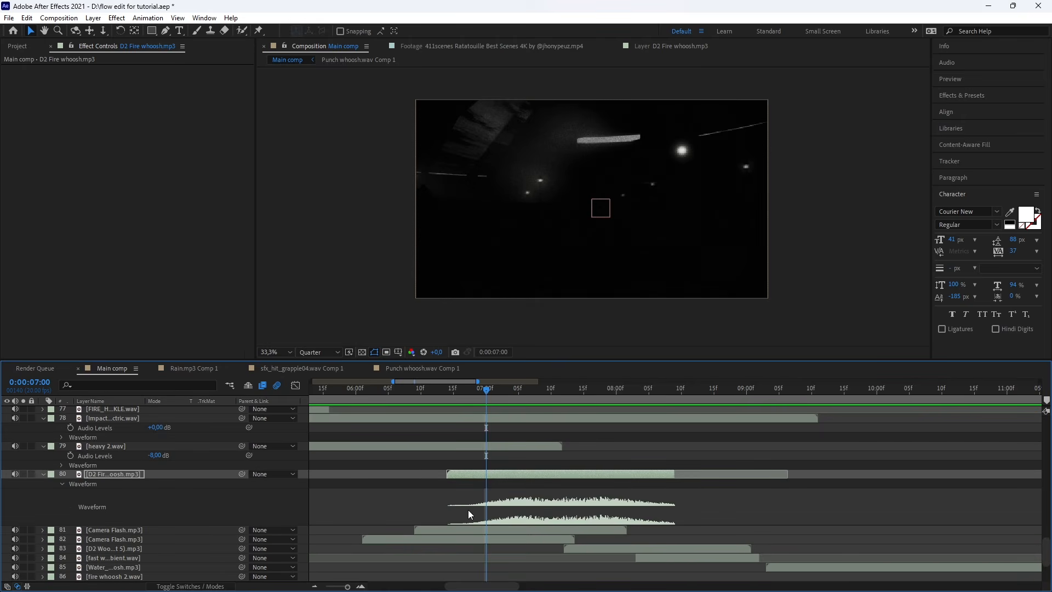
key("l")
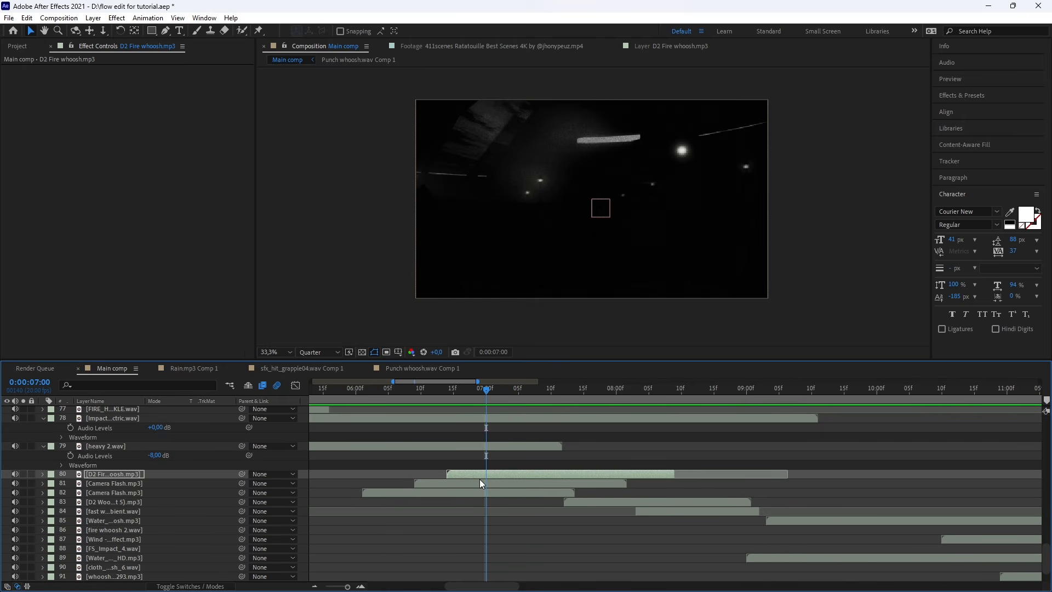
Check the Camera Flash.mp3 and D2 Fire whoosh.mp3 layers, and show the waveform of Impact Electric.wav.
left_click(480, 484)
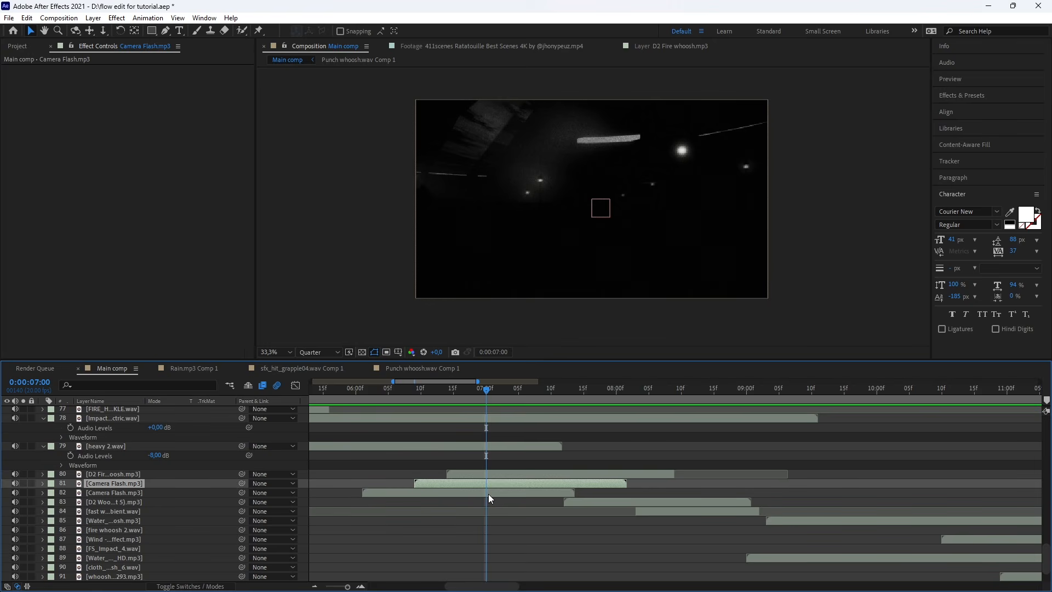
left_click(530, 474)
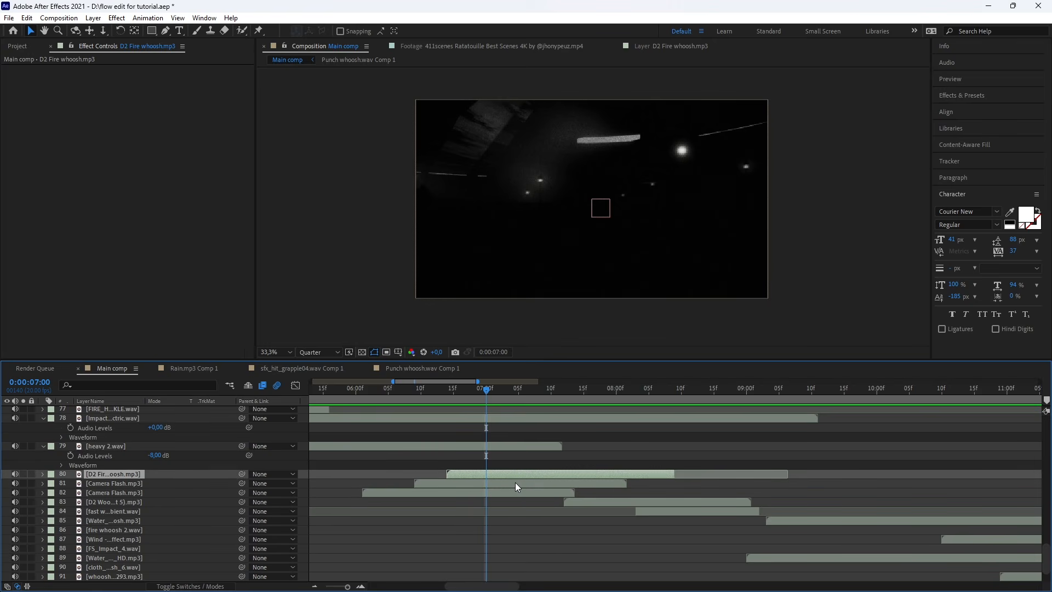
left_click(515, 483)
scroll(515, 482, "up", 2)
left_click(524, 477)
left_click(526, 475)
key("l")
key("l")
key("l")
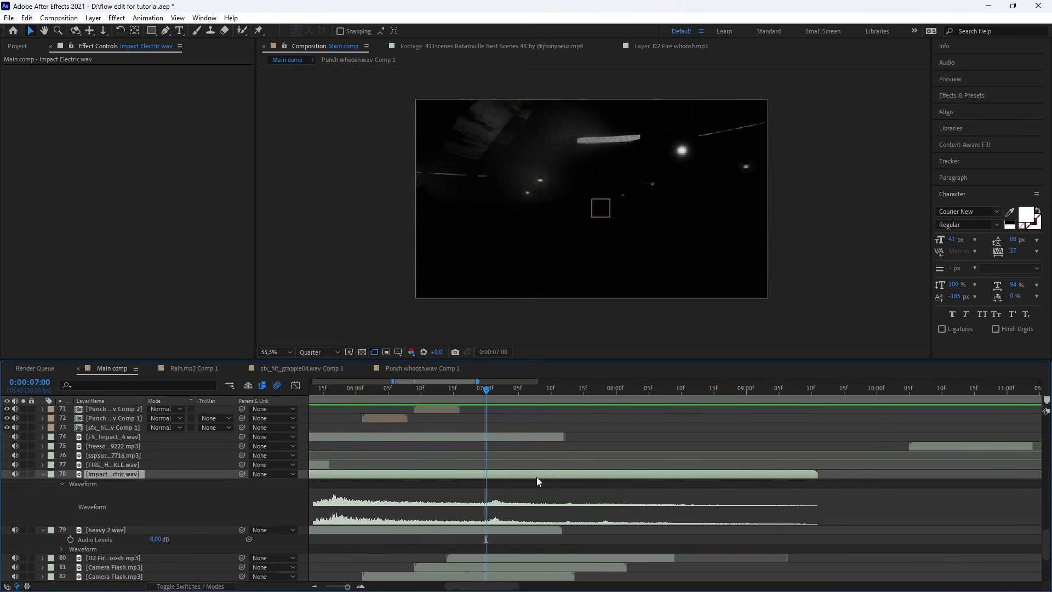
Show the waveform of the FS_Impact_4.wav layer.
scroll(518, 468, "up", 1)
left_click(515, 463)
key("l")
key("l")
key("l")
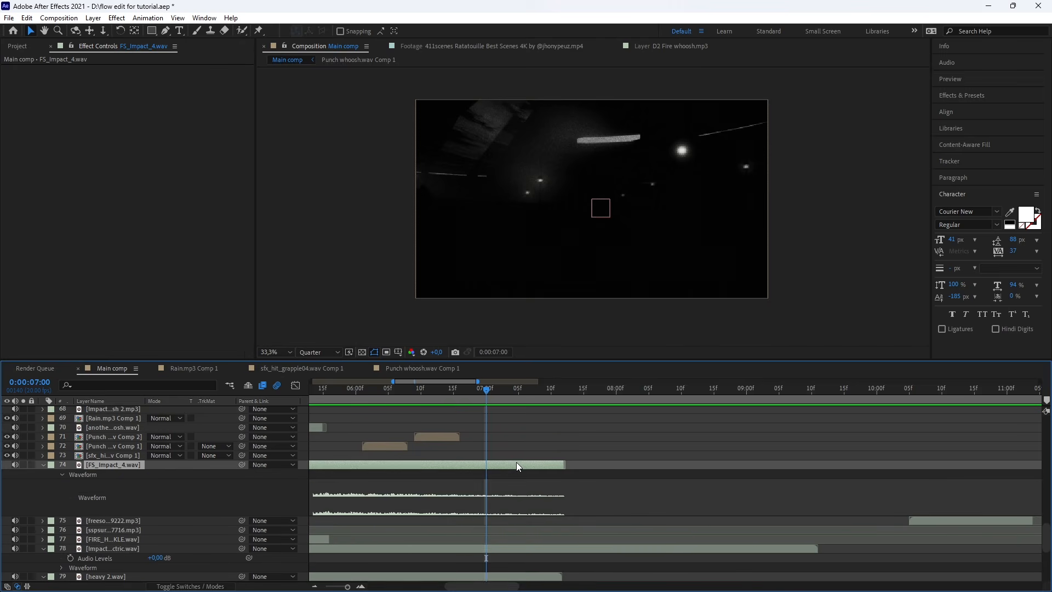
Move to 0:00:08:03 and show the waveform of the D2 Woosh (Fast 5).mp3 layer.
scroll(517, 469, "down", 1)
scroll(517, 471, "down", 2)
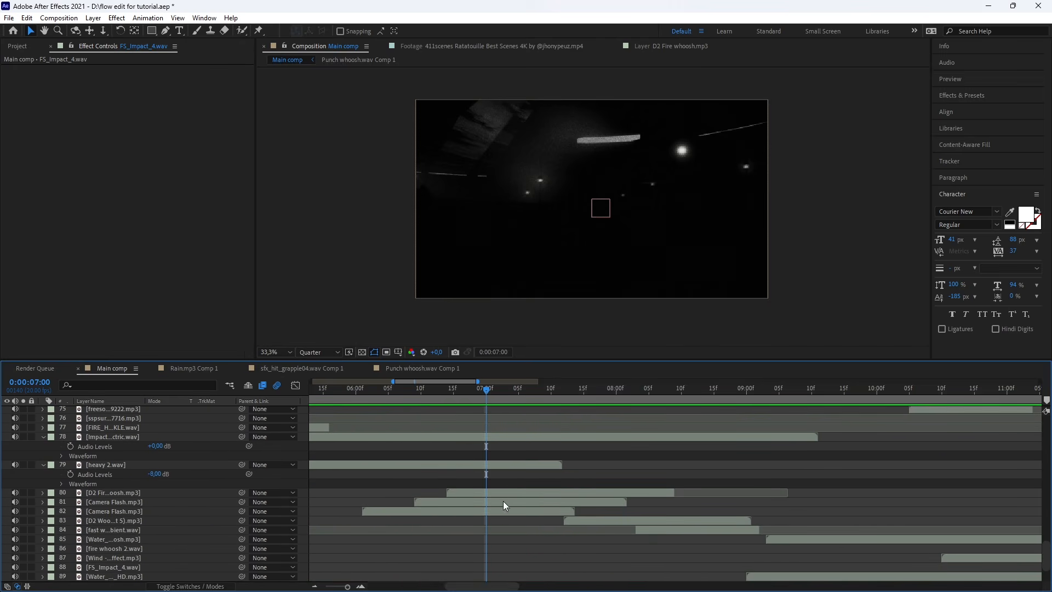
left_click_drag(489, 389, 635, 403)
left_click(594, 519)
key("l")
key("l")
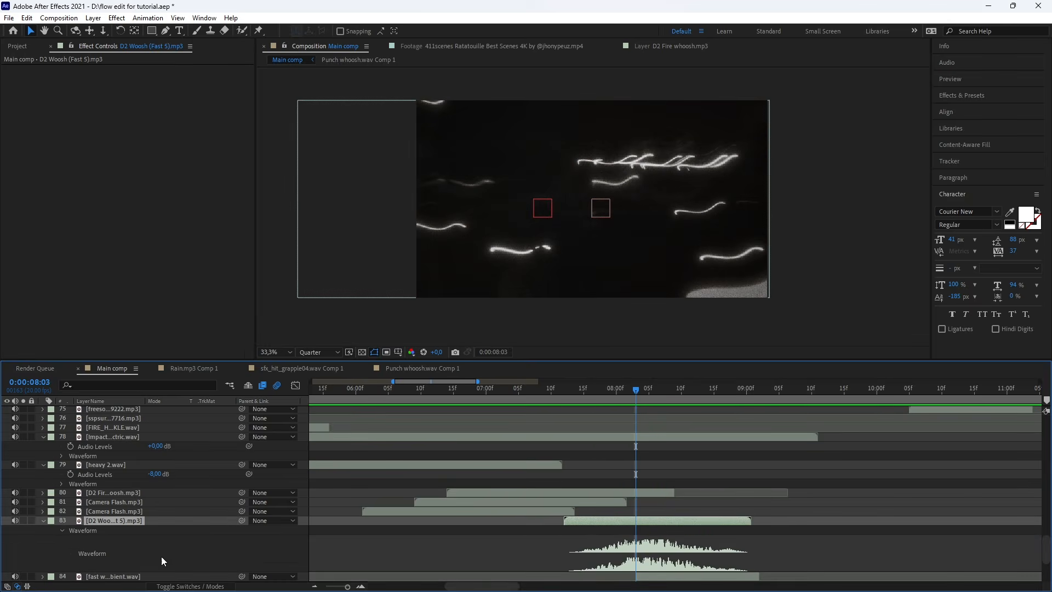
Open D2 Woosh (Fast 5).mp3 on its own, then preview the Main comp from the layer's start at 0:00:07:12.
double_click(101, 522)
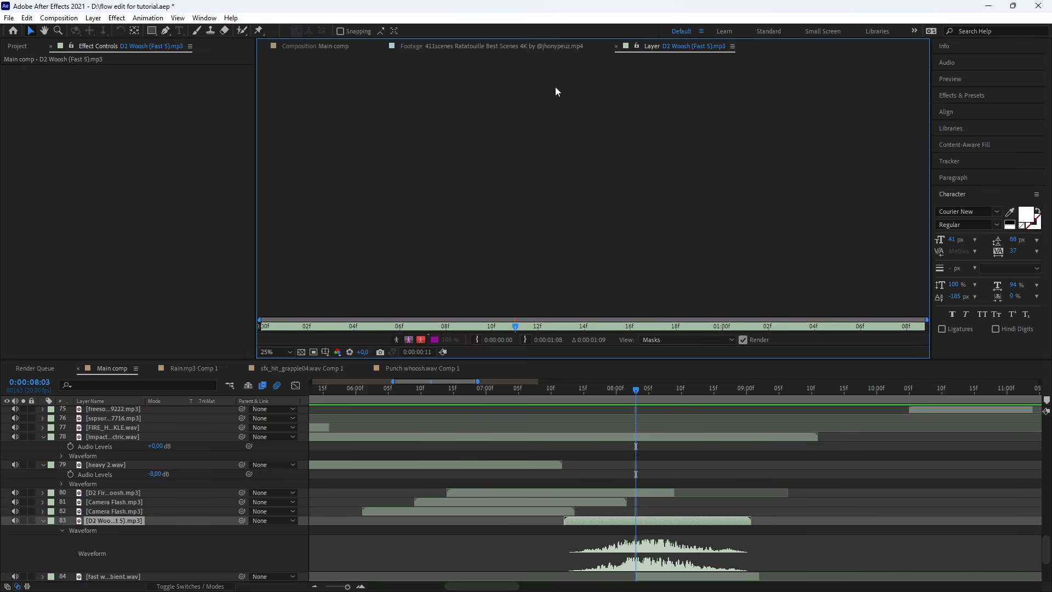
left_click(306, 46)
left_click_drag(633, 390, 564, 390)
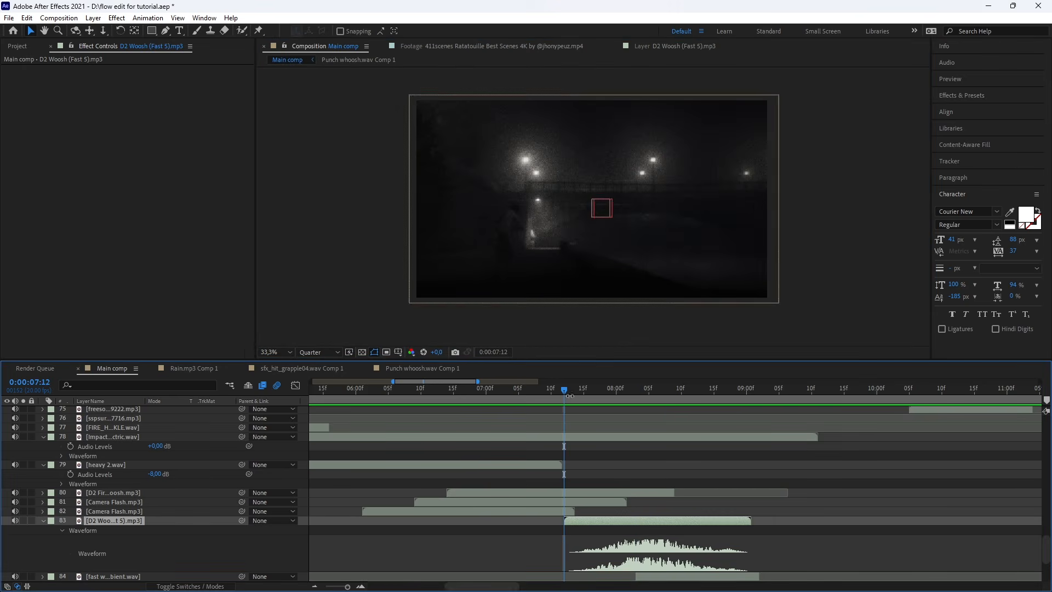
key("space")
scroll(657, 477, "down", 3)
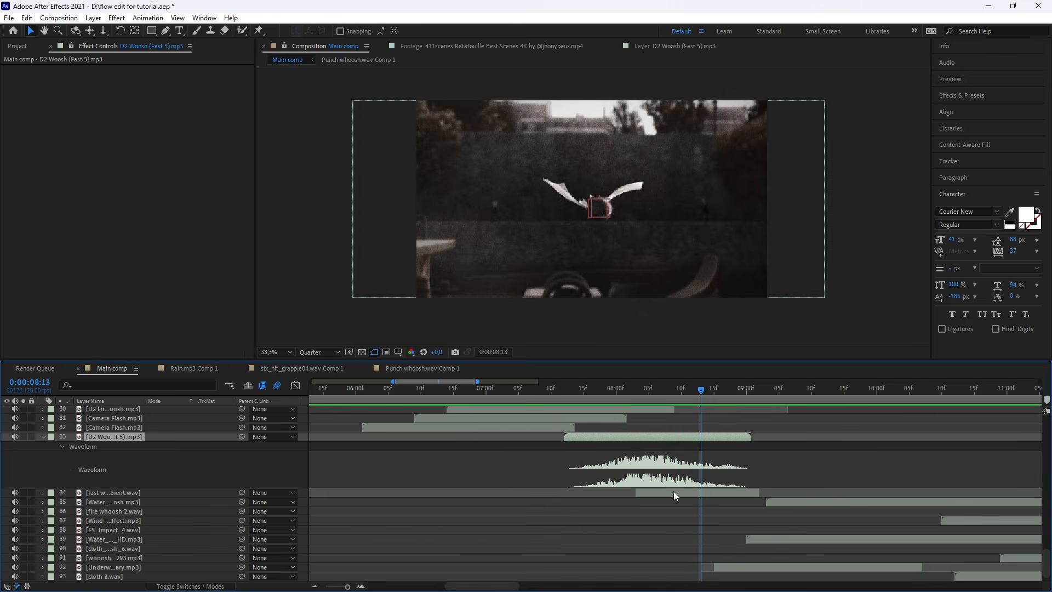
Open the fast wind ambient.wav layer on its own, return to the Main comp and preview it from 0:00:08:03.
scroll(674, 449, "up", 15)
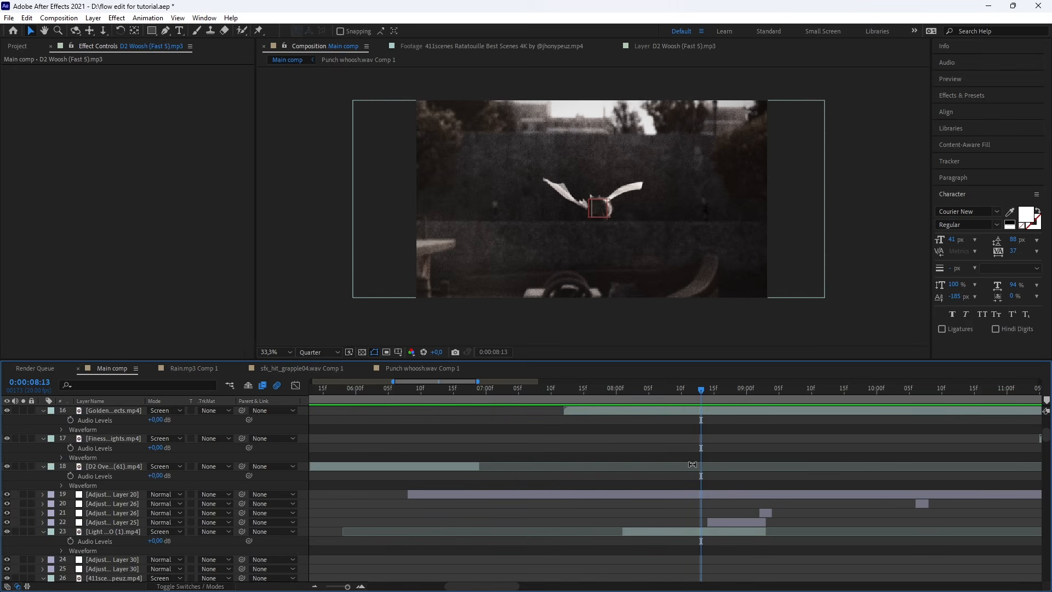
scroll(645, 482, "down", 15)
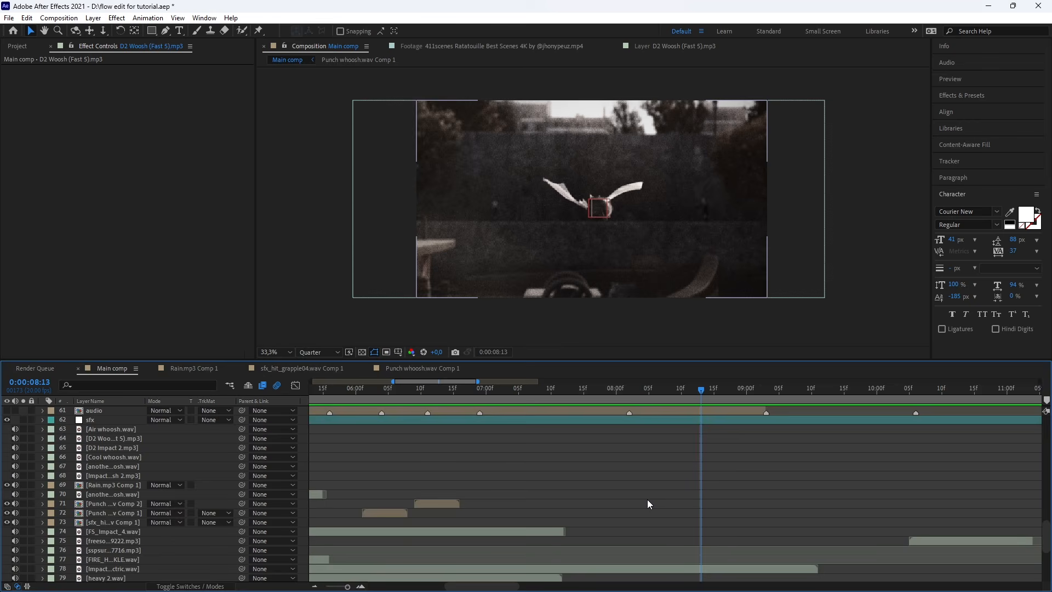
left_click(708, 477)
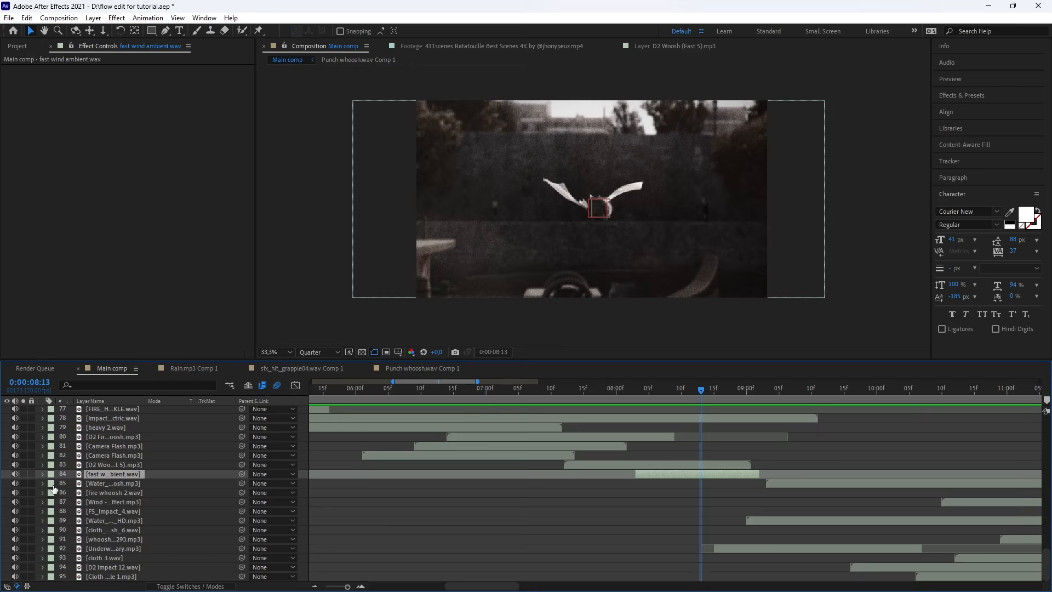
double_click(678, 473)
left_click(310, 46)
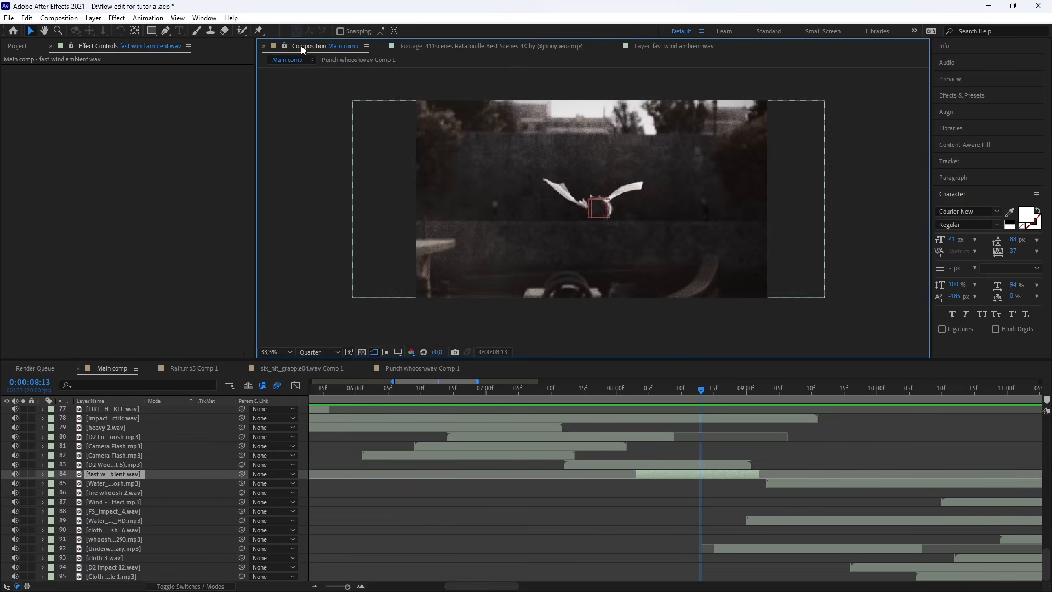
left_click_drag(701, 393, 652, 393)
key("space")
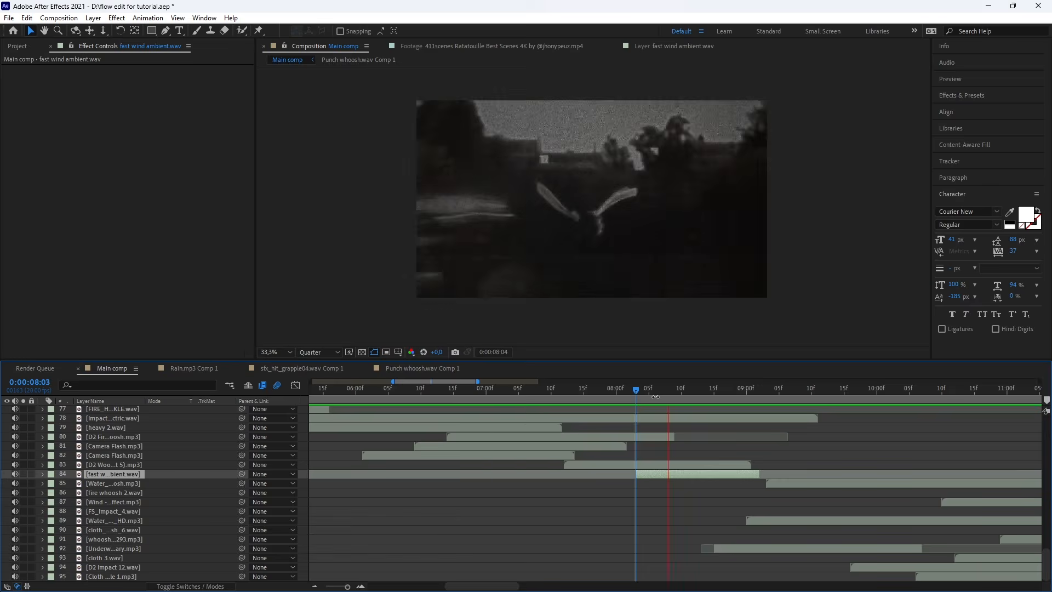
key("space")
Examine the Audio Levels keyframes of the fast wind ambient.wav layer.
key("l")
key("l")
key("l")
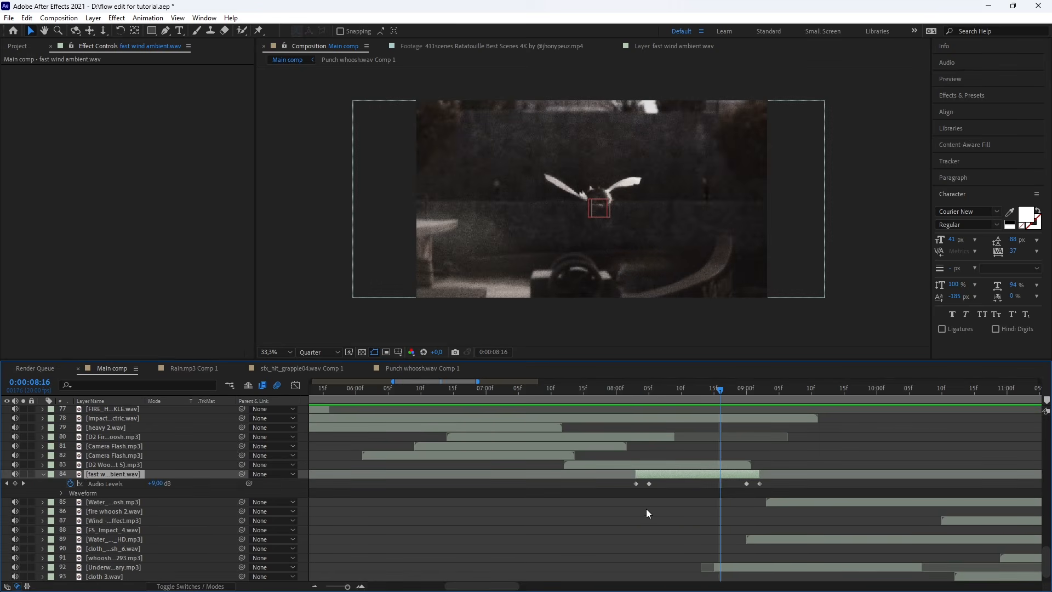
left_click(677, 509)
Move to 0:00:09:00 and examine the timing of the sound layers around that point across the whole Main comp.
scroll(681, 505, "up", 10)
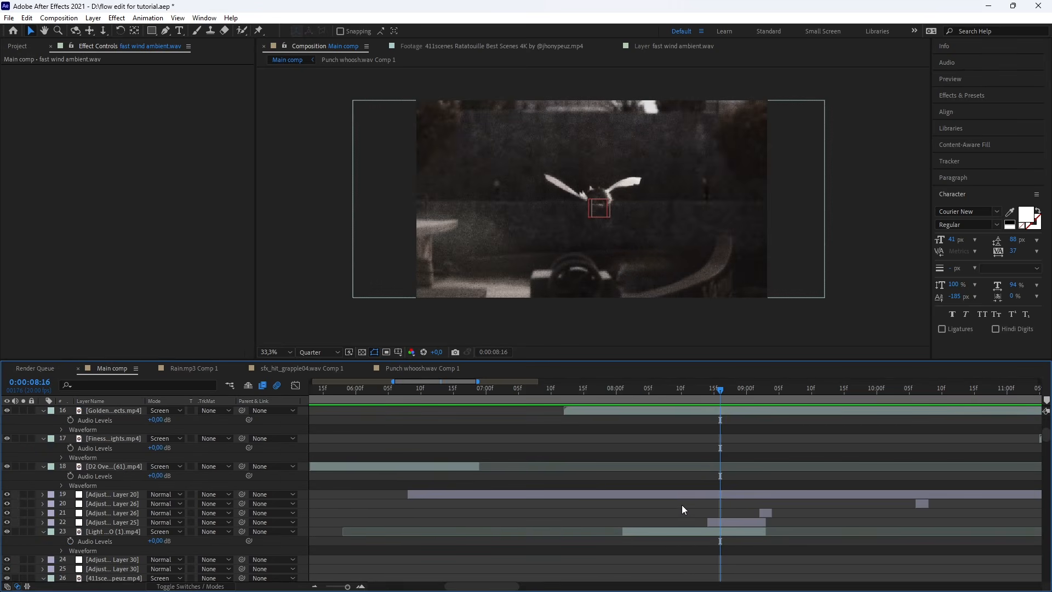
scroll(691, 498, "down", 10)
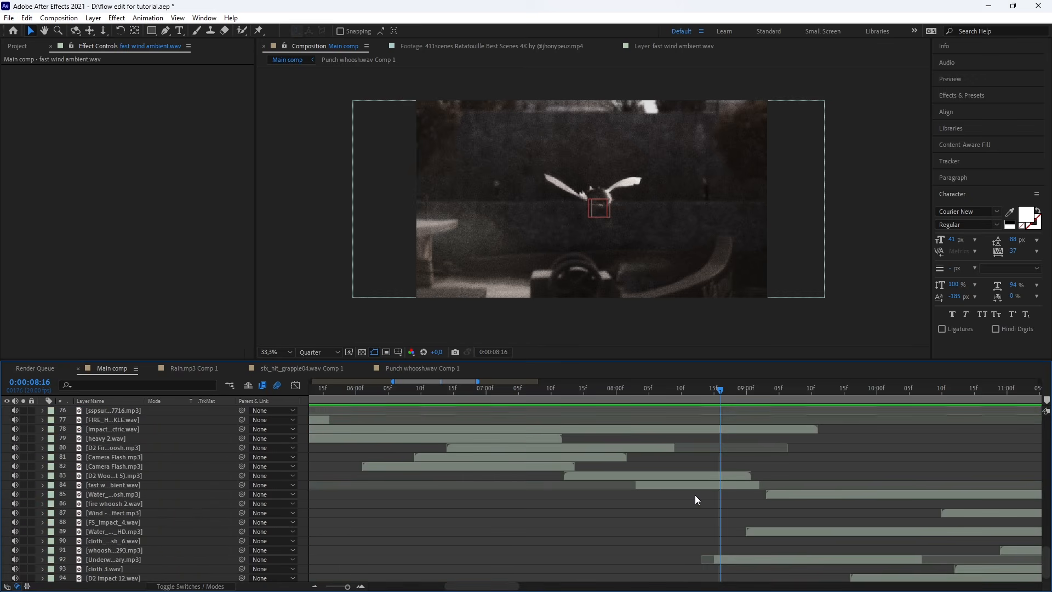
left_click_drag(720, 389, 747, 399)
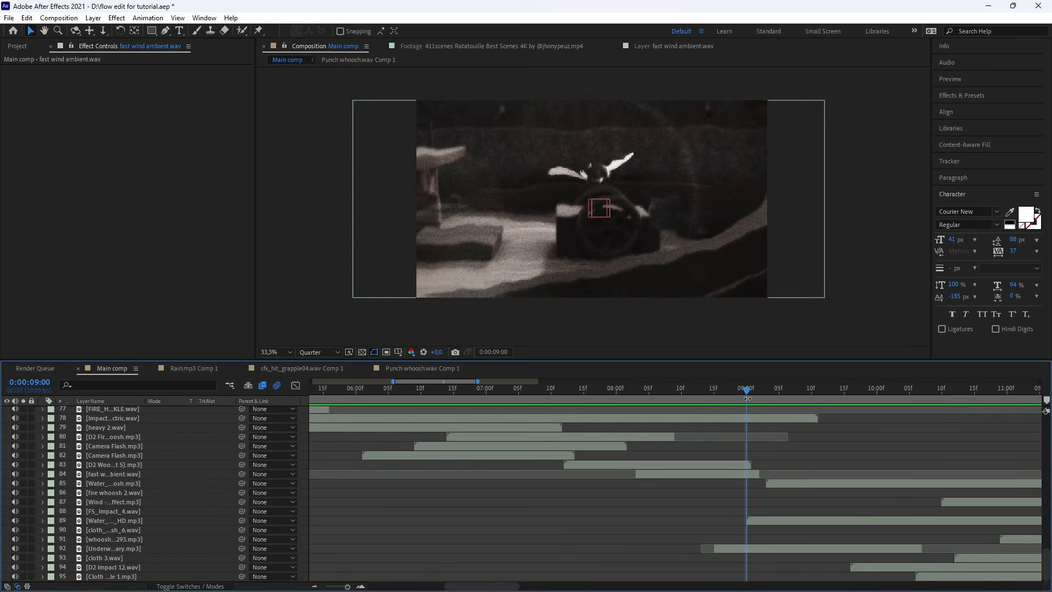
scroll(751, 560, "down", 5)
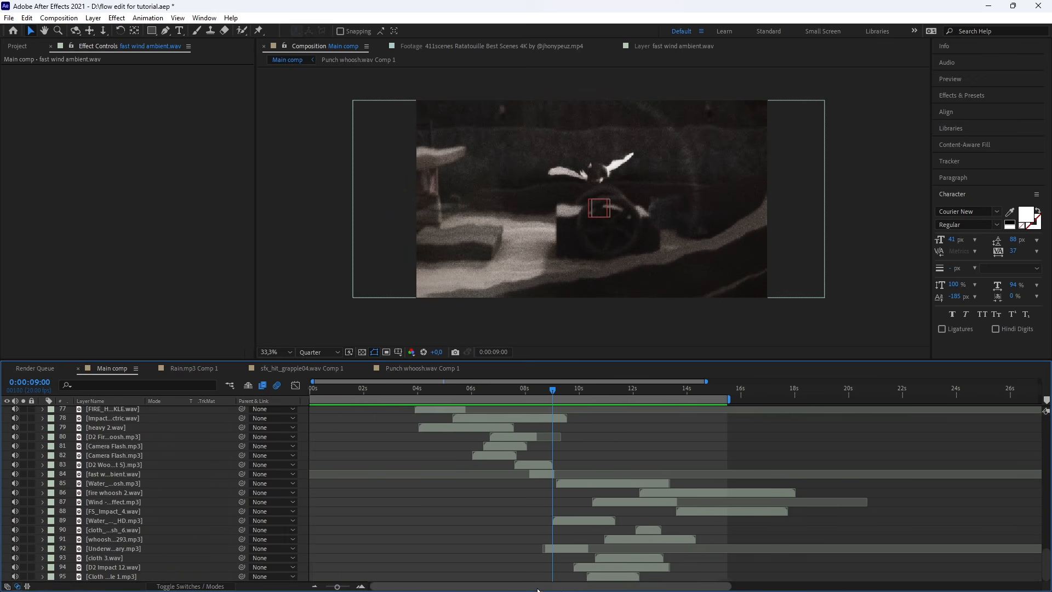
Preview the Main comp from 0:00:09:00, then check the Underwater Sound Effects Library.mp3 layer's placement around 0:00:09:04.
scroll(539, 530, "up", 5)
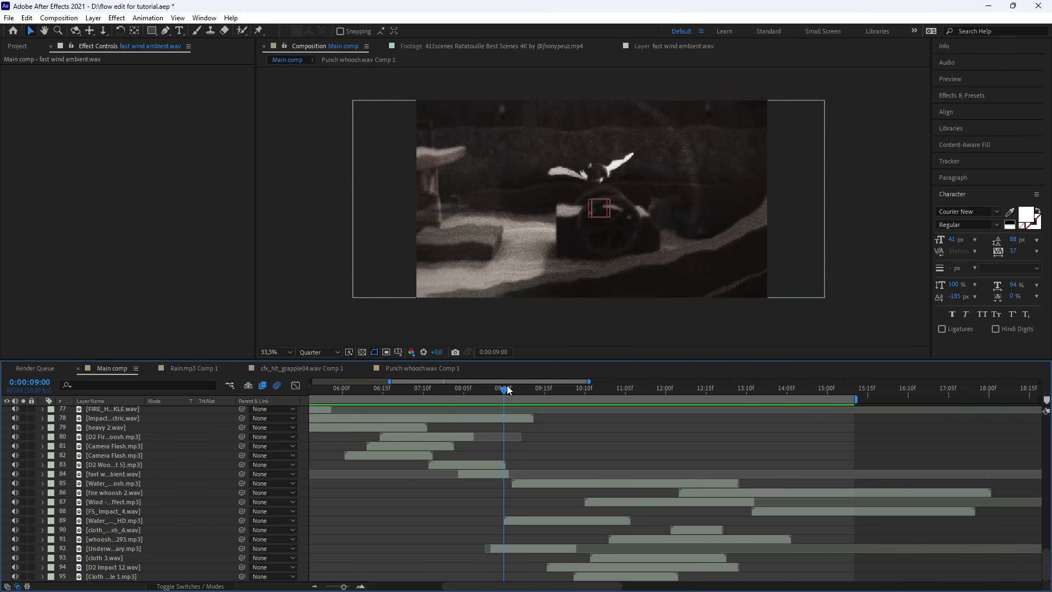
key("space")
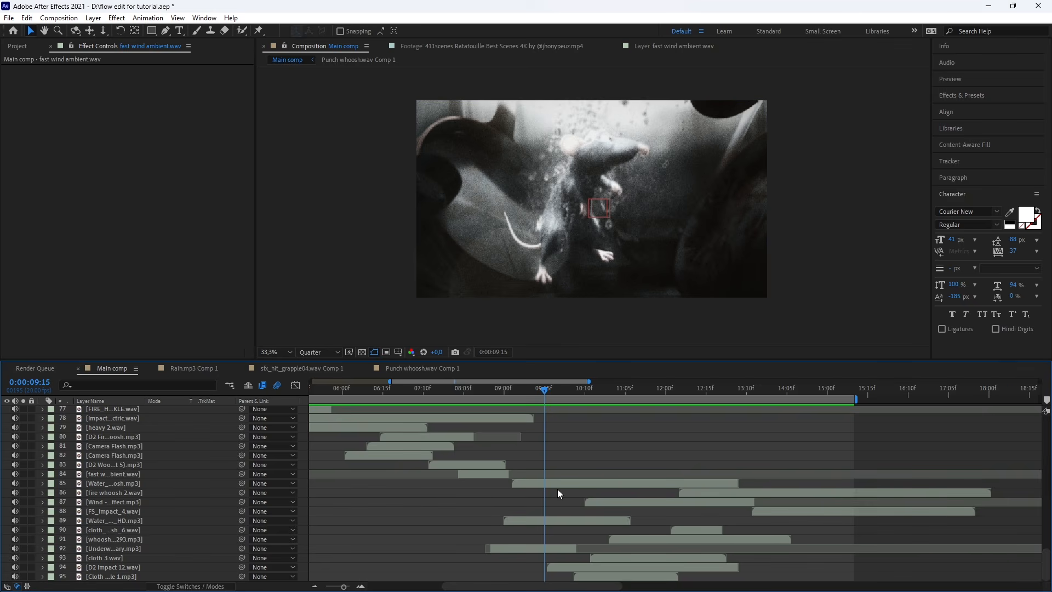
left_click(531, 548)
key("equal")
key("equal")
key("equal")
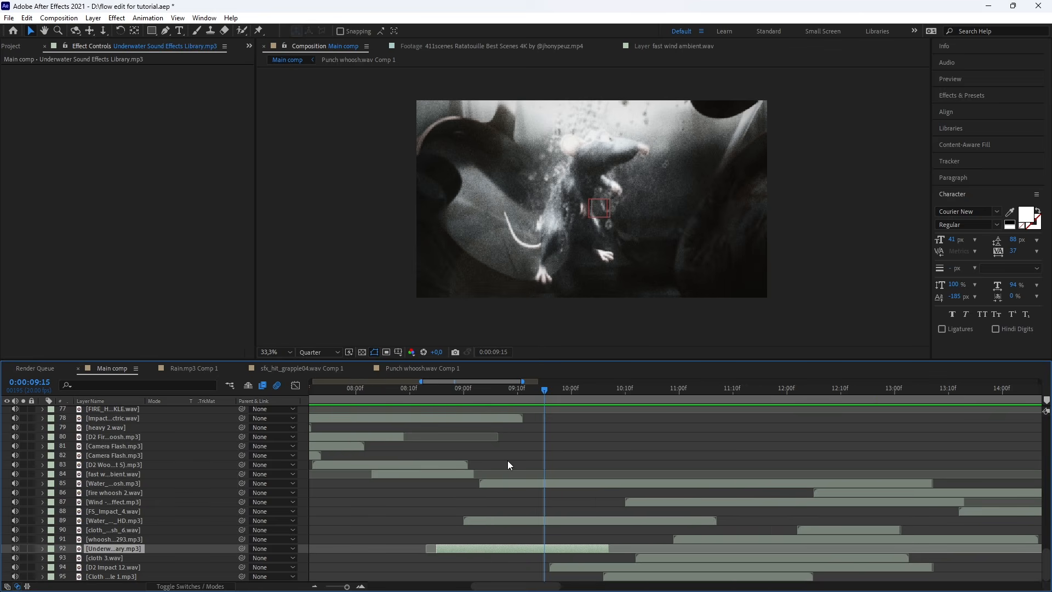
left_click_drag(532, 390, 483, 419)
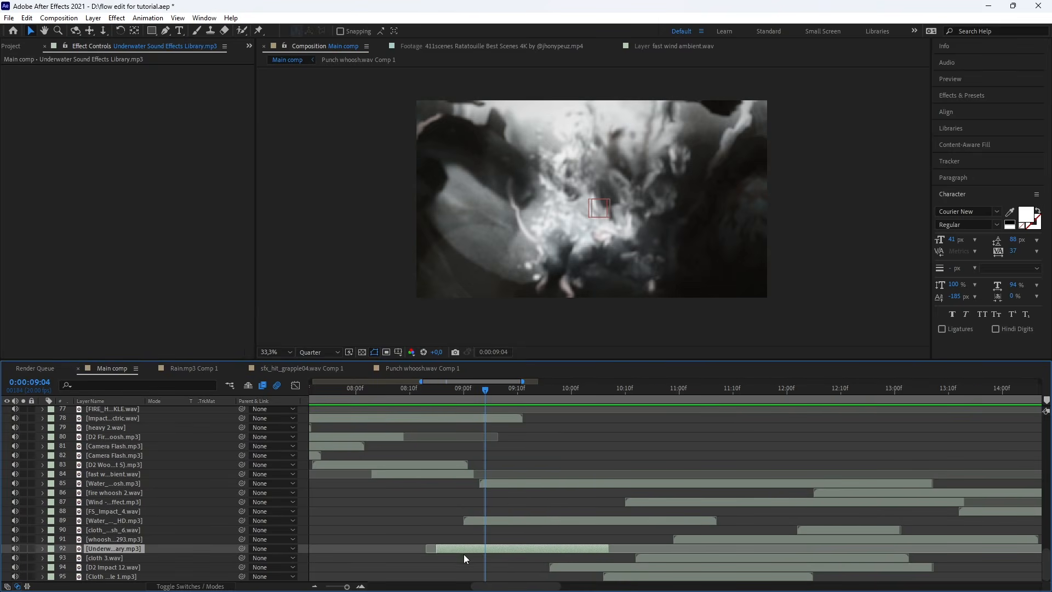
Open the Underwater Sound Effects Library.mp3 layer on its own, return to the Main comp and preview it from 0:00:08:17.
double_click(125, 550)
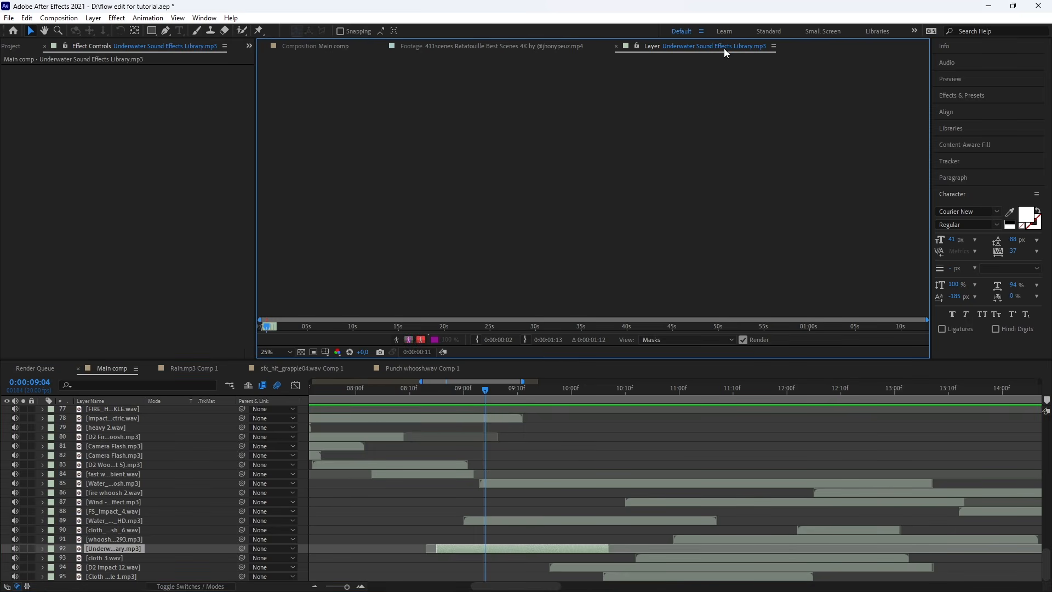
left_click(309, 47)
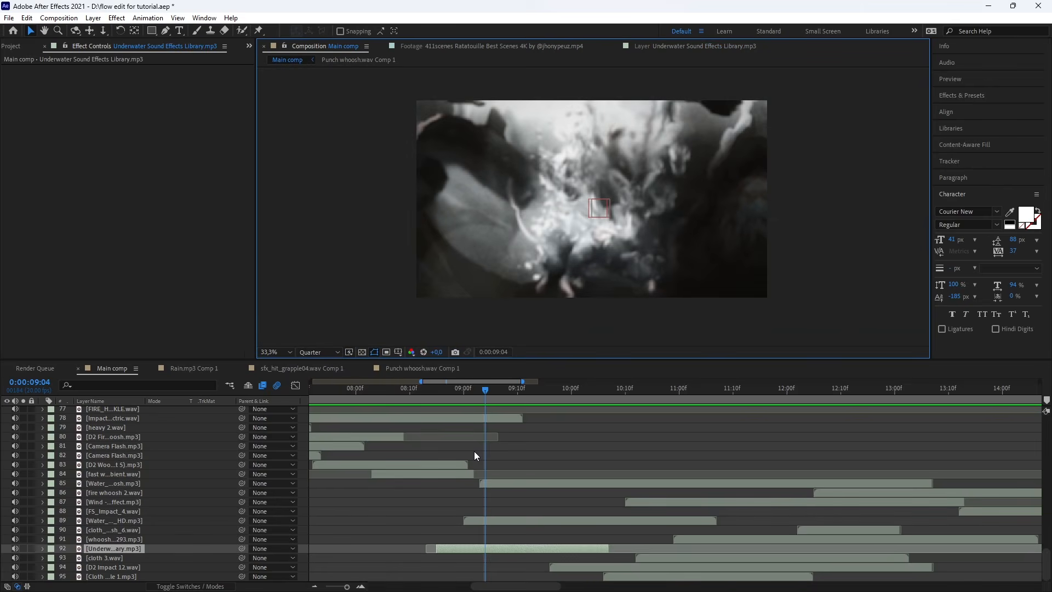
left_click_drag(464, 390, 447, 390)
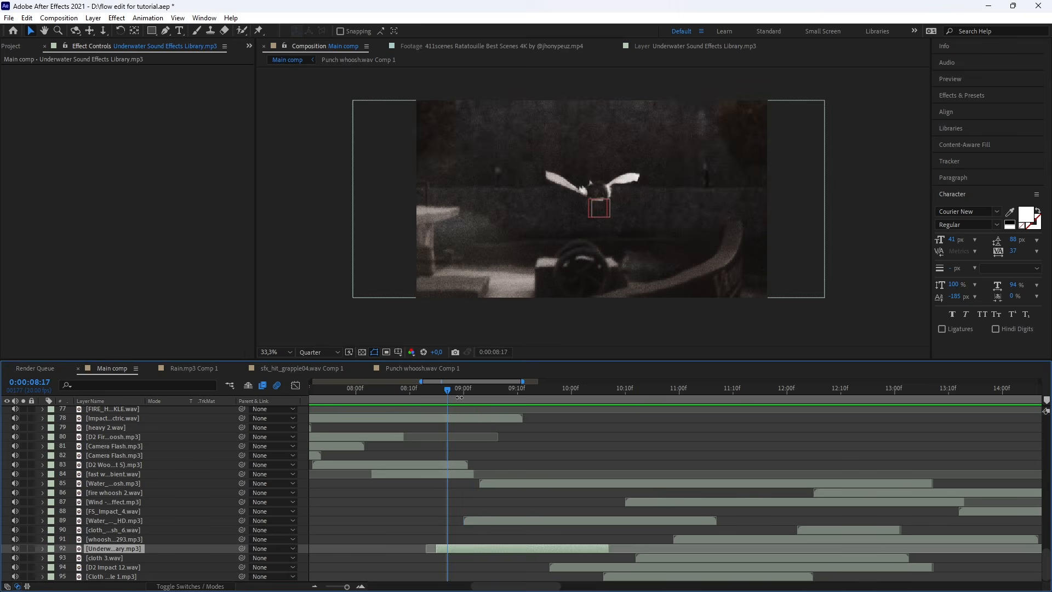
key("space")
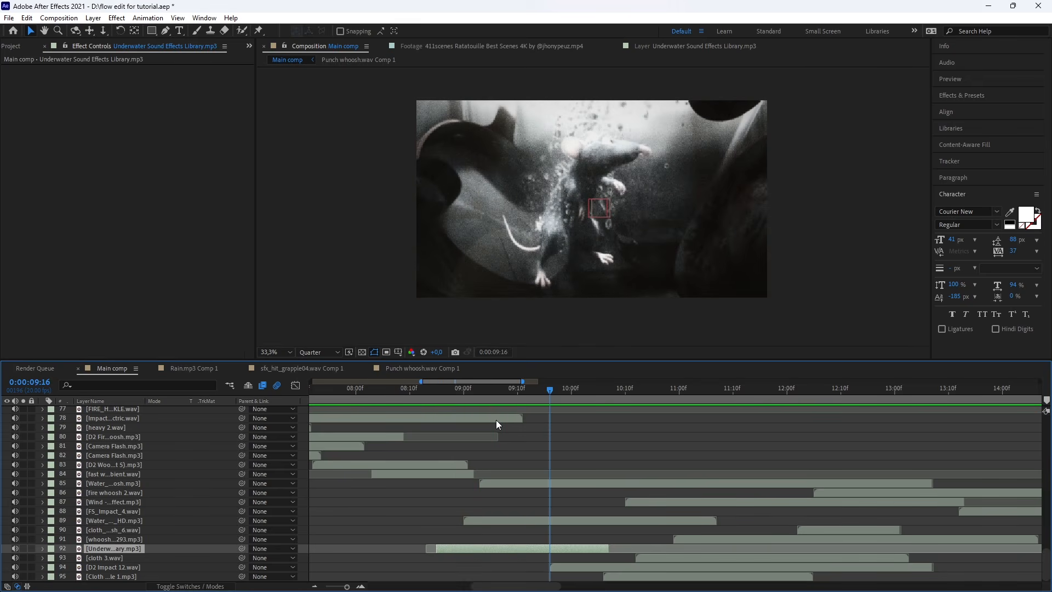
Show the waveform of the Underwater Sound Effects Library.mp3 layer and preview the Main comp from 0:00:08:19.
key("l")
key("l")
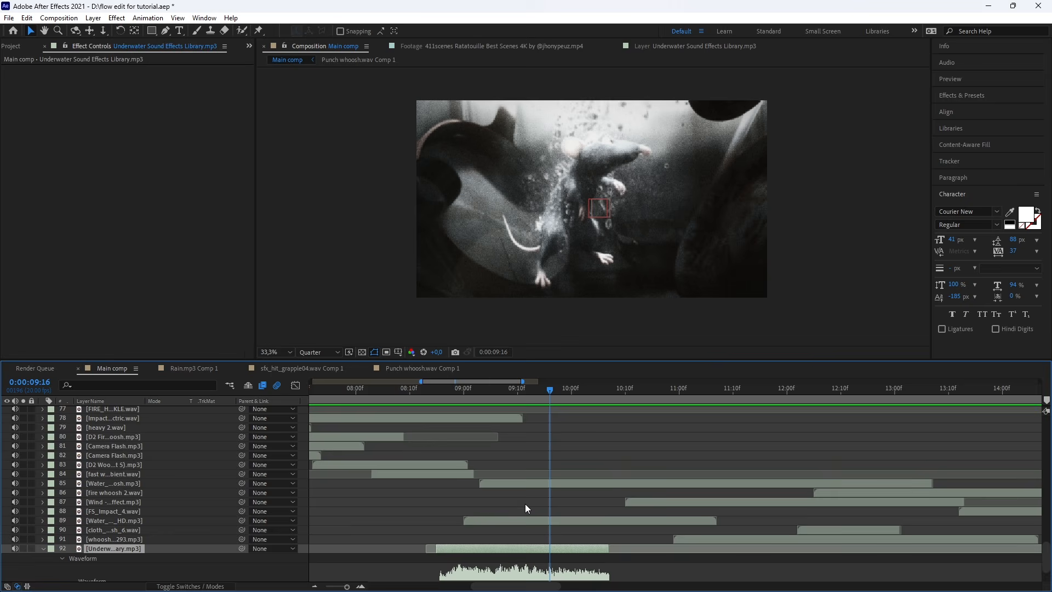
scroll(528, 465, "down", 3)
key("Page_Up")
left_click(458, 388)
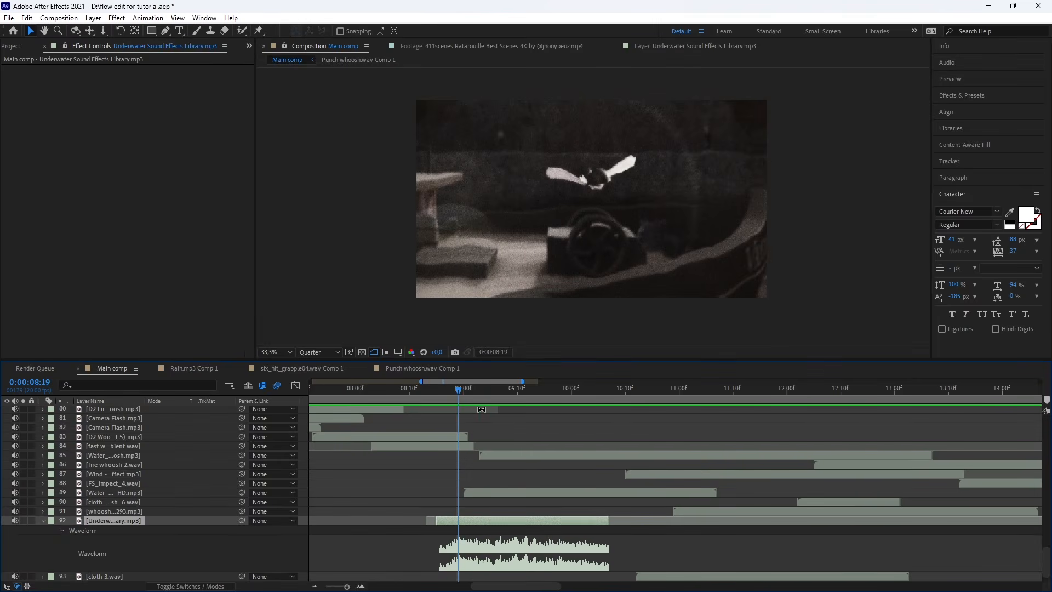
key("space")
key("space")
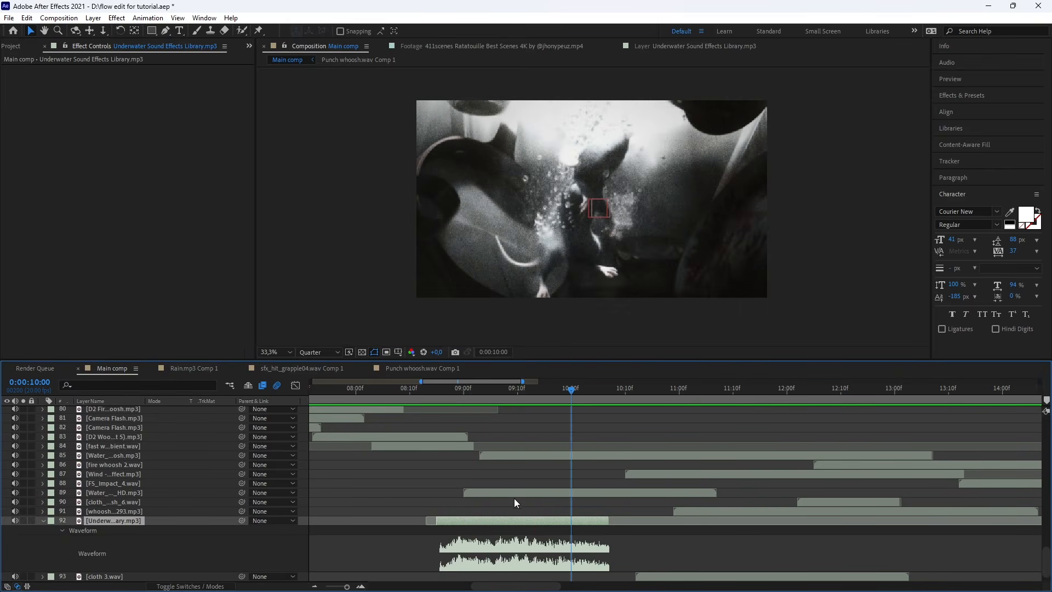
Show the waveform of the Water_Punch_-_Sound_Effect_HD.mp3 layer and check the start of its hit at 0:00:09:02.
scroll(579, 533, "up", 1)
left_click(543, 498)
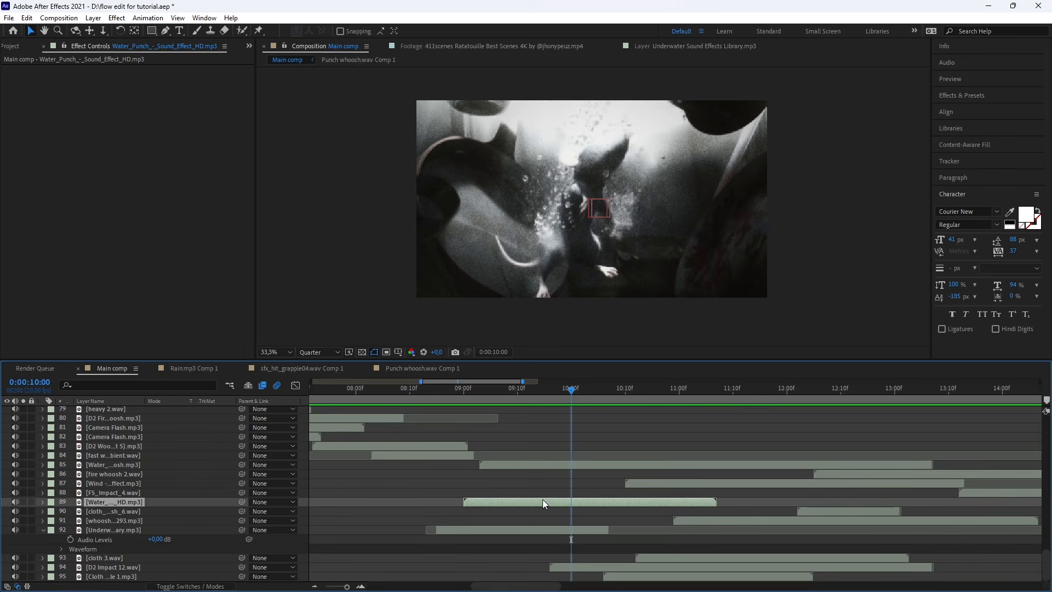
key("l")
key("l")
left_click(479, 388)
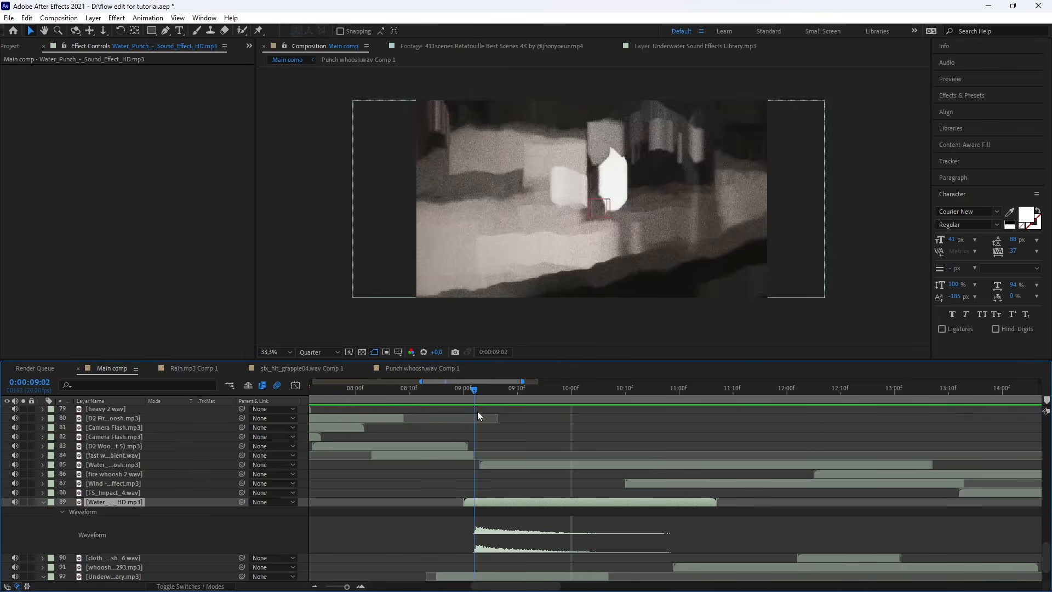
Open the Water_Punch_-_Sound_Effect_HD.mp3 layer on its own, return to the Main comp and preview it from 0:00:08:18.
double_click(112, 504)
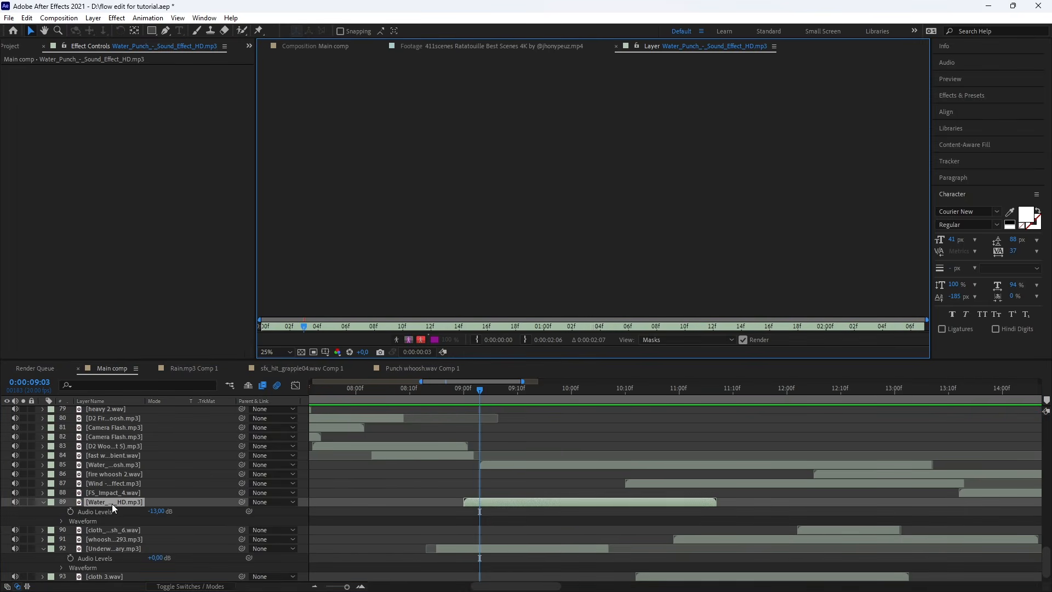
left_click(285, 48)
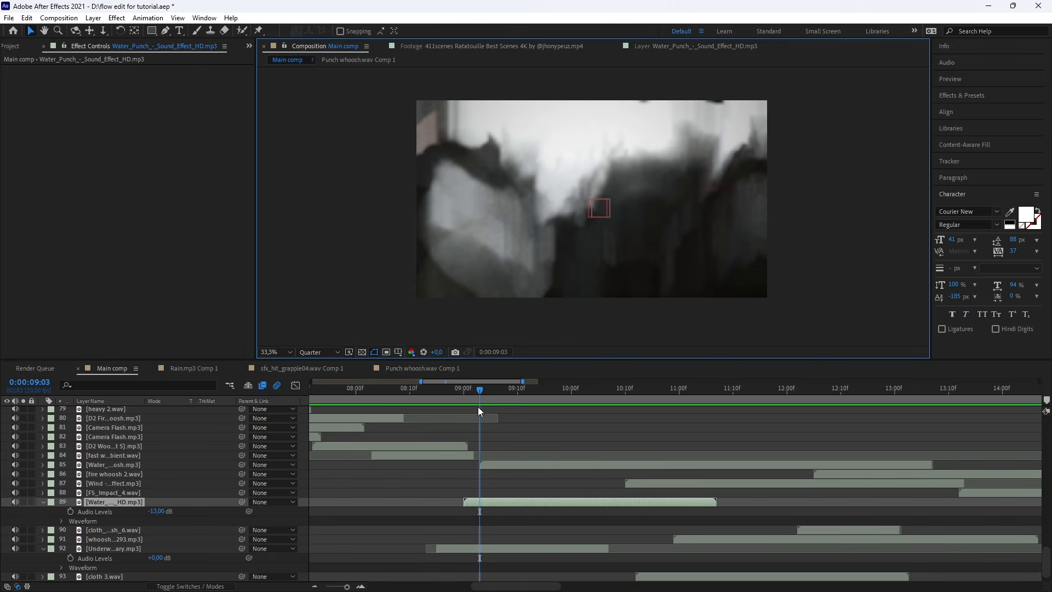
left_click_drag(479, 390, 454, 393)
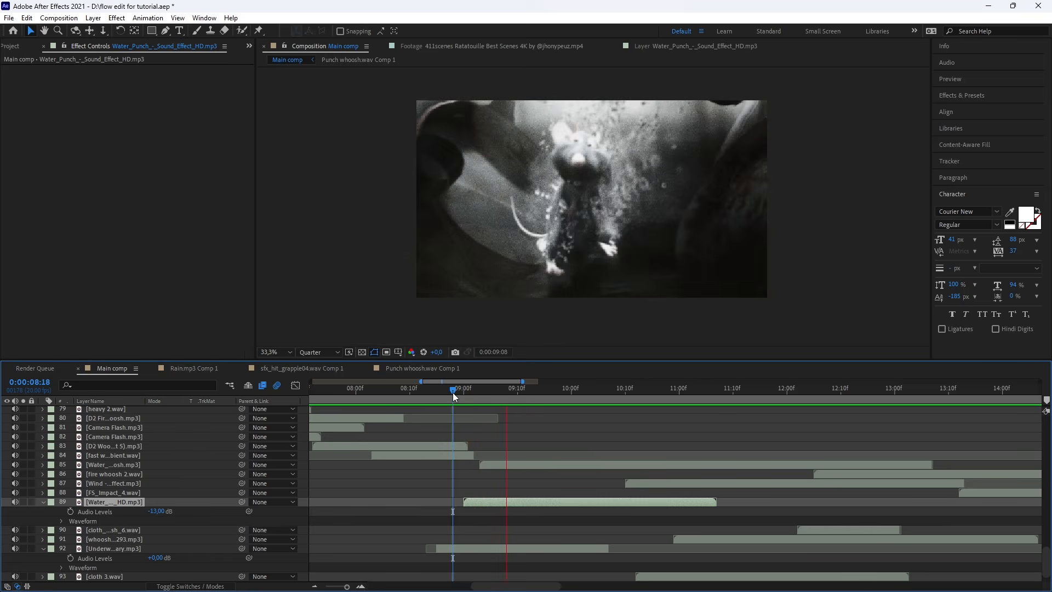
key("space")
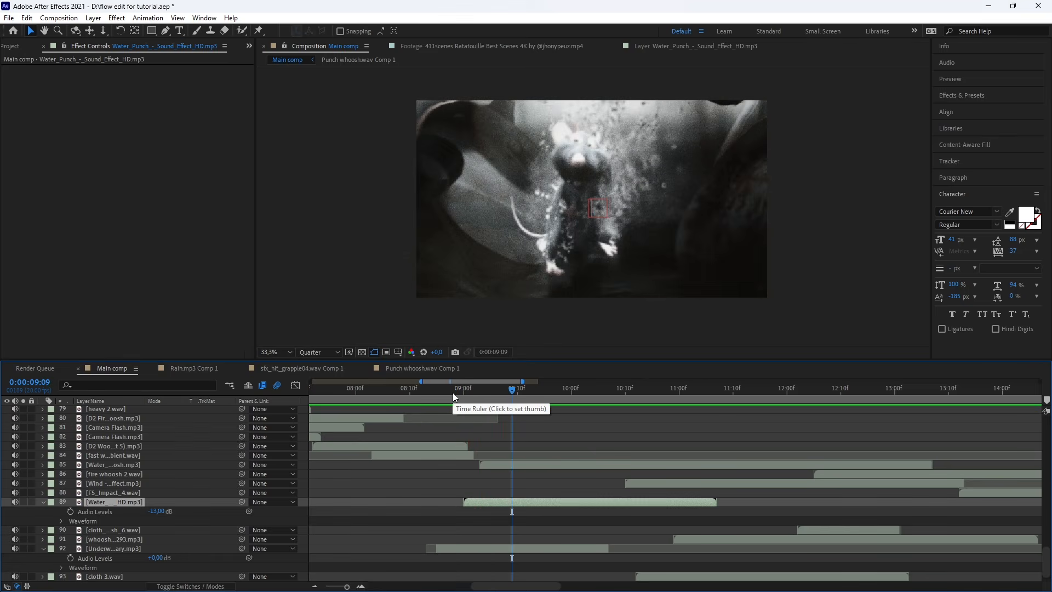
Collapse the two expanded water layers, open Water_bubbles_Whoosh.mp3 on its own, and show its waveform in the Main comp.
left_click(42, 502)
left_click(42, 528)
left_click(502, 484)
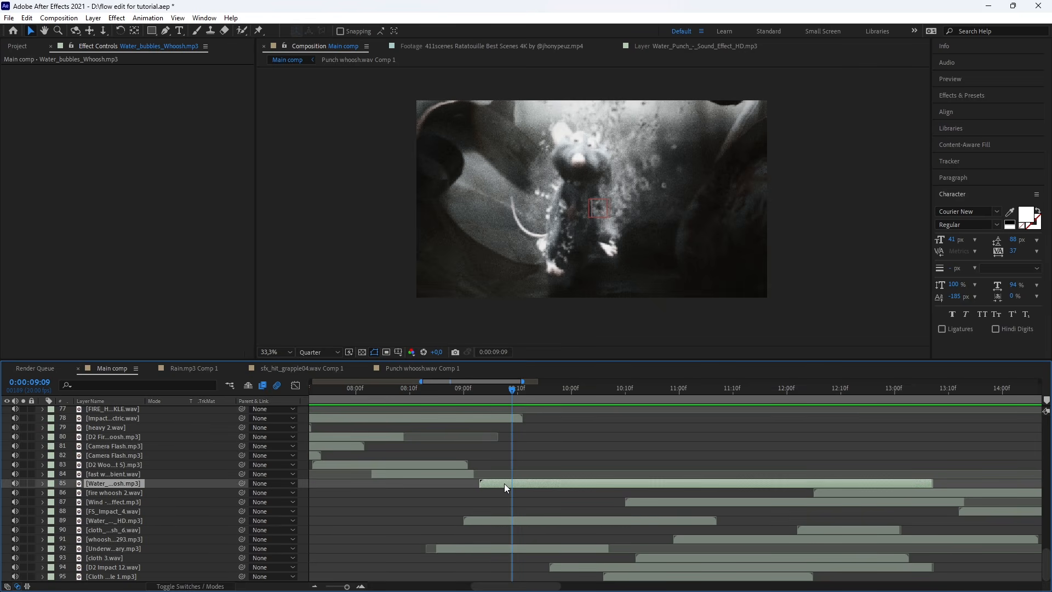
double_click(504, 483)
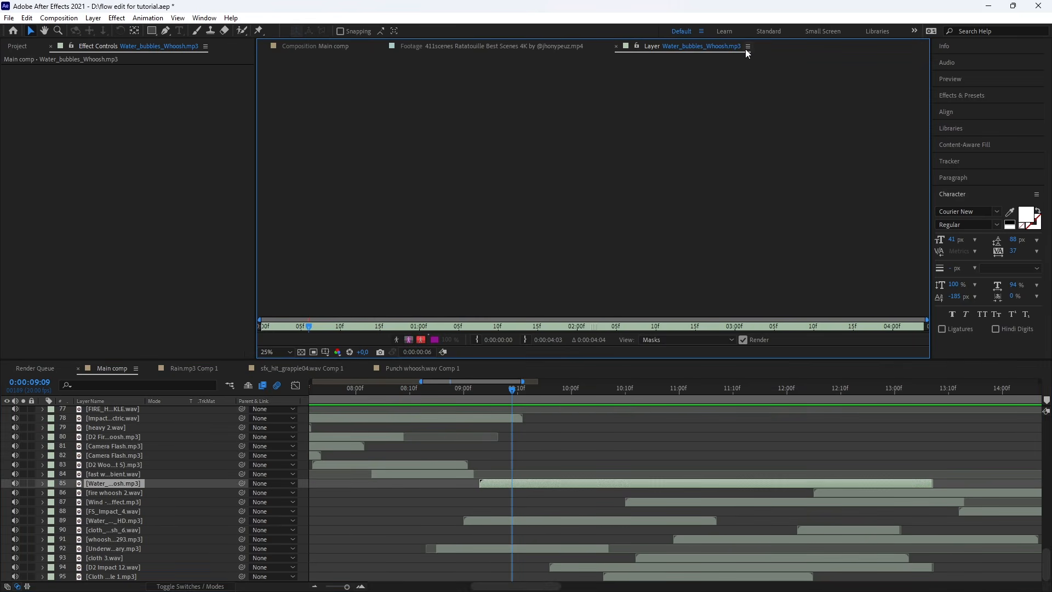
left_click(309, 49)
key("l")
key("l")
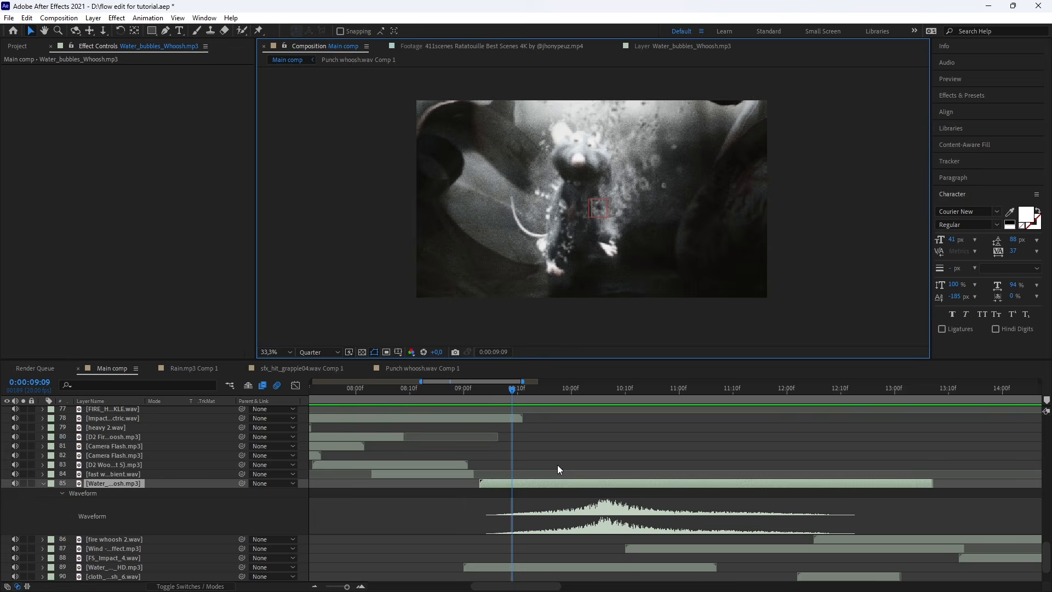
Preview the Main comp from 0:00:09:15 to the Water_bubbles_Whoosh.mp3 waveform's peak and examine that layer's Audio Levels.
left_click_drag(521, 390, 544, 393)
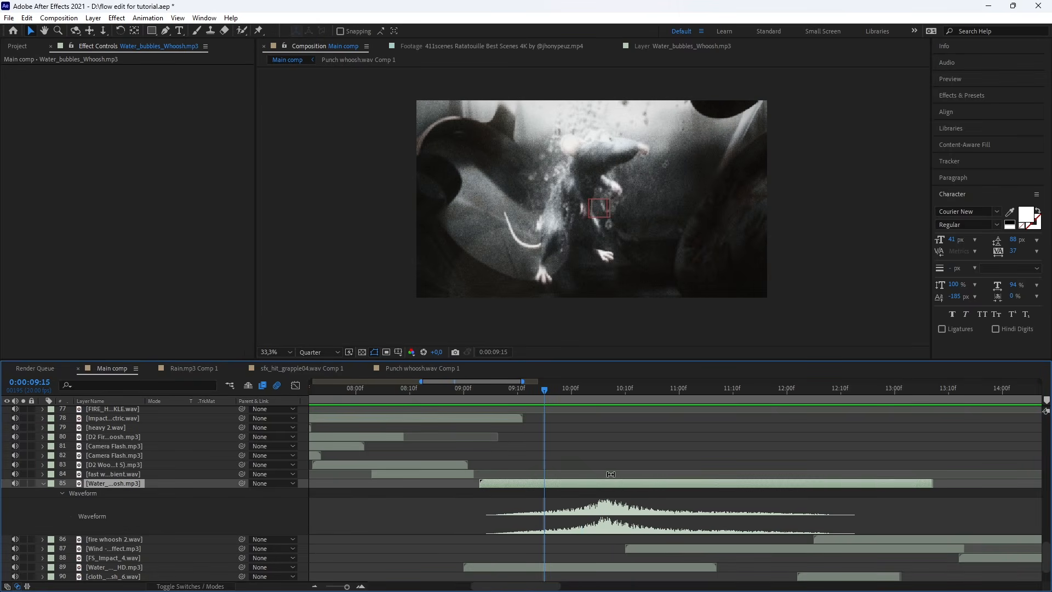
scroll(606, 499, "down", 2)
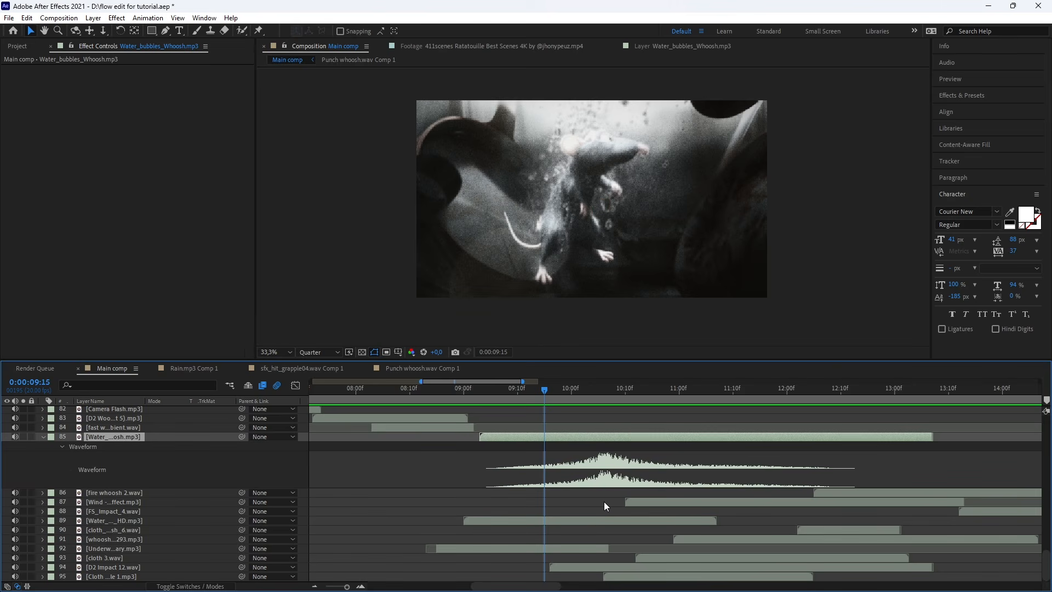
key("space")
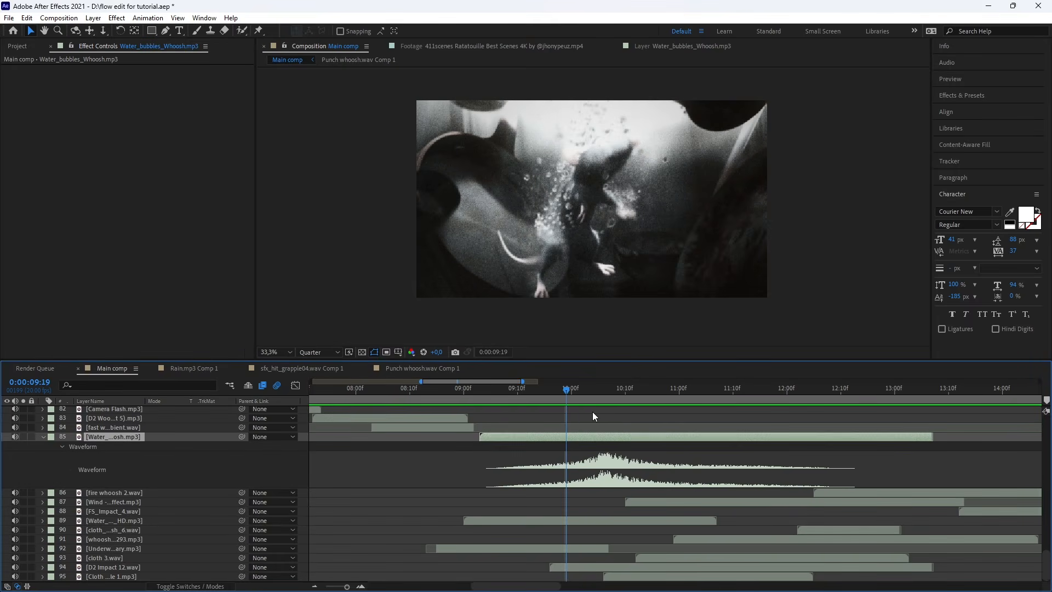
key("space")
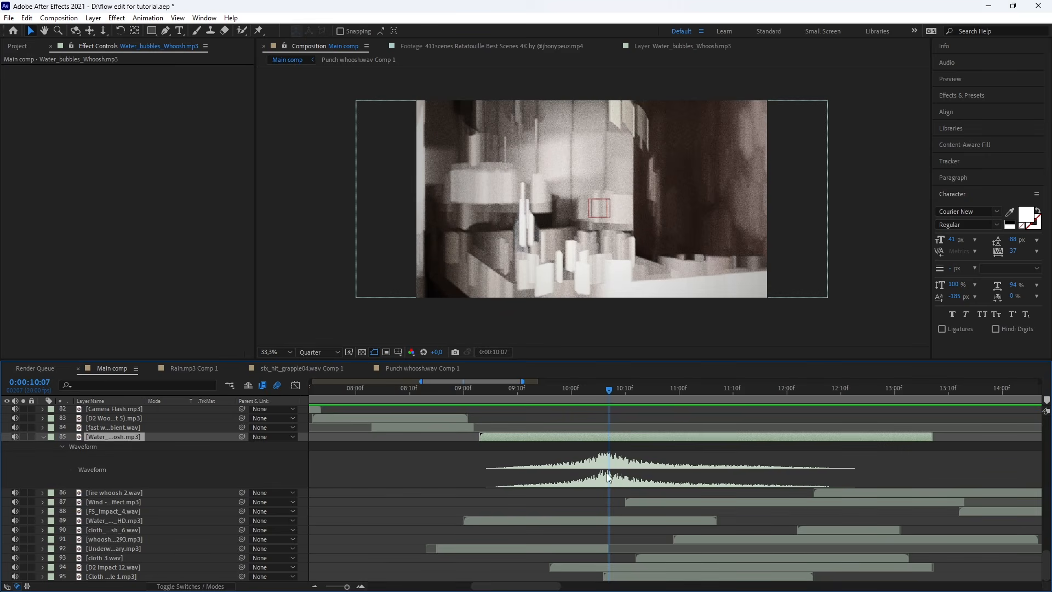
key("ctrl+shift+a")
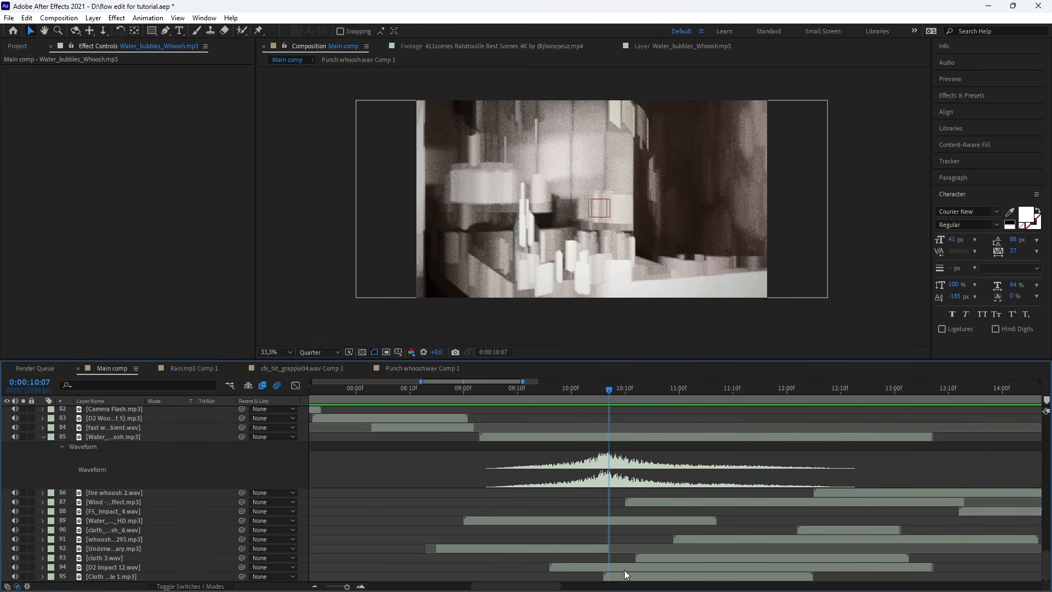
left_click(615, 436)
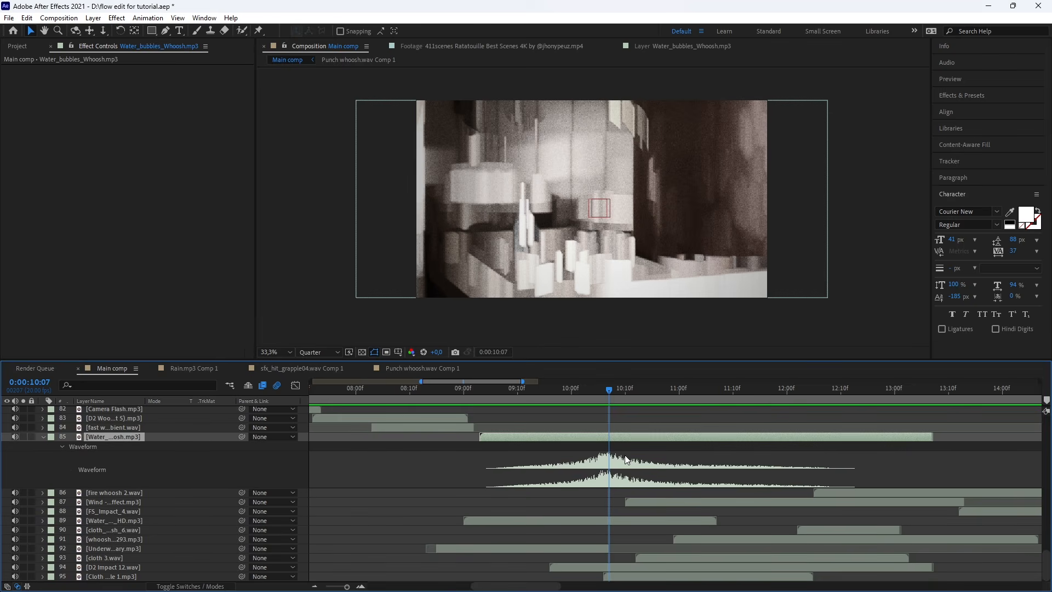
key("l")
Show the D2 Impact 12.wav waveform, preview the Main comp from 0:00:09:15 and examine the layer's Audio Levels.
left_click(584, 567)
key("l")
key("l")
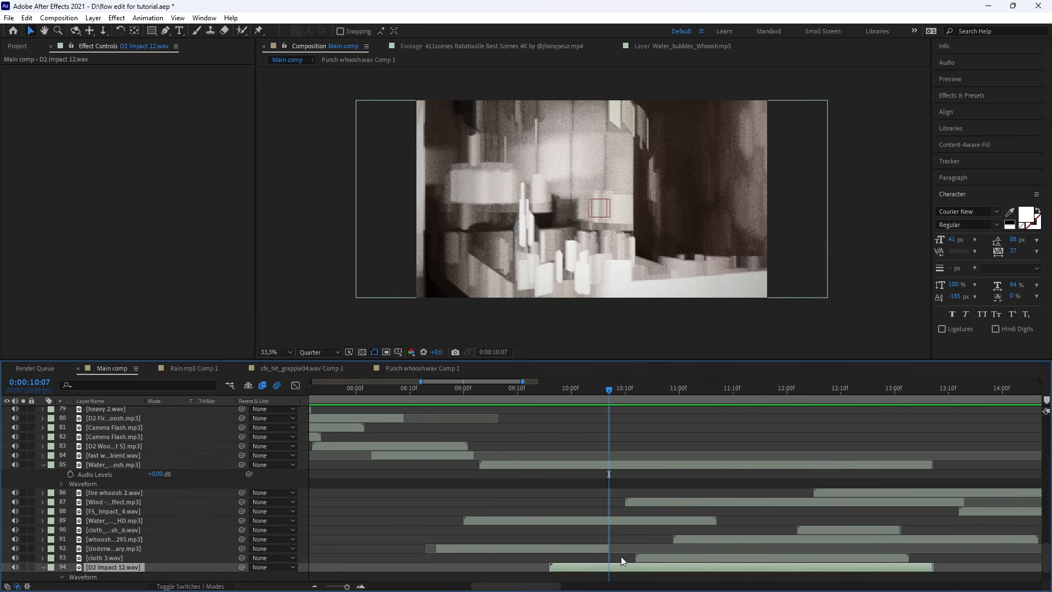
scroll(624, 550, "down", 3)
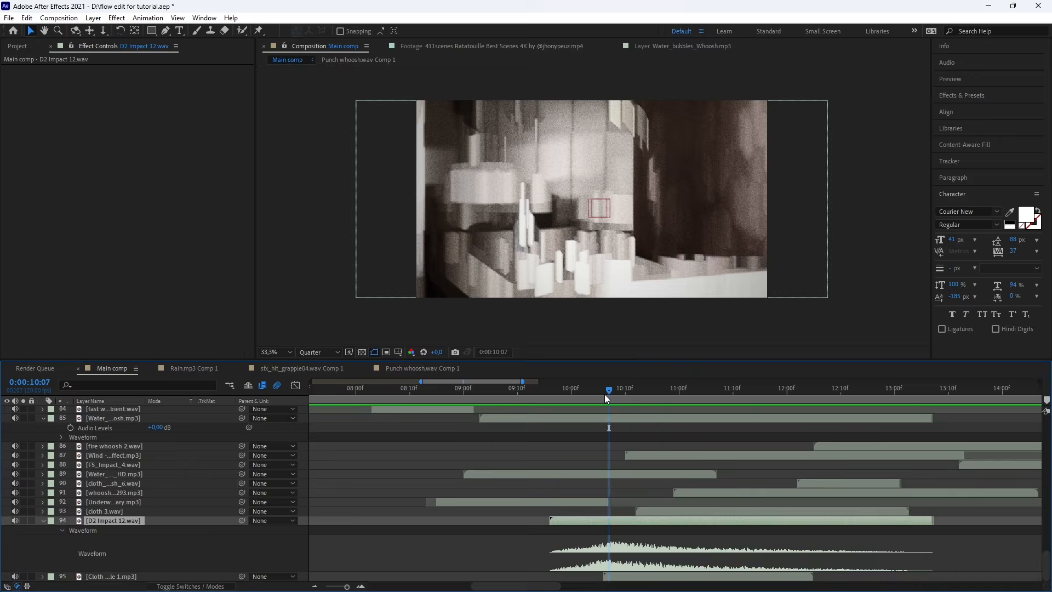
left_click_drag(604, 396, 542, 395)
key("space")
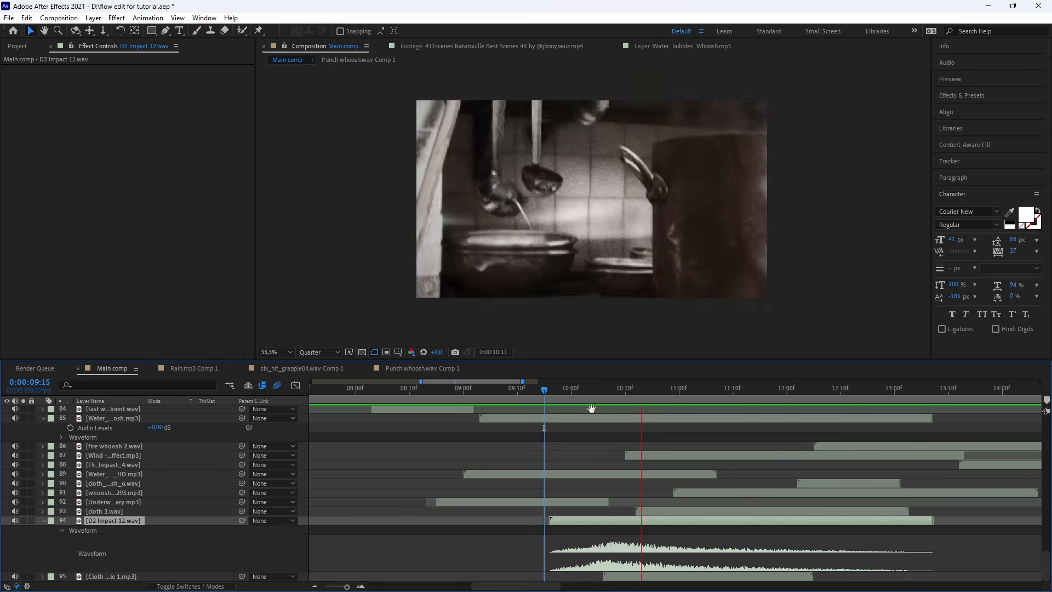
key("space")
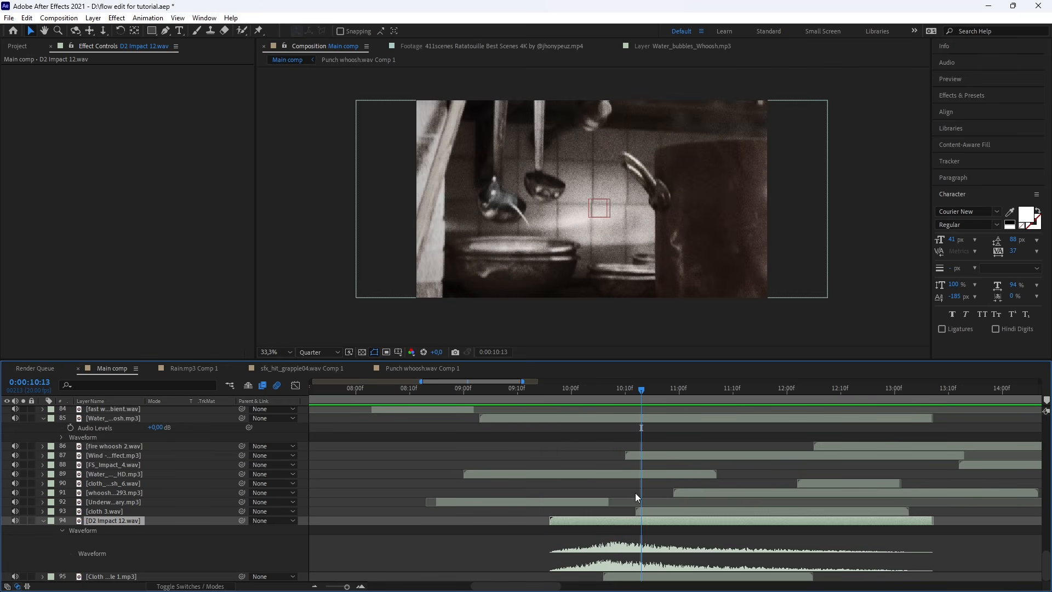
key("l")
Examine the waveform of the Cloth Ruffle 1.mp3 layer around 0:00:10:09 and its Audio Levels.
left_click(646, 578)
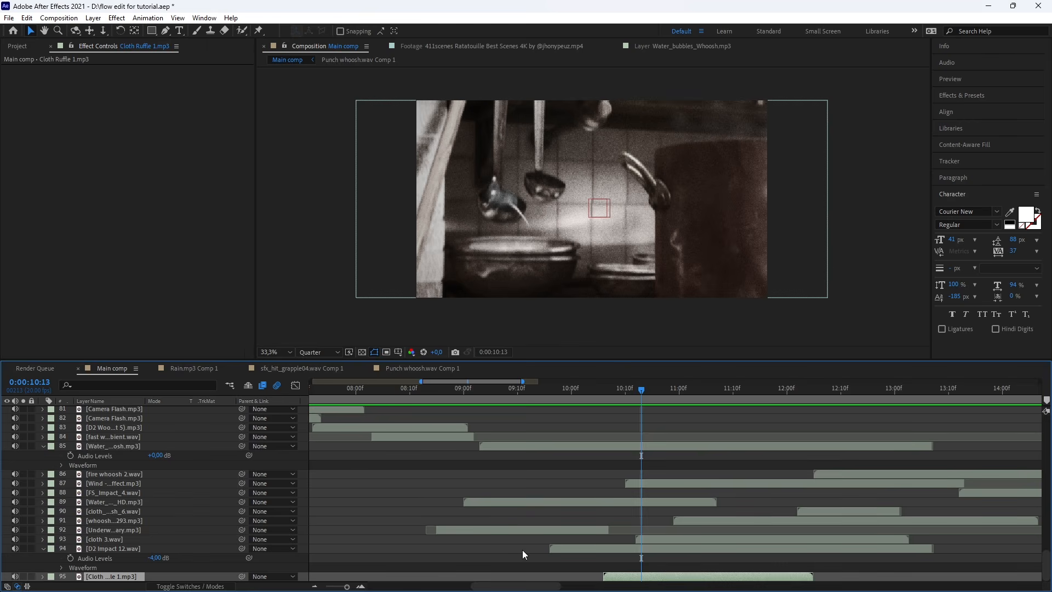
key("l")
key("l")
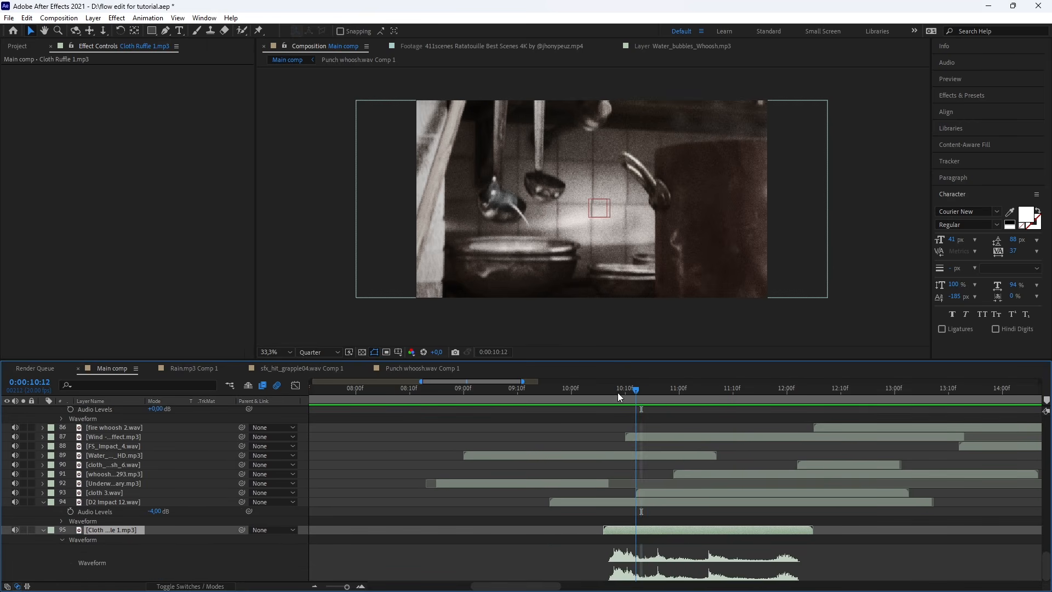
left_click_drag(616, 392, 619, 394)
left_click(661, 541)
left_click(669, 538)
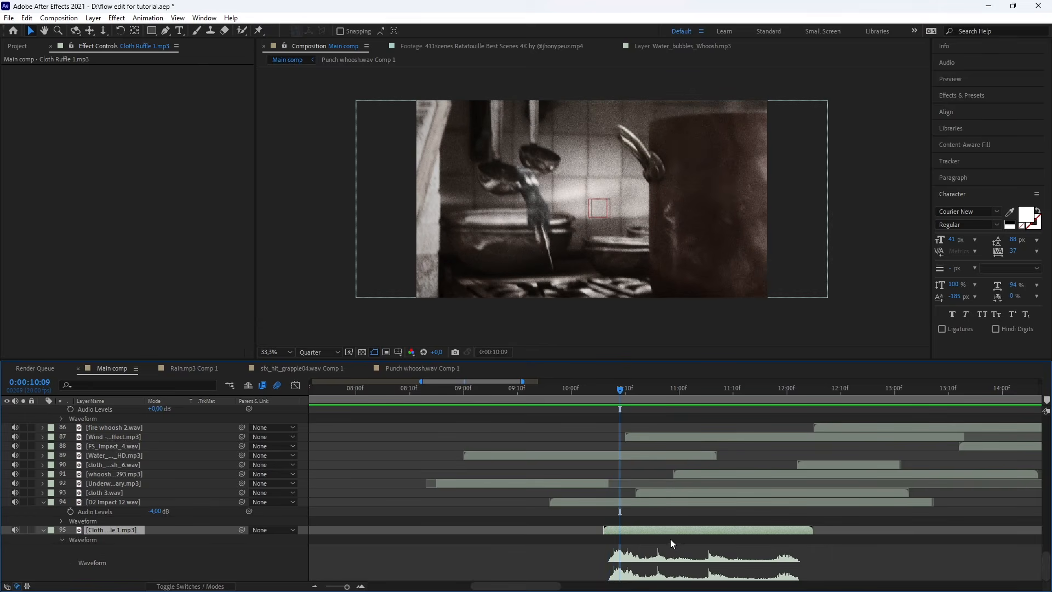
key("l")
Collapse the Water_bubbles_Whoosh.mp3 layer and compare the Water Punch, D2 Impact 12.wav and Cloth Ruffle 1.mp3 layers around 0:00:10:09.
left_click(631, 530)
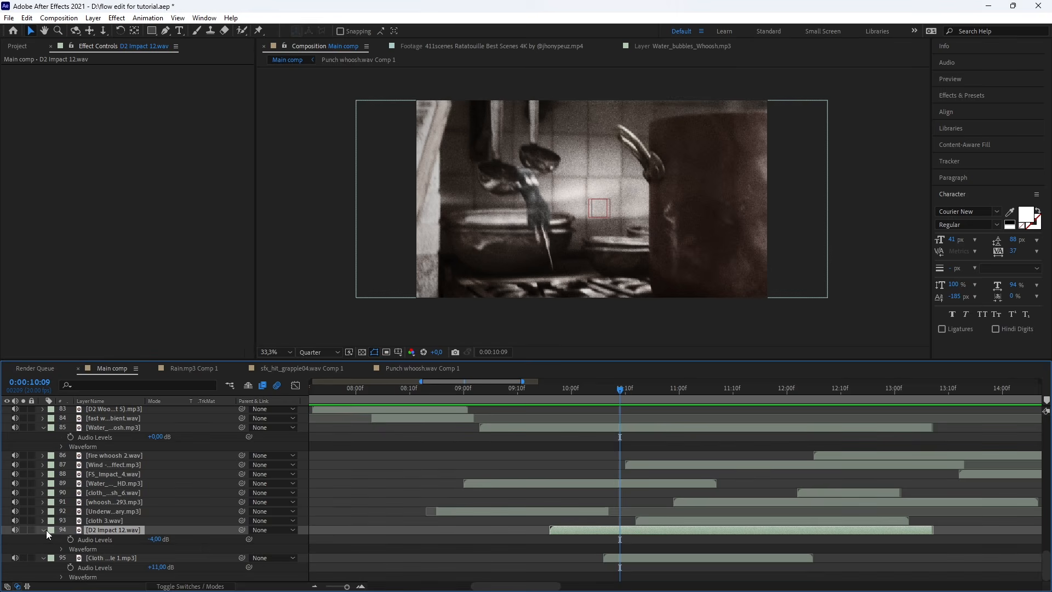
left_click(641, 484)
scroll(625, 474, "up", 2)
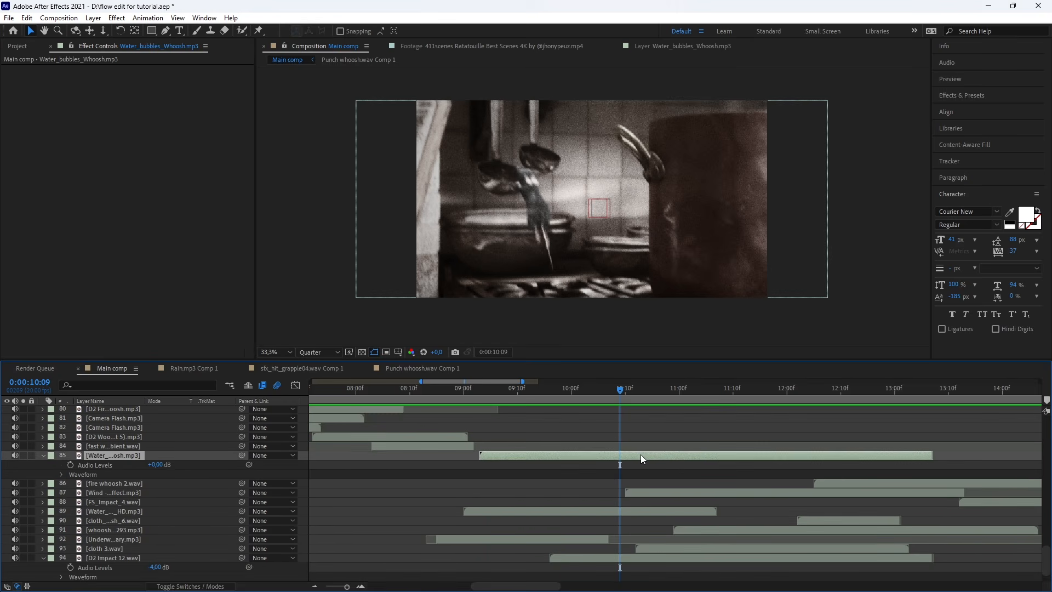
left_click(640, 454)
key("l")
left_click(629, 494)
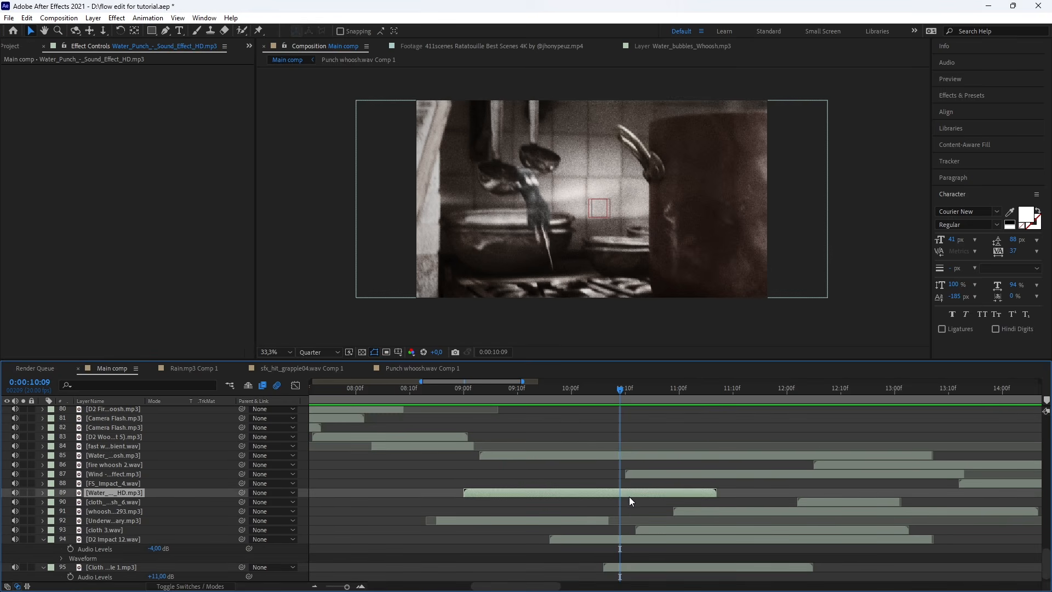
left_click(627, 539)
left_click(653, 568)
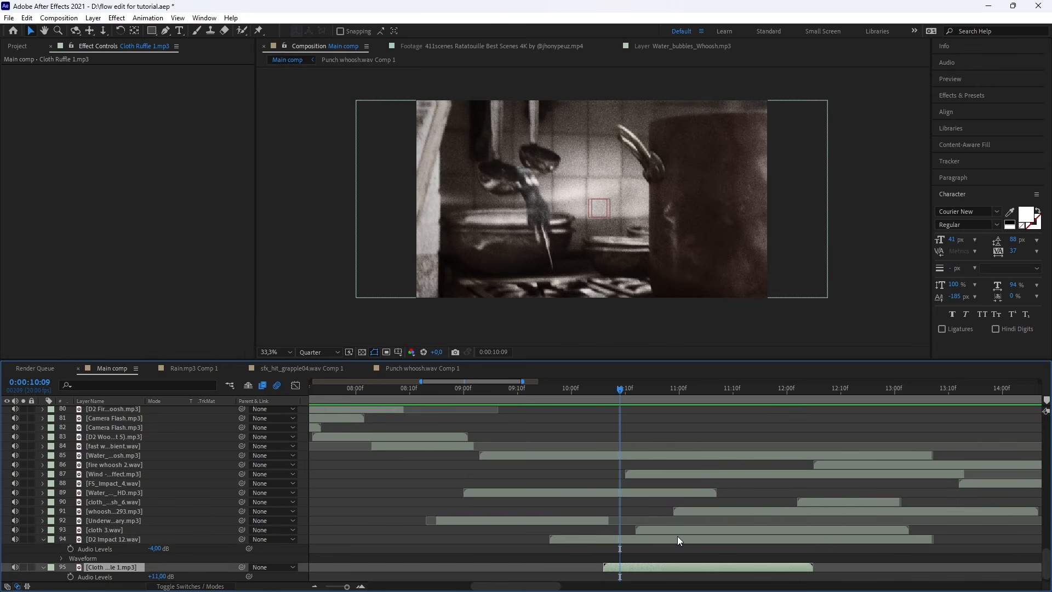
Scrub the Main comp to 0:00:10:18, view the Cloth Ruffle 1.mp3 layer on its own and return to the Main comp.
left_click_drag(620, 386, 641, 398)
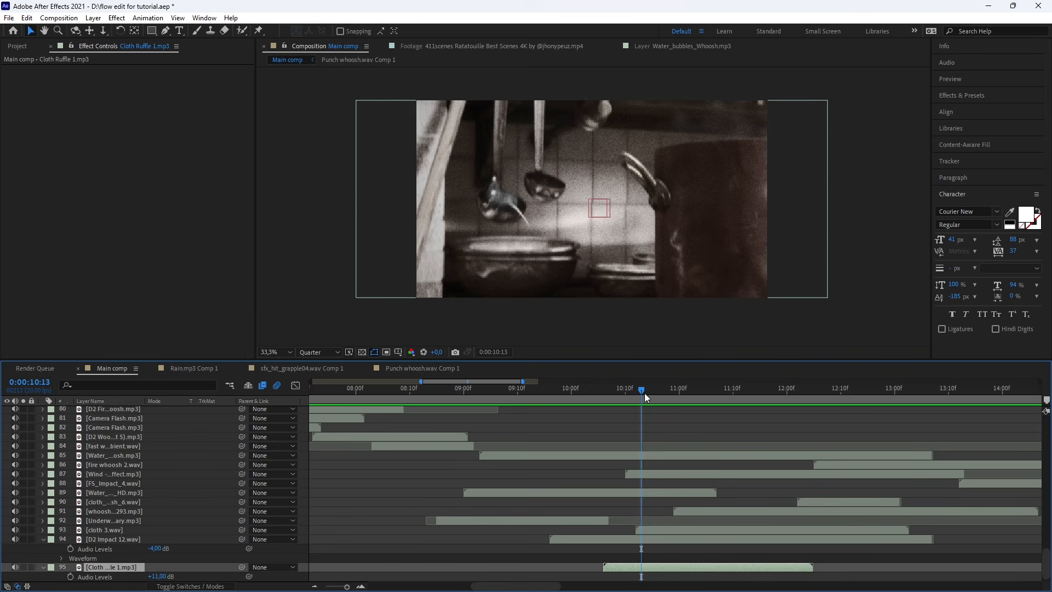
left_click_drag(644, 393, 666, 424)
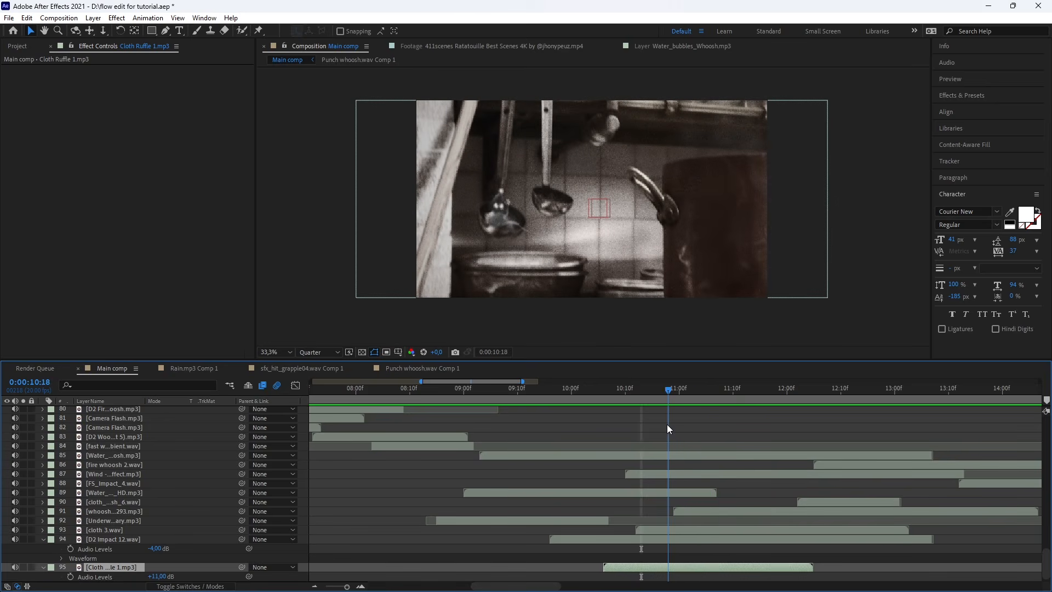
double_click(107, 567)
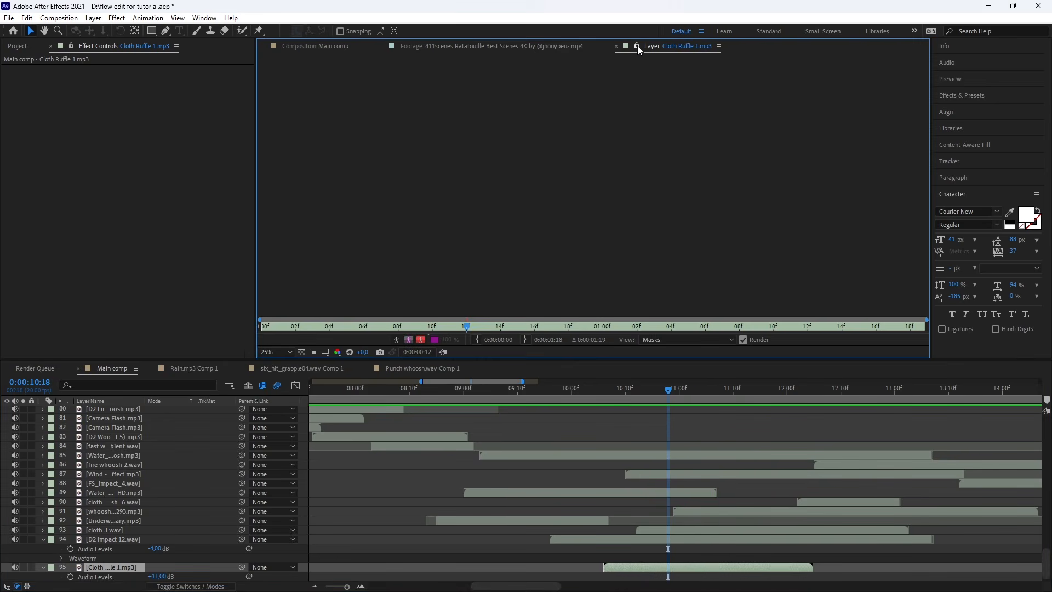
left_click(309, 46)
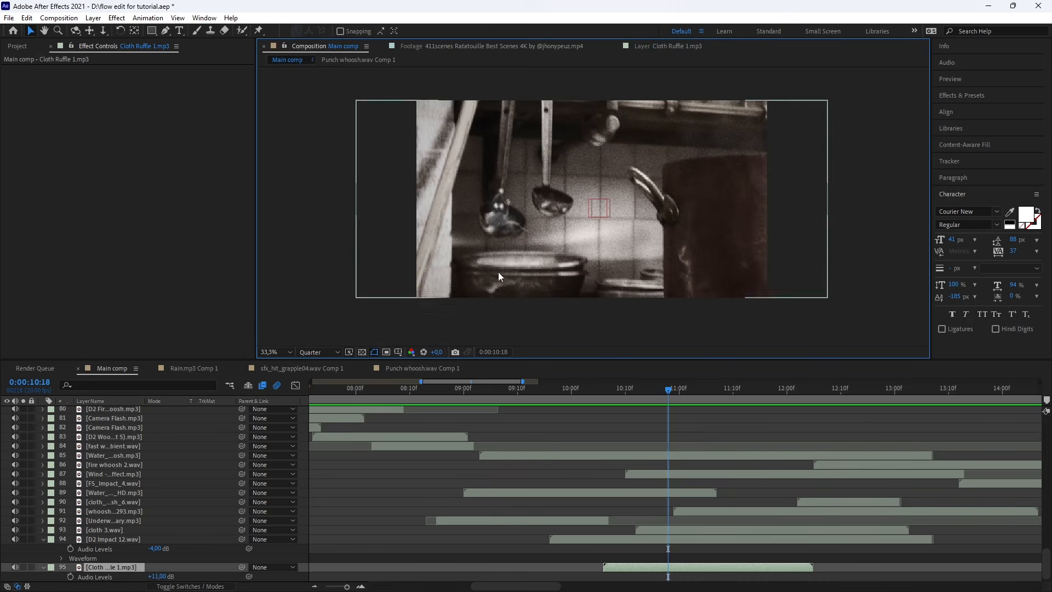
Pre-compose the Cloth Ruffle 1.mp3 layer, leaving all attributes in the Main comp, and preview the sound inside its new composition.
right_click(666, 573)
left_click(682, 498)
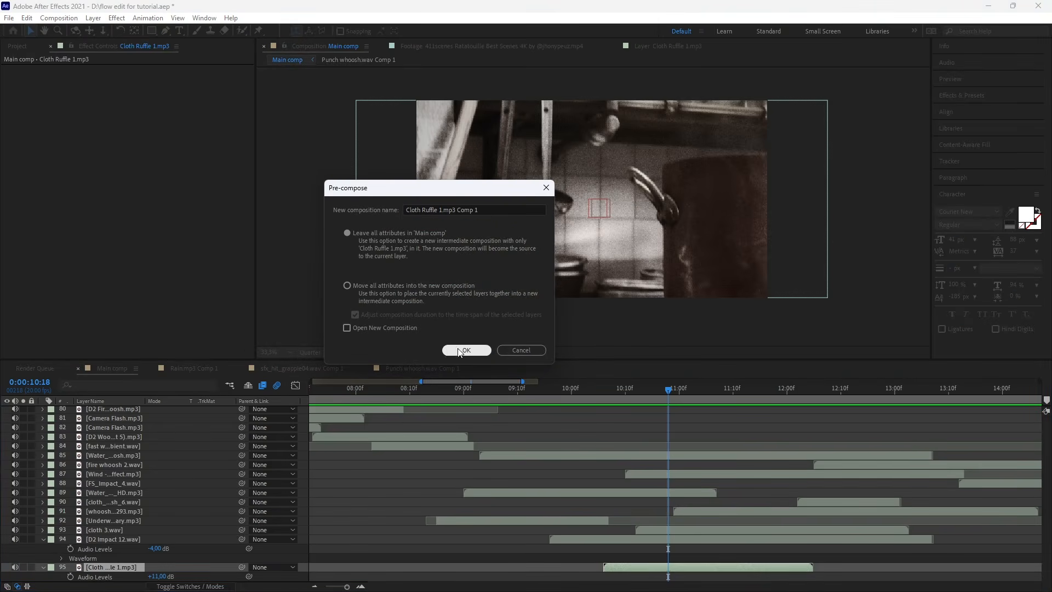
left_click(464, 350)
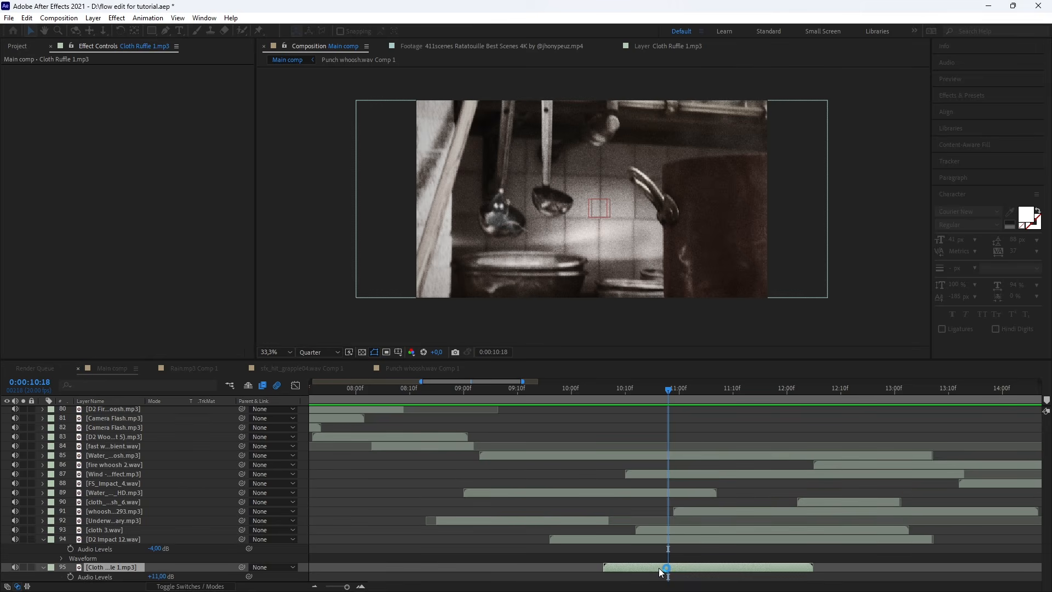
double_click(679, 577)
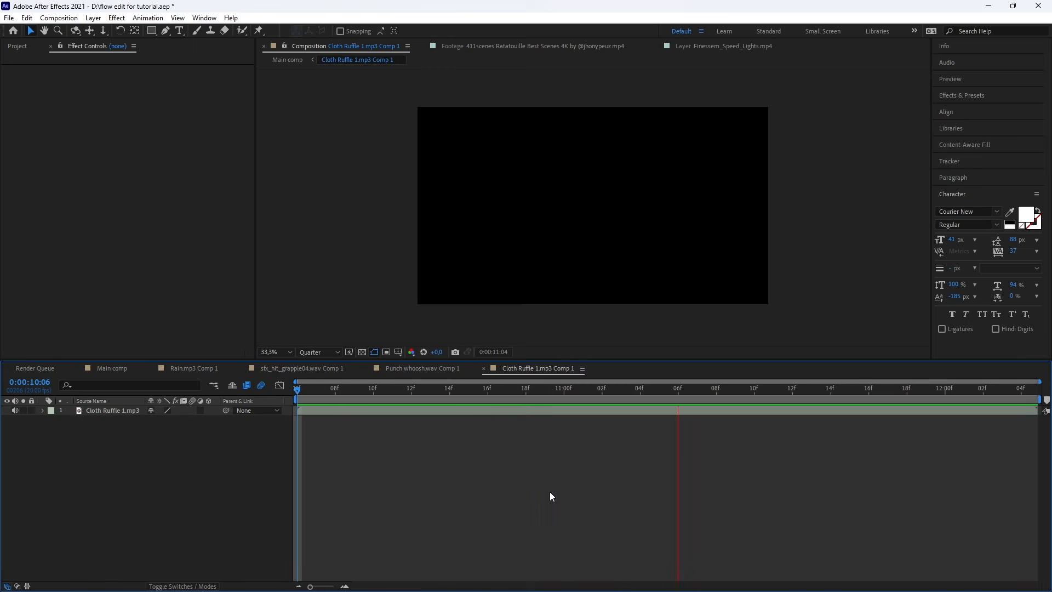
key("space")
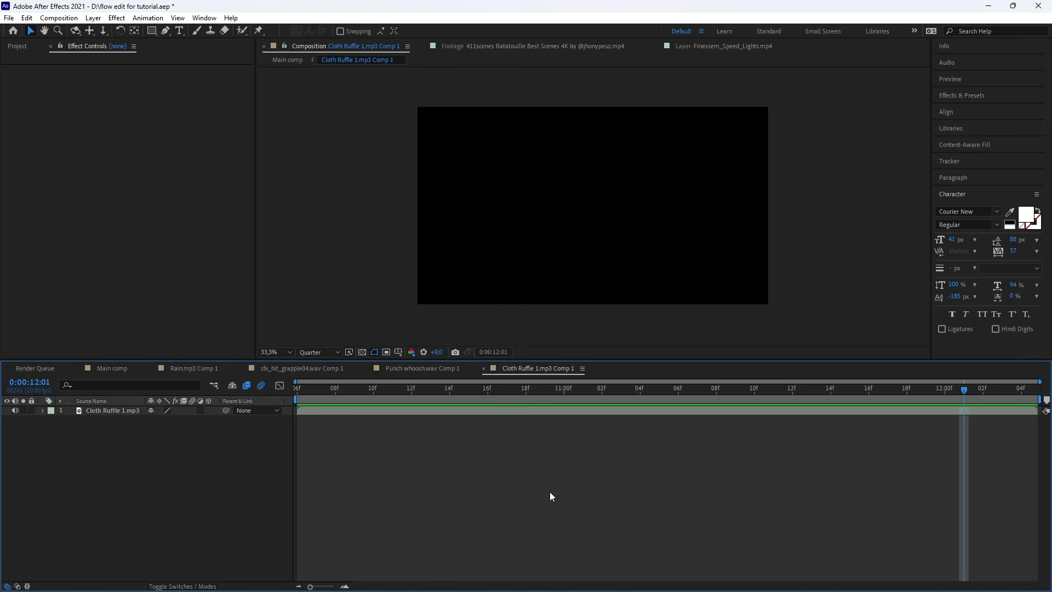
Return to the Main comp and preview the cloth ruffle in context from 0:00:09:14 and again from 0:00:10:10.
left_click(119, 370)
left_click_drag(621, 386, 662, 397)
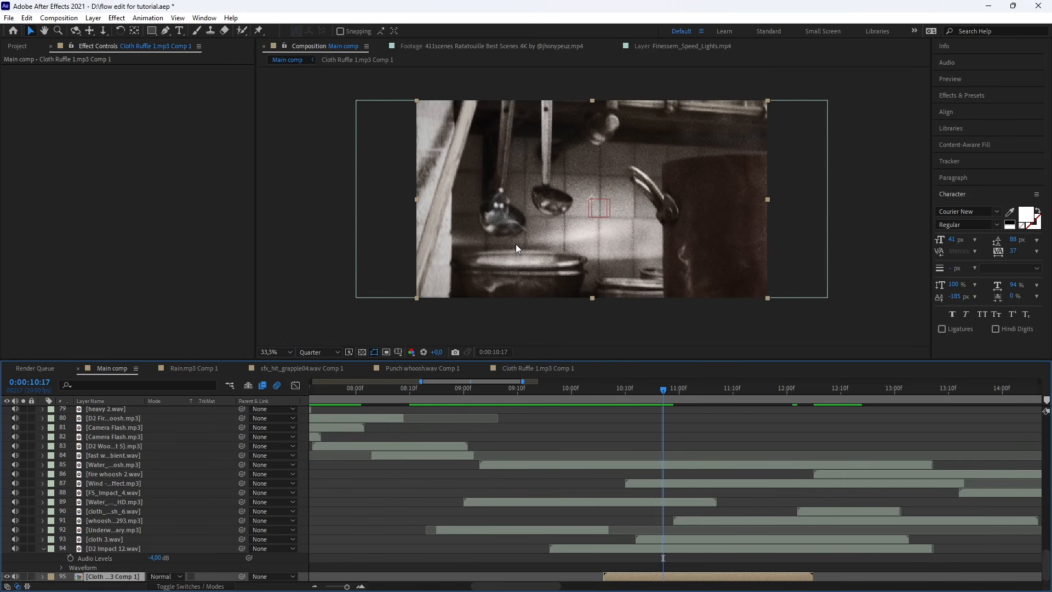
scroll(656, 431, "left", 1)
left_click(647, 390)
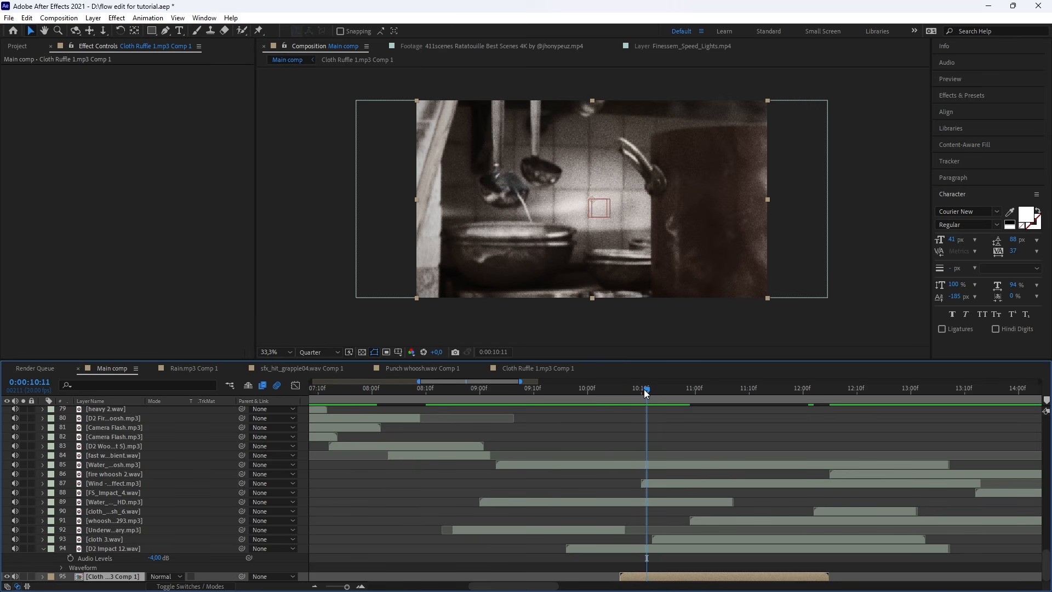
left_click_drag(647, 393, 554, 405)
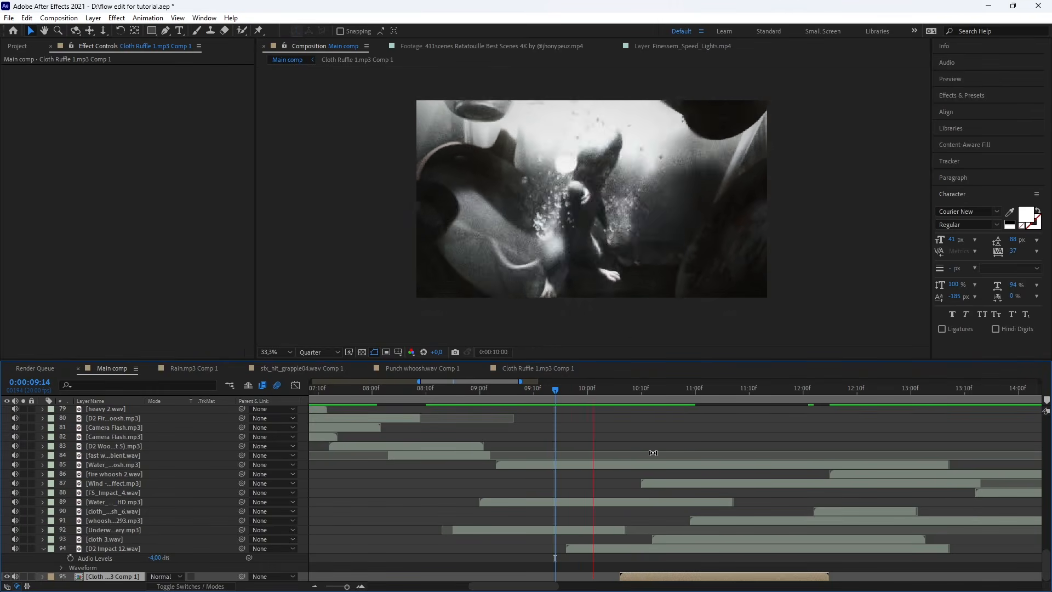
key("space")
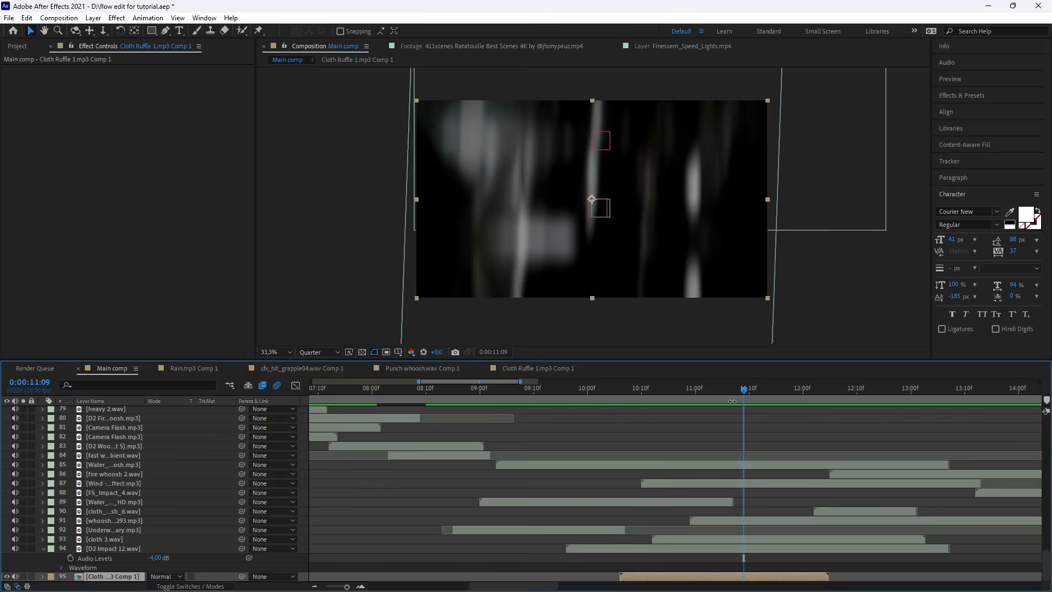
left_click(642, 405)
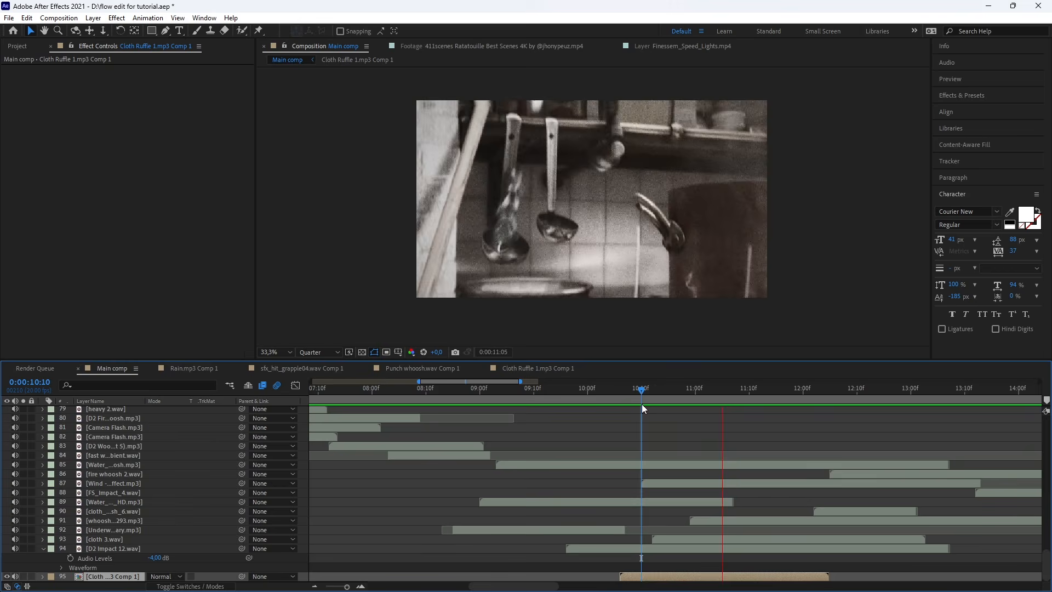
key("space")
left_click(646, 388)
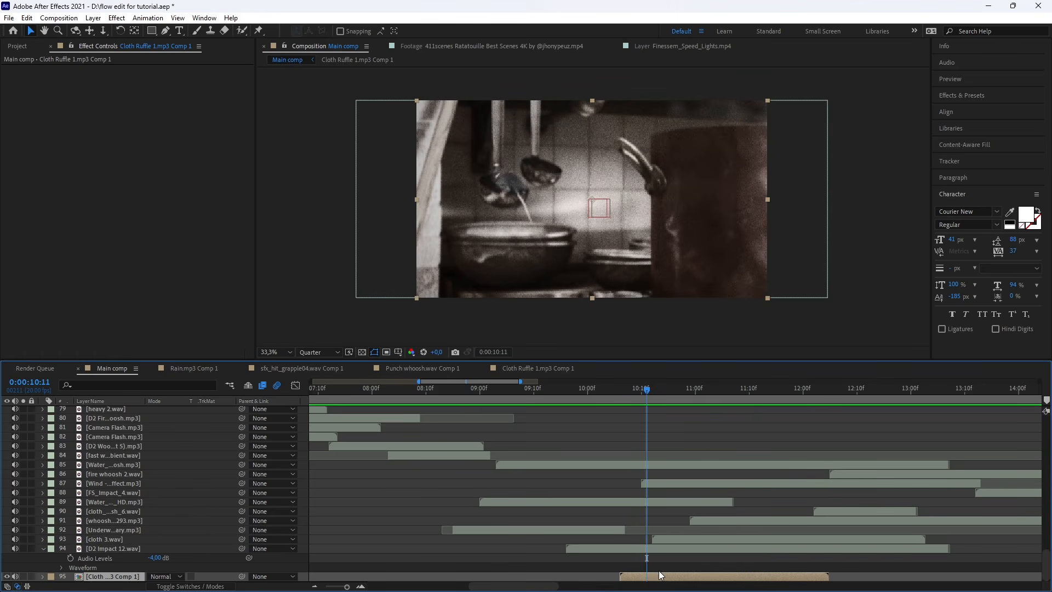
Show the cloth 3.wav waveform, preview the Main comp from 0:00:11:05 and examine the layer's Audio Levels.
left_click(660, 550)
left_click(666, 539)
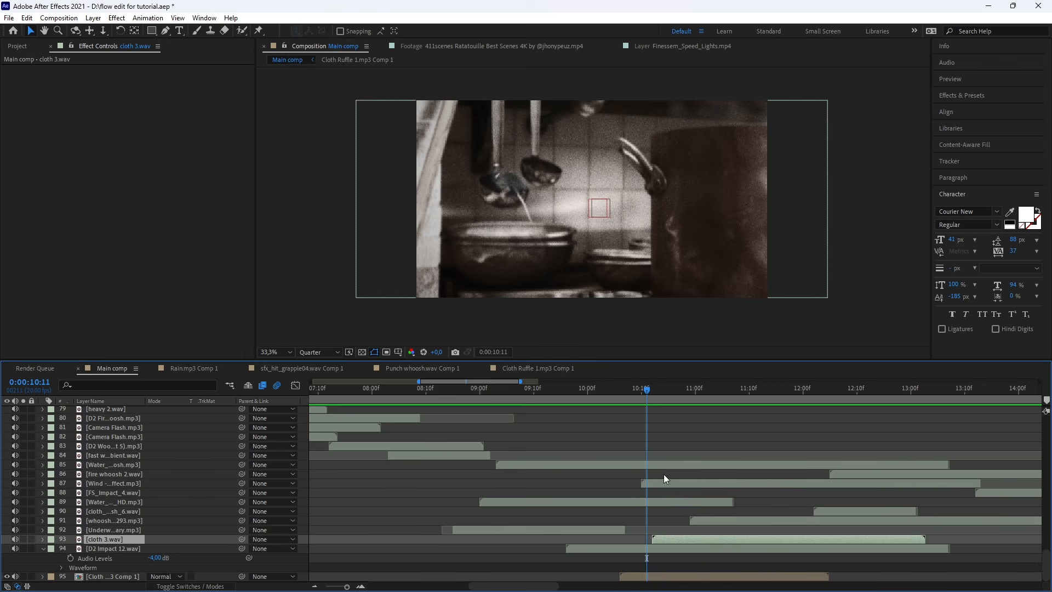
left_click_drag(649, 389, 662, 387)
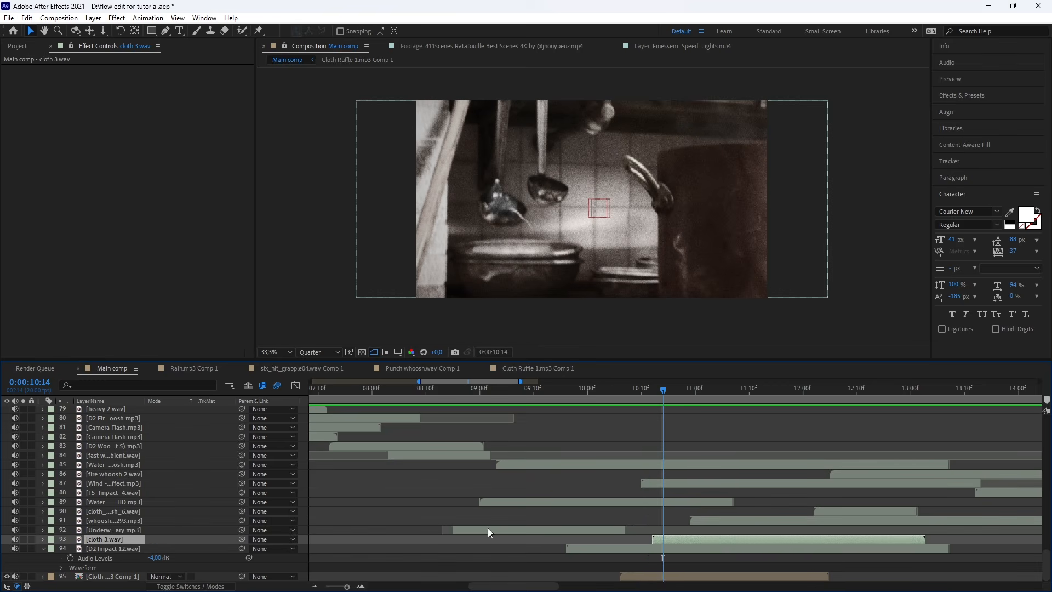
key("l")
key("l")
scroll(708, 548, "down", 1)
left_click_drag(671, 389, 722, 409)
key("space")
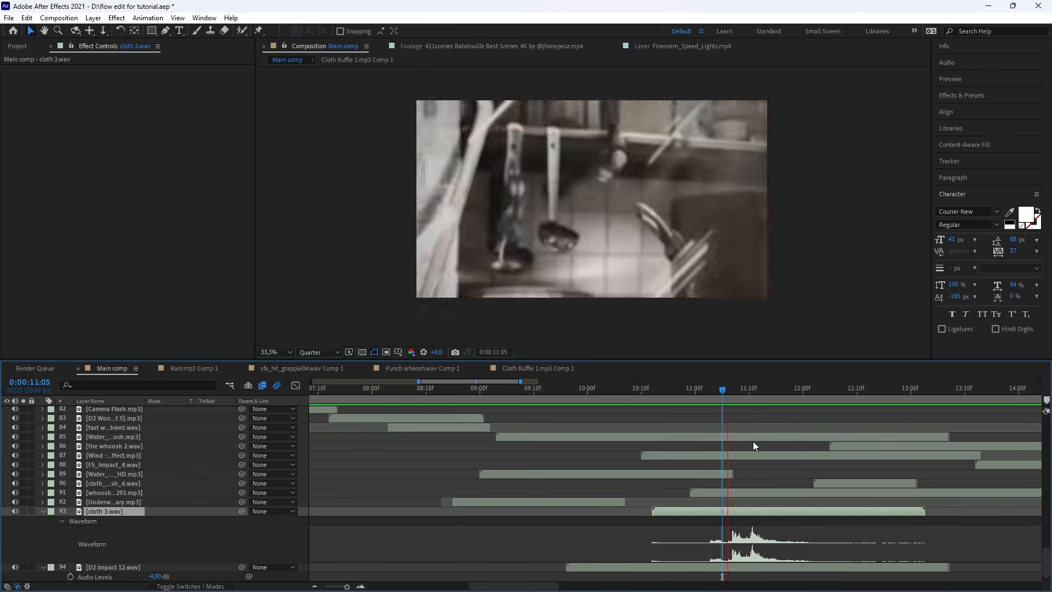
key("space")
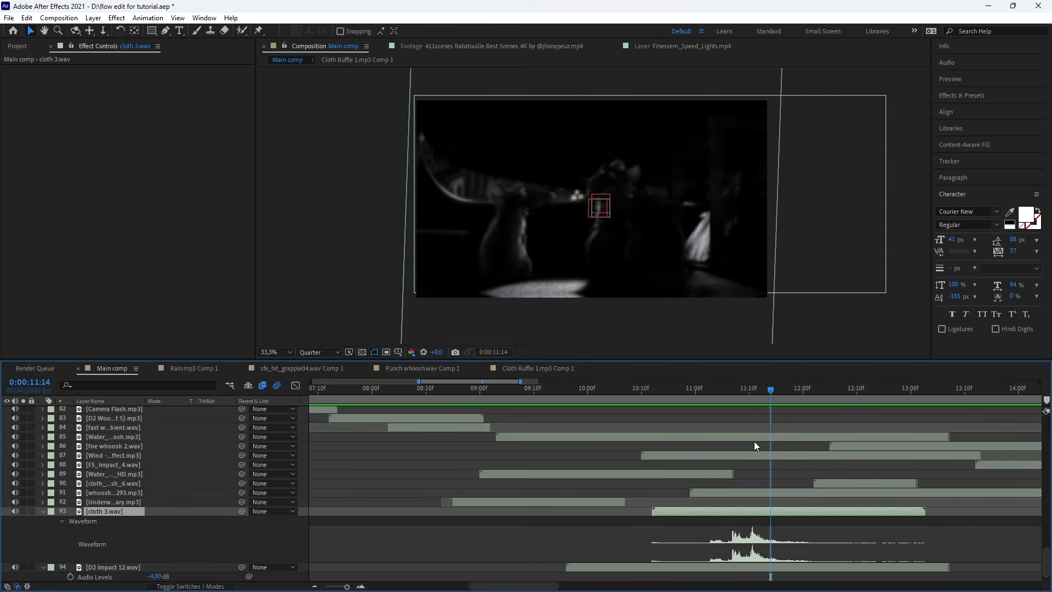
key("l")
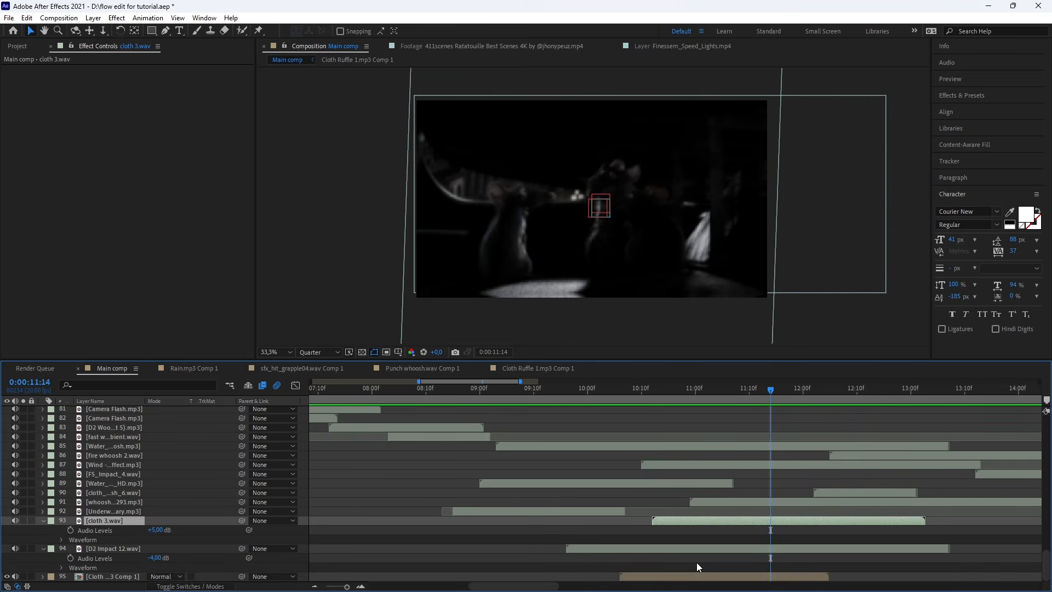
Show the waveform of whoosh_fast_impact_slap_001_29293.mp3 and preview the Main comp from 0:00:11:06.
left_click(723, 503)
left_click(701, 390)
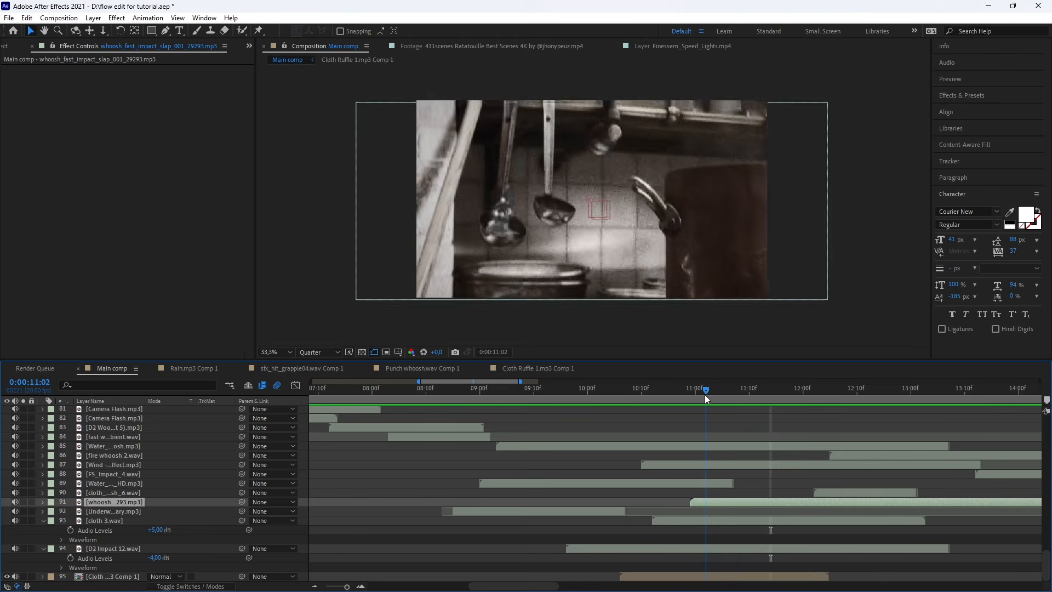
key("l")
key("l")
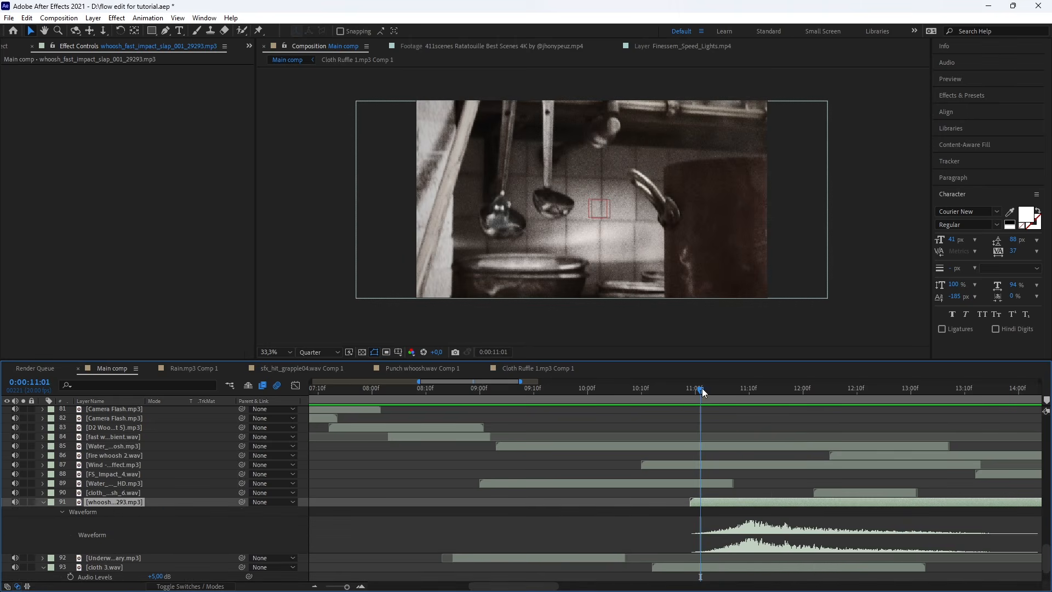
left_click_drag(702, 388, 728, 388)
key("space")
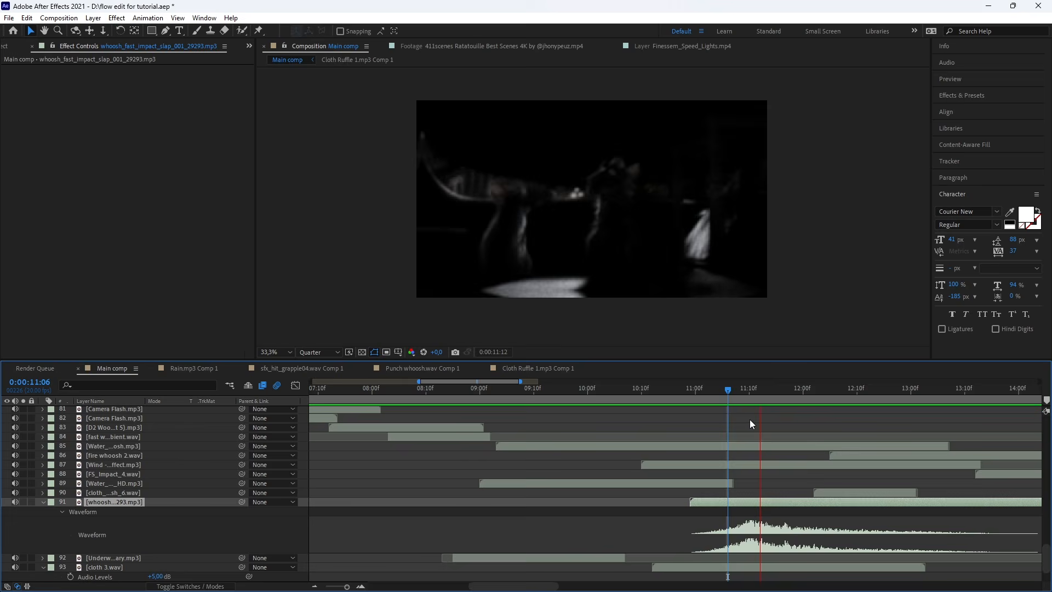
View the whoosh_fast_impact_slap_001_29293.mp3 layer on its own and examine its Audio Levels in the Main comp.
double_click(122, 502)
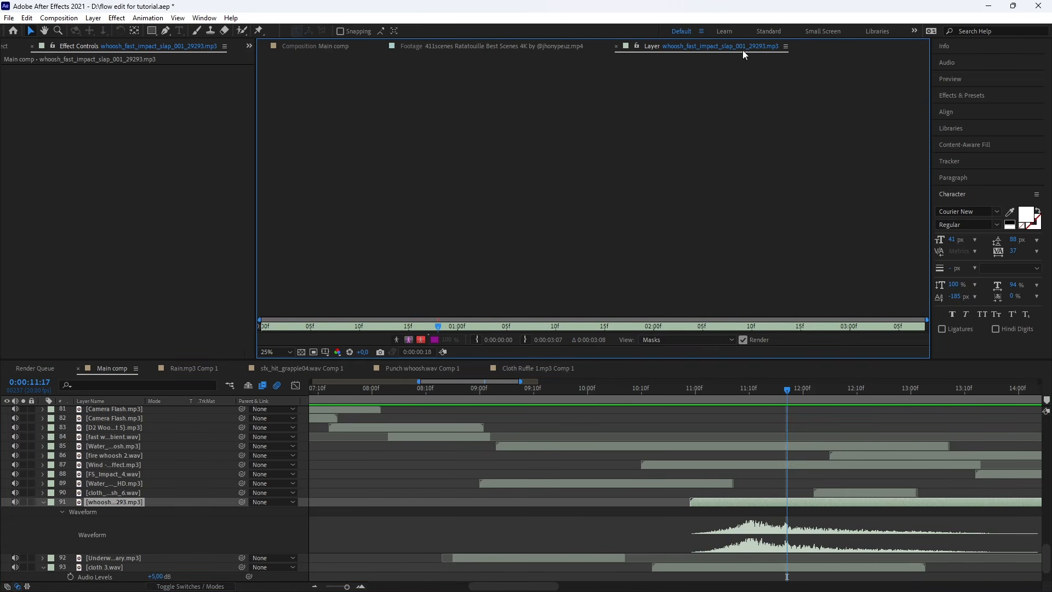
left_click(351, 49)
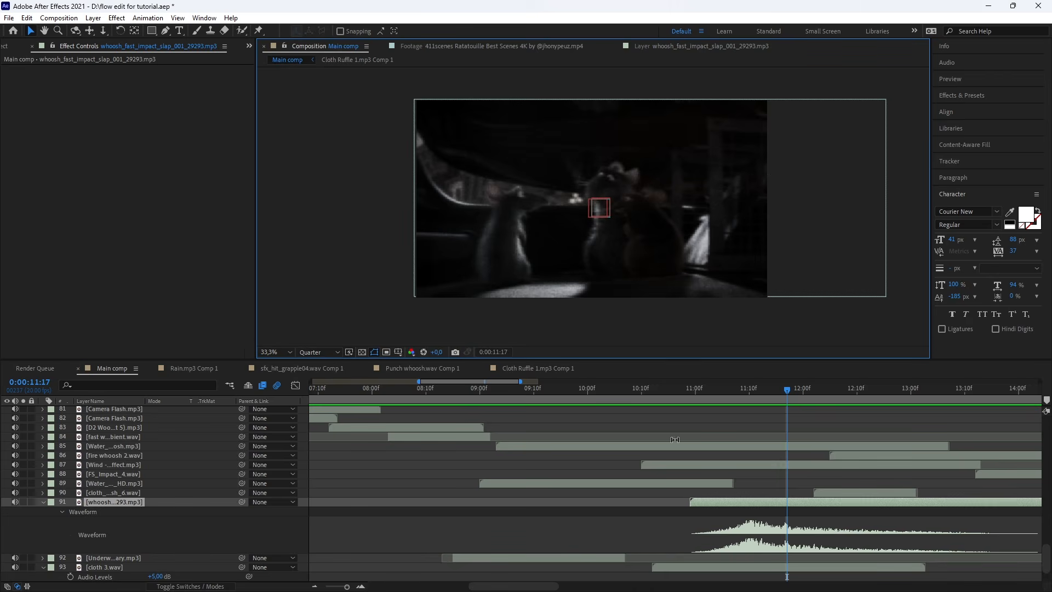
key("l")
Collapse the expanded fast whoosh, cloth 3.wav and D2 Impact 12.wav layers.
left_click(729, 541)
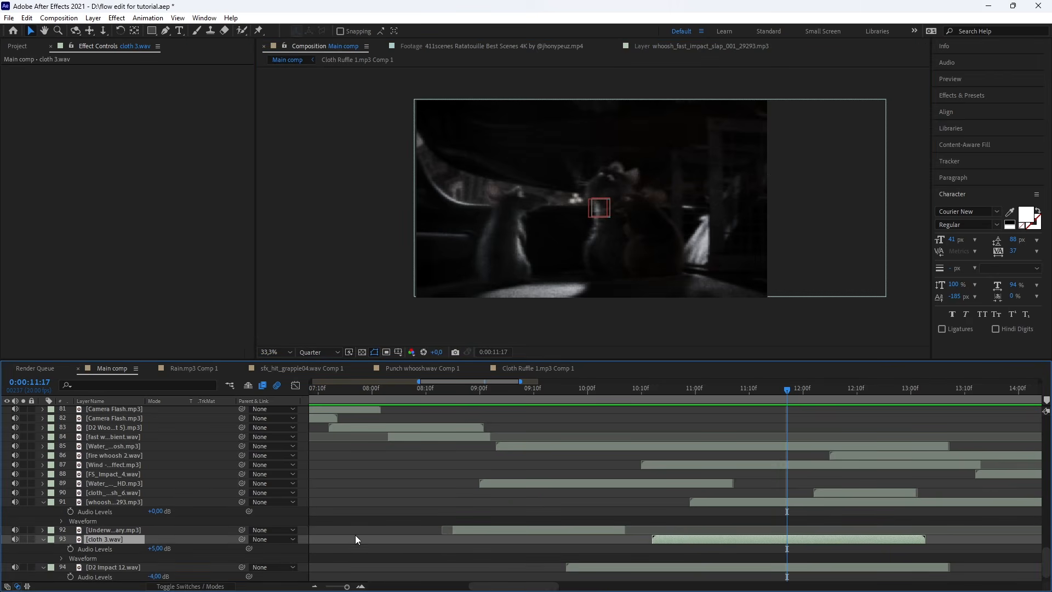
left_click(42, 548)
left_click(42, 519)
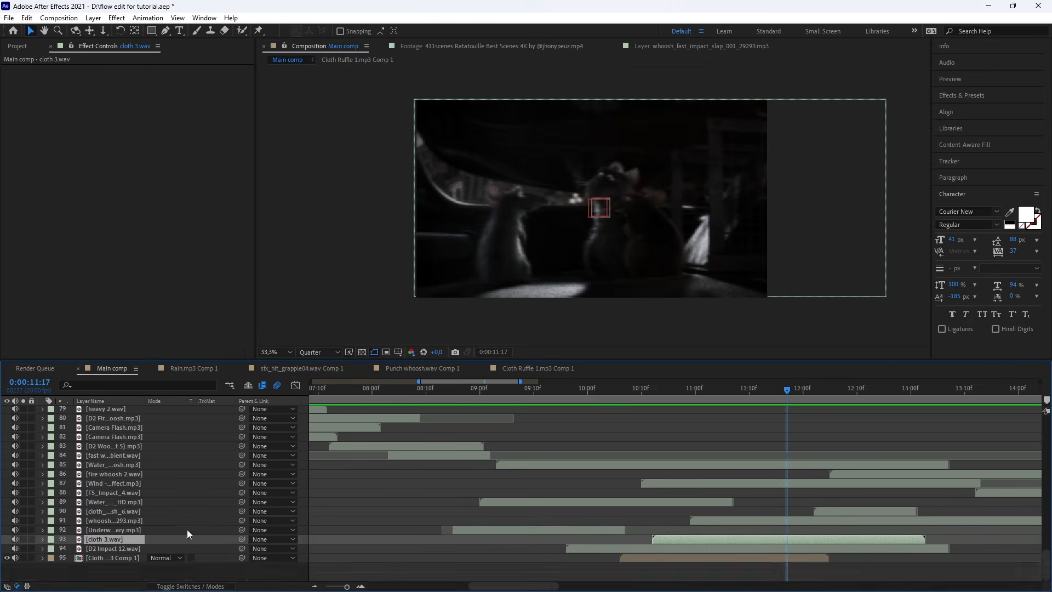
Examine the Audio Levels of the Wind - Sound Effect.mp3 layer and scrub the Main comp back to 0:00:11:05.
left_click(757, 542)
left_click(737, 504)
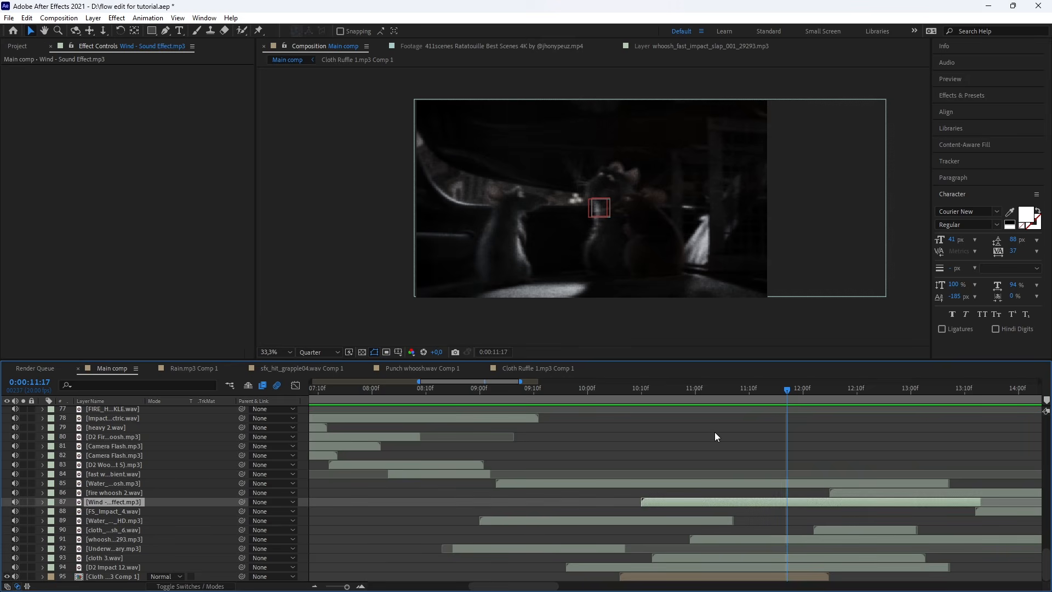
left_click(711, 388)
left_click(785, 390)
key("l")
key("l")
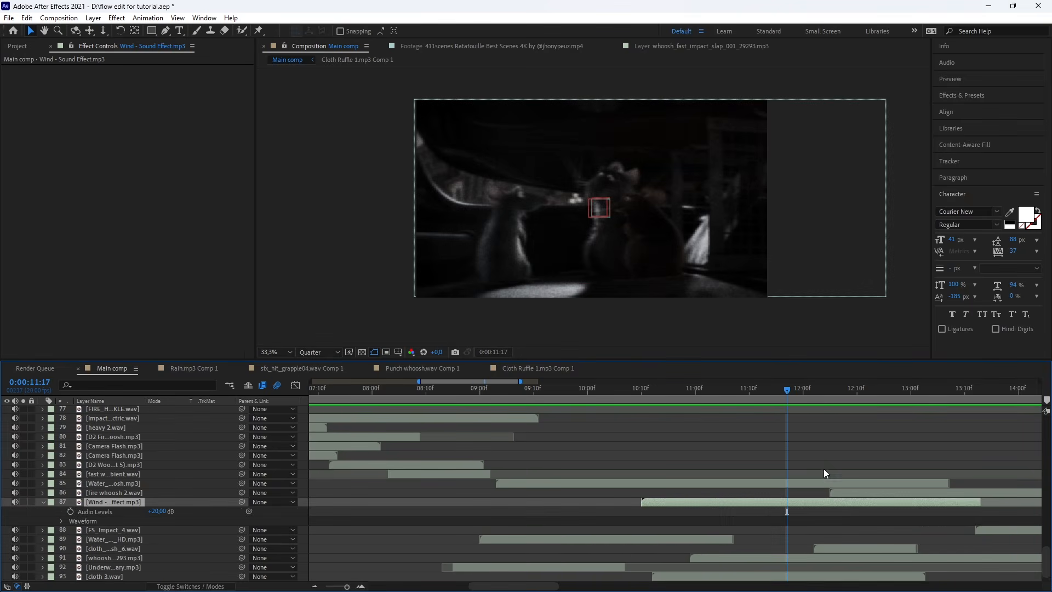
left_click_drag(794, 389, 722, 389)
key("l")
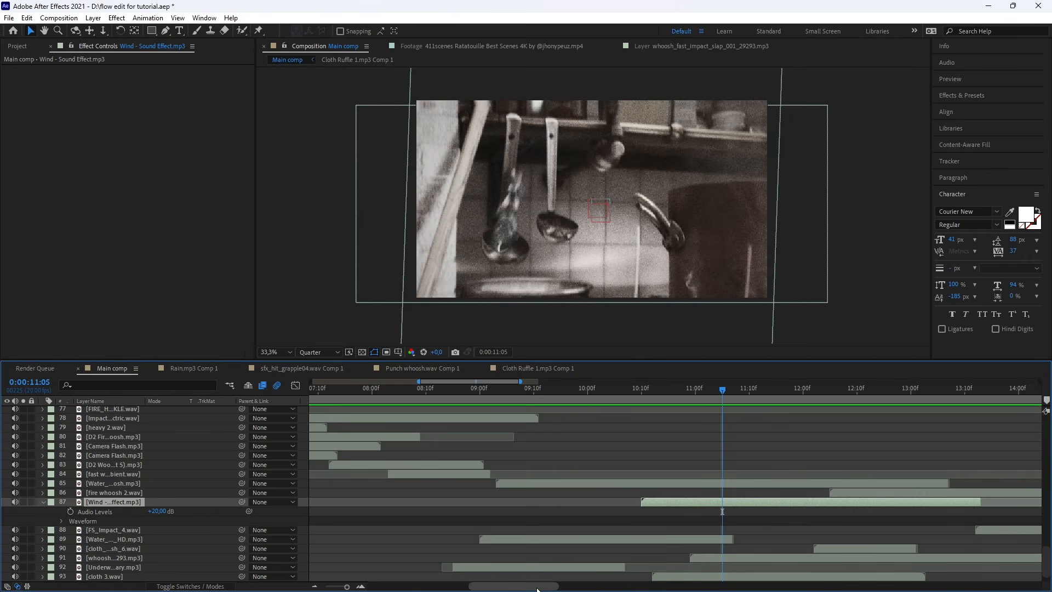
Select the Water_bubbles_Whoosh.mp3 layer and preview the Main comp from 0:00:11:05.
scroll(610, 570, "right", 5)
left_click(610, 485)
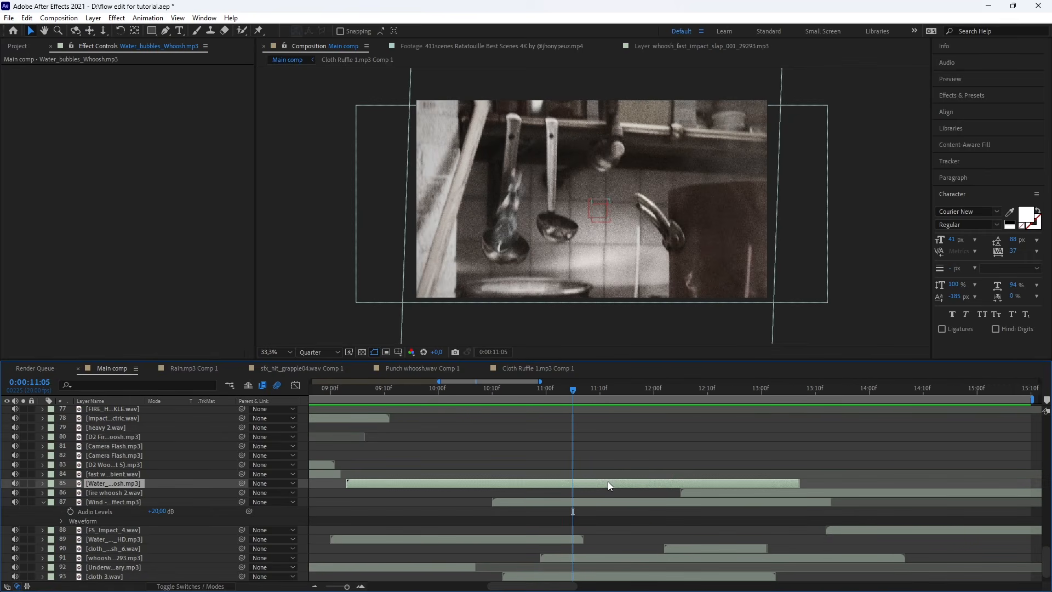
scroll(603, 525, "down", 1)
key("space")
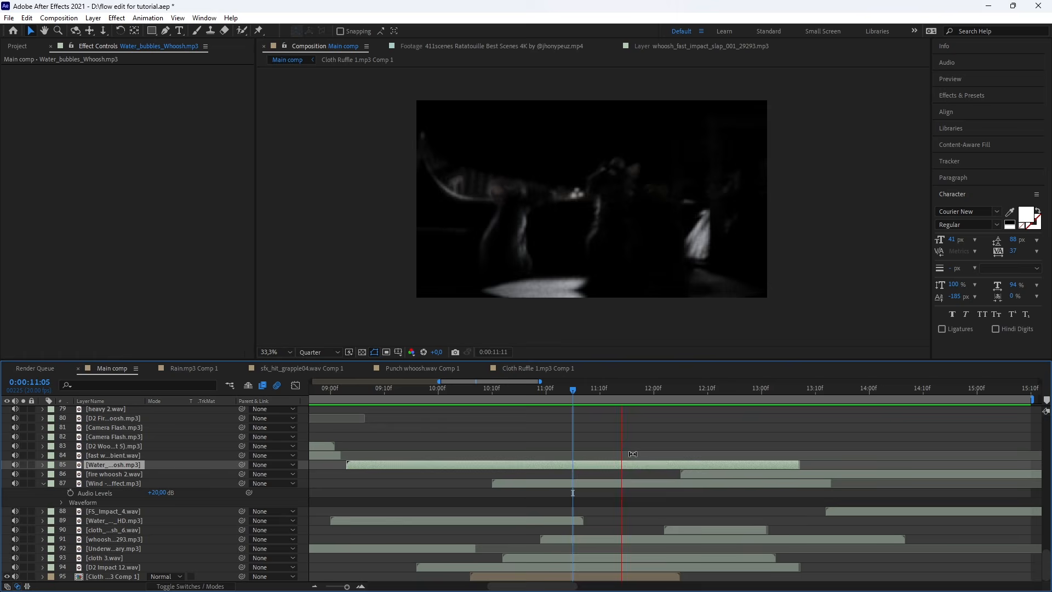
Select the cloth_fast_whoosh_6.wav layer, reveal its waveform and examine its timing between 0:00:12:02 and 0:00:12:15.
left_click_drag(629, 392, 666, 411)
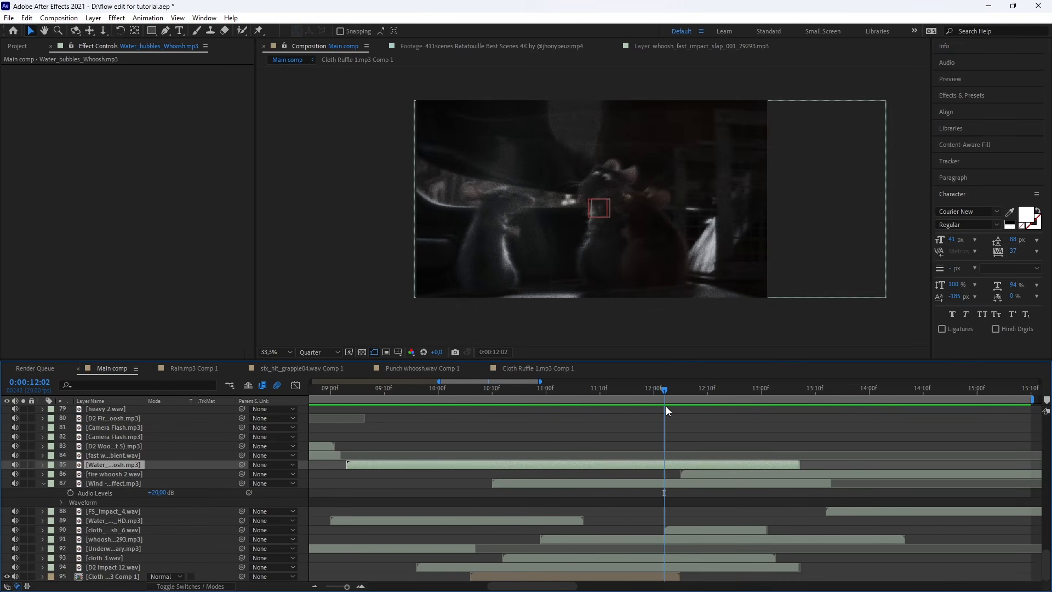
left_click(683, 529)
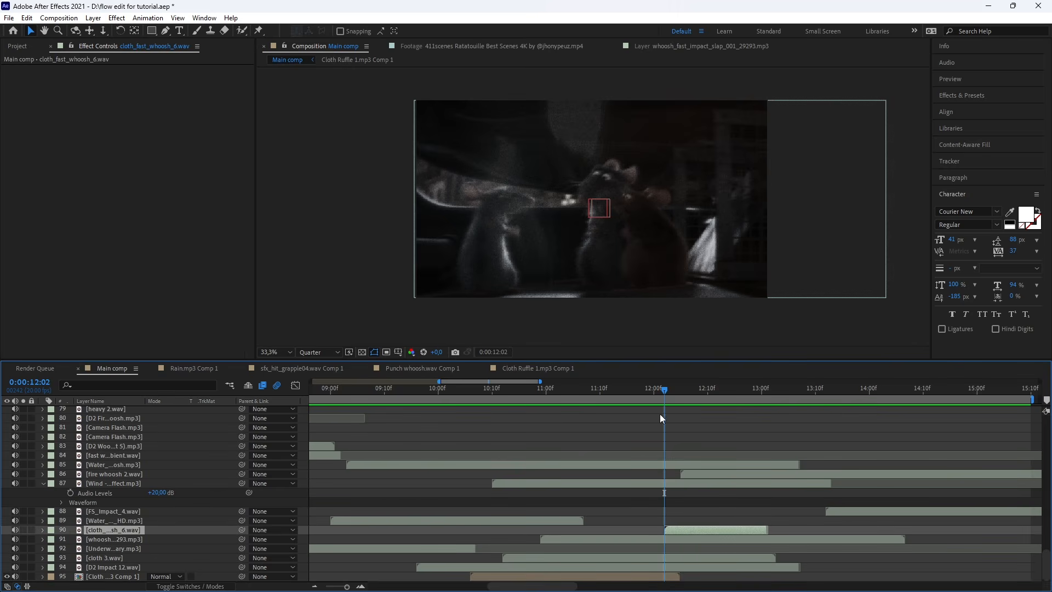
left_click_drag(665, 389, 696, 390)
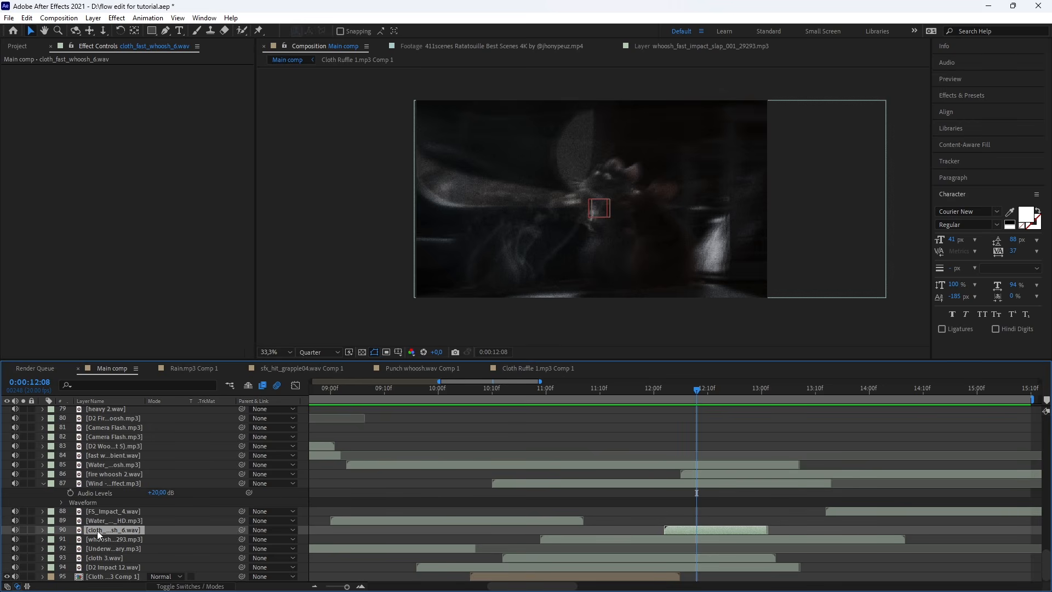
key("l")
key("l")
scroll(694, 535, "down", 2)
key("space")
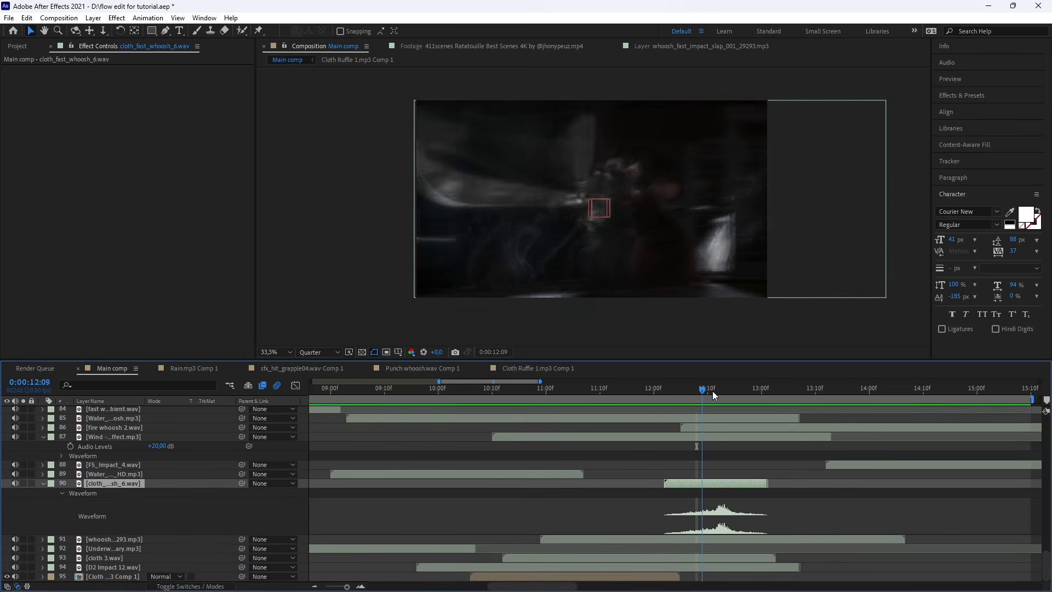
key("space")
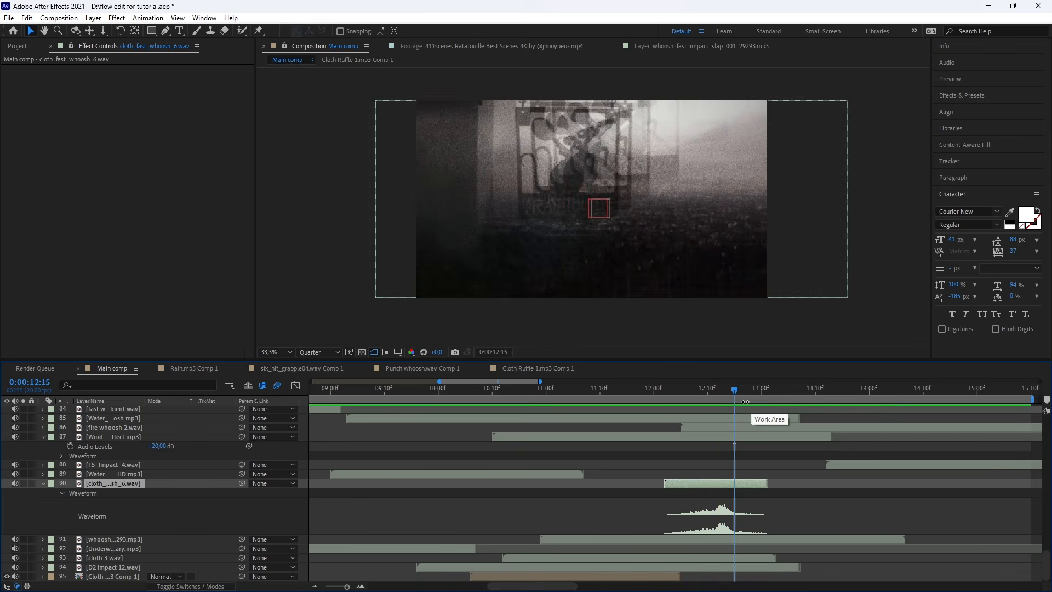
View the cloth_fast_whoosh_6.wav layer on its own and examine its Audio Levels in the Main comp.
double_click(101, 486)
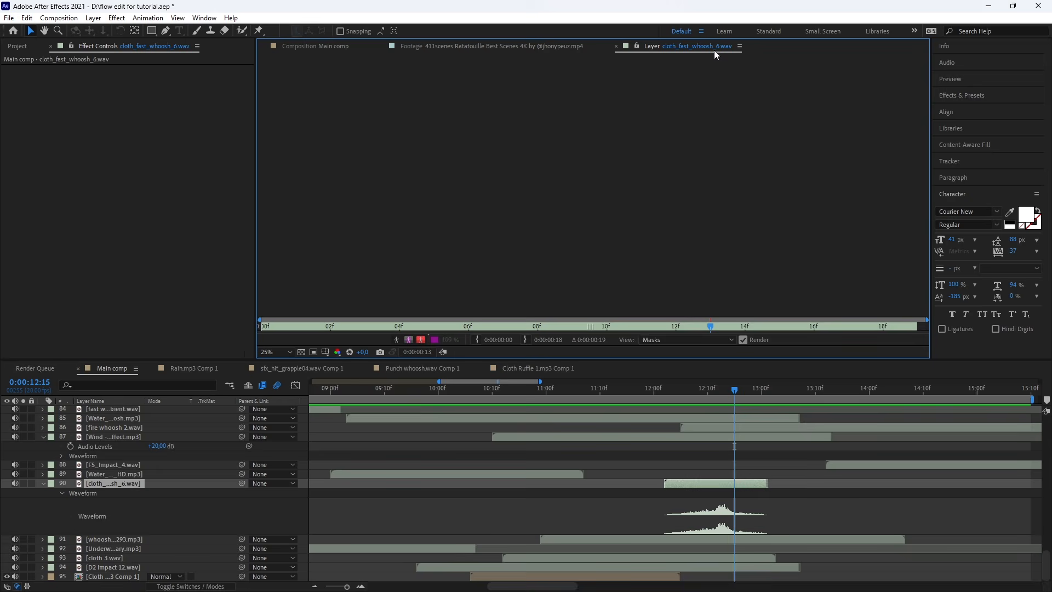
left_click(309, 48)
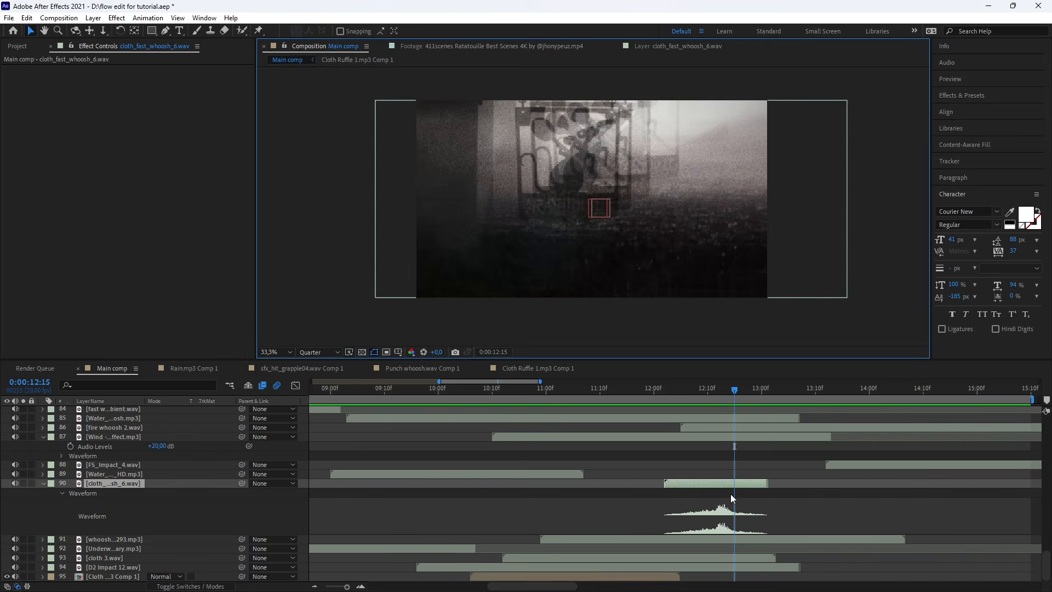
key("l")
Select the Wind - Sound Effect.mp3 layer and preview the Main comp from 0:00:10:14.
left_click(714, 465)
left_click(513, 389)
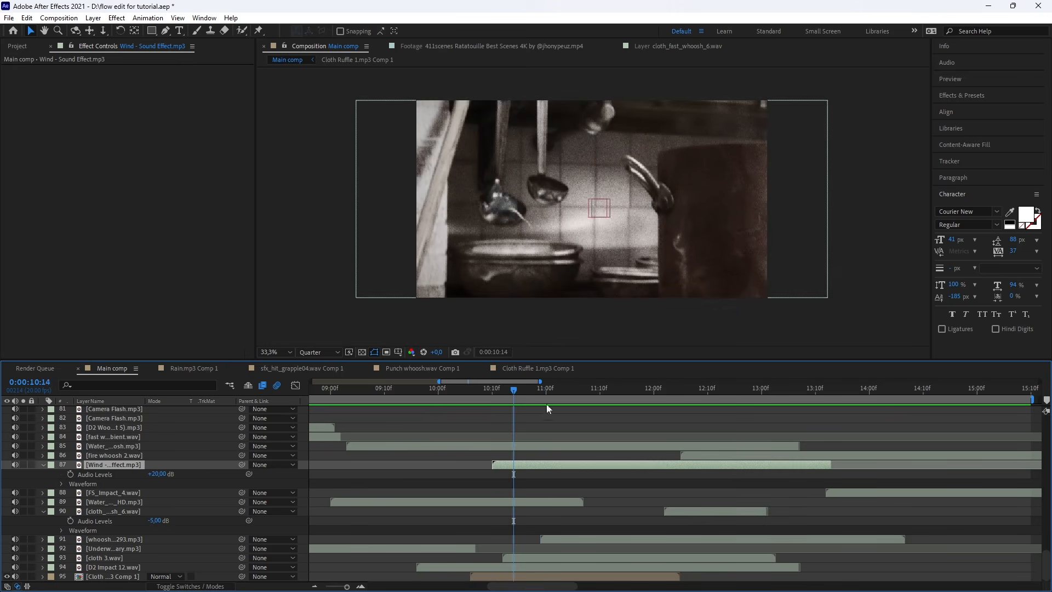
key("space")
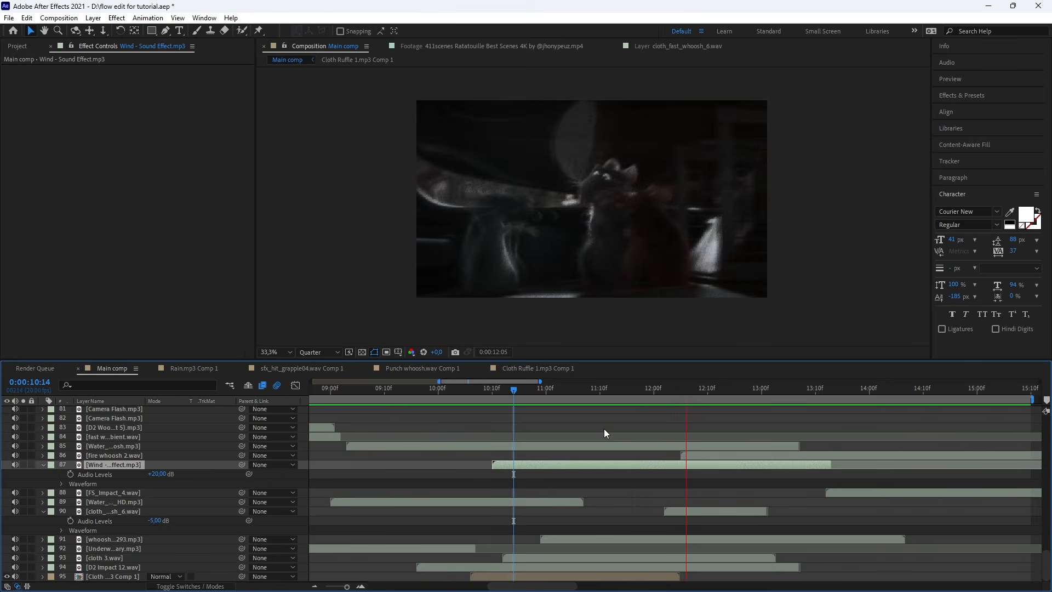
key("space")
Examine the waveform and Audio Levels of the fire whoosh 2.wav layer, scrubbing the Main comp to 0:00:13:04.
left_click(718, 460)
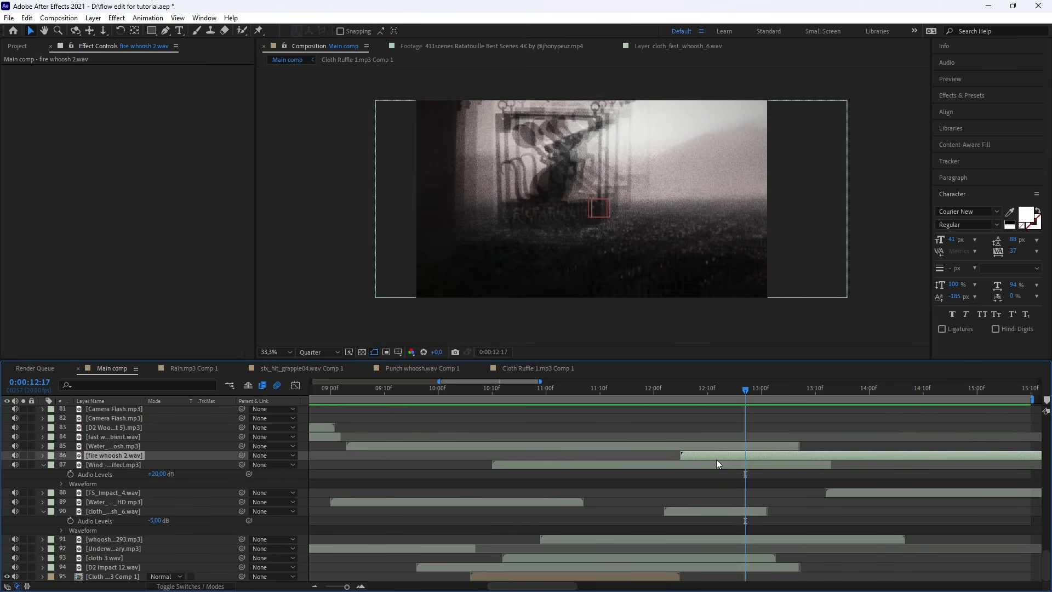
key("l")
key("l")
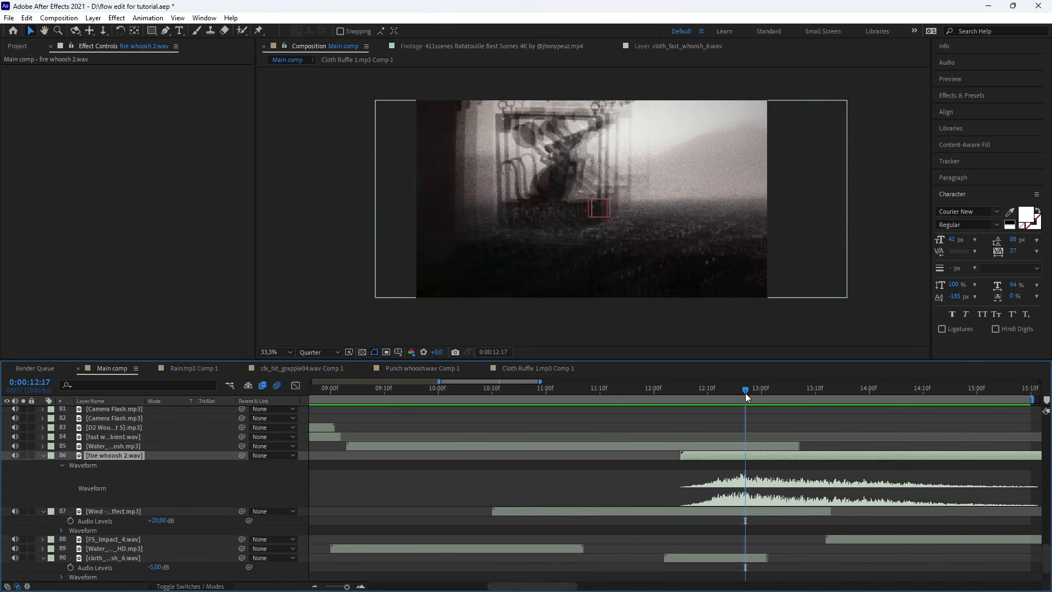
left_click_drag(747, 396, 783, 391)
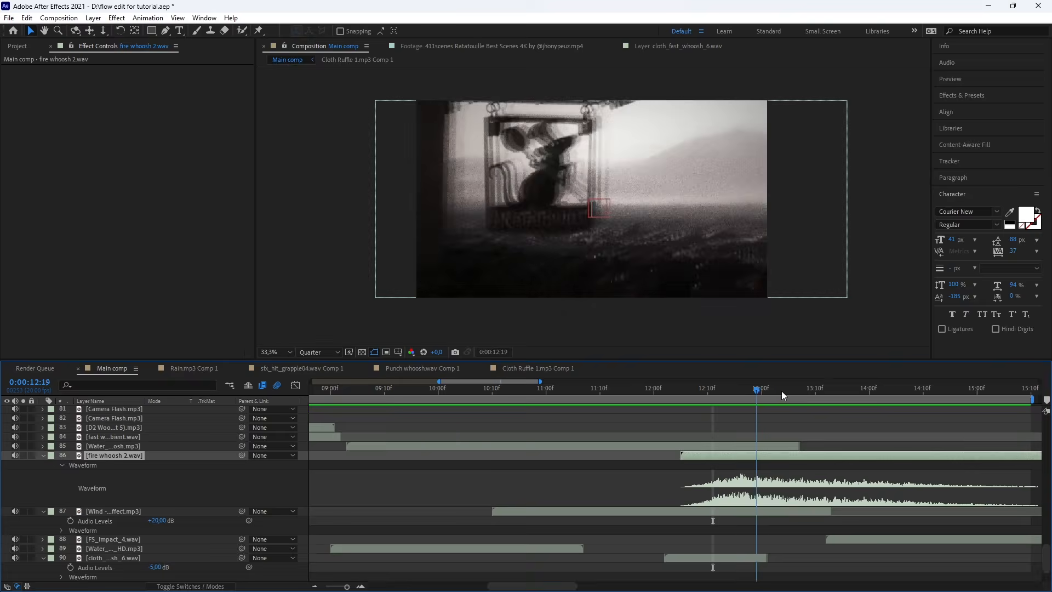
key("l")
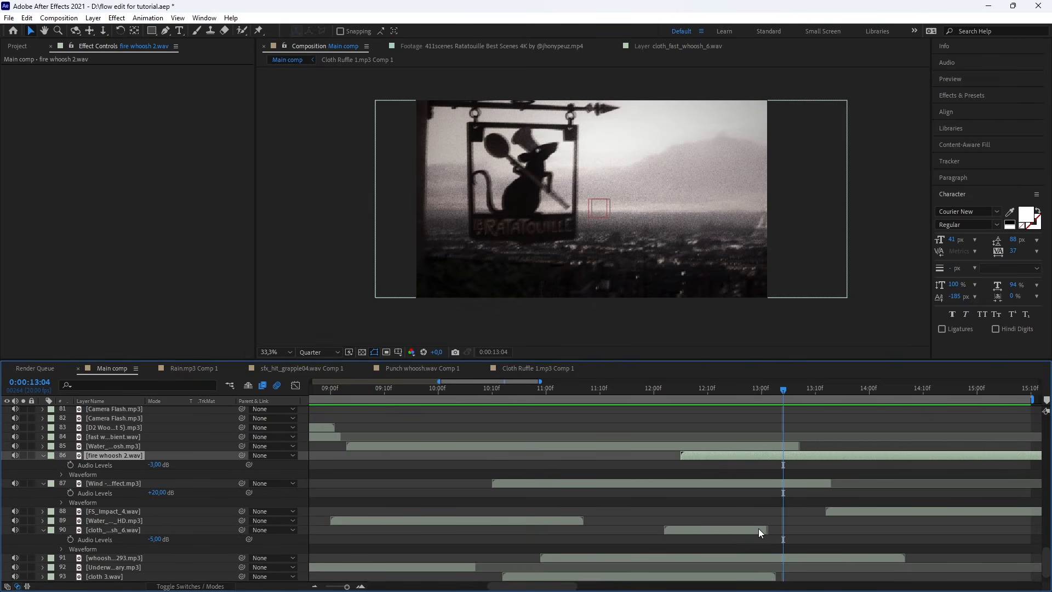
Examine the Audio Levels of the whoosh_fast_impact_slap_001_29293.mp3 layer and select the cloth 3.wav layer.
scroll(758, 533, "down", 2)
left_click(750, 541)
key("l")
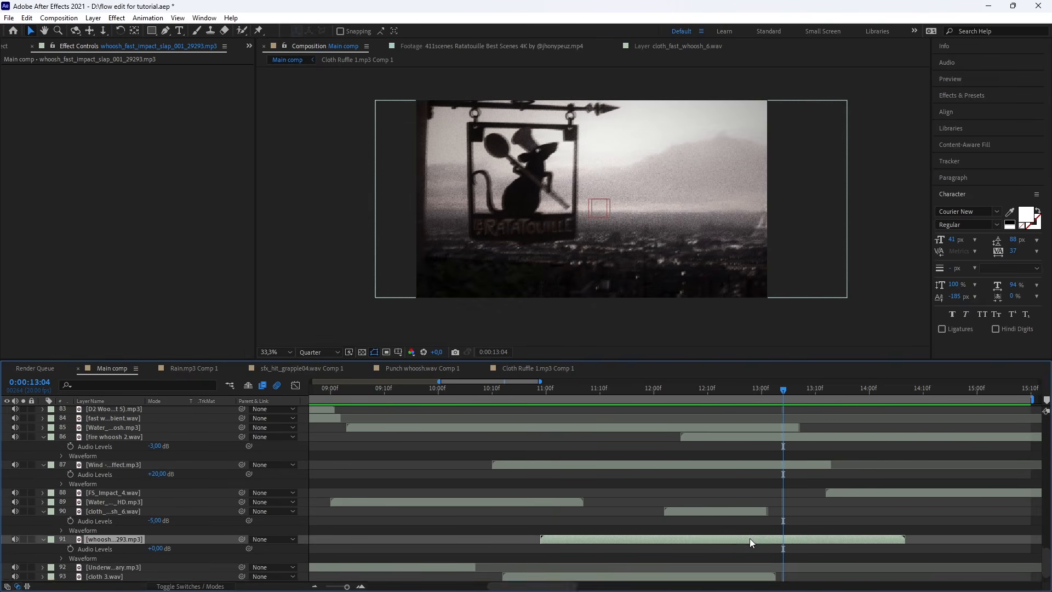
scroll(750, 542, "down", 2)
left_click(747, 558)
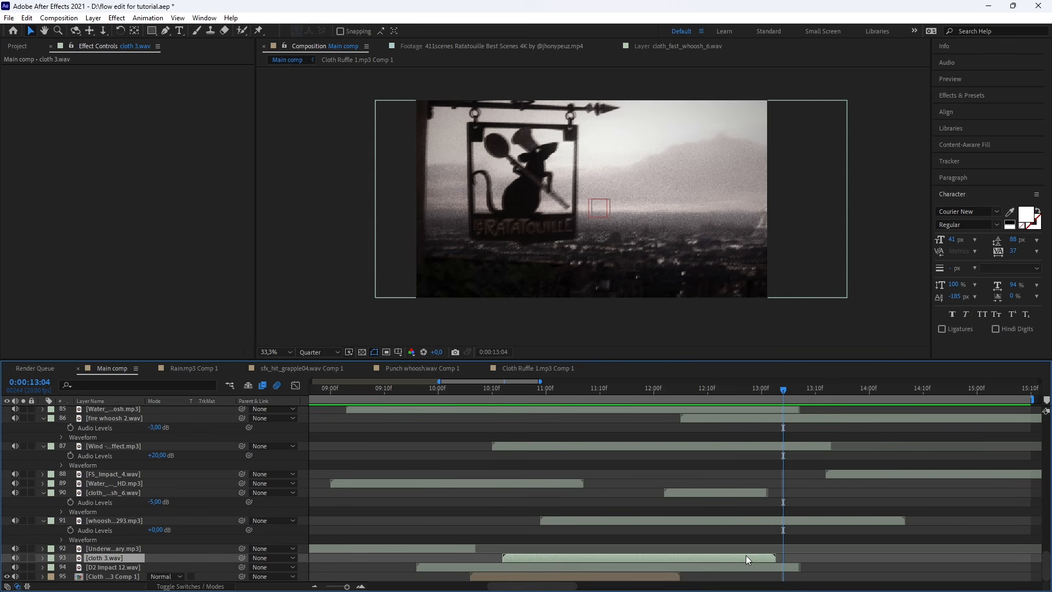
Scrub back to 0:00:11:18 and preview the Main comp from there.
scroll(789, 509, "up", 3)
left_click_drag(782, 394, 647, 411)
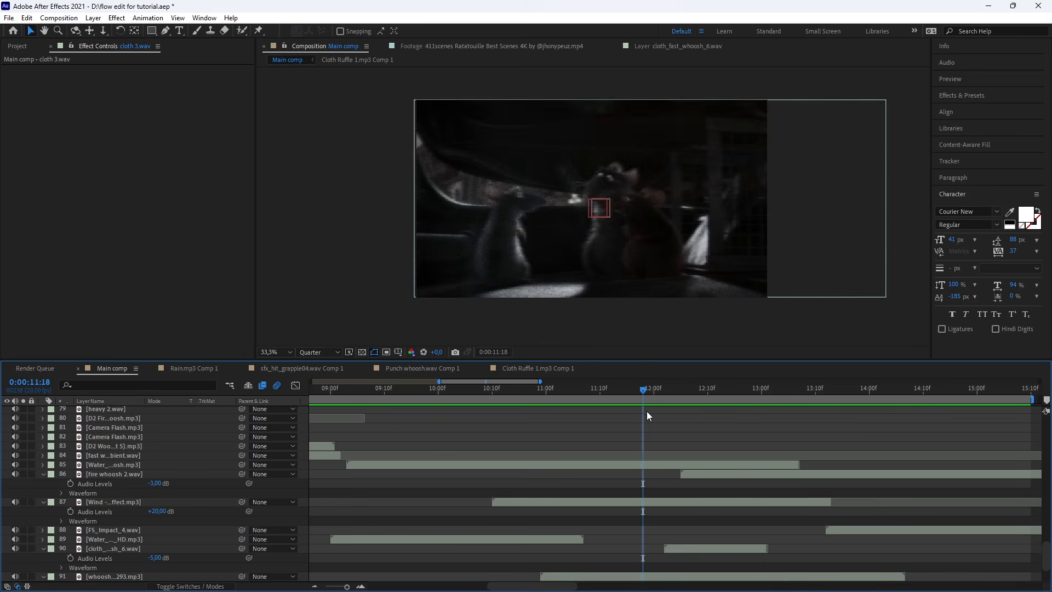
key("space")
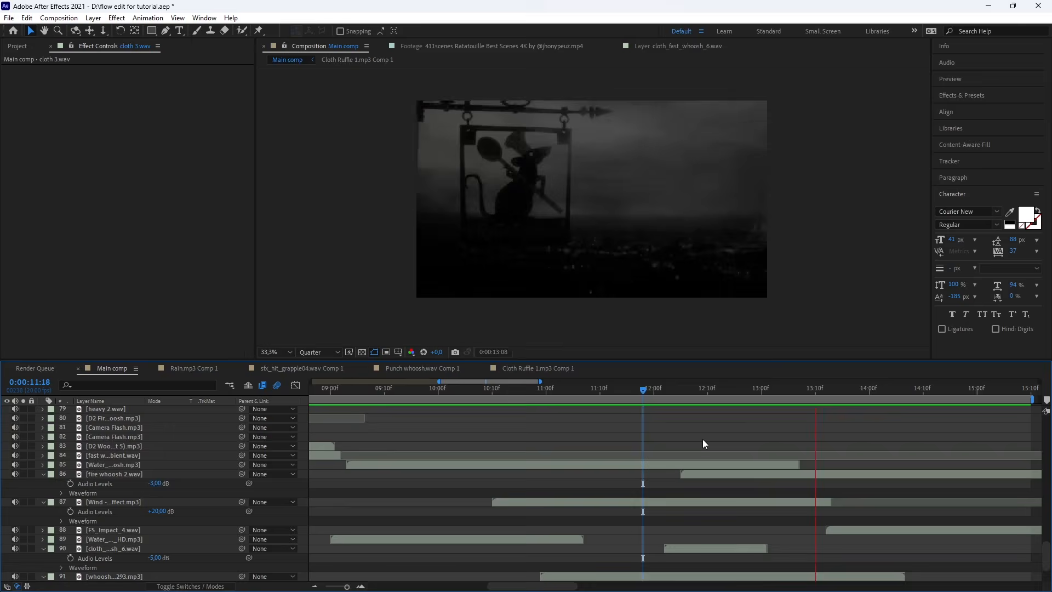
key("space")
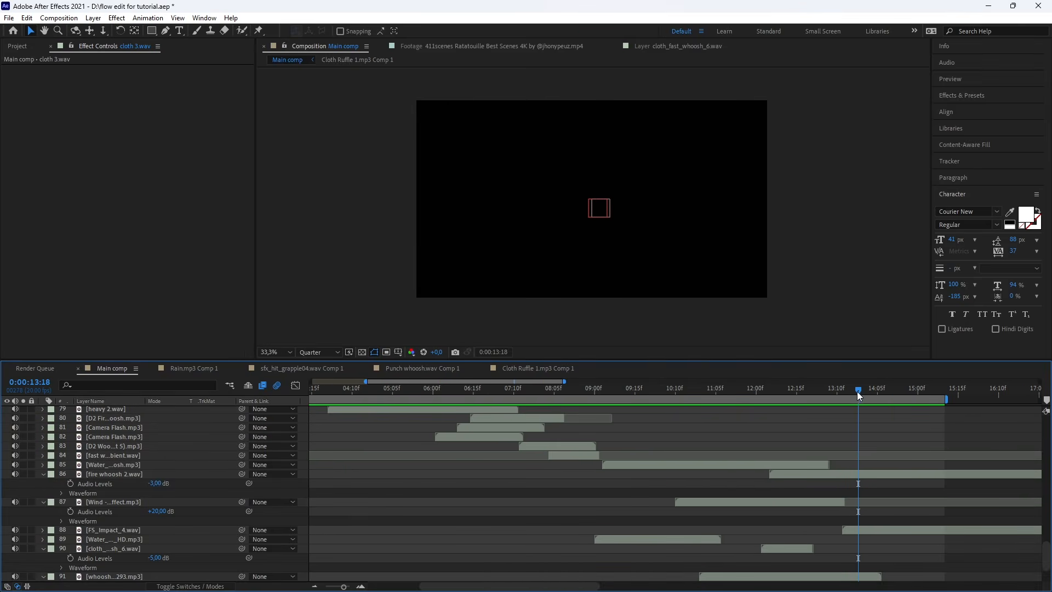
Move back to 0:00:10:09 and preview the transition into the restaurant sign shot.
left_click_drag(857, 391, 674, 420)
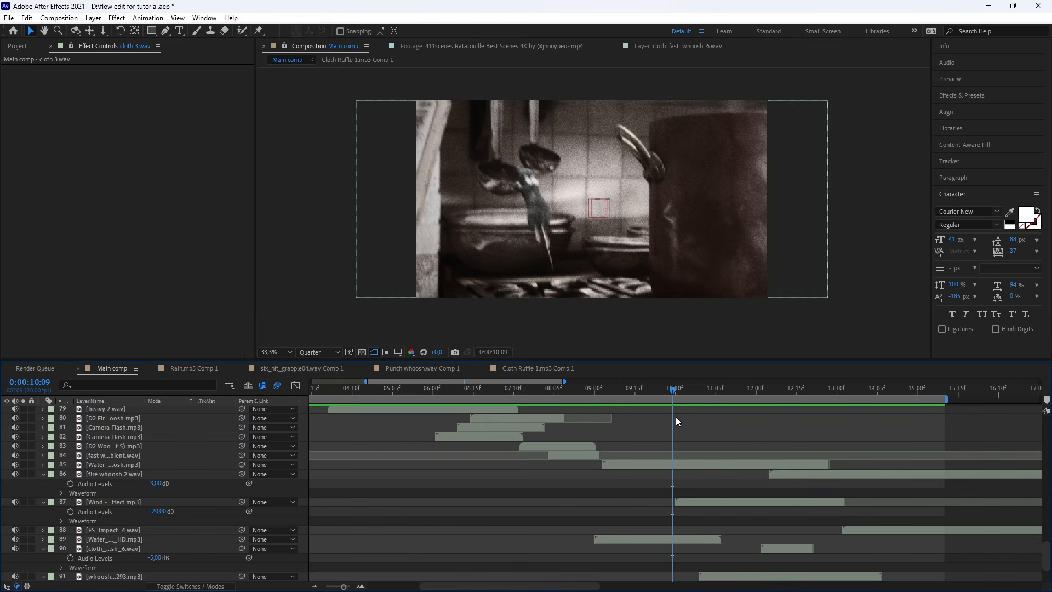
key("space")
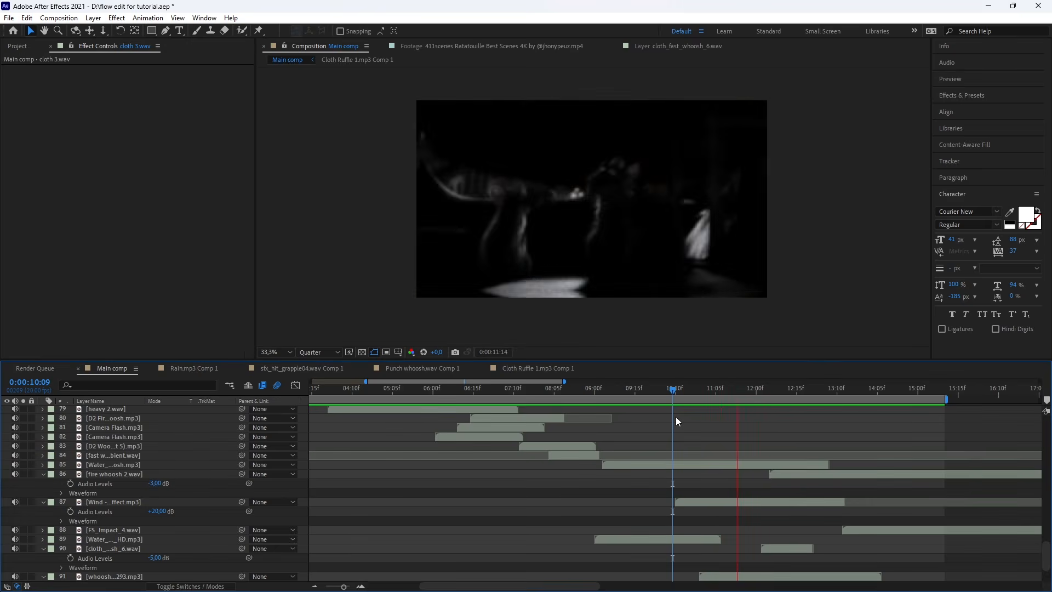
key("space")
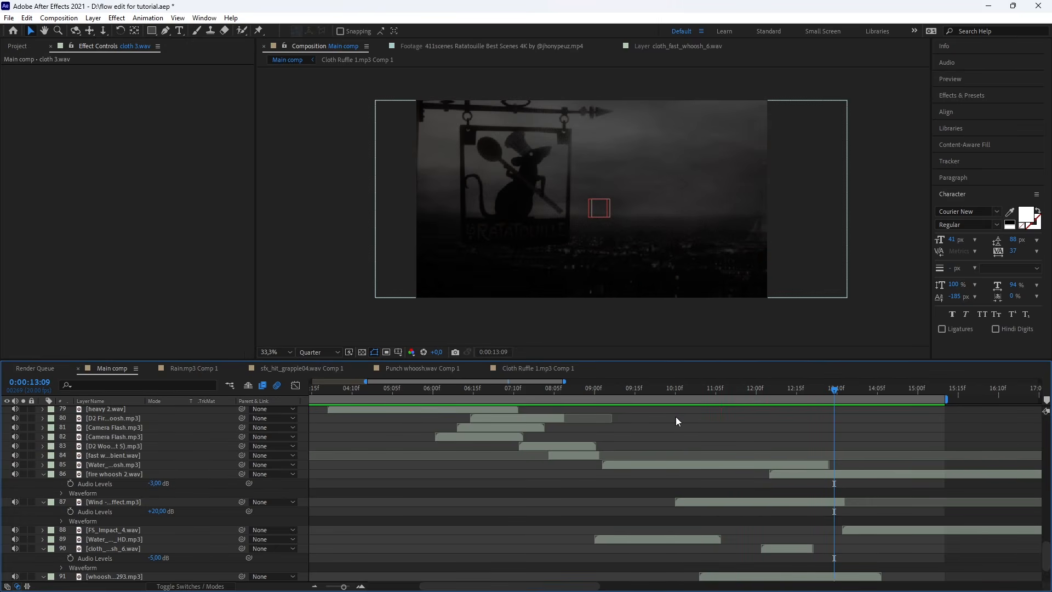
Examine the waveform and Audio Levels of the Wind - Sound Effect.mp3 layer from 0:00:12:14 to 0:00:13:07.
left_click(795, 394)
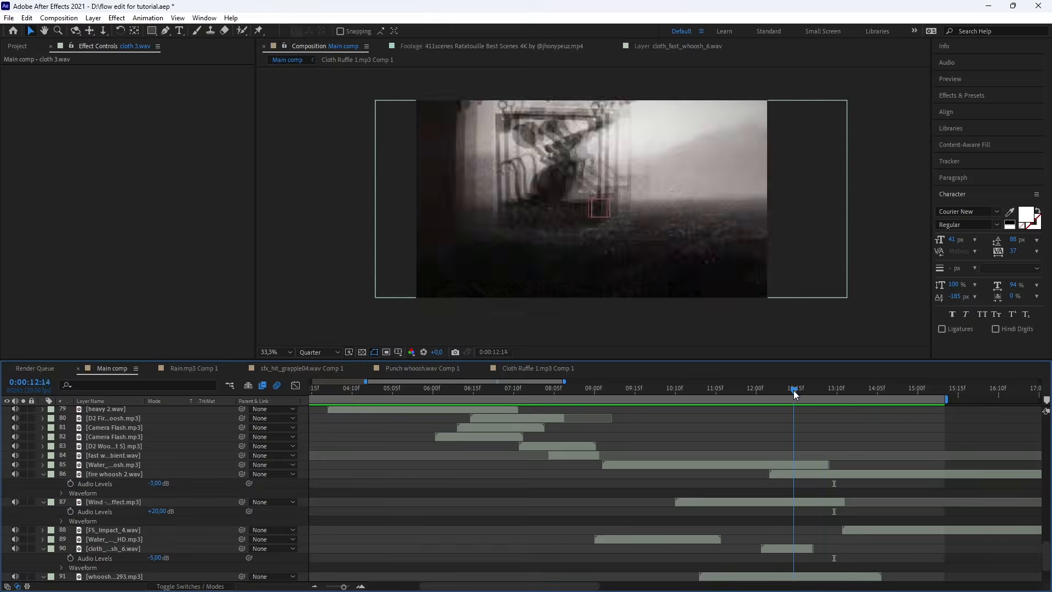
left_click(813, 503)
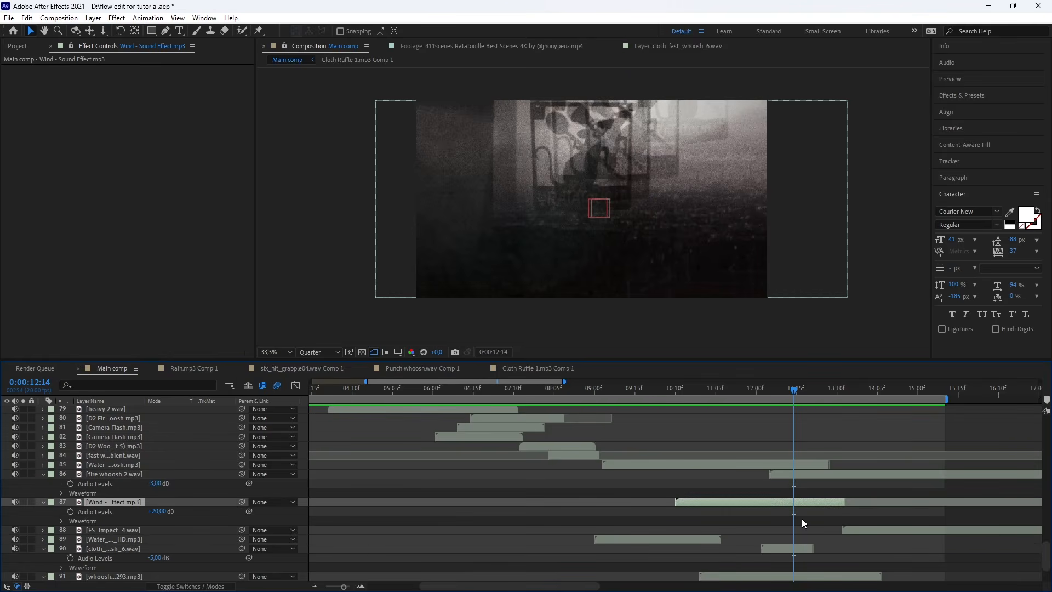
key("l")
key("l")
key("space")
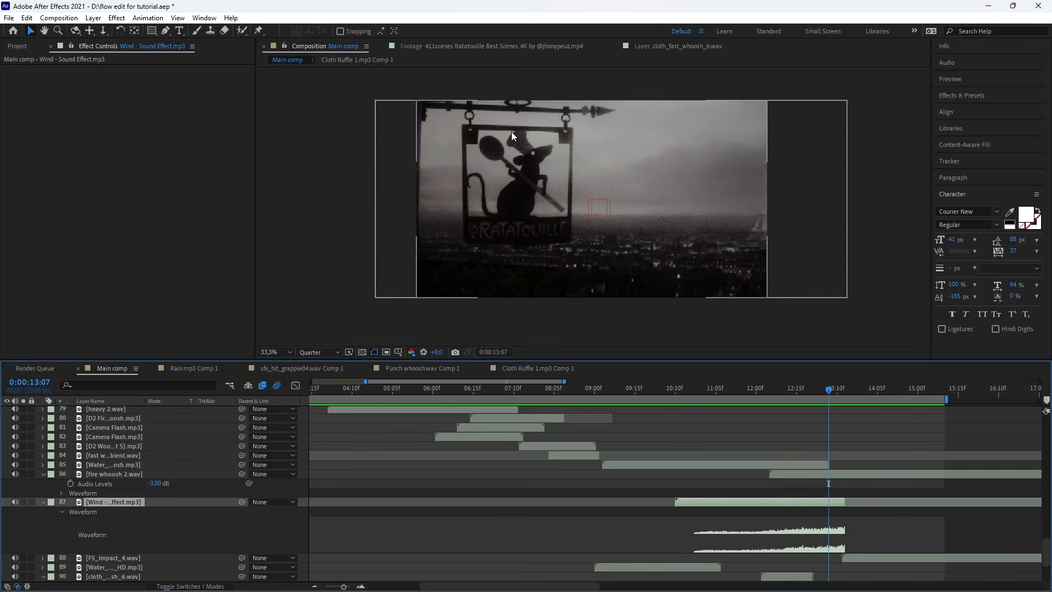
key("l")
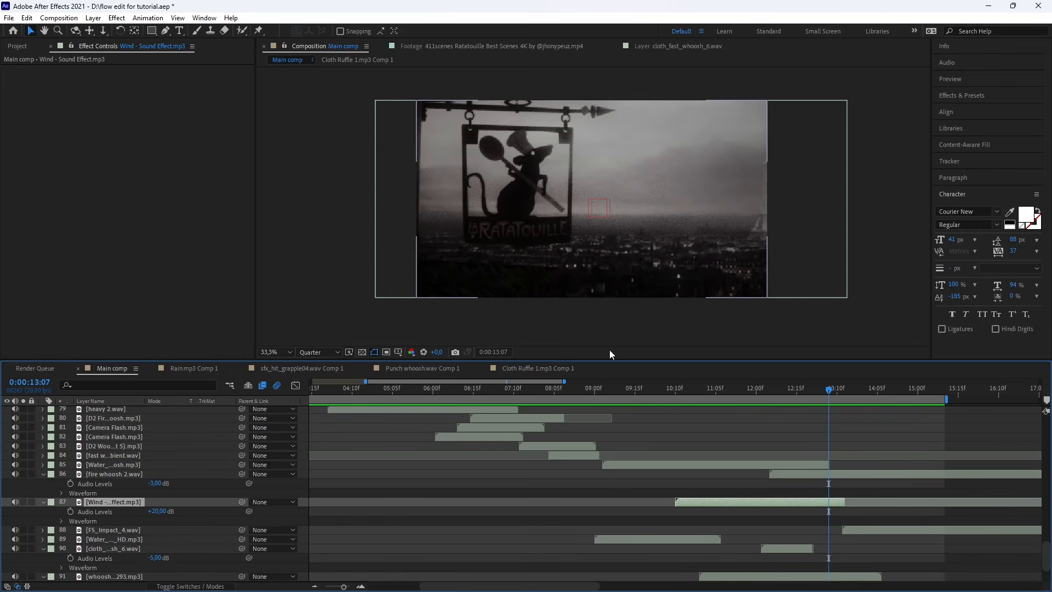
Scrub back to 0:00:11:09 and preview the Main comp through the final fade to black.
scroll(814, 521, "down", 2)
left_click_drag(826, 392, 737, 391)
key("space")
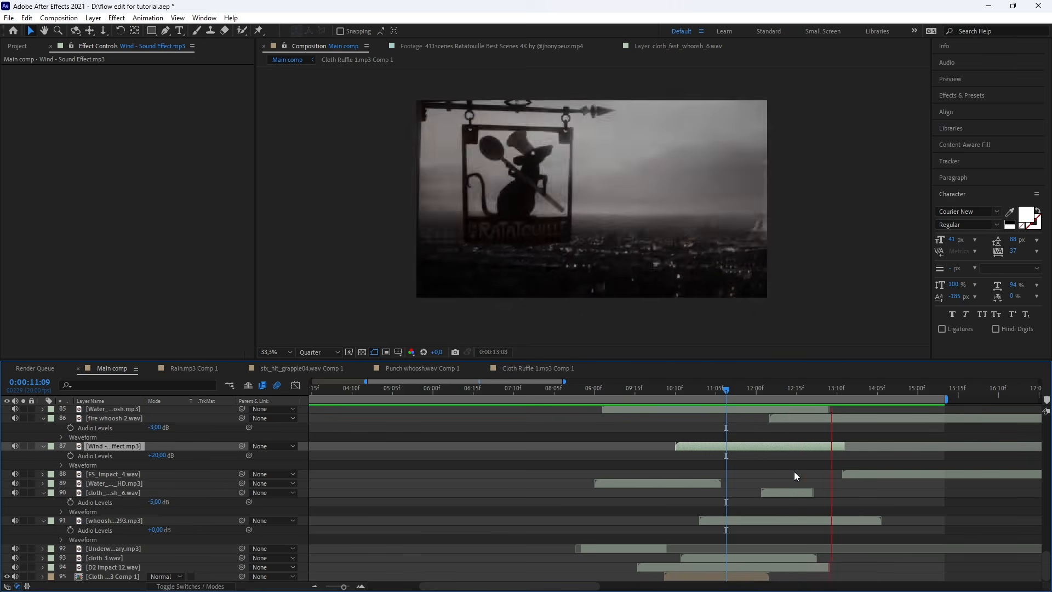
key("space")
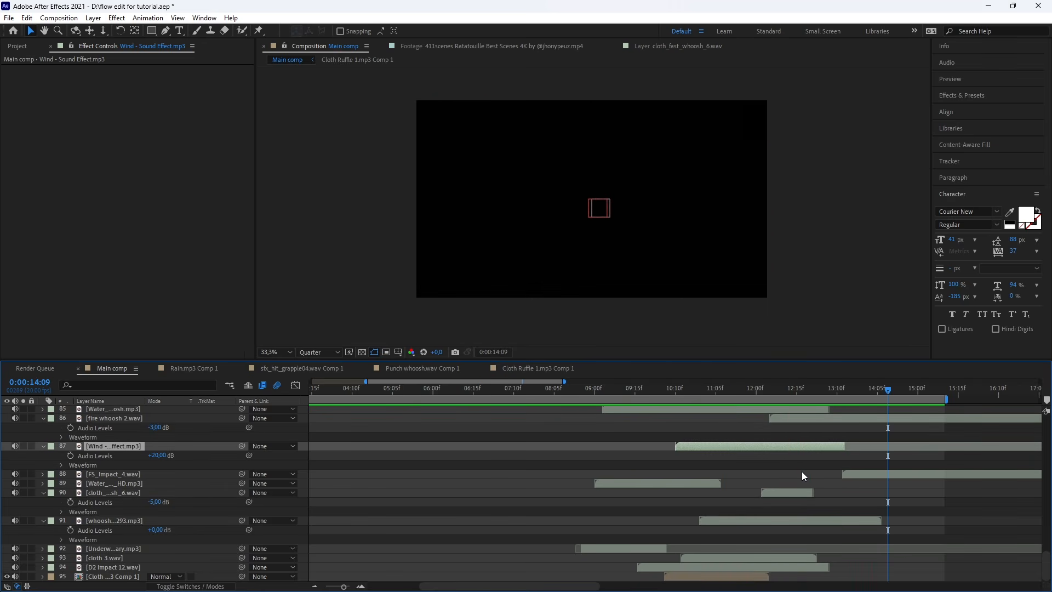
Select the FS_Impact_4.wav layer, move to 0:00:13:13 and examine its waveform.
left_click(851, 479)
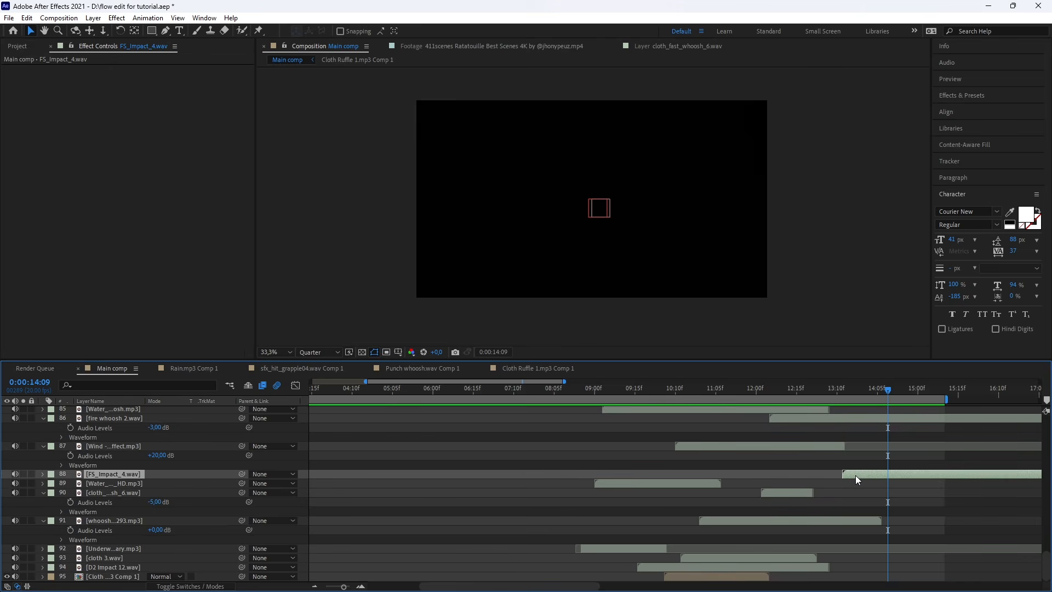
left_click_drag(882, 392, 846, 397)
key("l")
key("l")
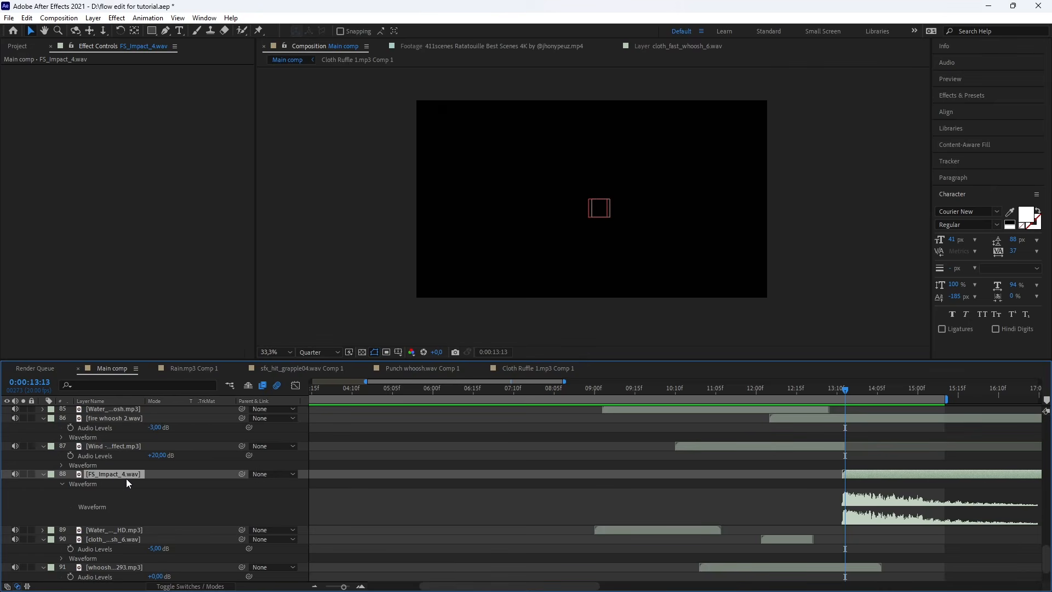
Collapse the expanded FS_Impact_4.wav, Wind, fire whoosh 2.wav, cloth_fast_whoosh_6.wav and whoosh_fast_impact_slap layers.
left_click(43, 474)
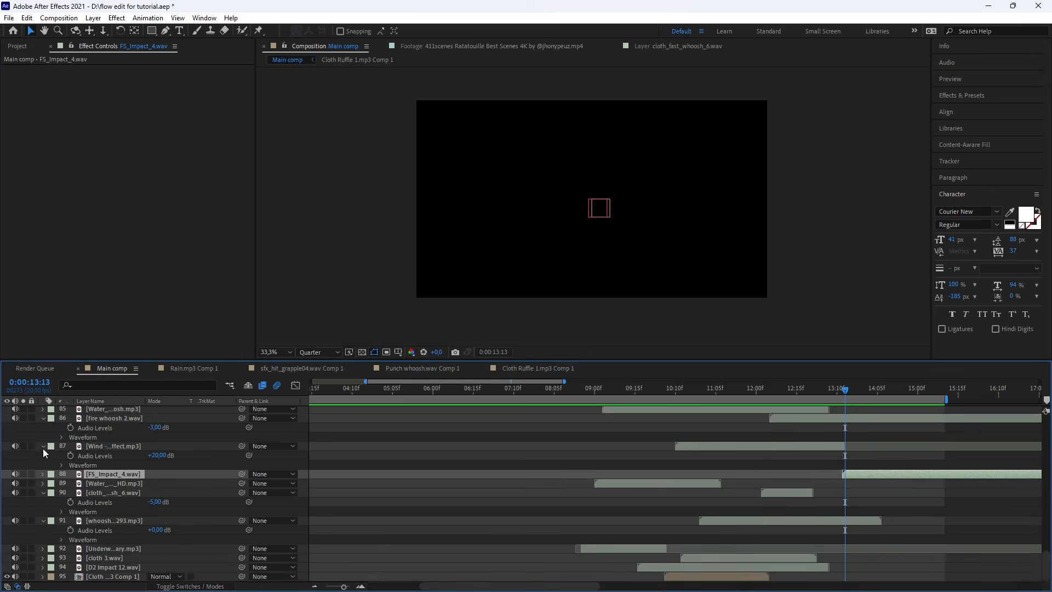
left_click(43, 448)
left_click(44, 421)
left_click(44, 418)
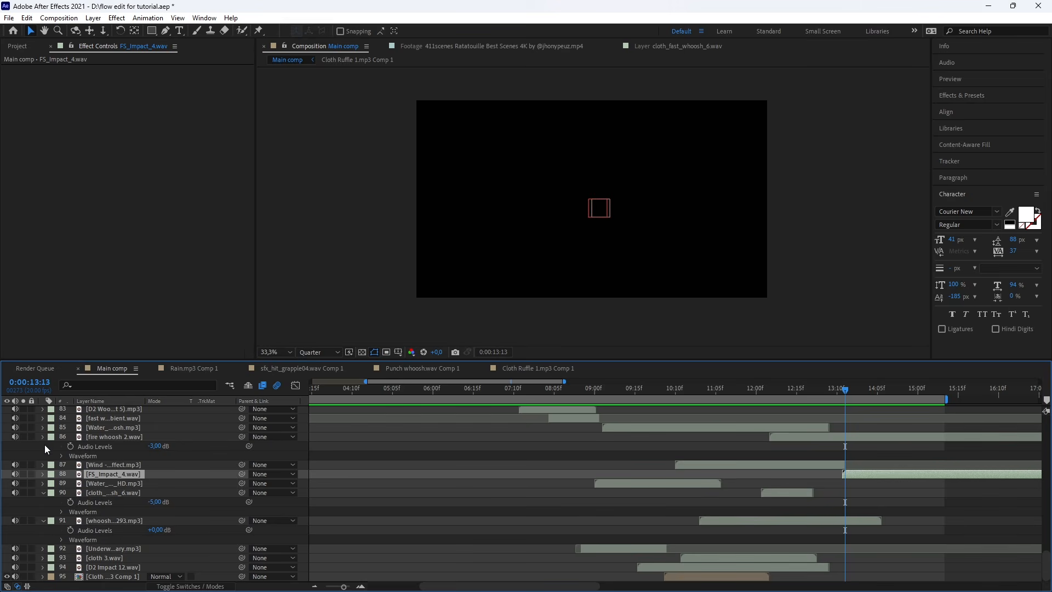
left_click(43, 437)
left_click(43, 492)
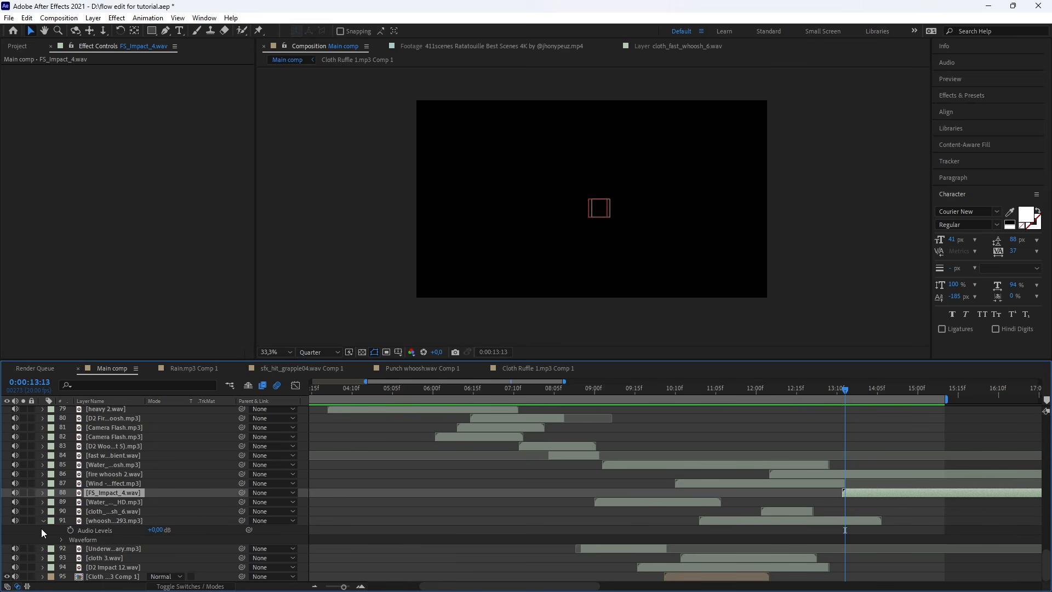
left_click(43, 520)
Show the whole Main comp timeline and return the current time to 0:00:00:00.
scroll(546, 537, "right", 10)
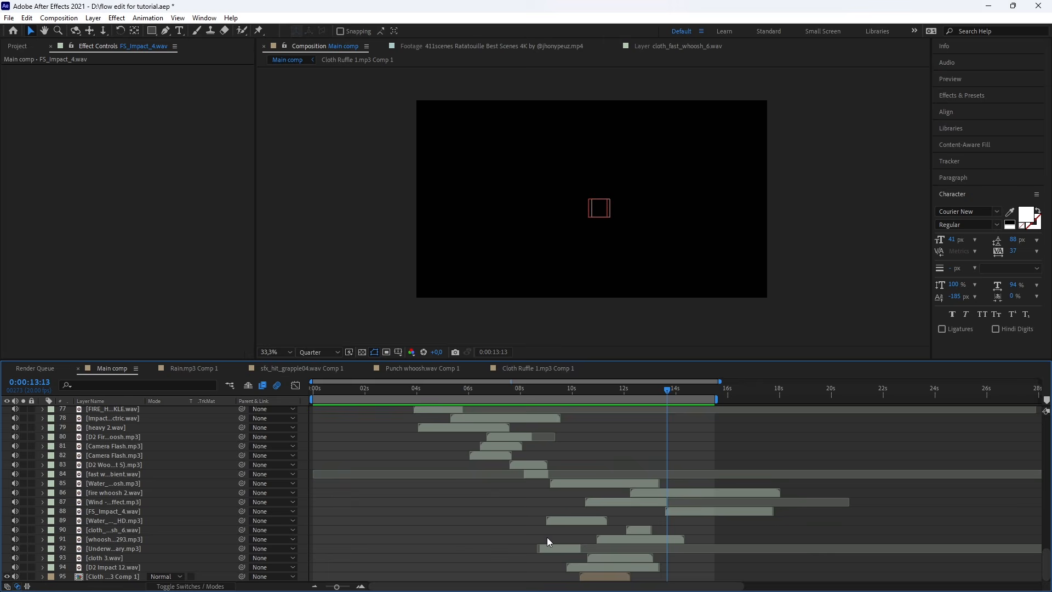
scroll(575, 534, "down", 5)
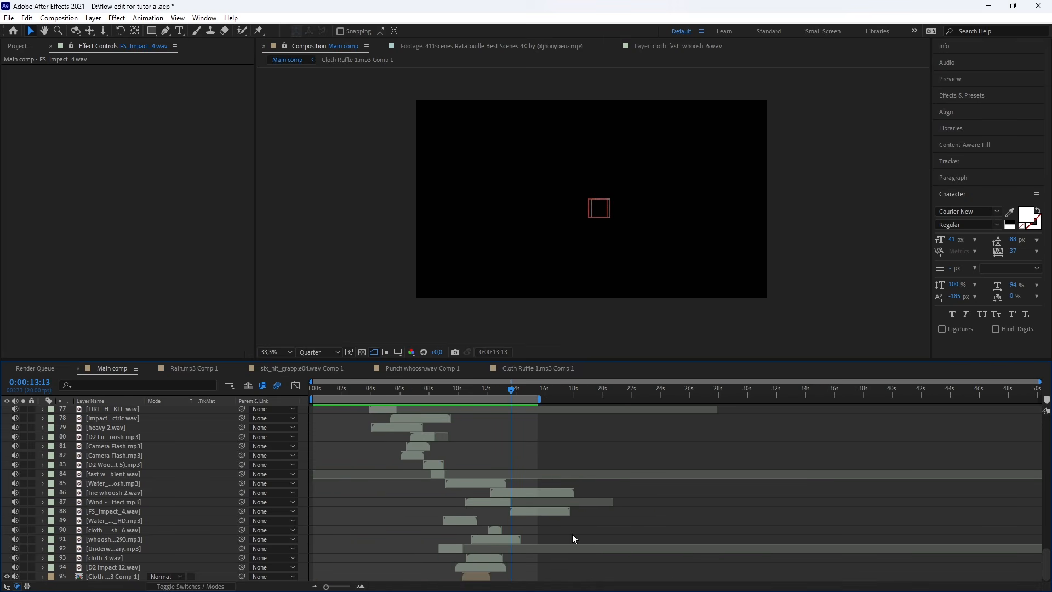
left_click_drag(331, 387, 294, 406)
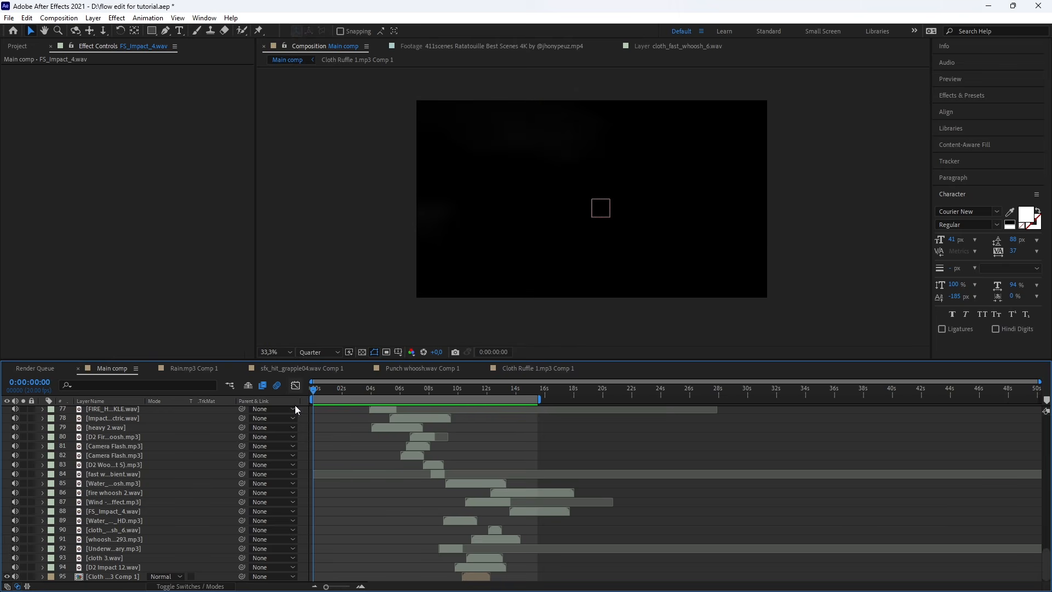
Save the project and close the Rain, sfx_hit_grapple04, Punch whoosh and Cloth Ruffle 1 precomp timelines.
scroll(432, 452, "up", 5)
key("ctrl+s")
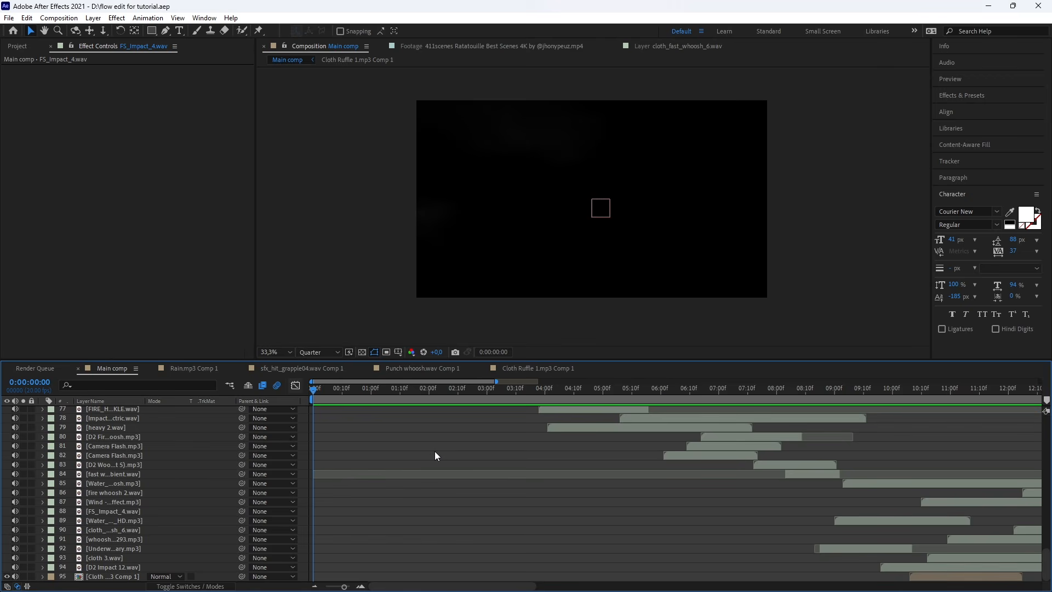
left_click(150, 369)
left_click(150, 370)
left_click(150, 369)
left_click(150, 369)
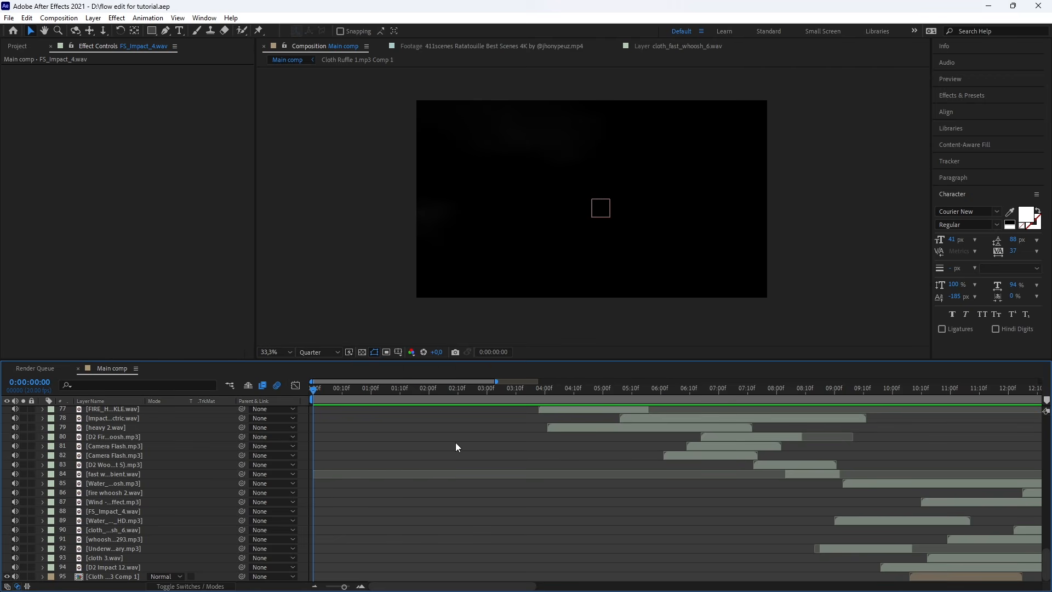
Examine the sound effect layers from Air whoosh.wav downward and scrub Main comp to 0:00:02:17.
key("minus")
key("minus")
key("minus")
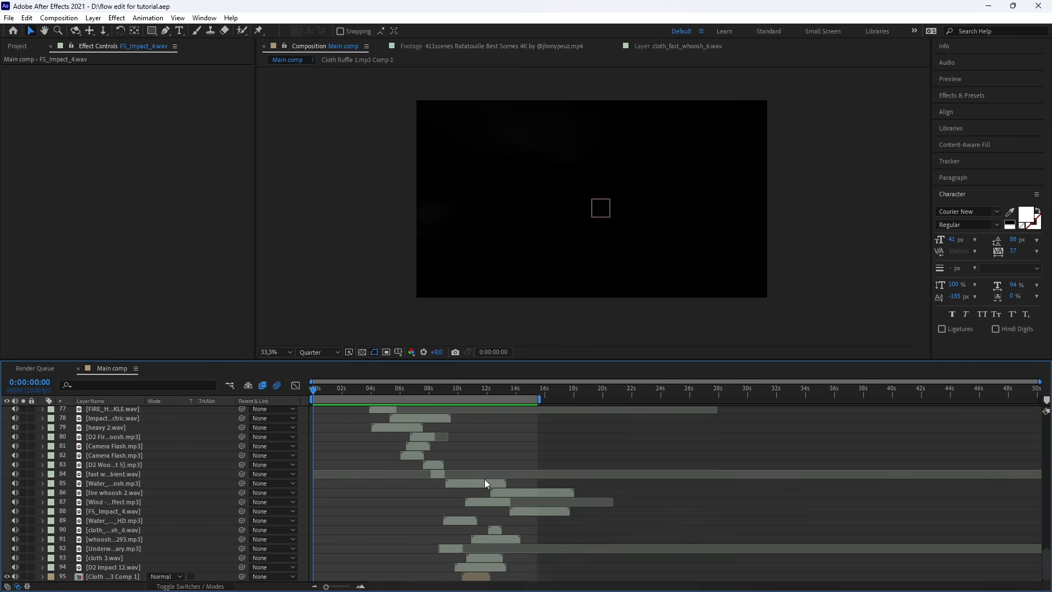
scroll(466, 471, "up", 5)
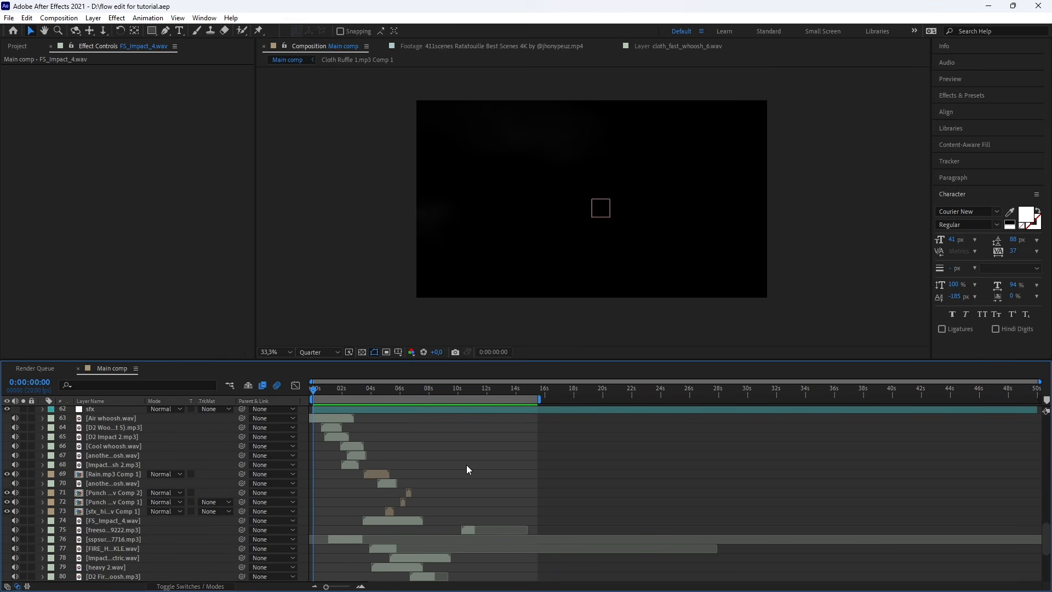
key("equal")
key("equal")
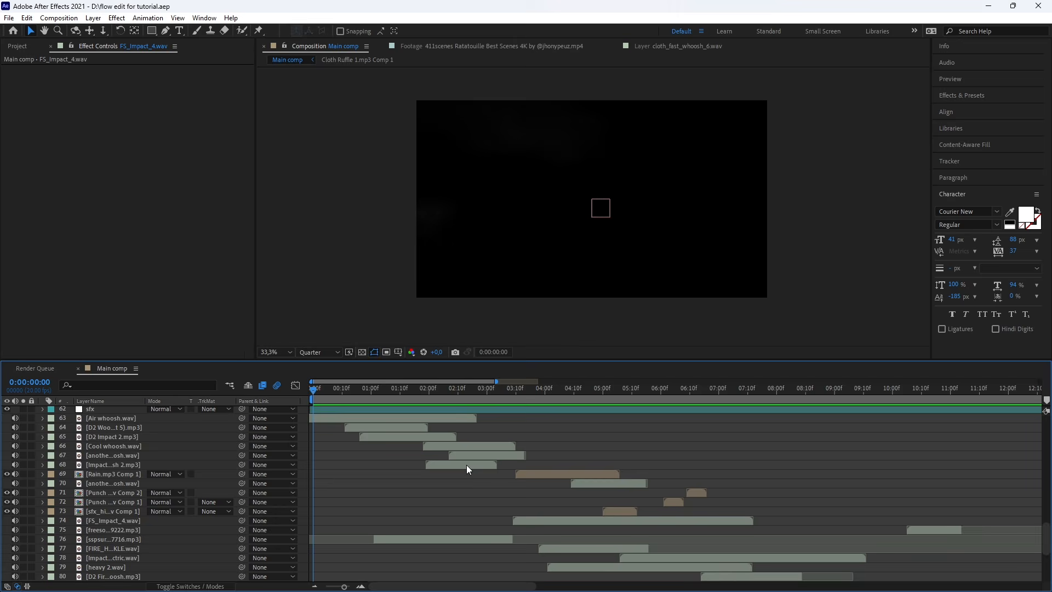
left_click_drag(331, 390, 477, 392)
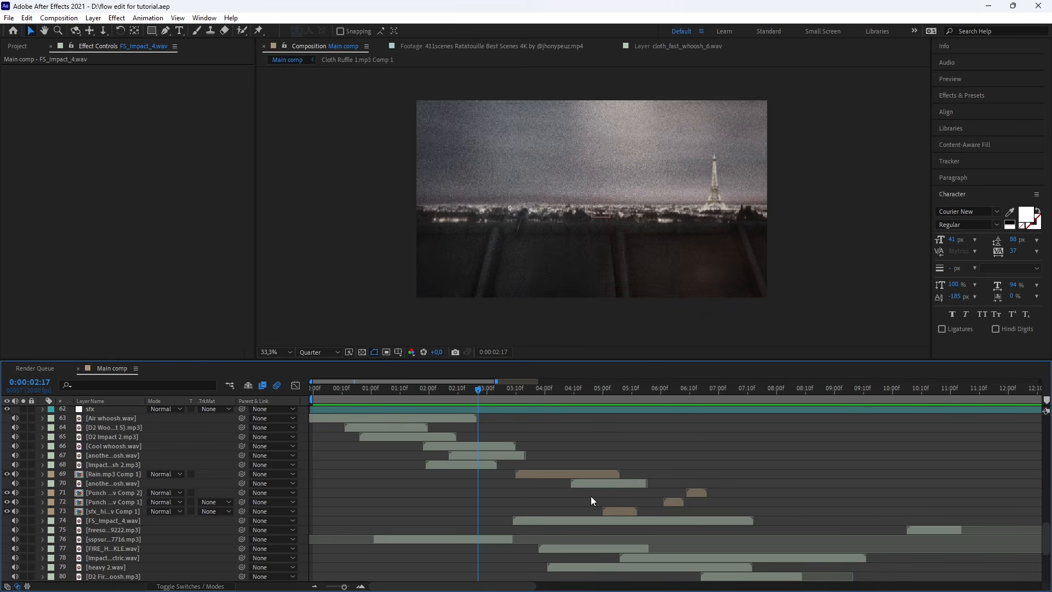
Scrub Main comp to 0:00:04:06 over the Rain and impact sound layers, then return to 0:00:00:00.
scroll(590, 495, "up", 2)
scroll(591, 495, "down", 5)
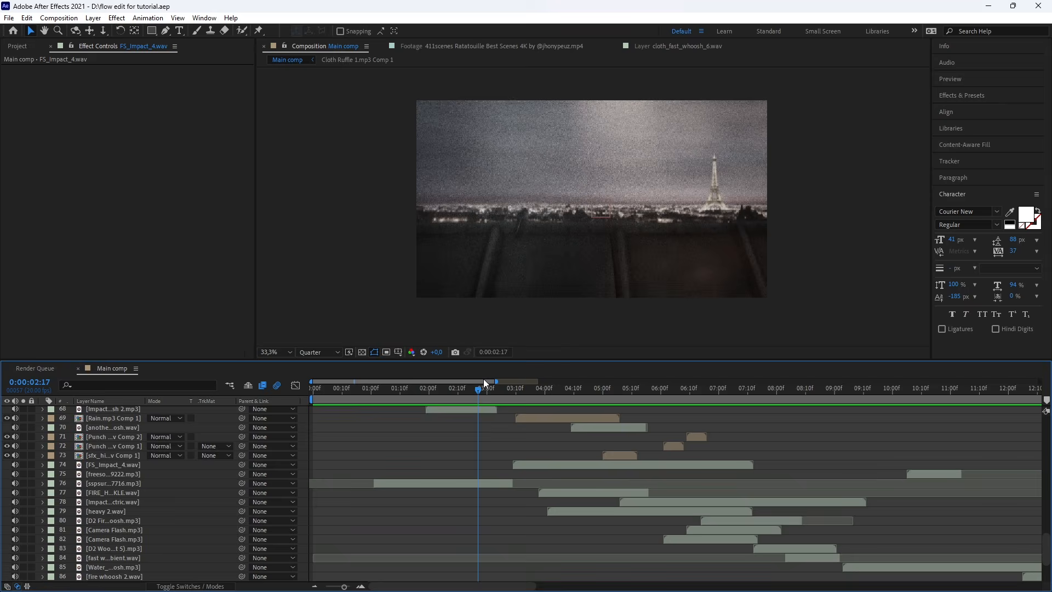
left_click_drag(484, 383, 563, 390)
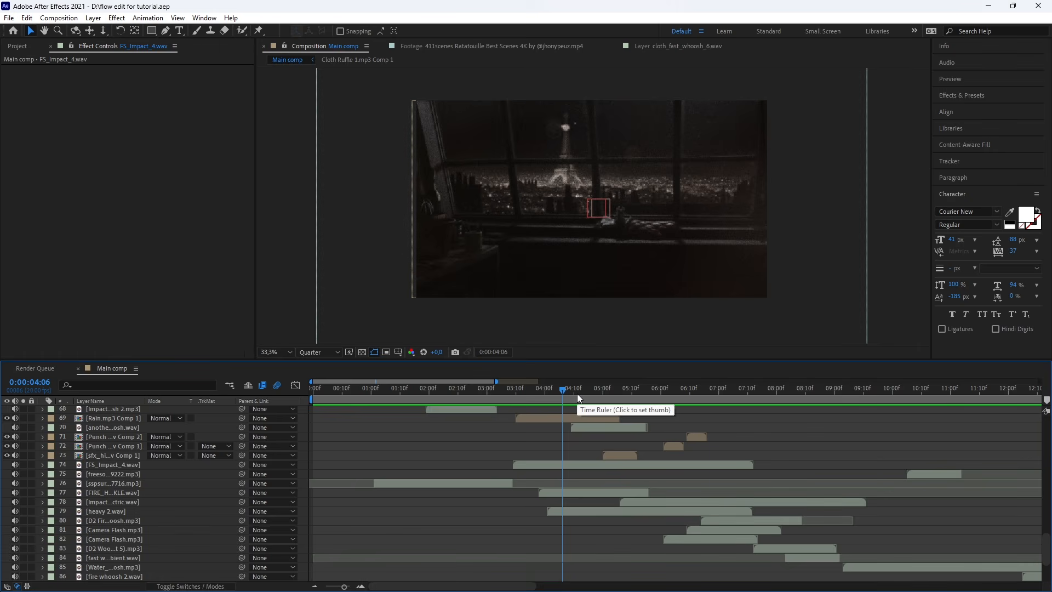
key("minus")
left_click_drag(408, 393, 297, 393)
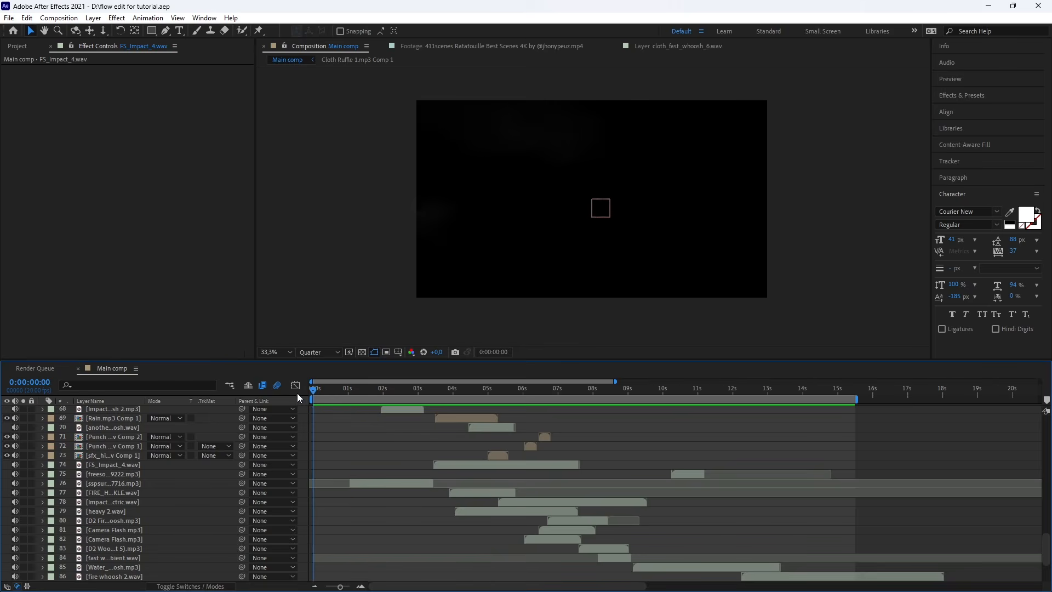
Scrub the opening shots to 0:00:03:01 beside the first whoosh and impact layers, then review back to 0:00:01:19.
key("equal")
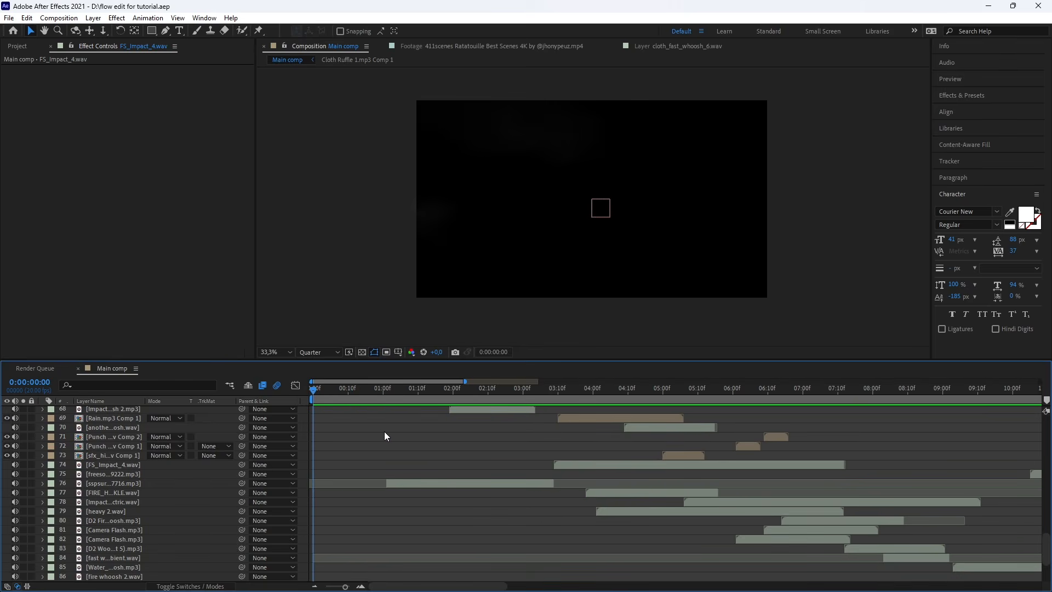
scroll(379, 432, "up", 6)
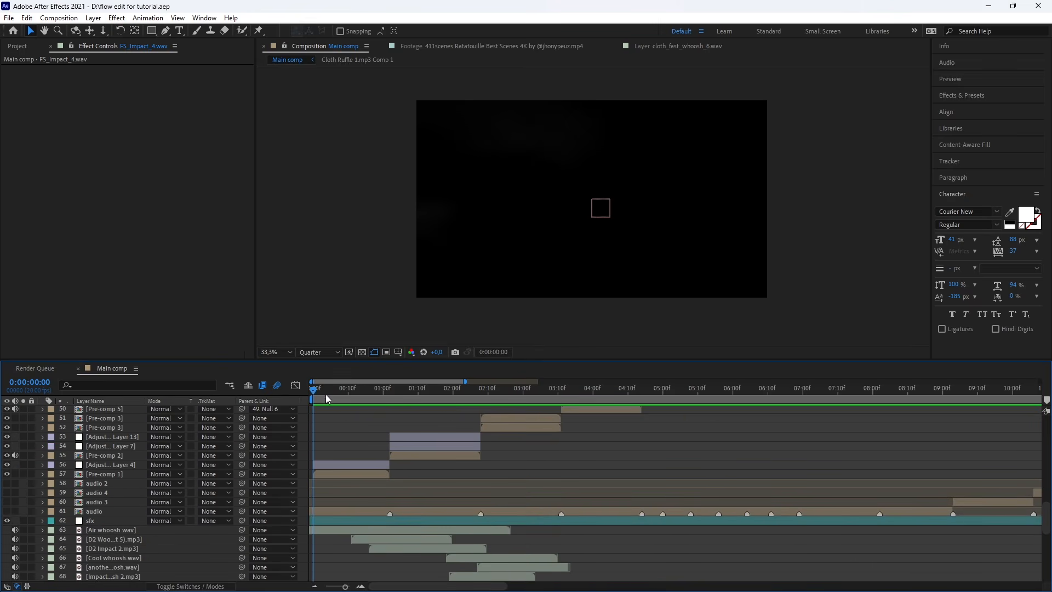
left_click(341, 390)
left_click_drag(351, 393, 533, 393)
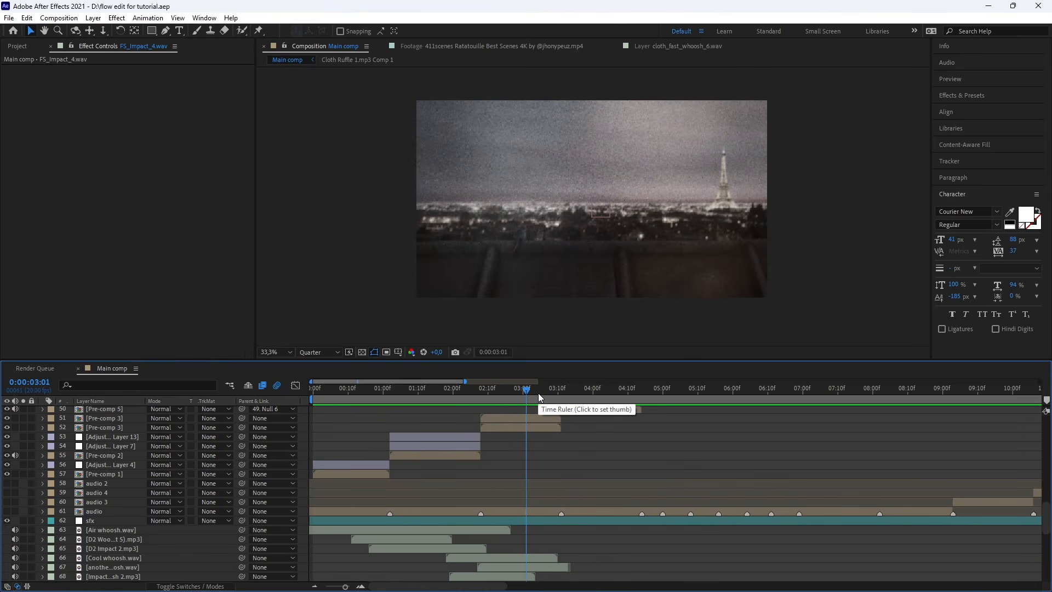
left_click_drag(417, 390, 452, 402)
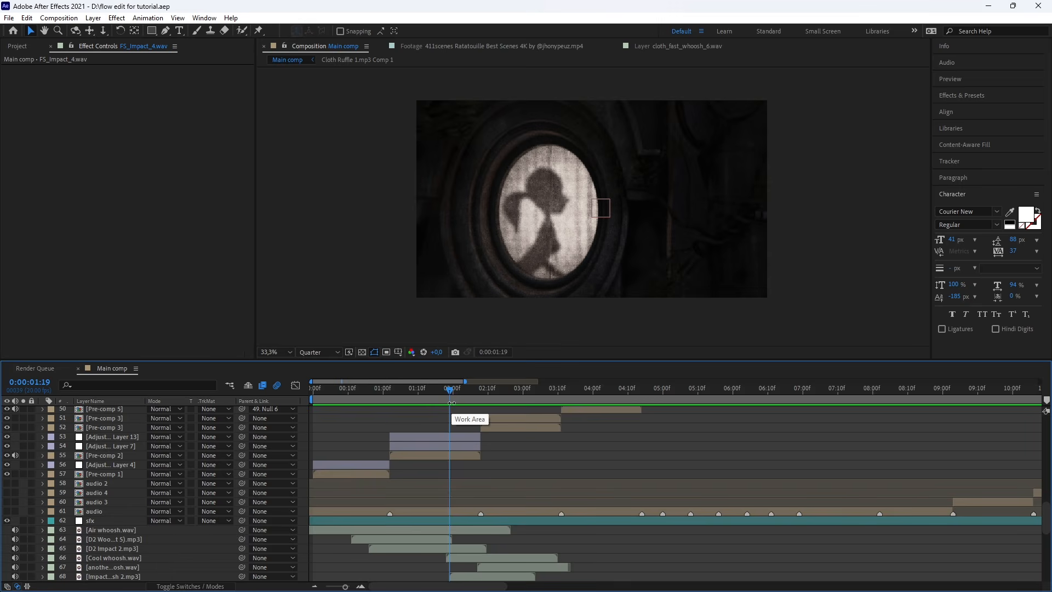
Scrub through the city and window shots to the kitchen shot at 0:00:05:09 alongside the video layers.
key("minus")
scroll(453, 455, "up", 3)
left_click(432, 390)
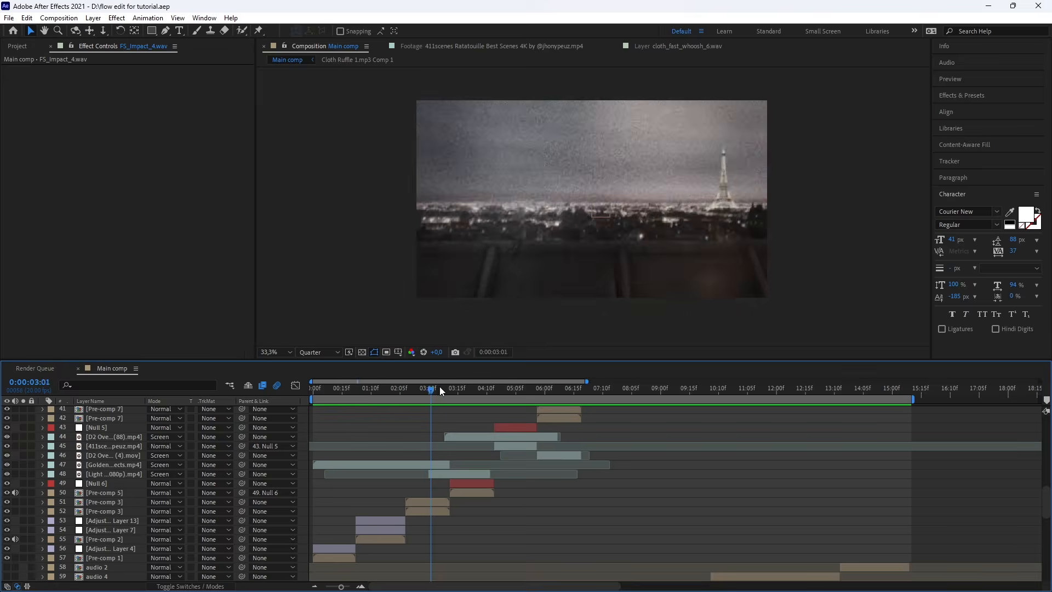
left_click_drag(441, 390, 476, 390)
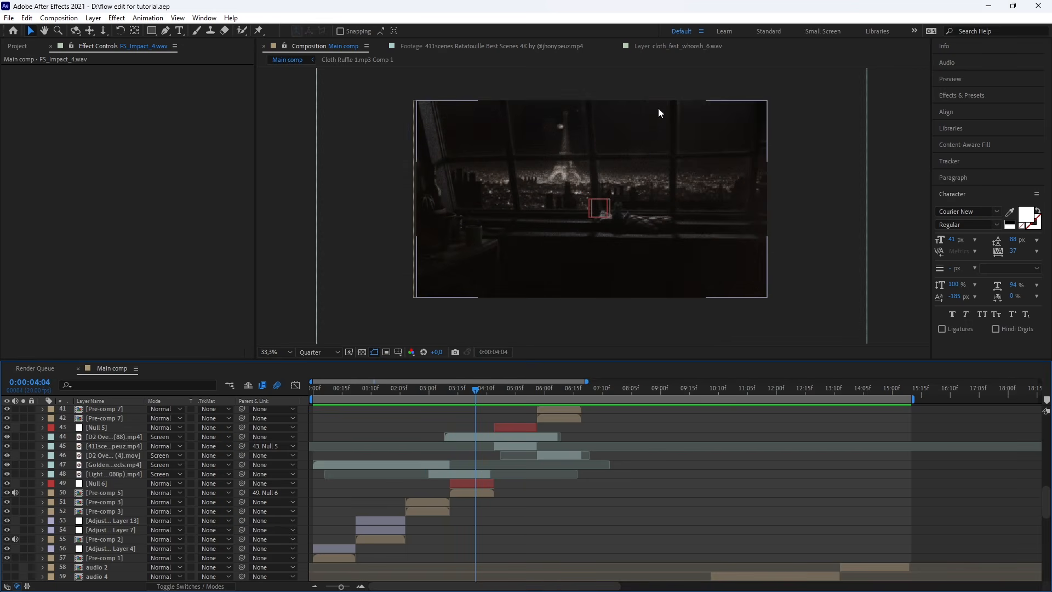
left_click_drag(478, 390, 524, 394)
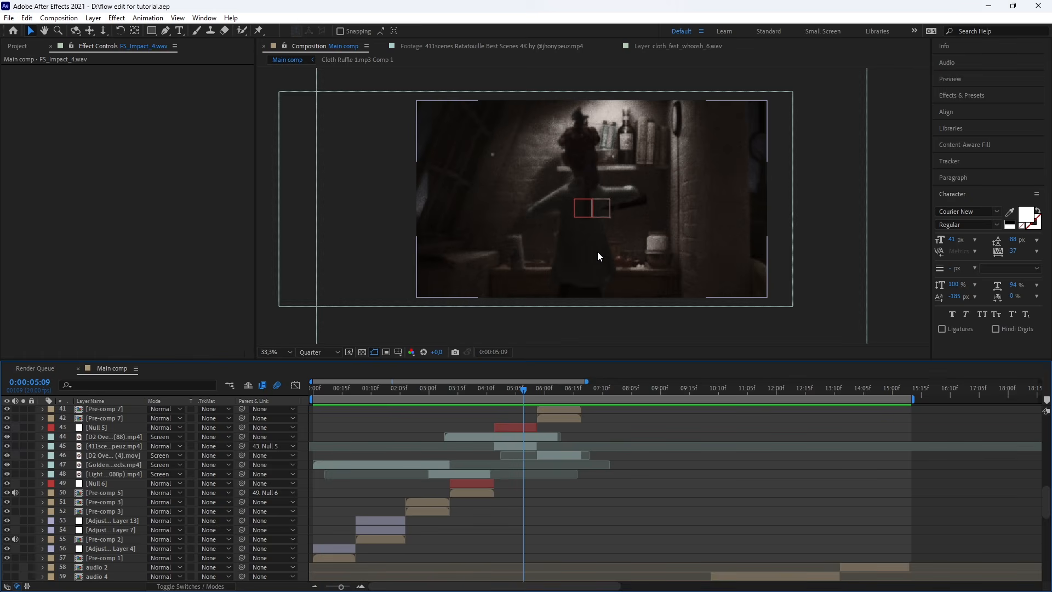
Scrub through the split-screen shot to the night bridge shot at 0:00:07:13.
key("equal")
left_click_drag(466, 389, 489, 390)
scroll(532, 435, "up", 4)
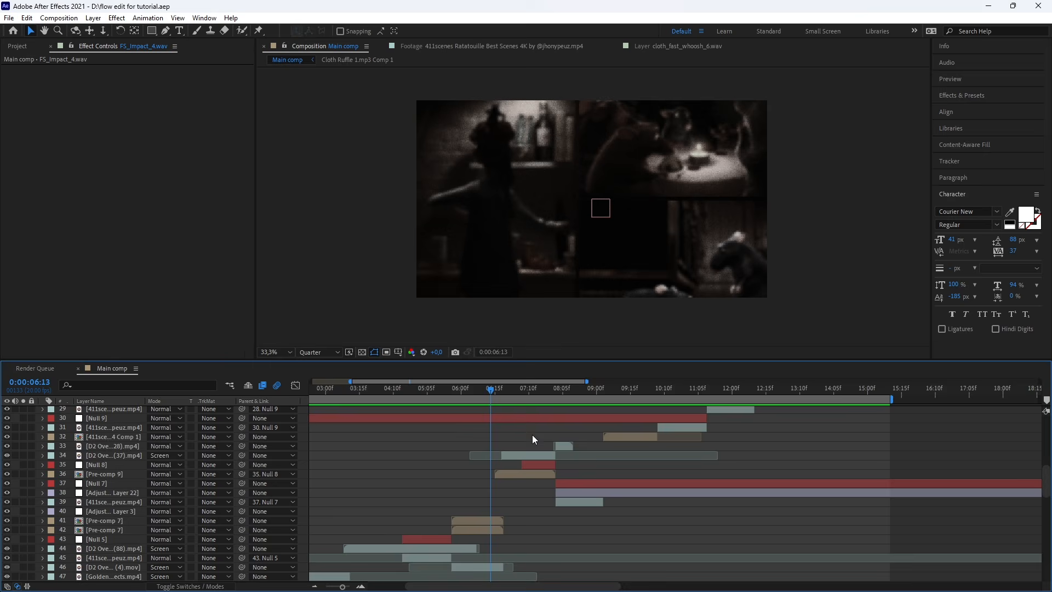
key("minus")
left_click_drag(484, 390, 492, 387)
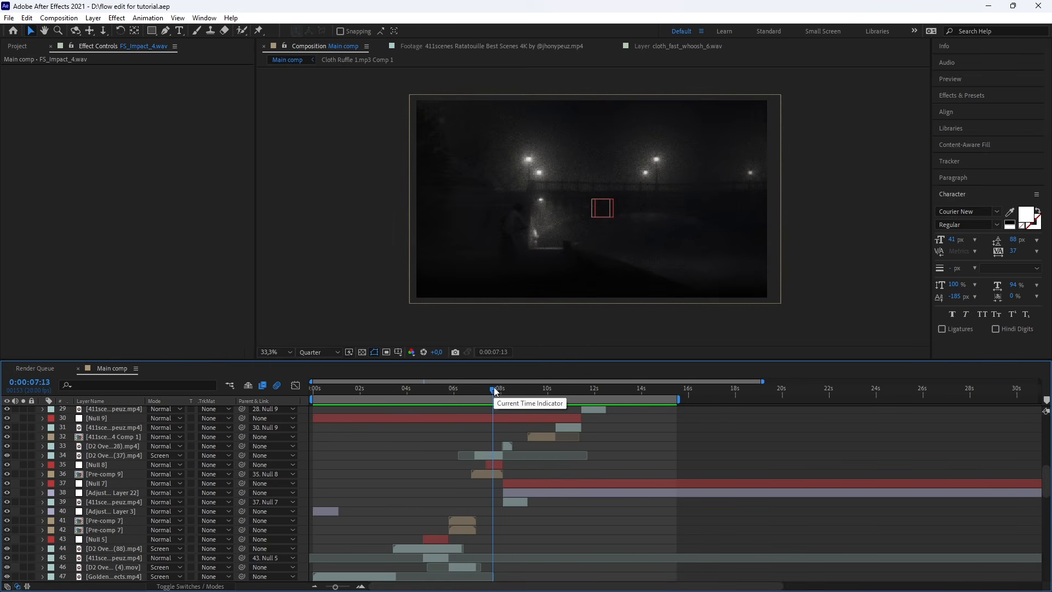
Scrub Main comp back to the silhouette window shot at 0:00:01:09.
left_click_drag(494, 386, 300, 456)
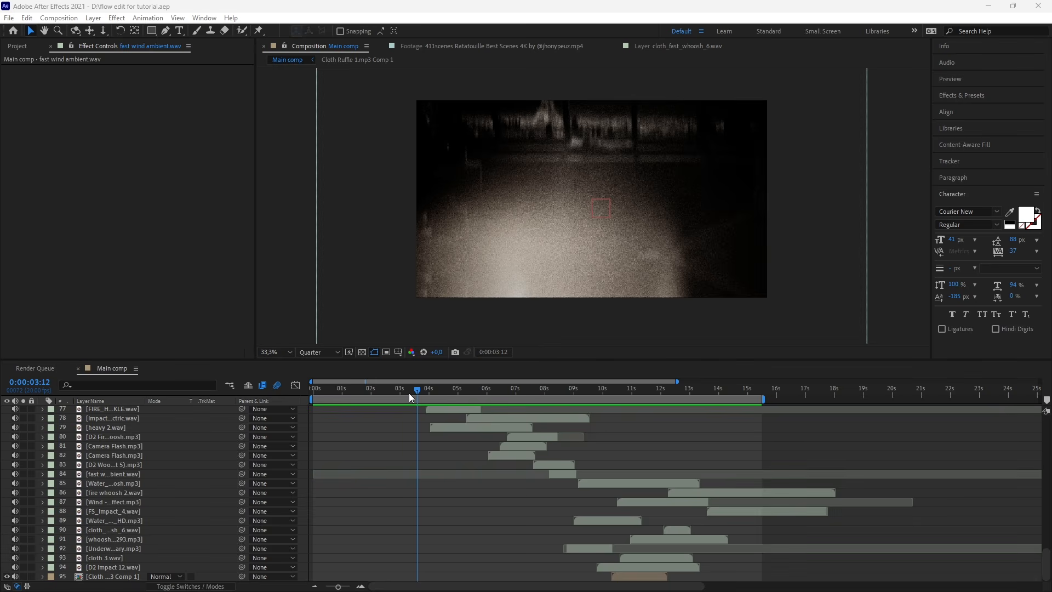
left_click_drag(409, 393, 358, 395)
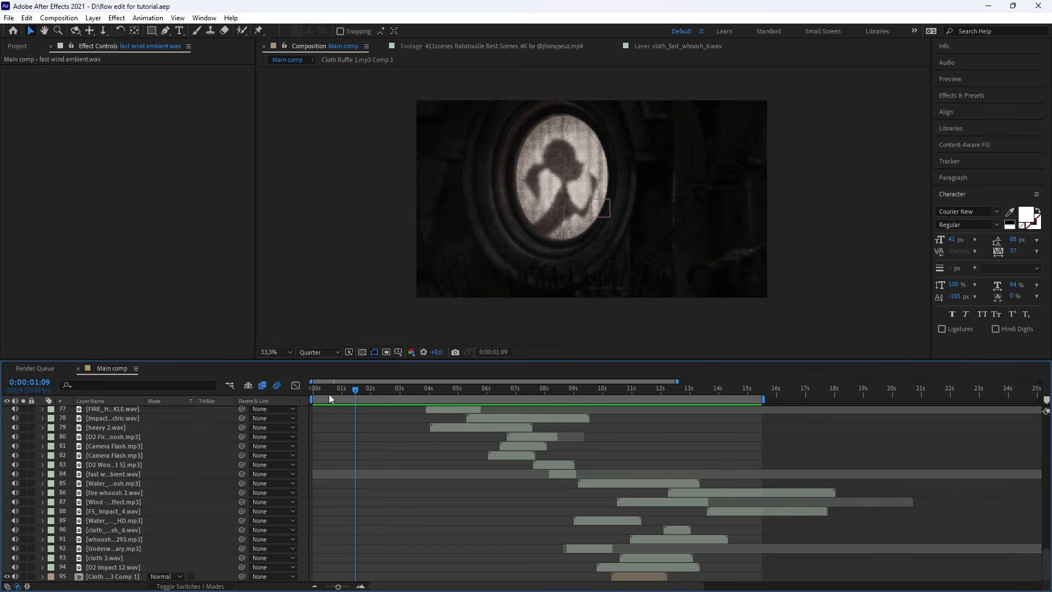
left_click_drag(330, 394, 355, 395)
Scrub from the silhouette shot to the kitchen shot at 0:00:05:09 while comparing the sound layer timing.
scroll(403, 494, "down", 3)
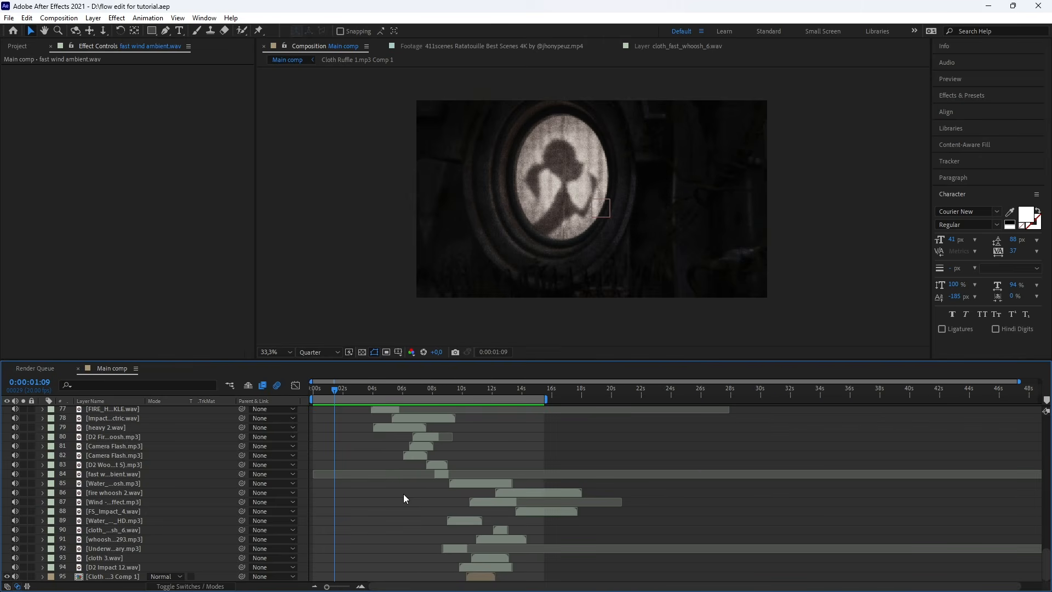
scroll(403, 495, "up", 3)
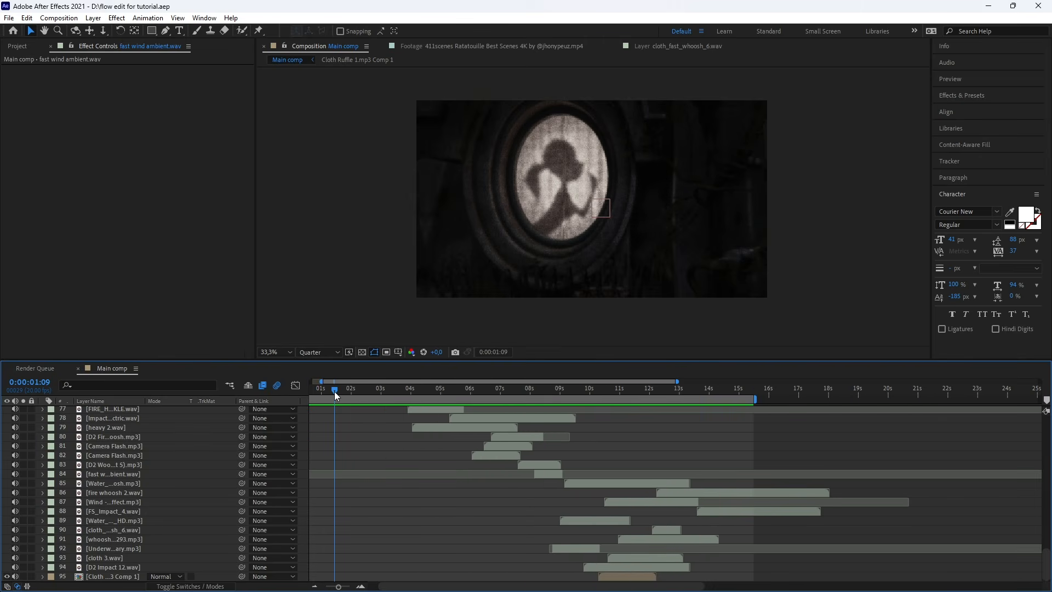
left_click_drag(334, 390, 385, 385)
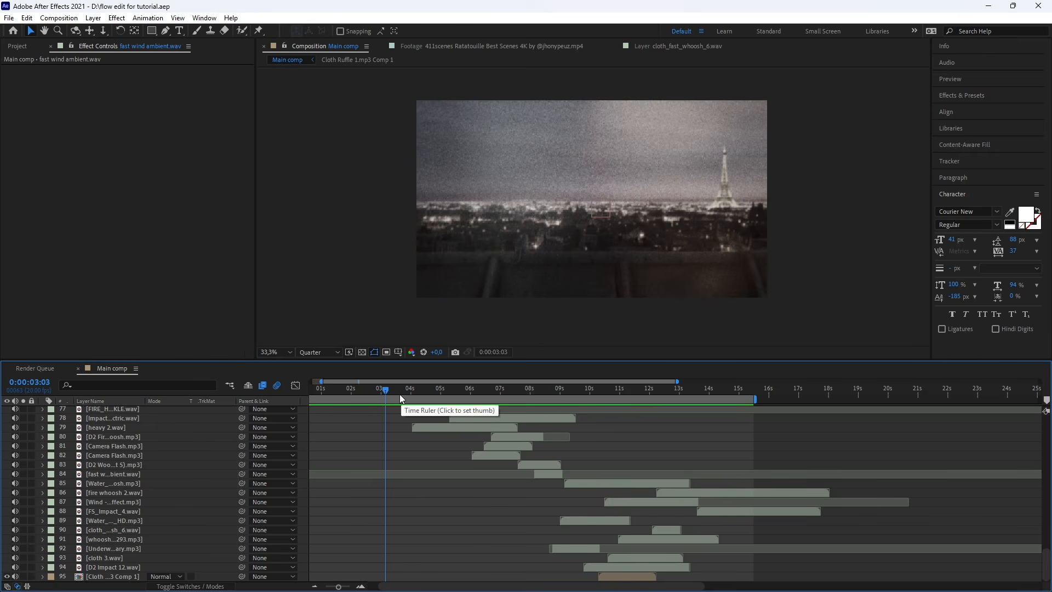
left_click_drag(389, 389, 459, 389)
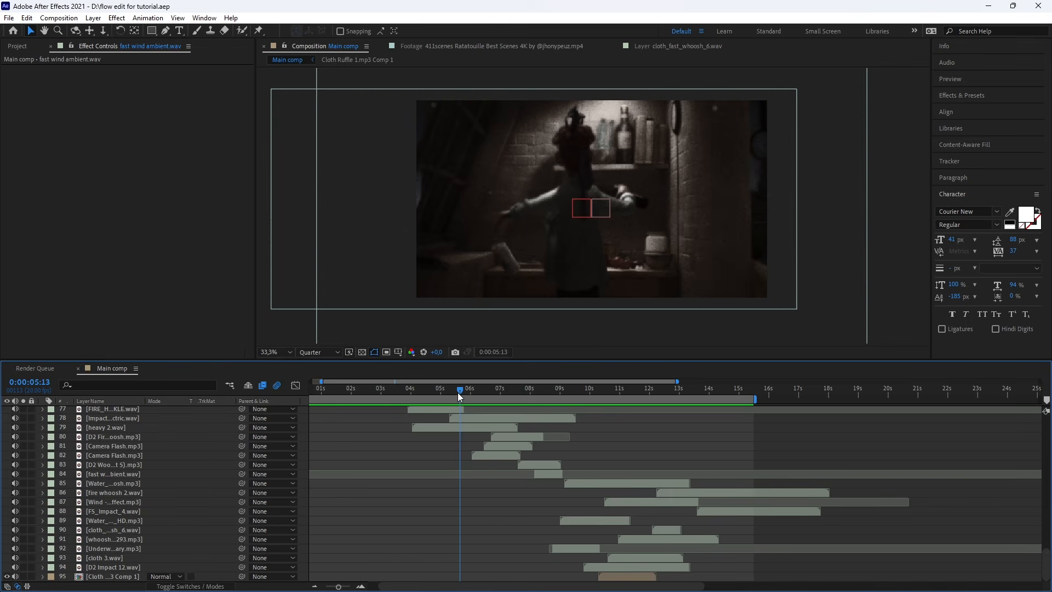
left_click_drag(458, 393, 453, 394)
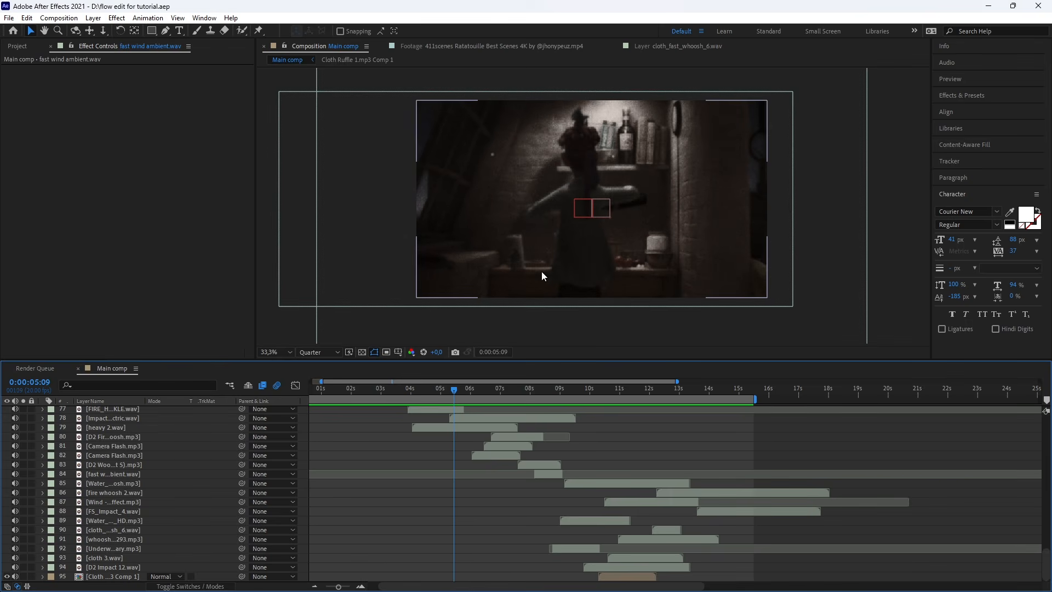
Reduce the composition preview to 25% and scrub Main comp to 0:00:07:13.
scroll(638, 189, "up", 3)
scroll(584, 300, "down", 4)
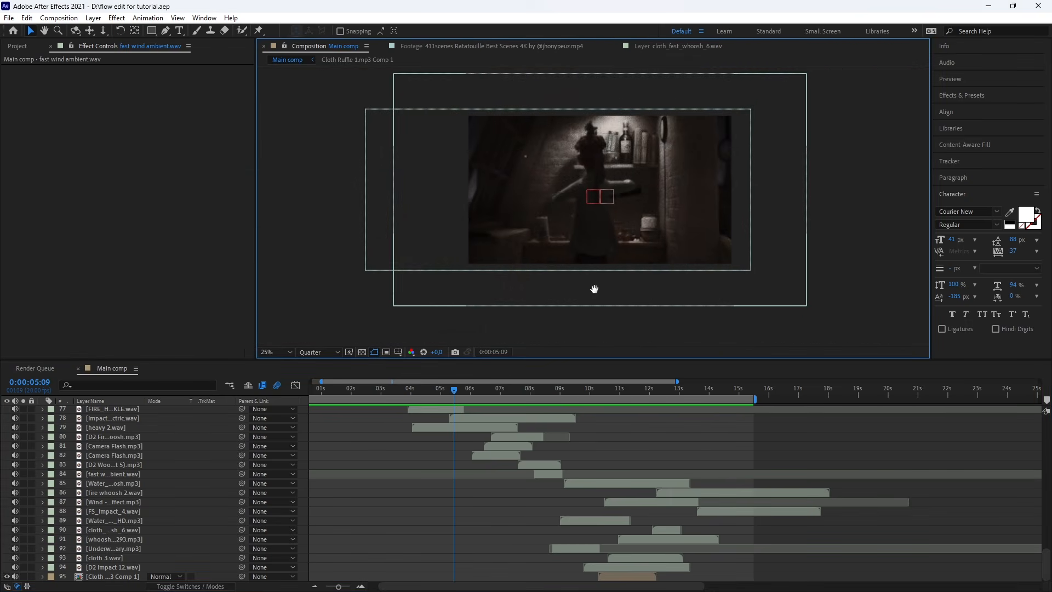
left_click_drag(595, 289, 590, 296)
left_click_drag(455, 393, 519, 390)
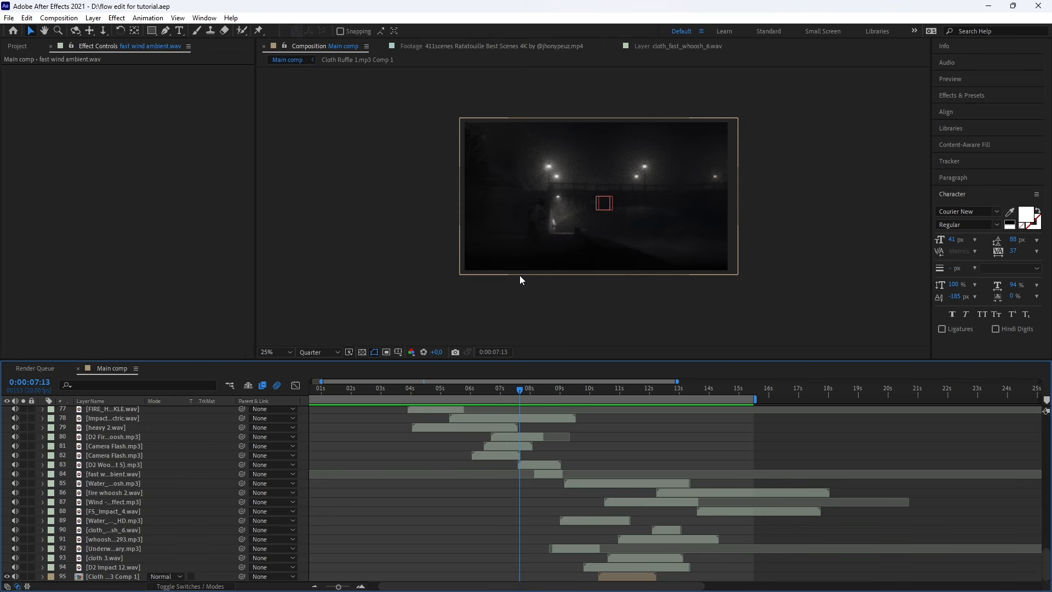
Scrub Main comp to 0:00:12:11 and fit the composition preview to its viewer.
left_click_drag(535, 392, 665, 419)
left_click(279, 352)
left_click(276, 368)
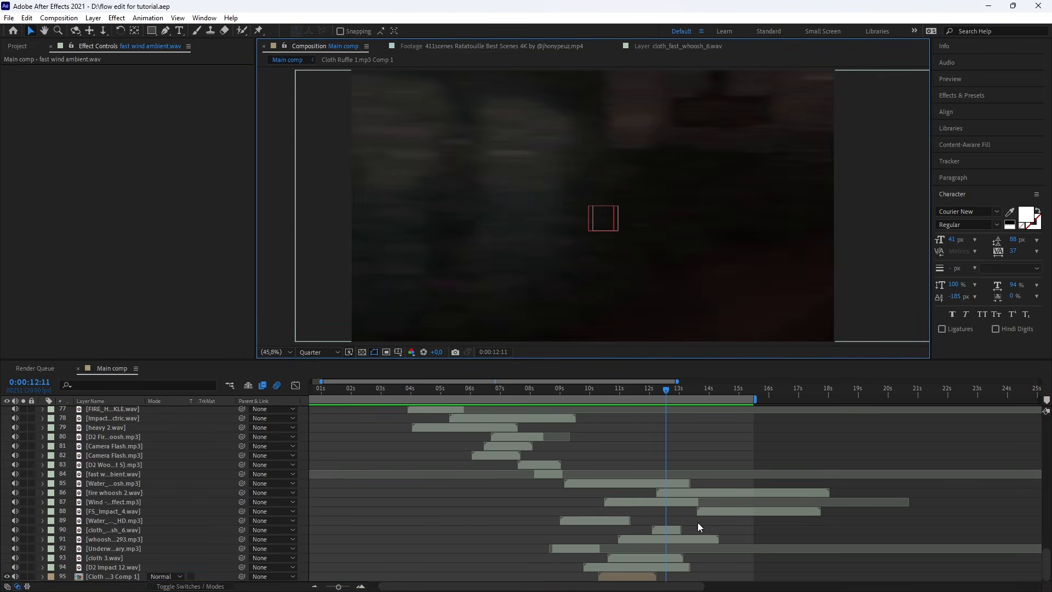
Show the whole timeline, return to 0:00:00:00, then scrub Main comp to 0:00:08:00.
scroll(698, 521, "down", 2)
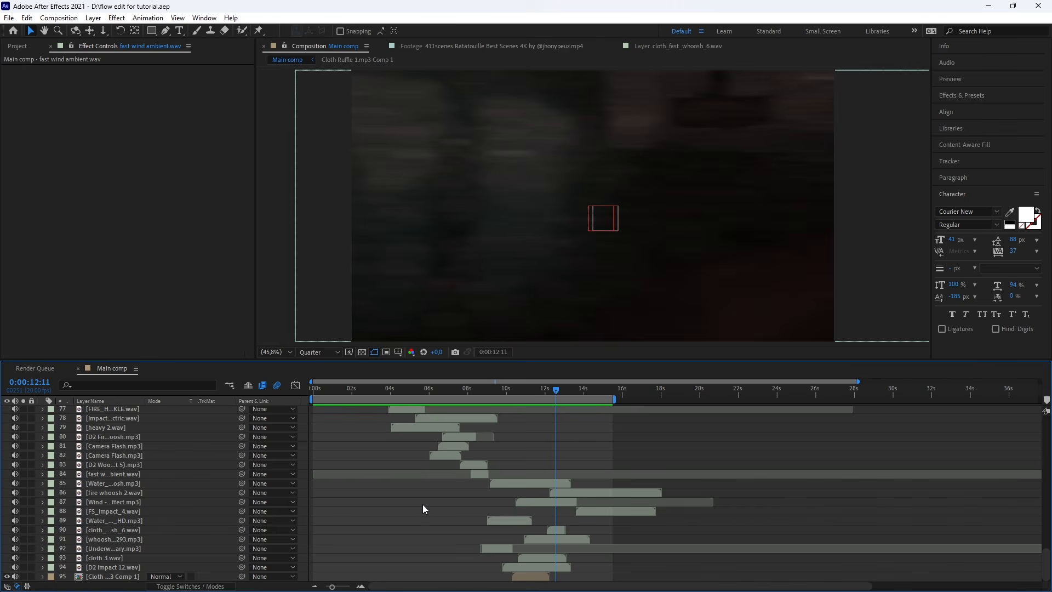
scroll(501, 445, "up", 4, "alt")
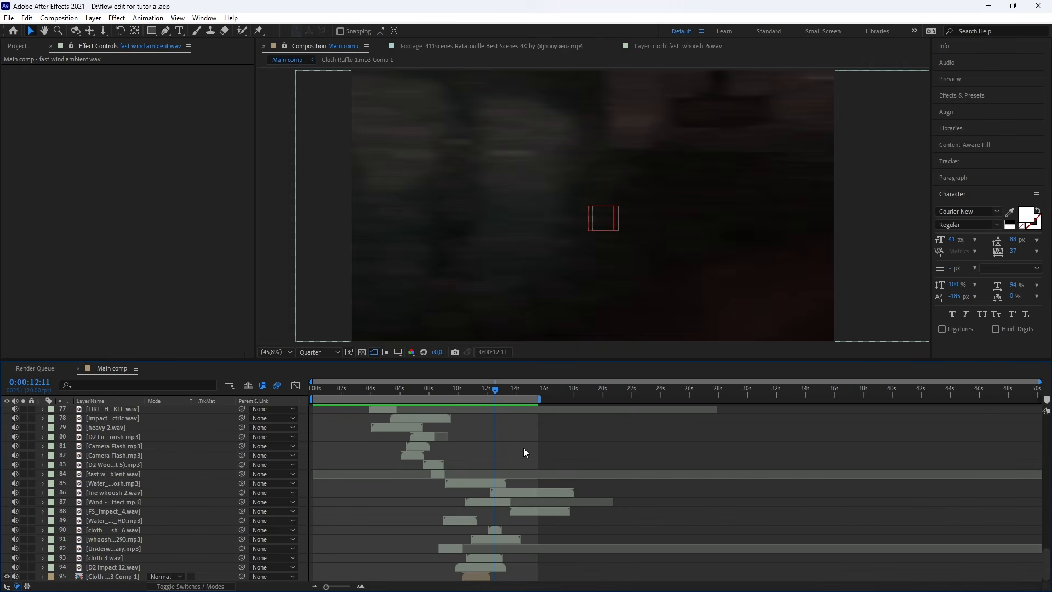
left_click_drag(479, 391, 313, 391)
scroll(437, 453, "down", 5, "alt")
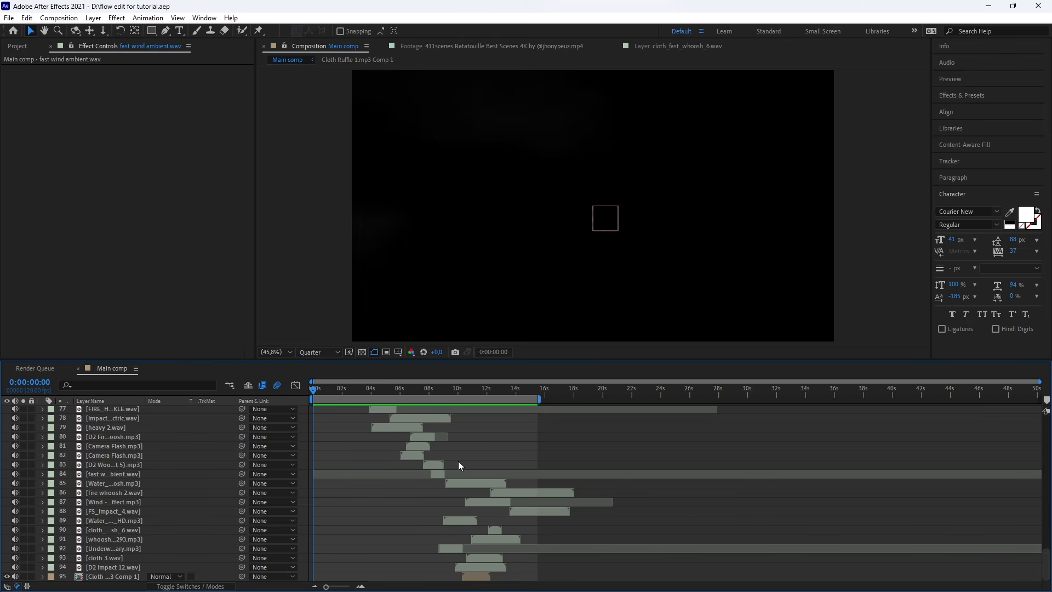
key("equal")
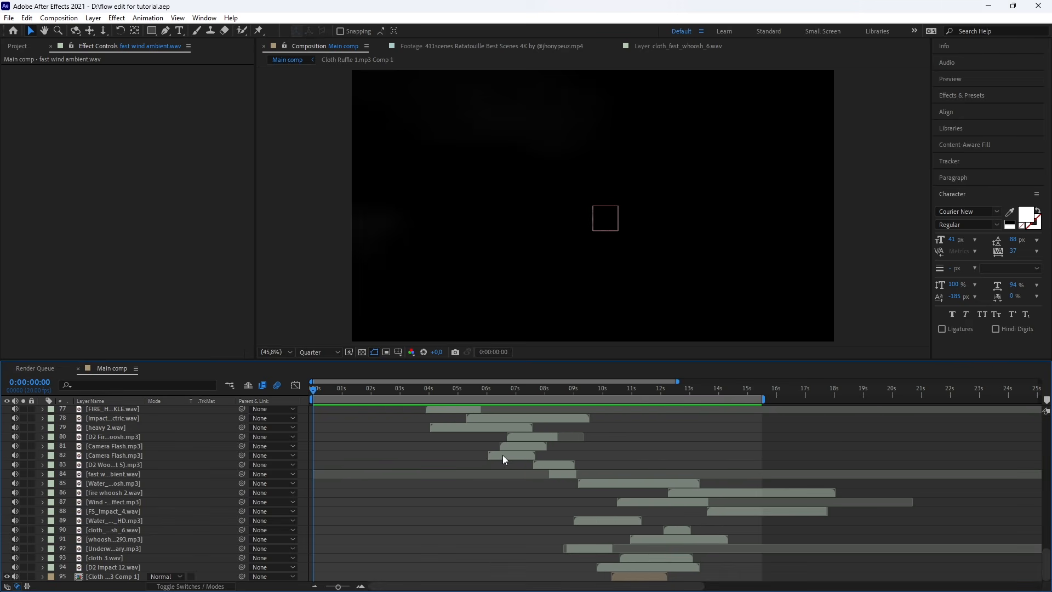
left_click_drag(489, 388, 545, 390)
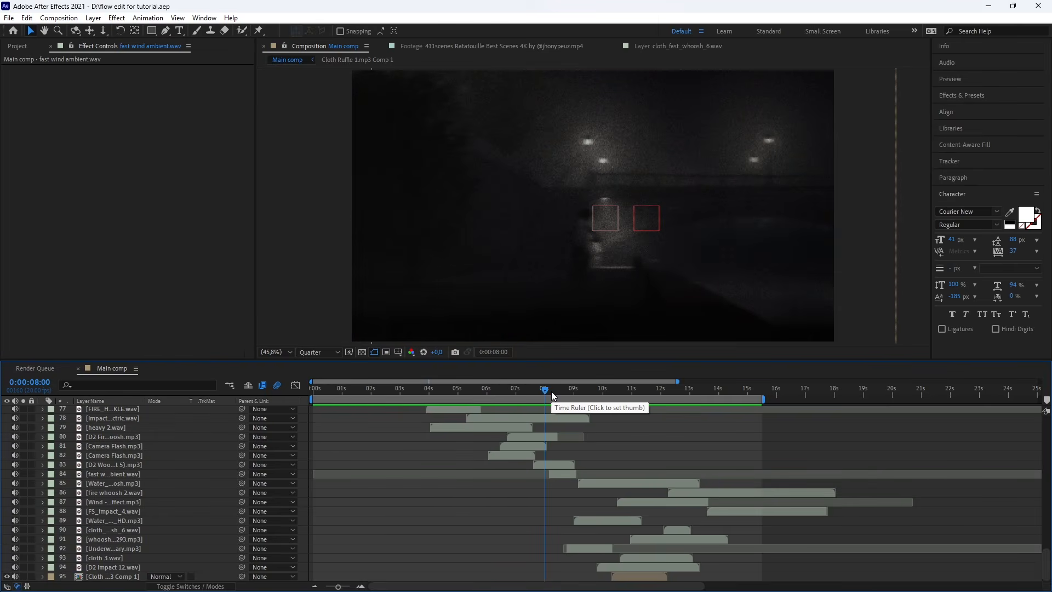
Switch to Discord to show the SFX post in the server's music-sfx channel.
key("super")
left_click(529, 579)
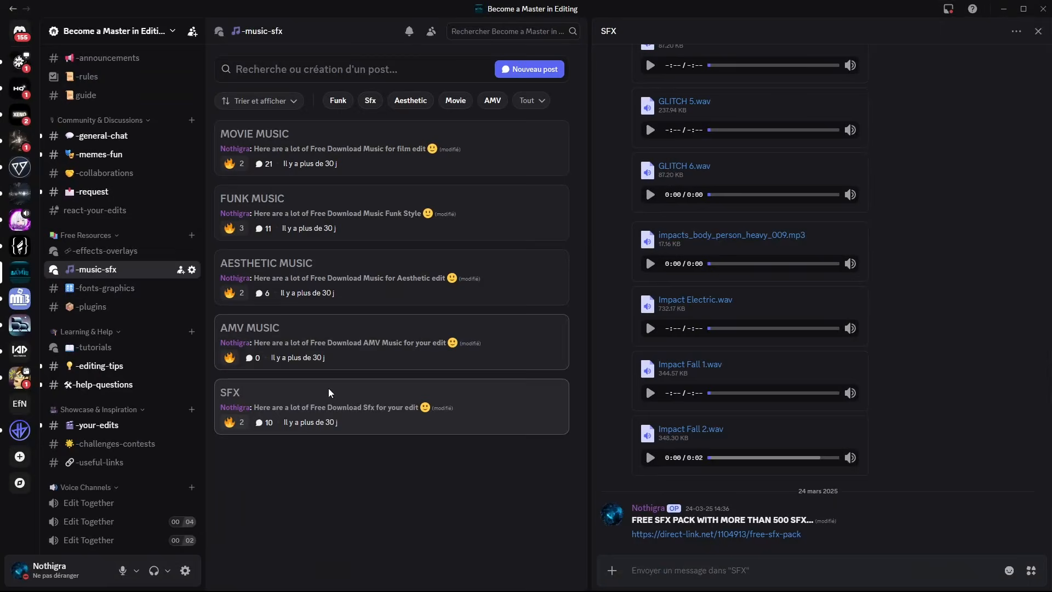